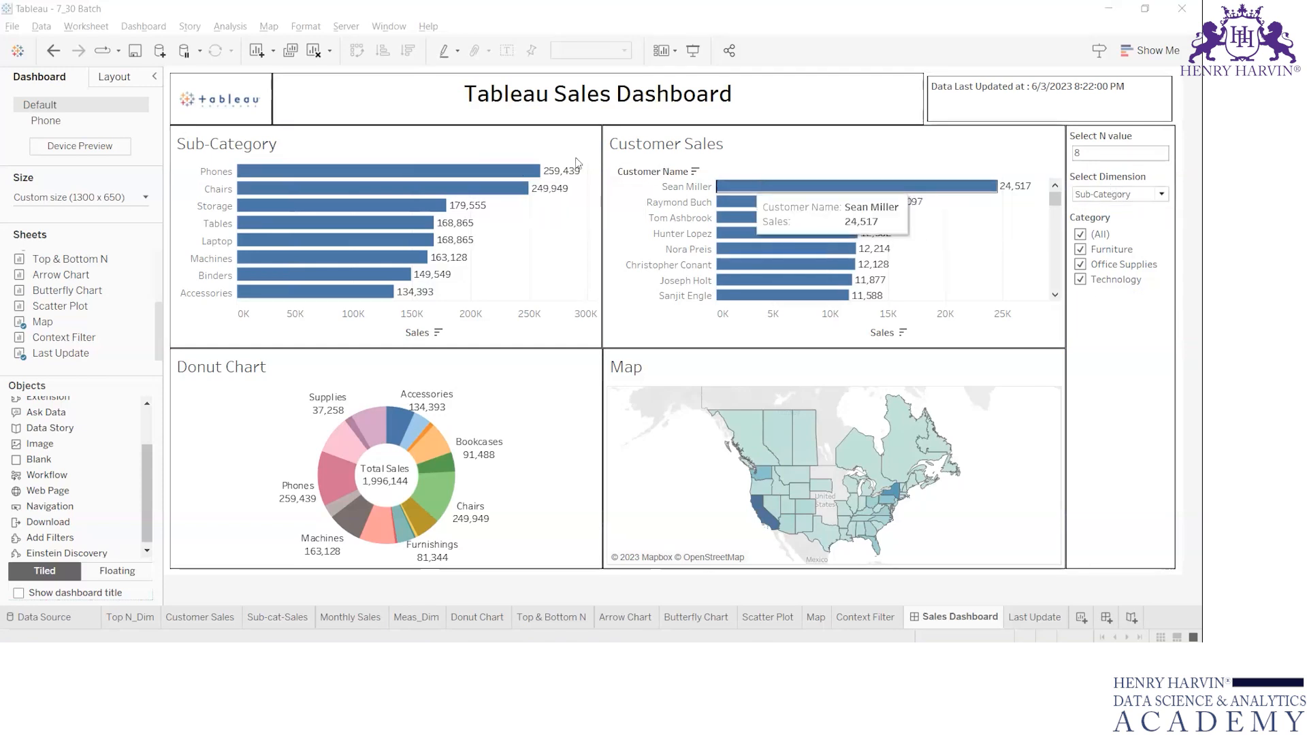
pyautogui.click(540, 145)
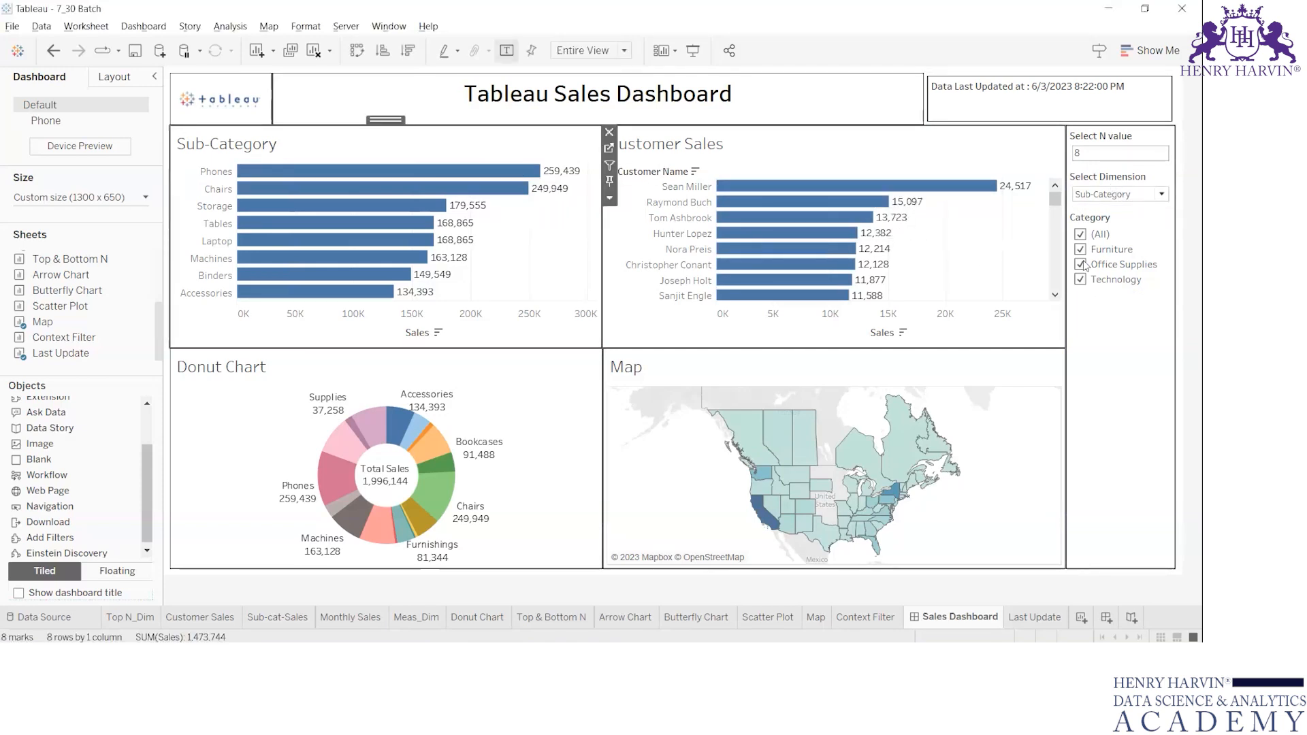
pyautogui.click(1107, 142)
pyautogui.click(580, 139)
pyautogui.click(609, 165)
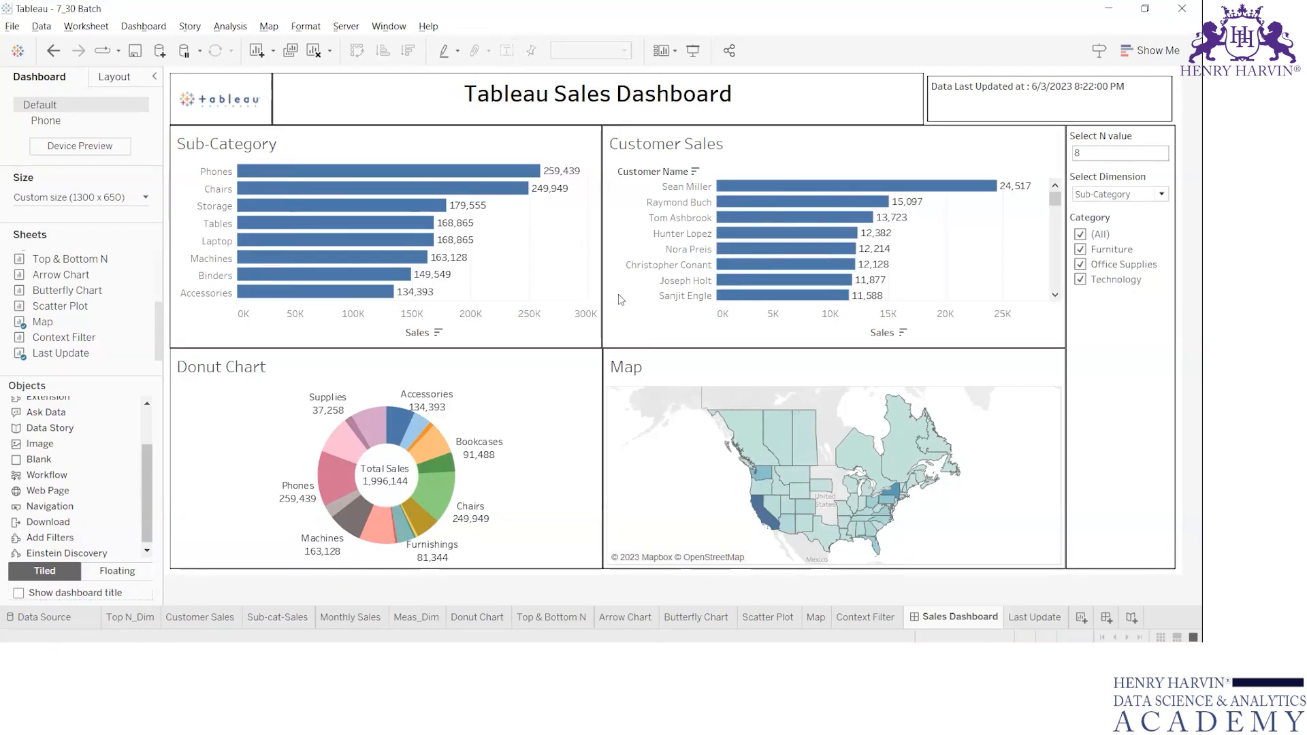
# Open the Sub-Category chart's source worksheet, check its Select Dimension options, and return to the Sales Dashboard.
pyautogui.click(549, 145)
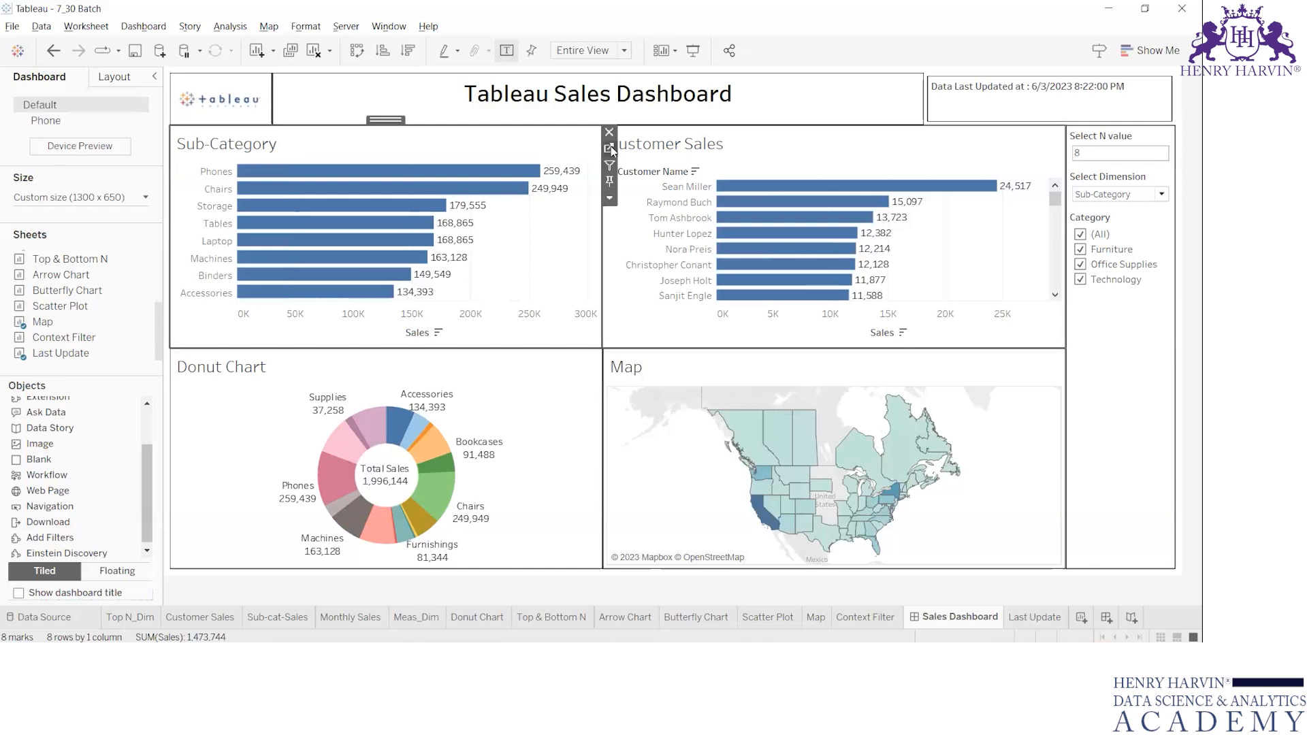
pyautogui.click(610, 149)
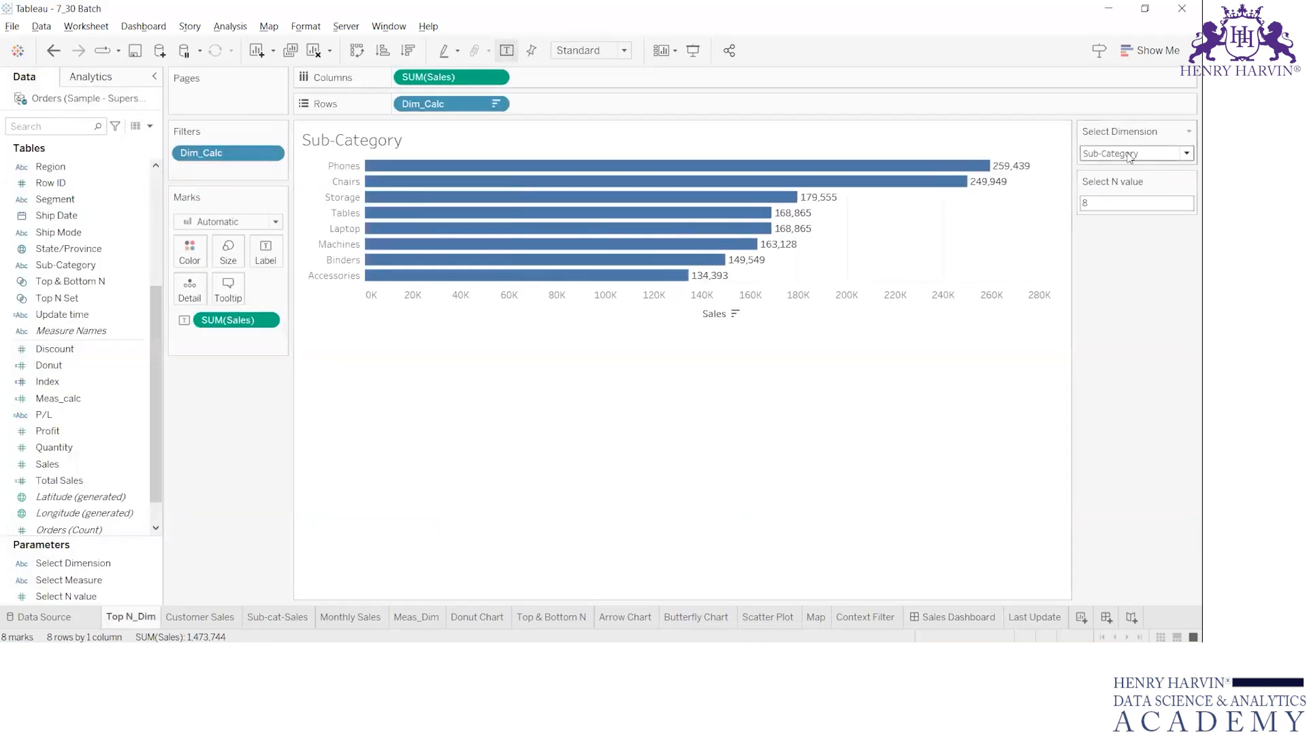
pyautogui.click(1130, 155)
pyautogui.click(1126, 259)
pyautogui.click(957, 617)
# Set the Select N value parameter on the Sales Dashboard to 5.
pyautogui.click(1135, 144)
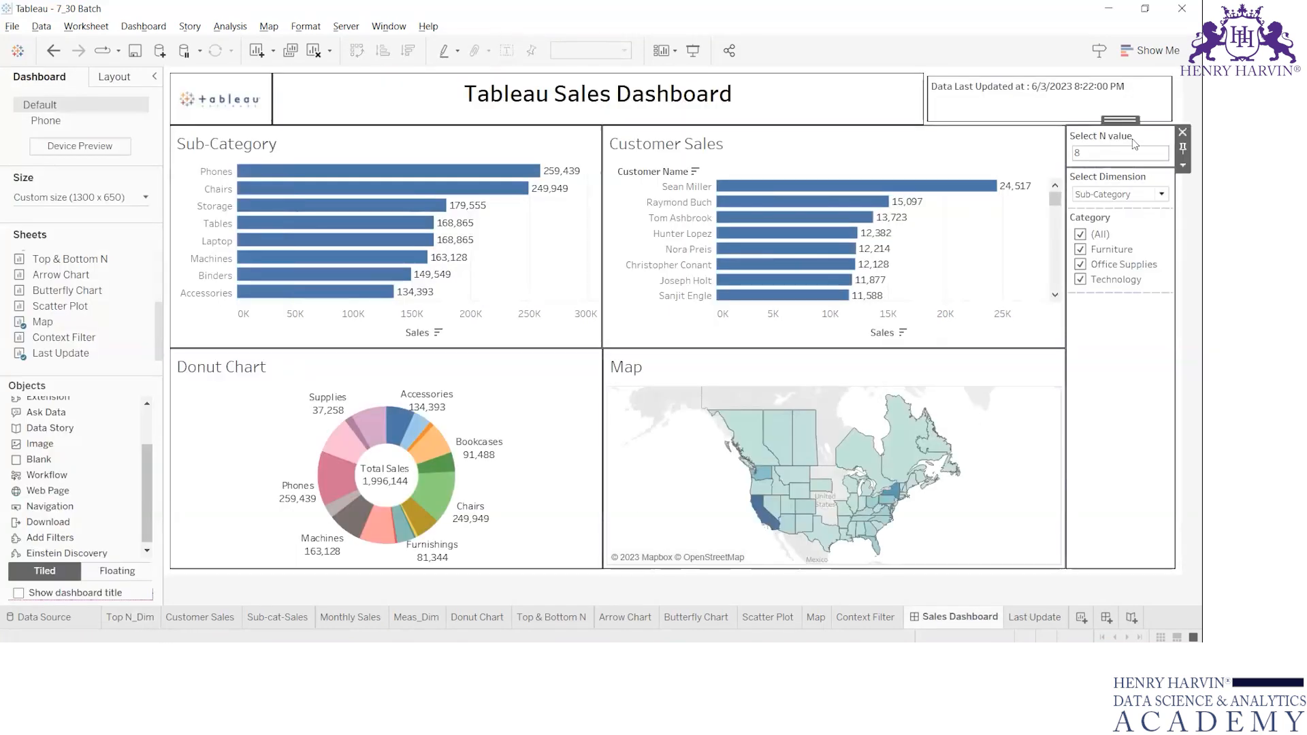
pyautogui.click(1121, 151)
pyautogui.press('BackSpace')
pyautogui.write('5')
pyautogui.press('Return')
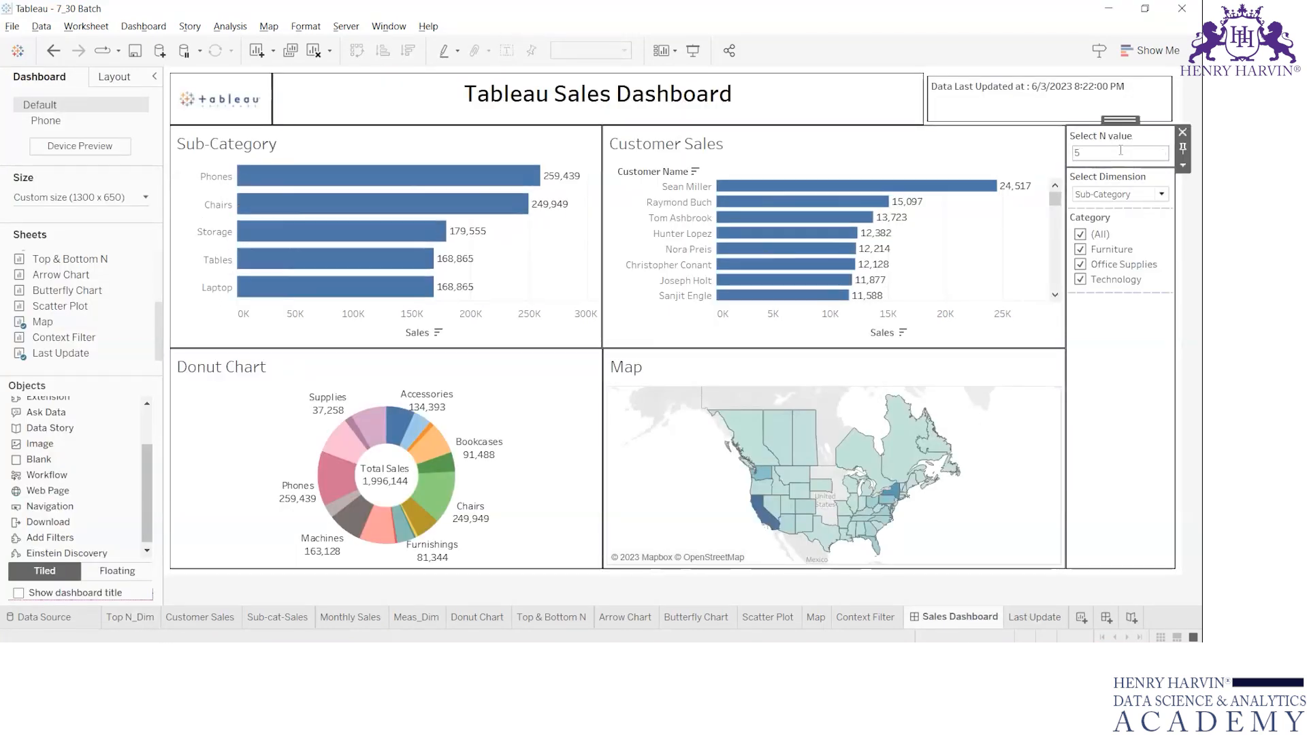
pyautogui.click(519, 146)
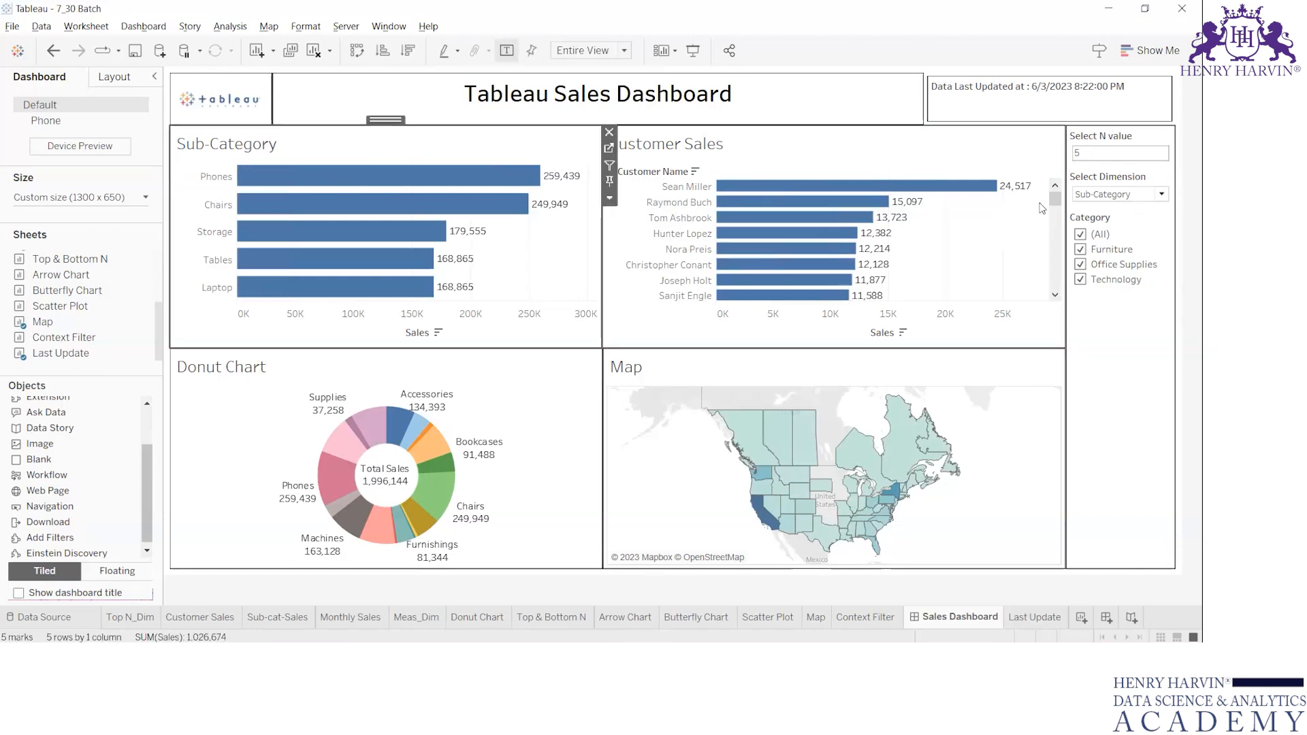
# Switch the Select Dimension parameter on the dashboard to City.
pyautogui.click(1120, 194)
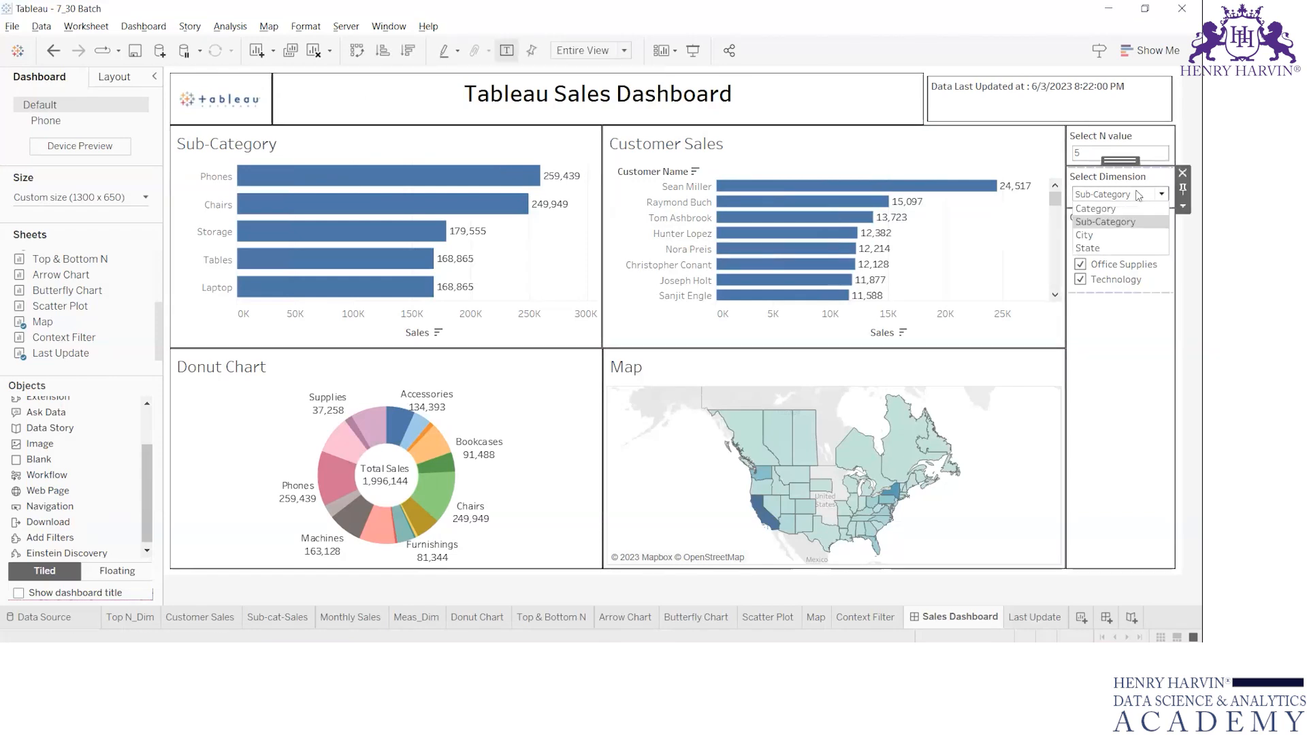
pyautogui.click(1097, 234)
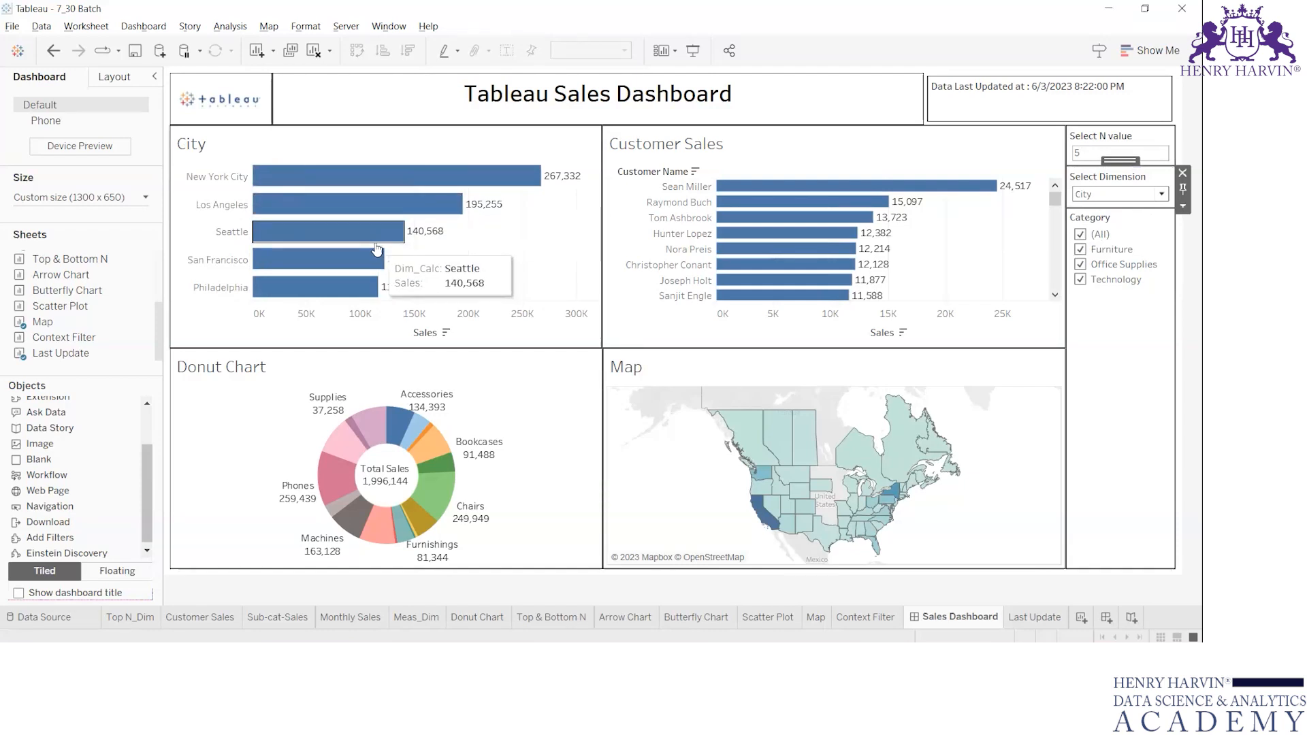
pyautogui.click(1140, 366)
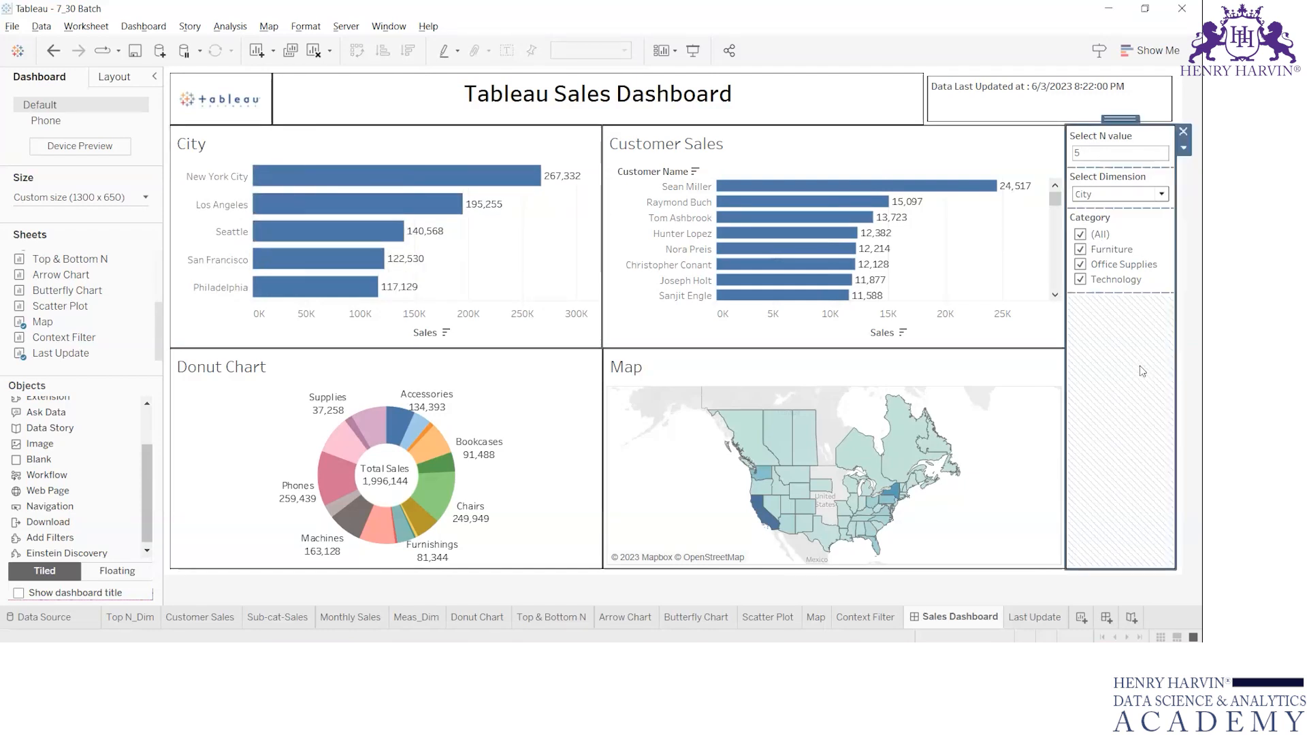
# Clear all values in the Category filter and restore them to check which dashboard charts respond.
pyautogui.click(964, 158)
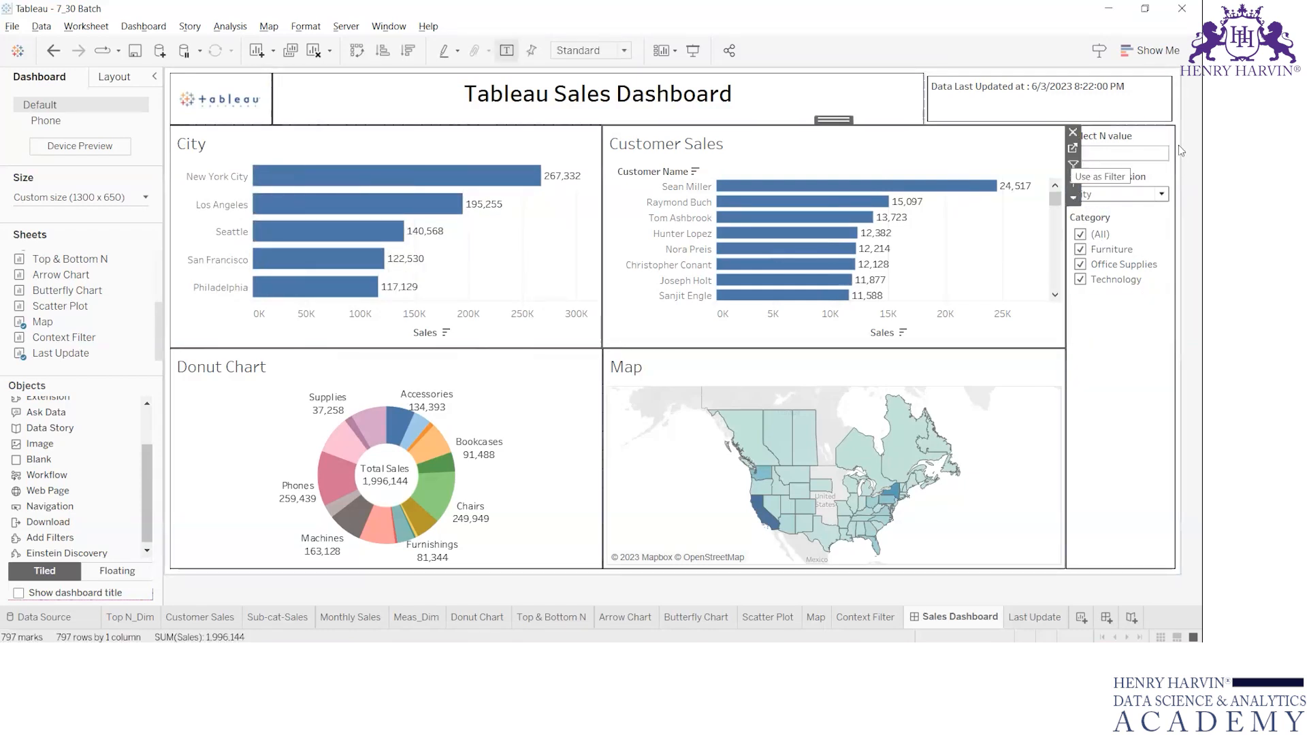
pyautogui.click(1151, 326)
pyautogui.click(1081, 233)
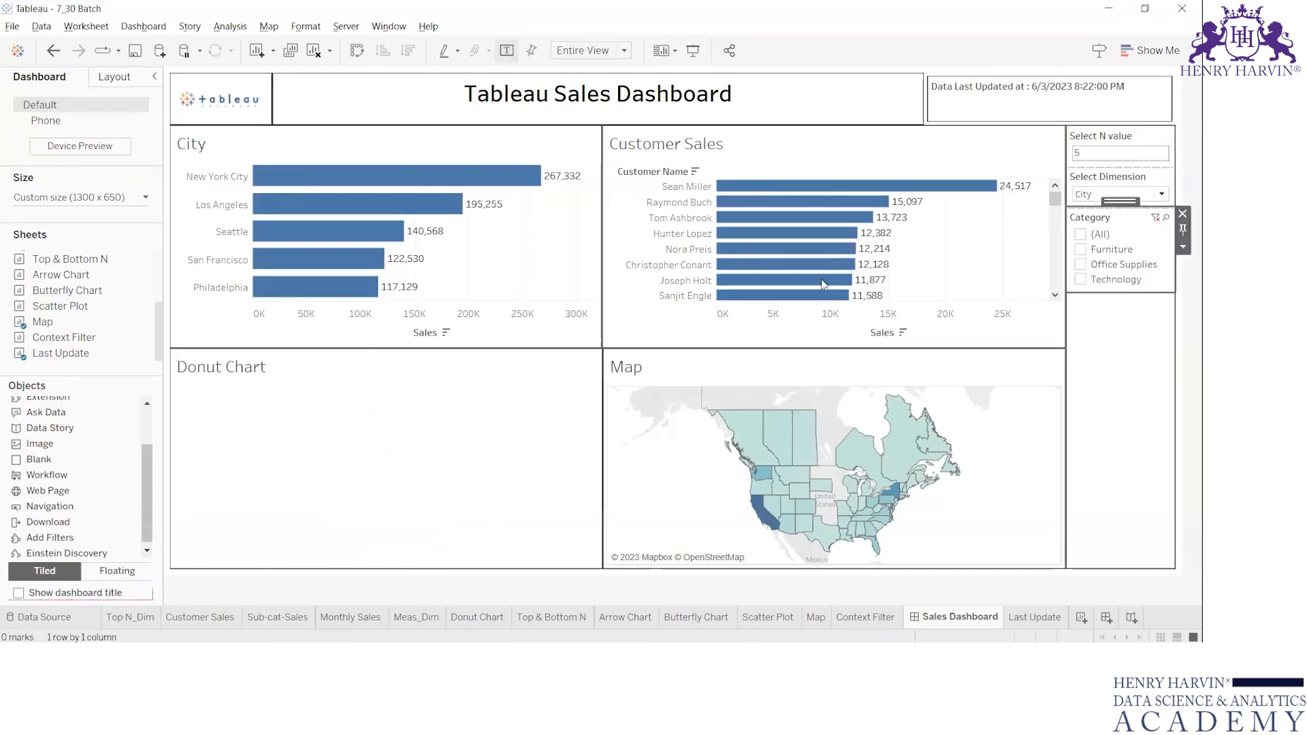
pyautogui.click(1081, 234)
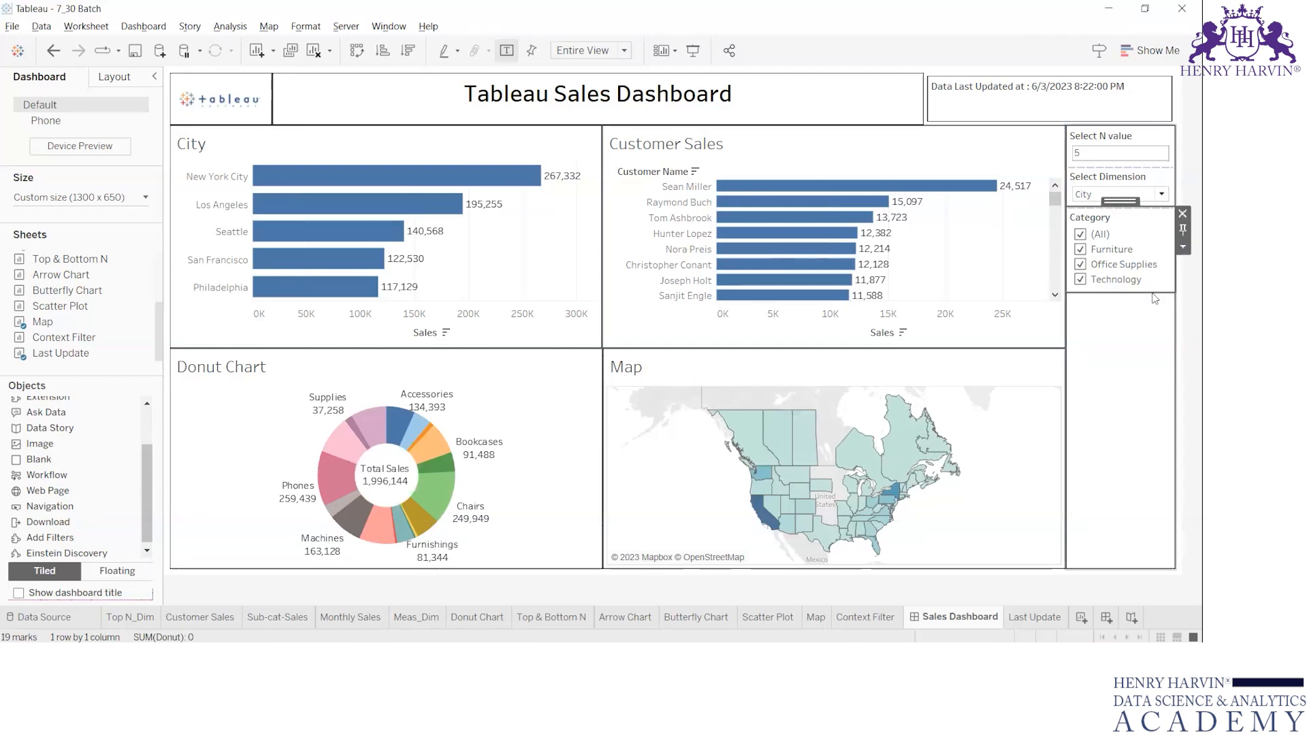
# Apply the Category filter to all worksheets on the dashboard.
pyautogui.click(1184, 248)
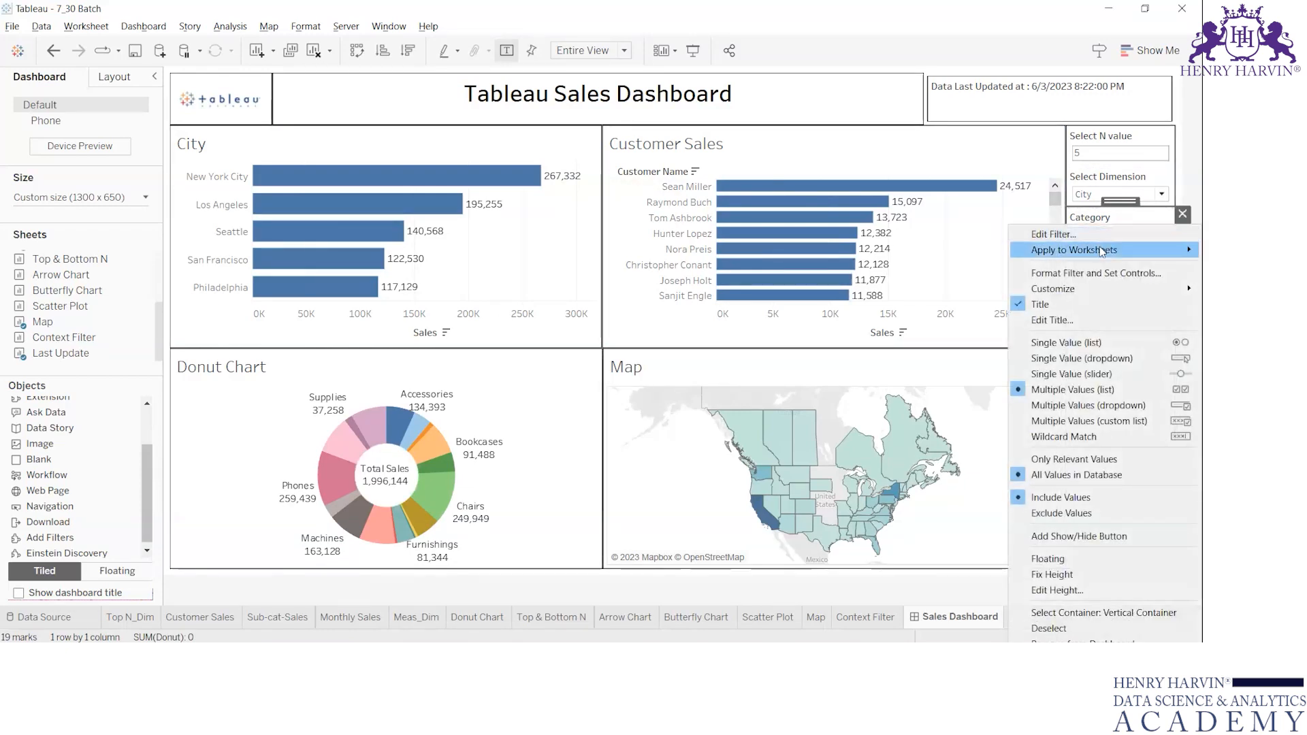
pyautogui.moveTo(1103, 253)
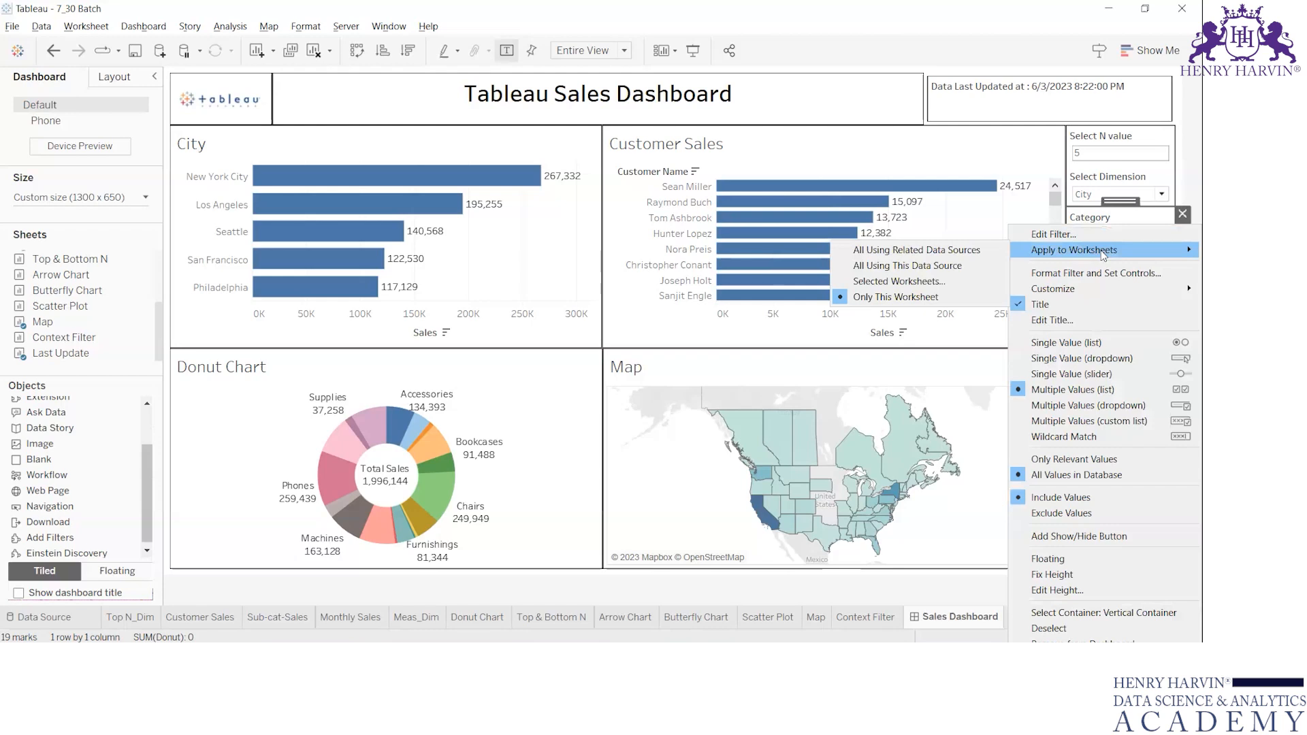
pyautogui.click(887, 280)
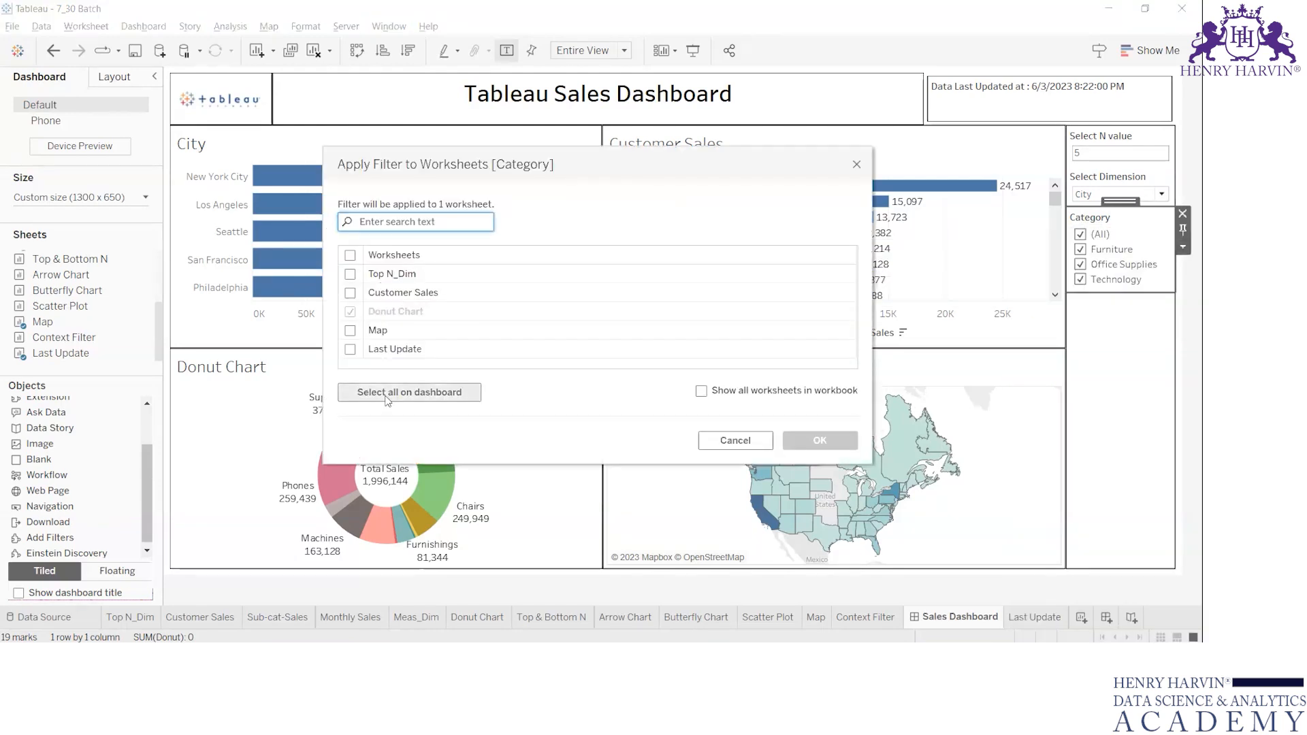
pyautogui.click(383, 394)
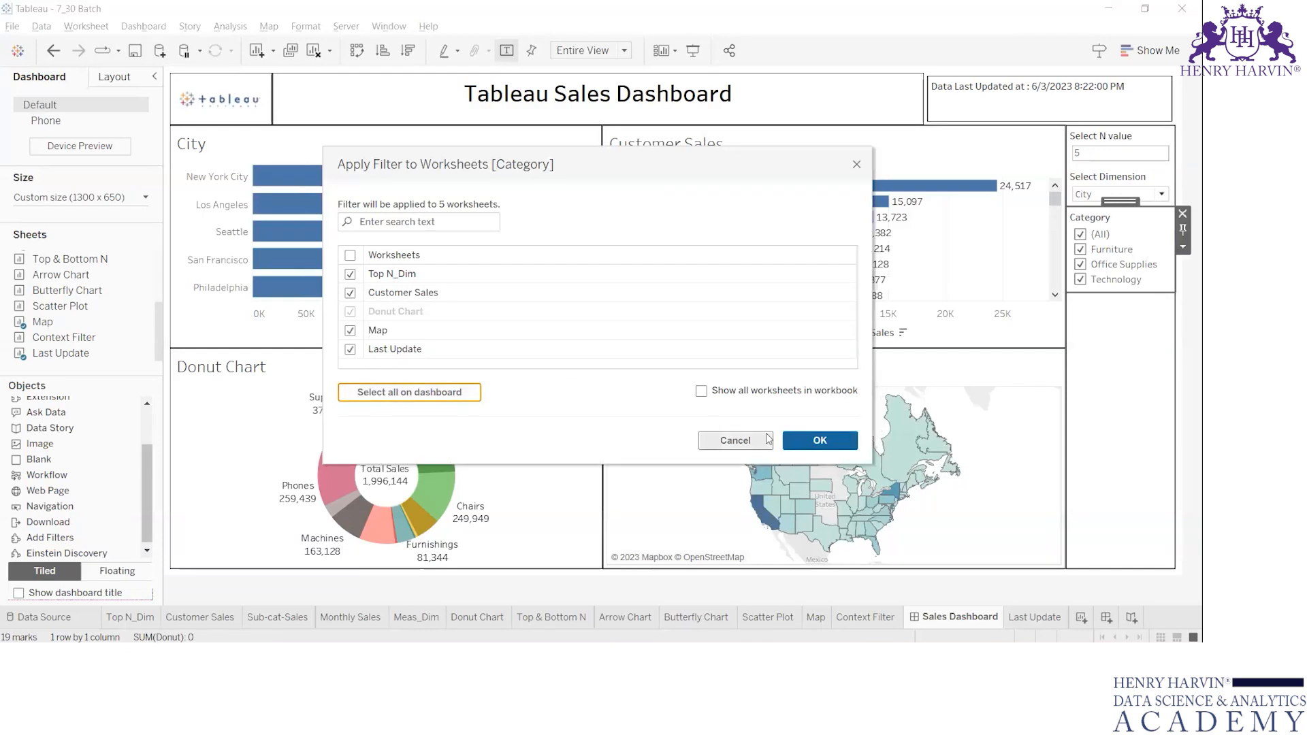
pyautogui.click(793, 446)
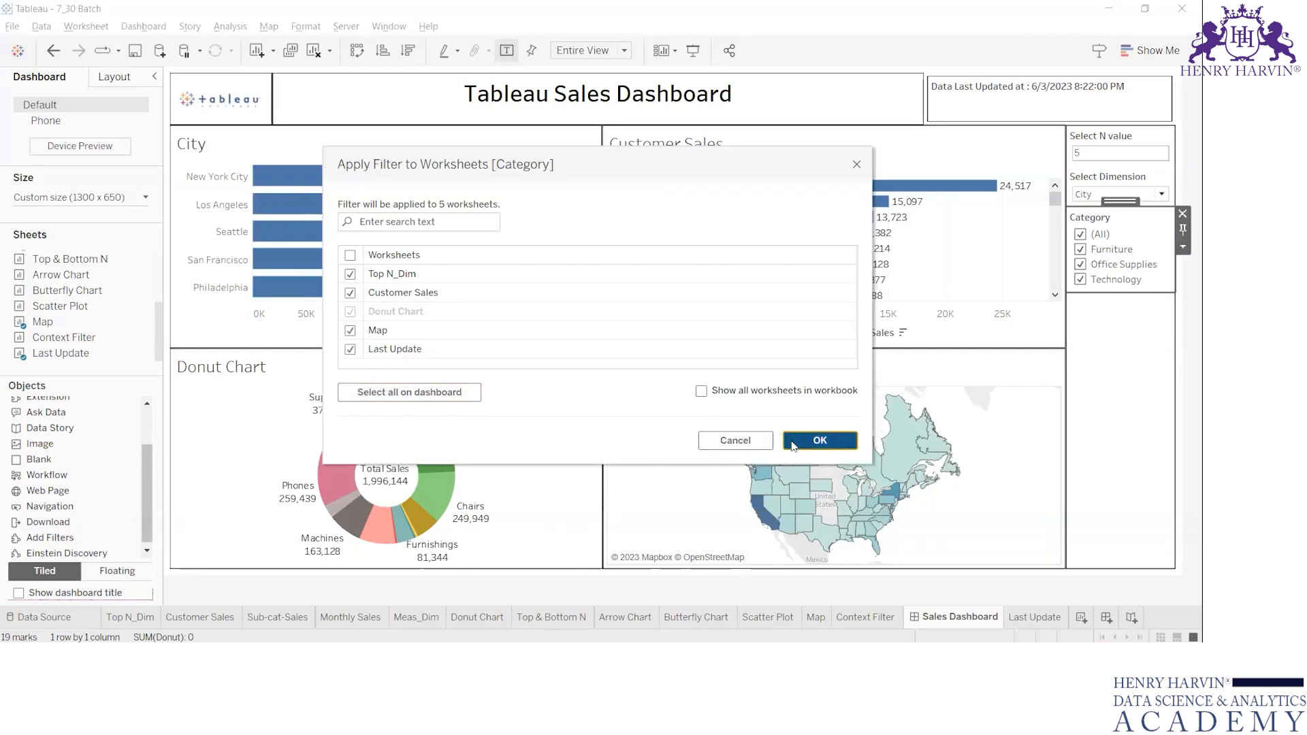
# Test the Category filter by clearing all values and reselecting Furniture, Office Supplies and Technology one by one.
pyautogui.click(1081, 234)
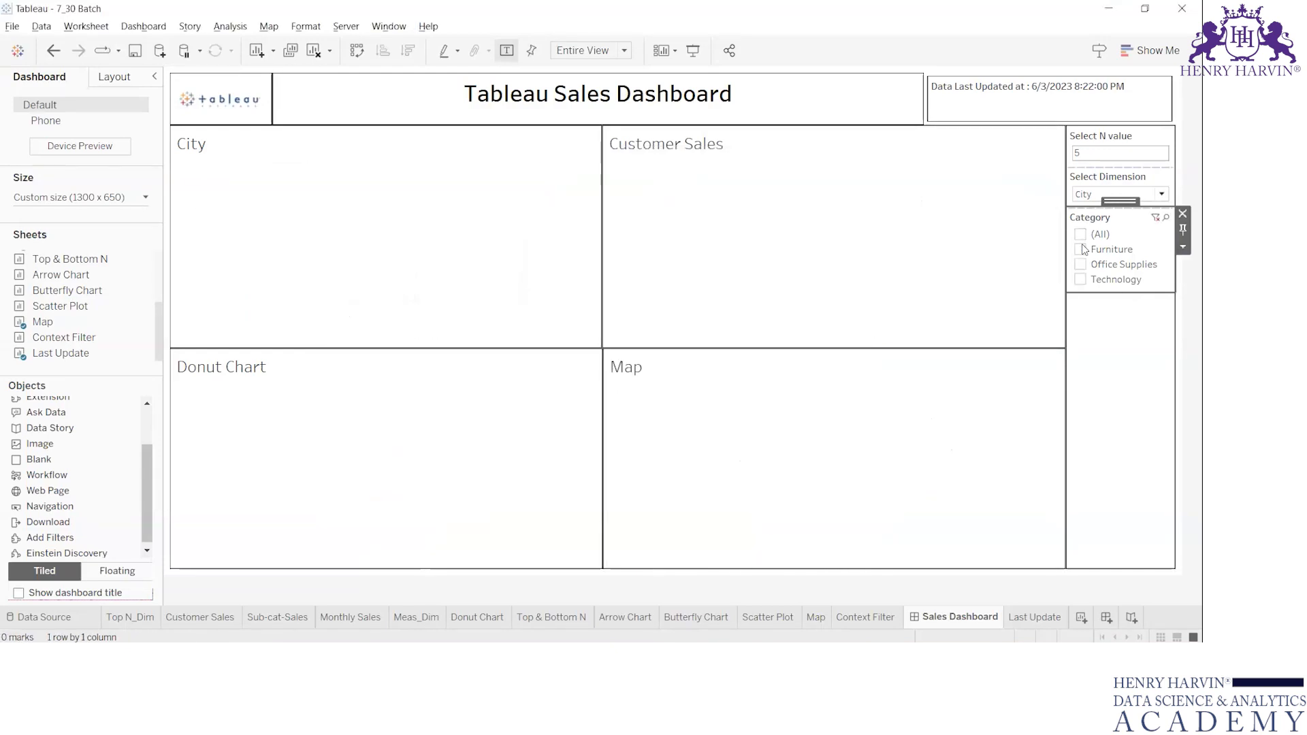
pyautogui.click(1081, 249)
pyautogui.click(1081, 264)
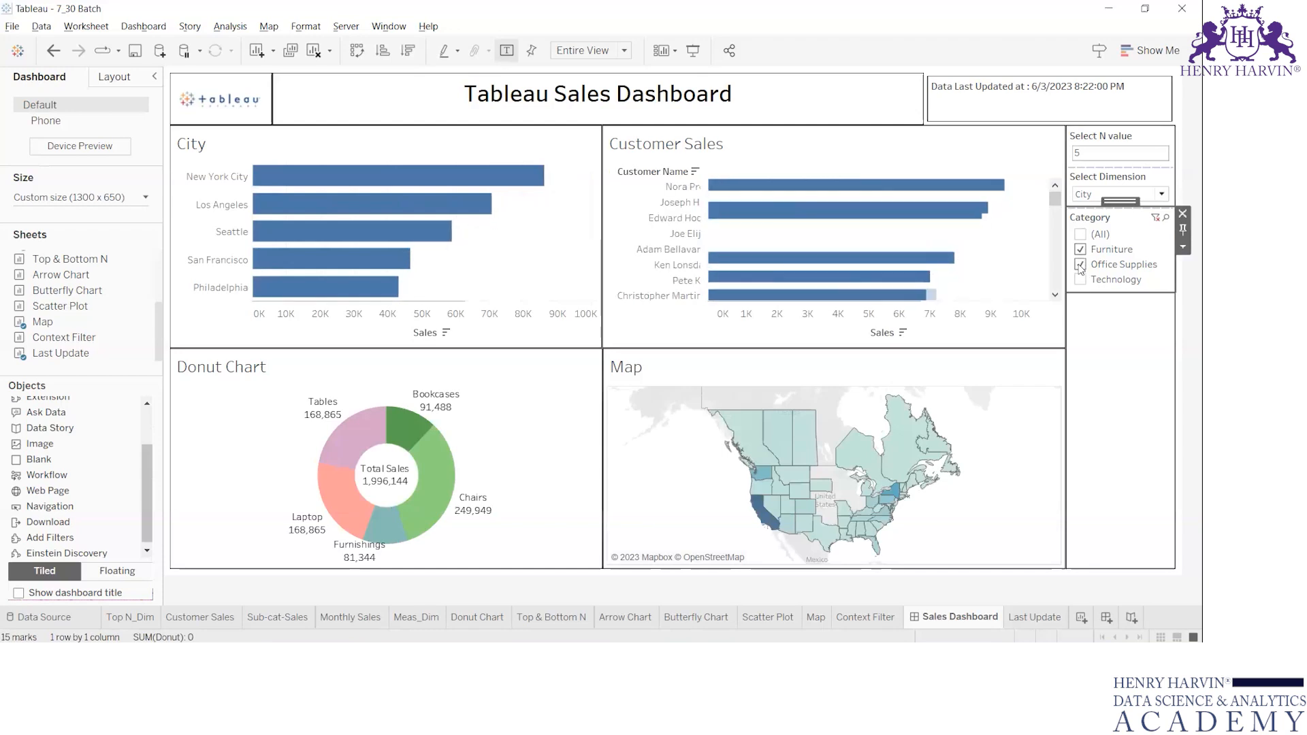
pyautogui.click(1081, 279)
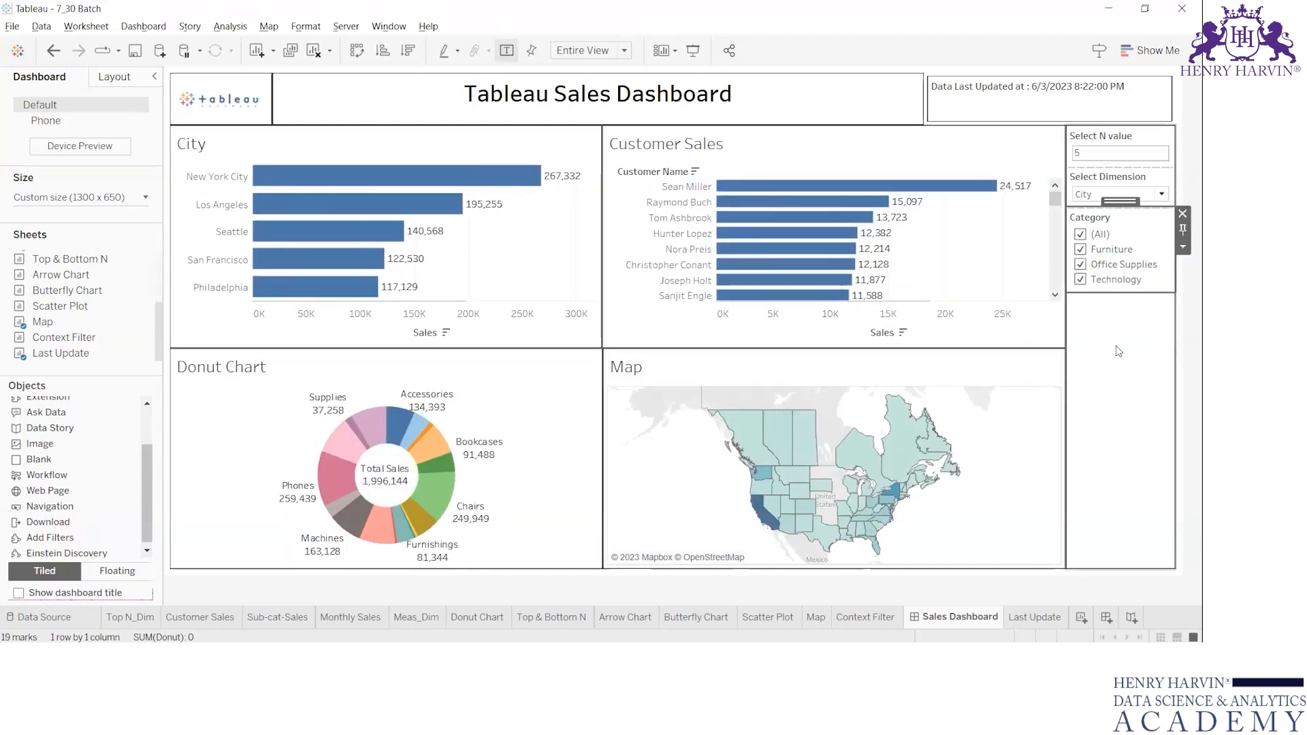
# Deselect every category at once in the Category filter and reselect them all to check the charts again.
pyautogui.click(1028, 157)
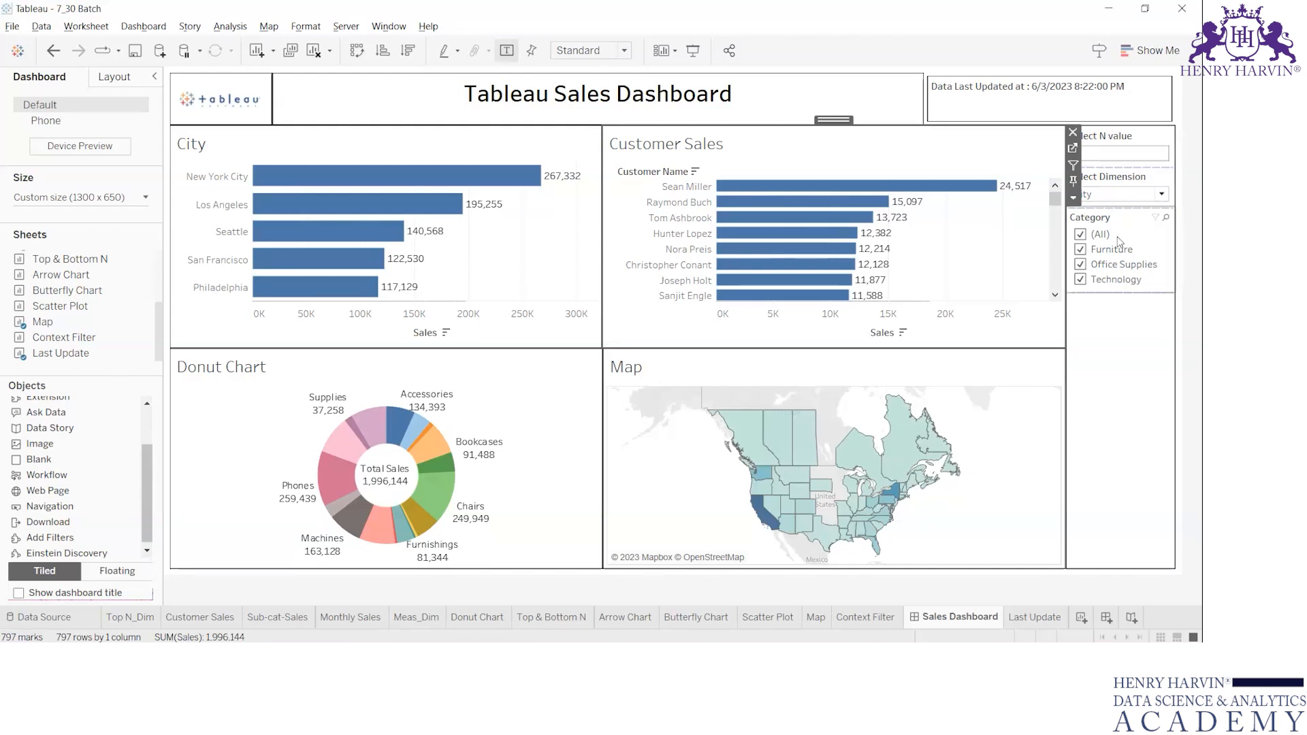
pyautogui.click(1081, 235)
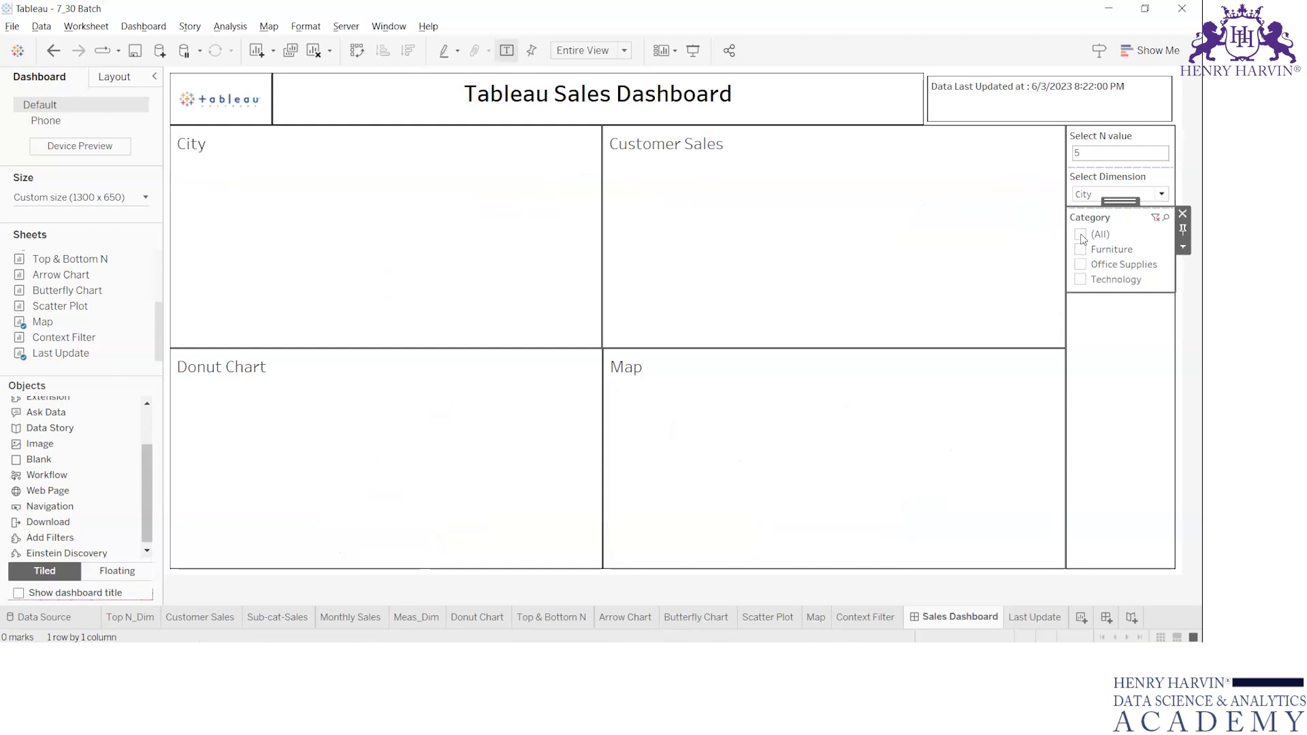
pyautogui.click(1081, 235)
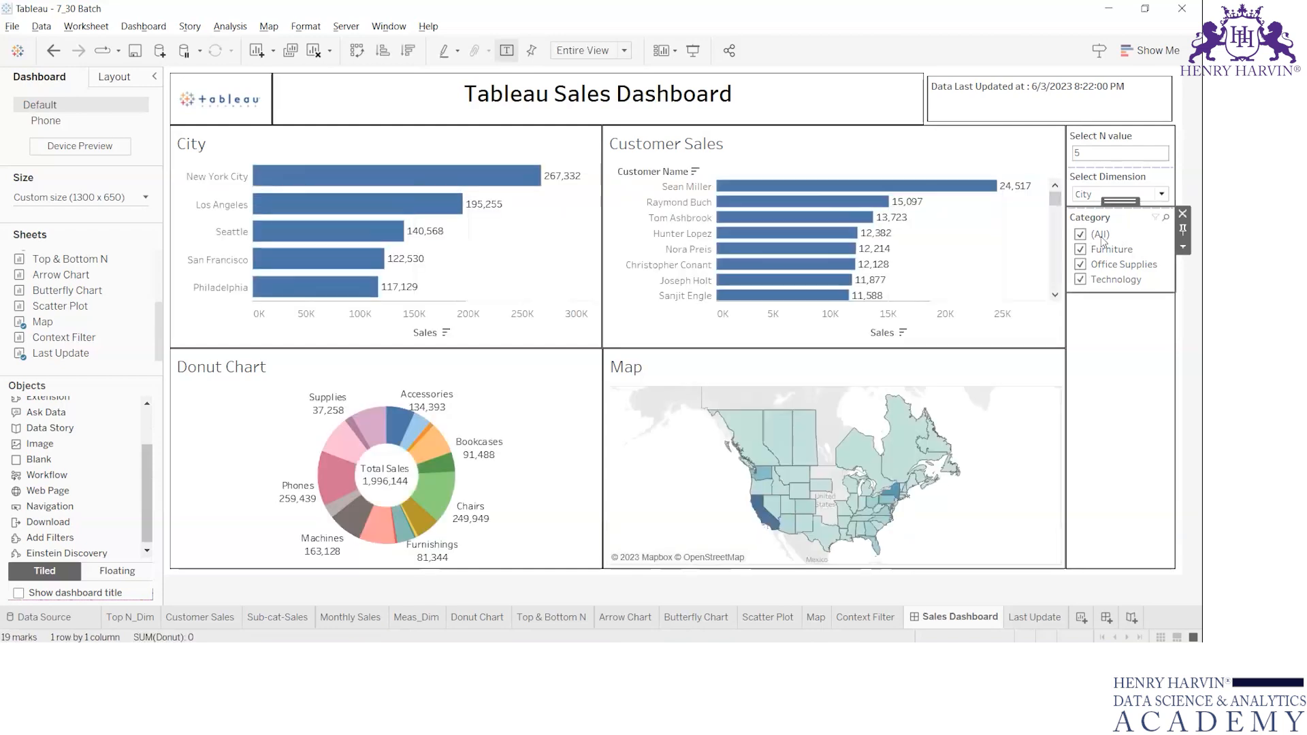
# Restrict the Category filter to only this worksheet and remove it from the dashboard.
pyautogui.click(1183, 248)
pyautogui.moveTo(1083, 250)
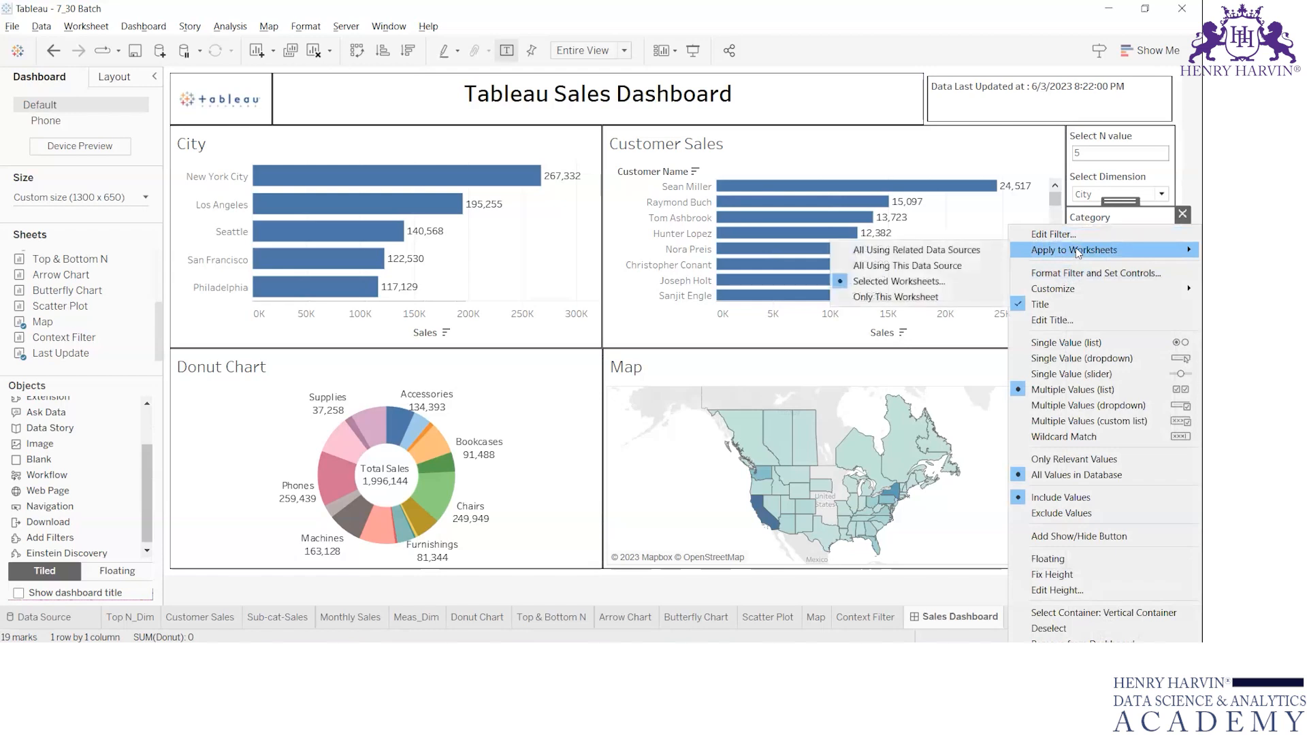
pyautogui.click(913, 297)
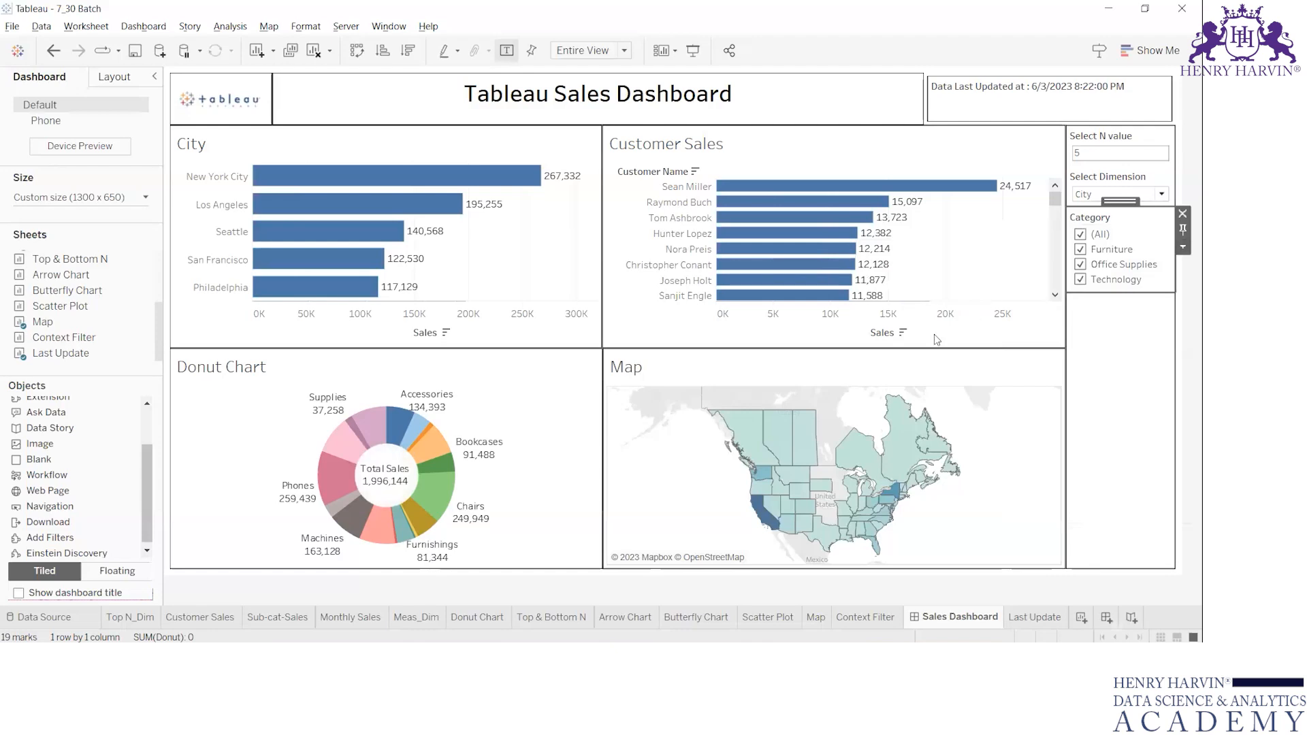
pyautogui.click(1183, 214)
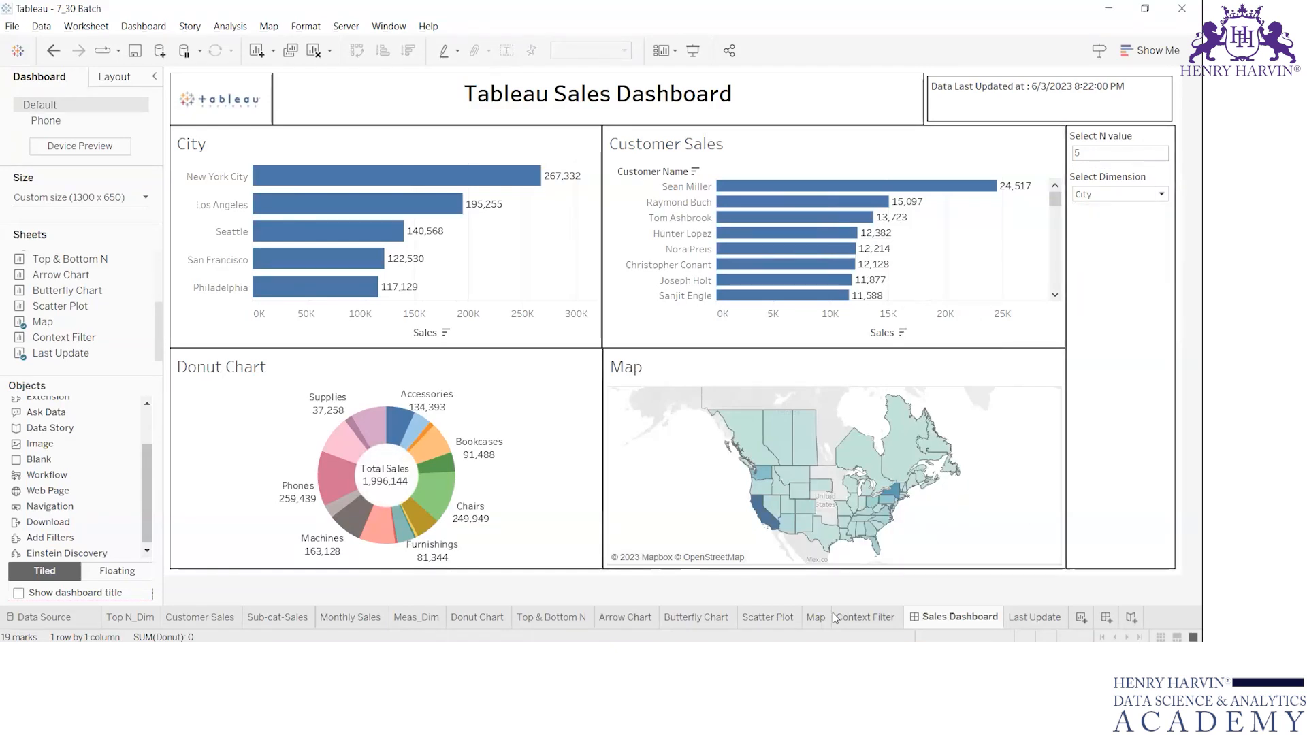
# Create a new worksheet and set its mark type to Shape.
pyautogui.click(1081, 618)
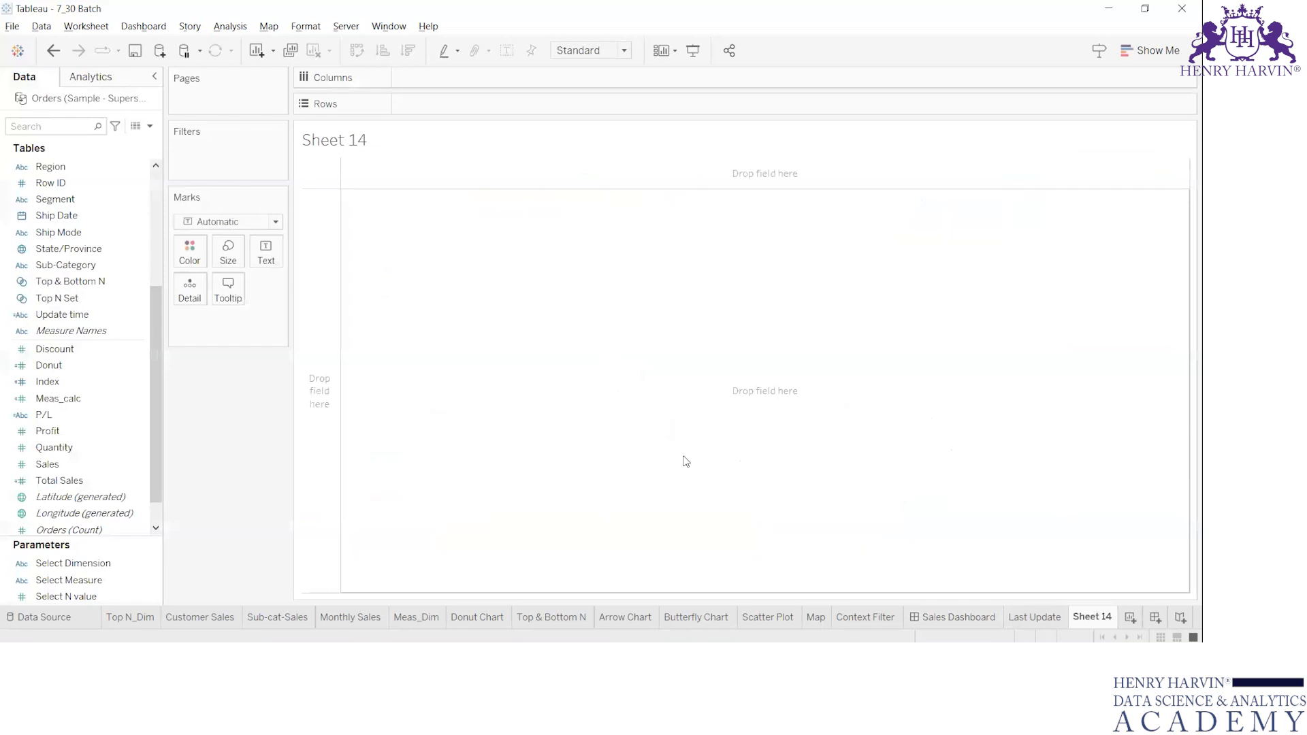
pyautogui.click(245, 221)
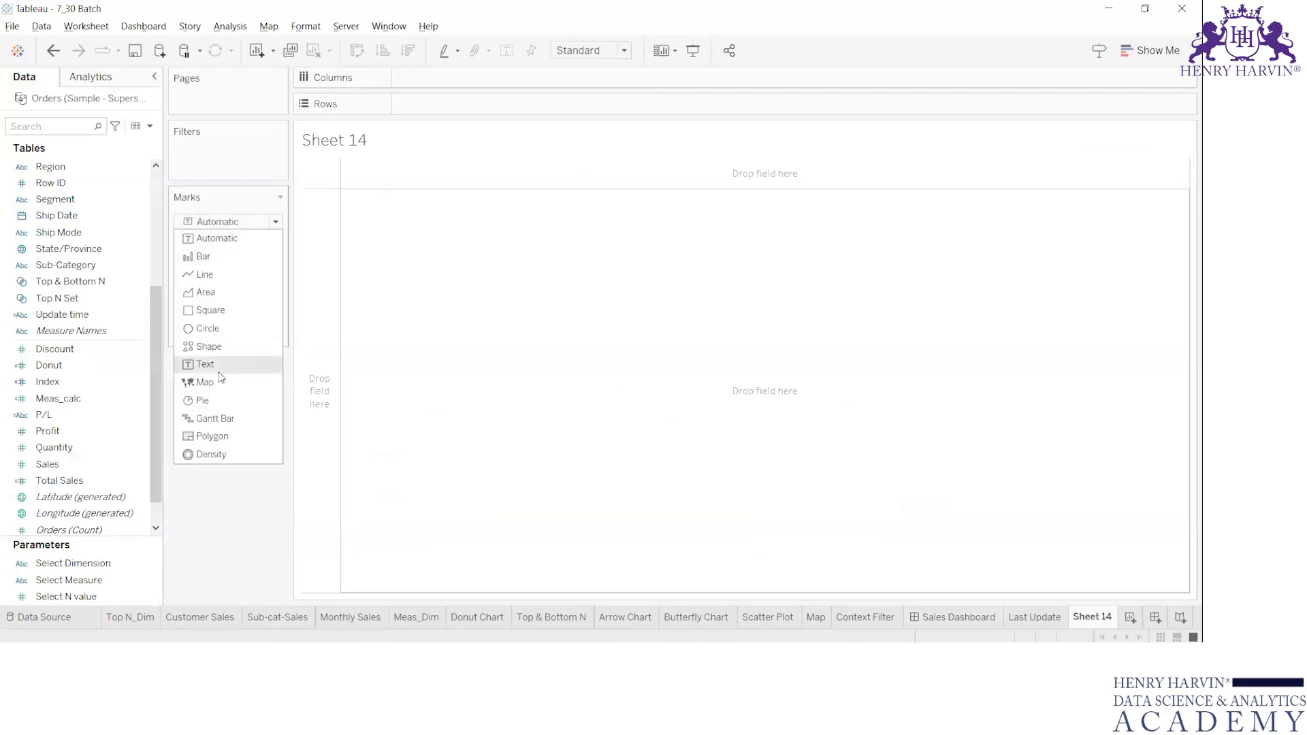
pyautogui.click(215, 347)
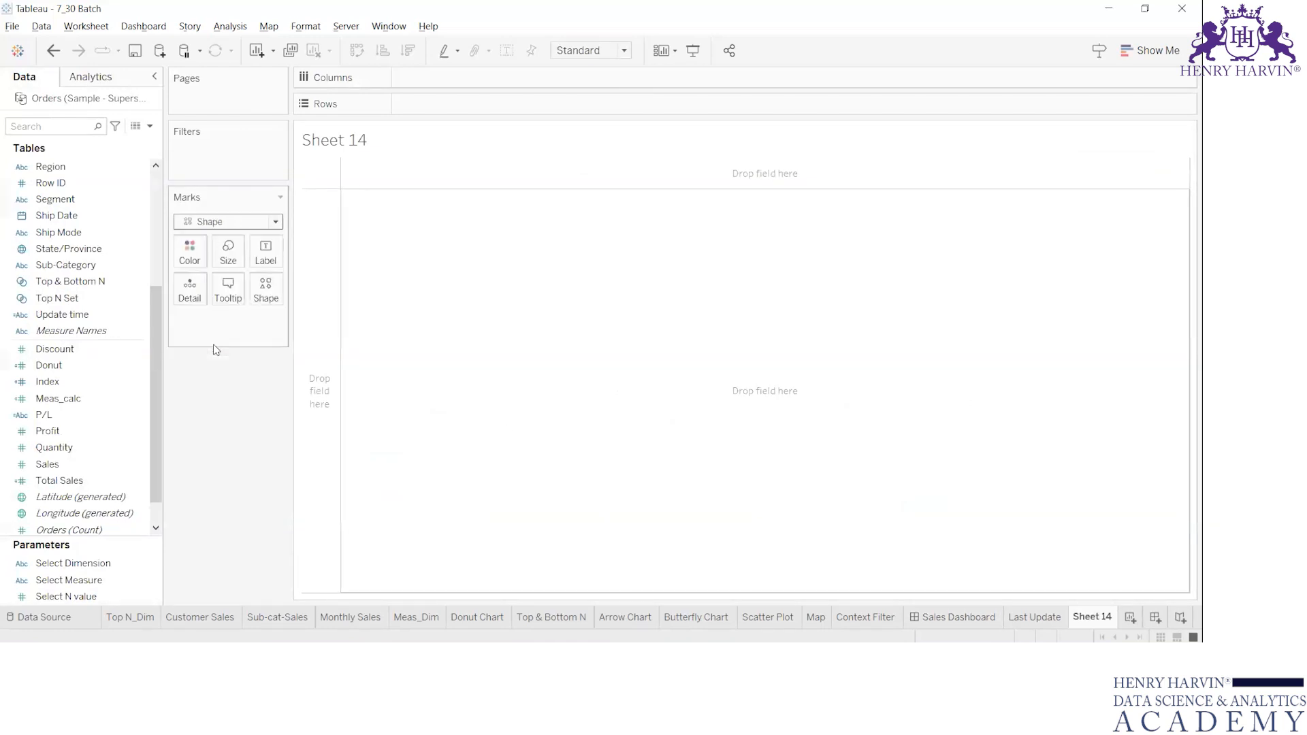
# Search the data fields for "cate" and assign the Category field to Shape on the Marks card.
pyautogui.click(48, 126)
pyautogui.write('cate')
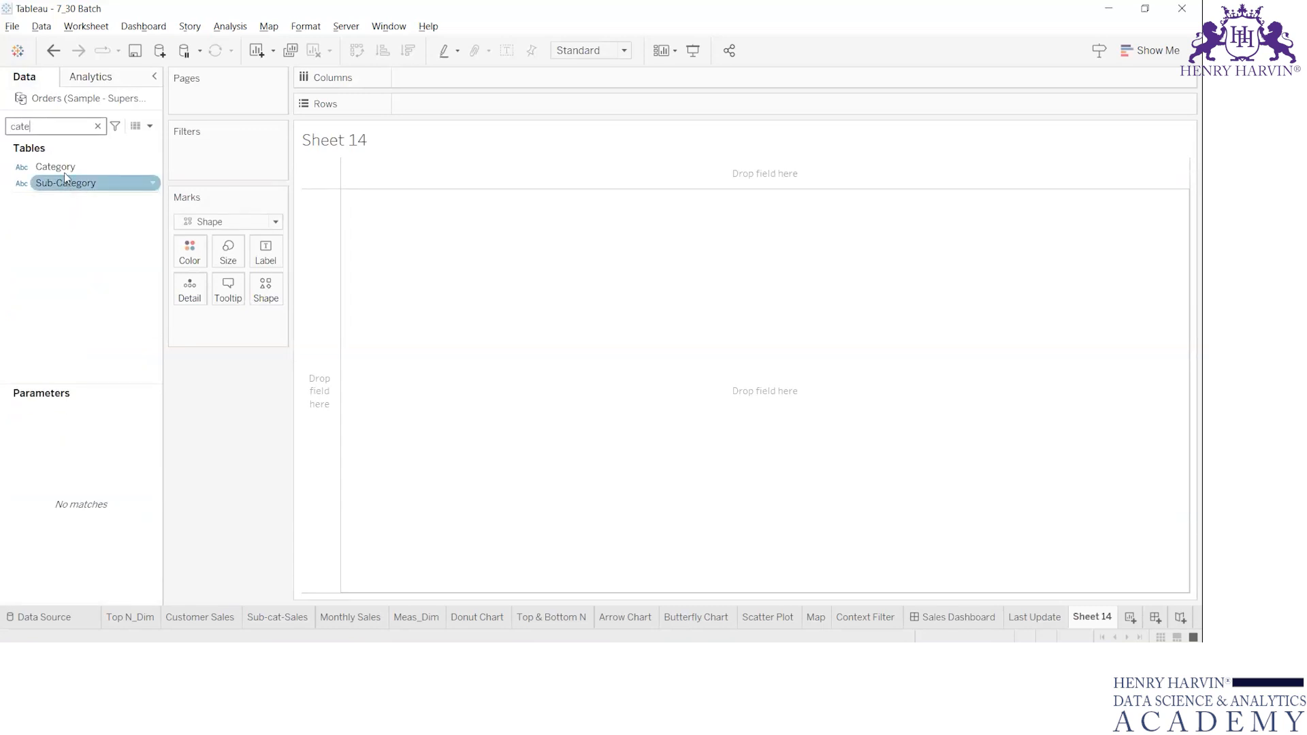
pyautogui.moveTo(55, 167); pyautogui.dragTo(265, 294)
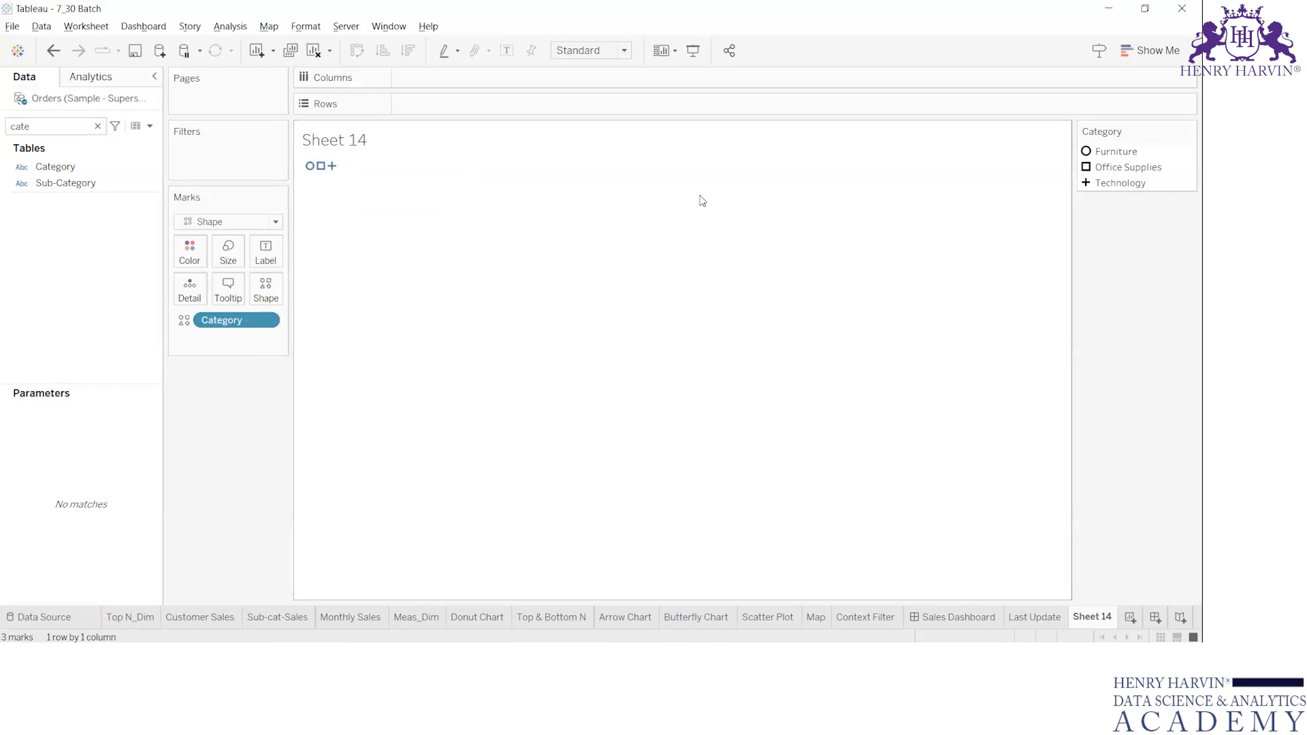
# Fit the new worksheet to Entire View and hide its title.
pyautogui.click(613, 52)
pyautogui.click(608, 105)
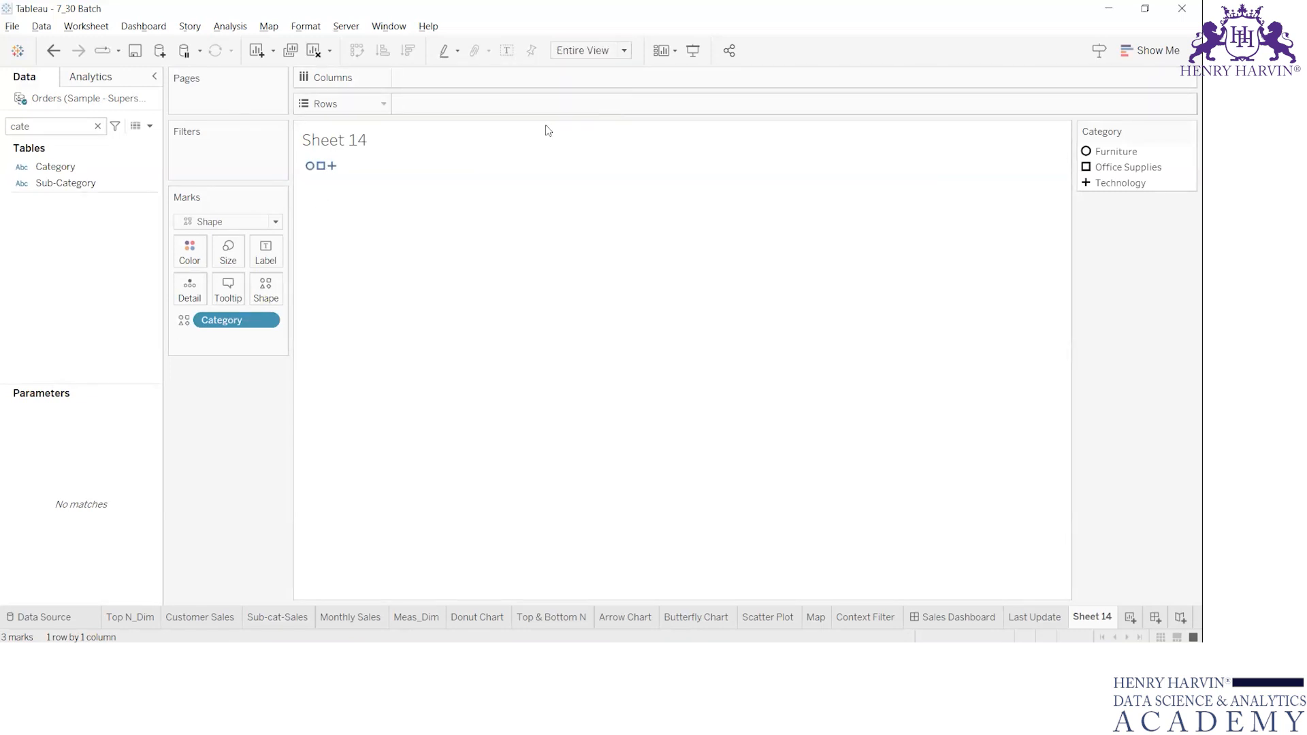
pyautogui.rightClick(359, 146)
pyautogui.click(426, 192)
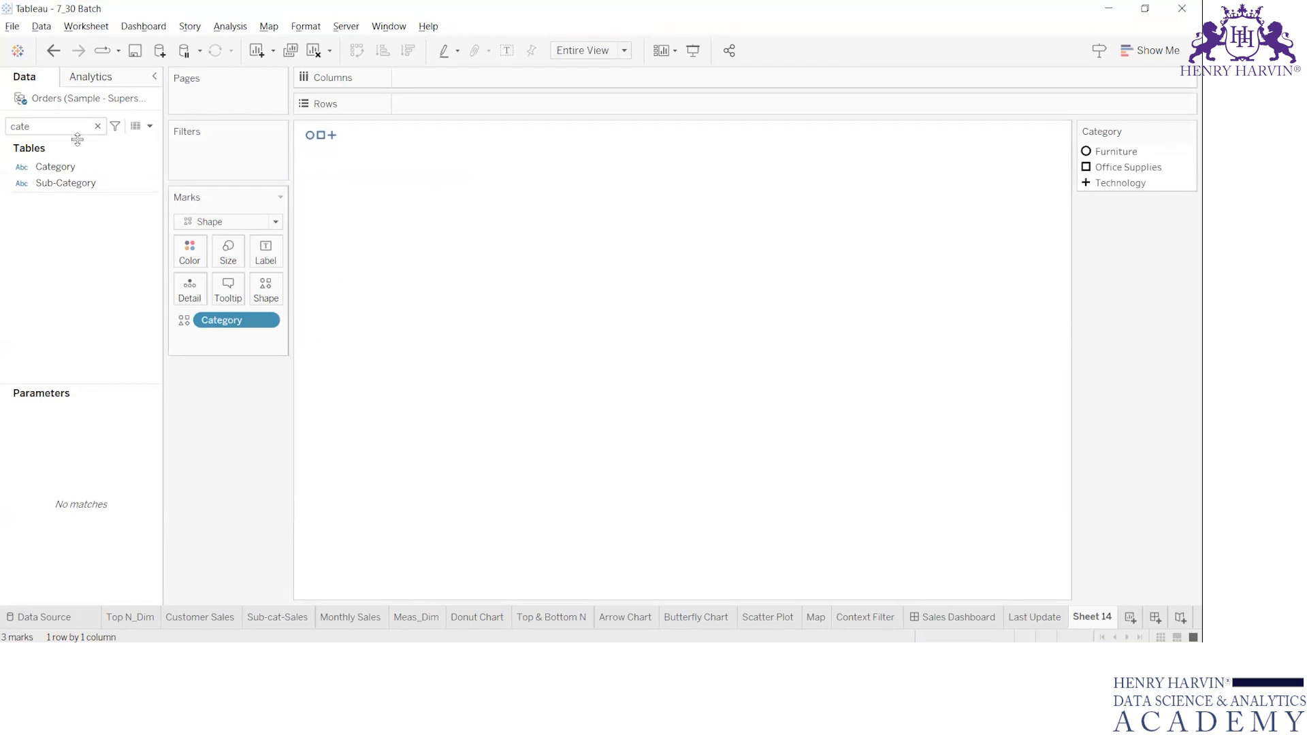
# Add Category to Columns and choose the Category shape palette for editing the Category field's shapes.
pyautogui.moveTo(54, 167); pyautogui.dragTo(452, 79)
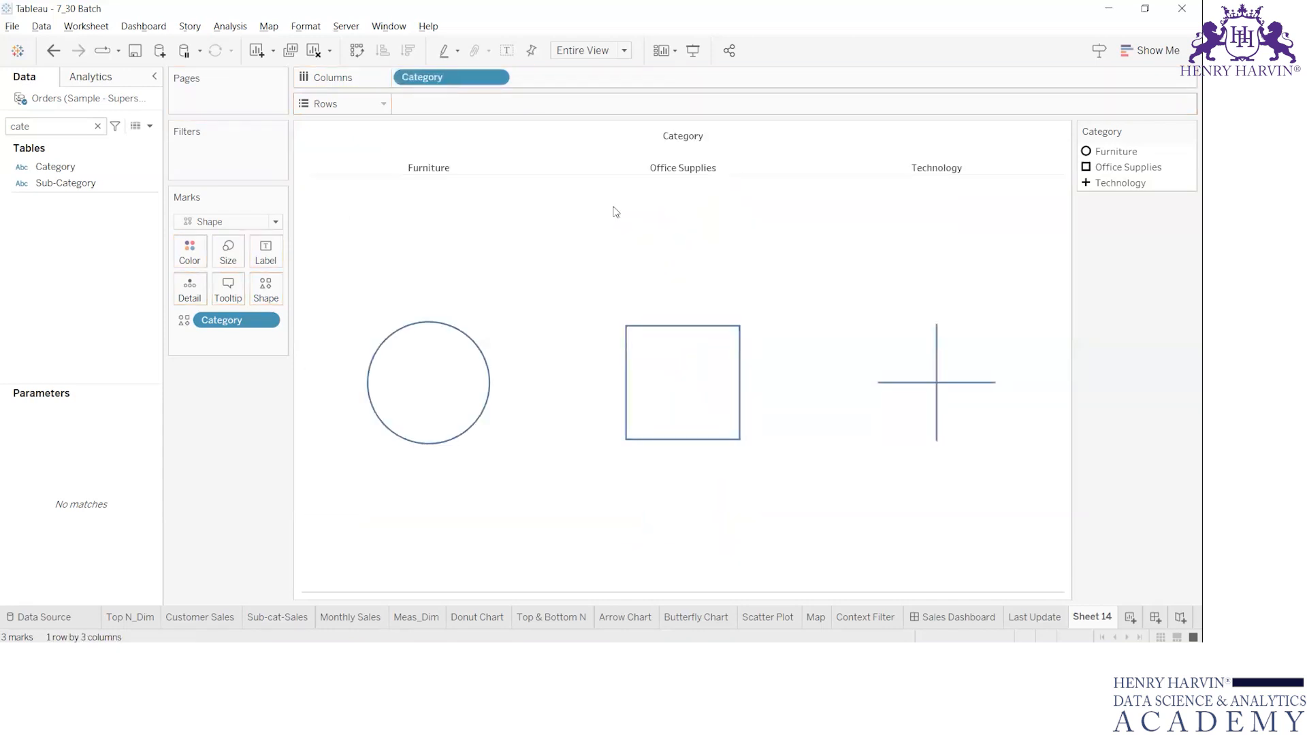
pyautogui.doubleClick(1117, 152)
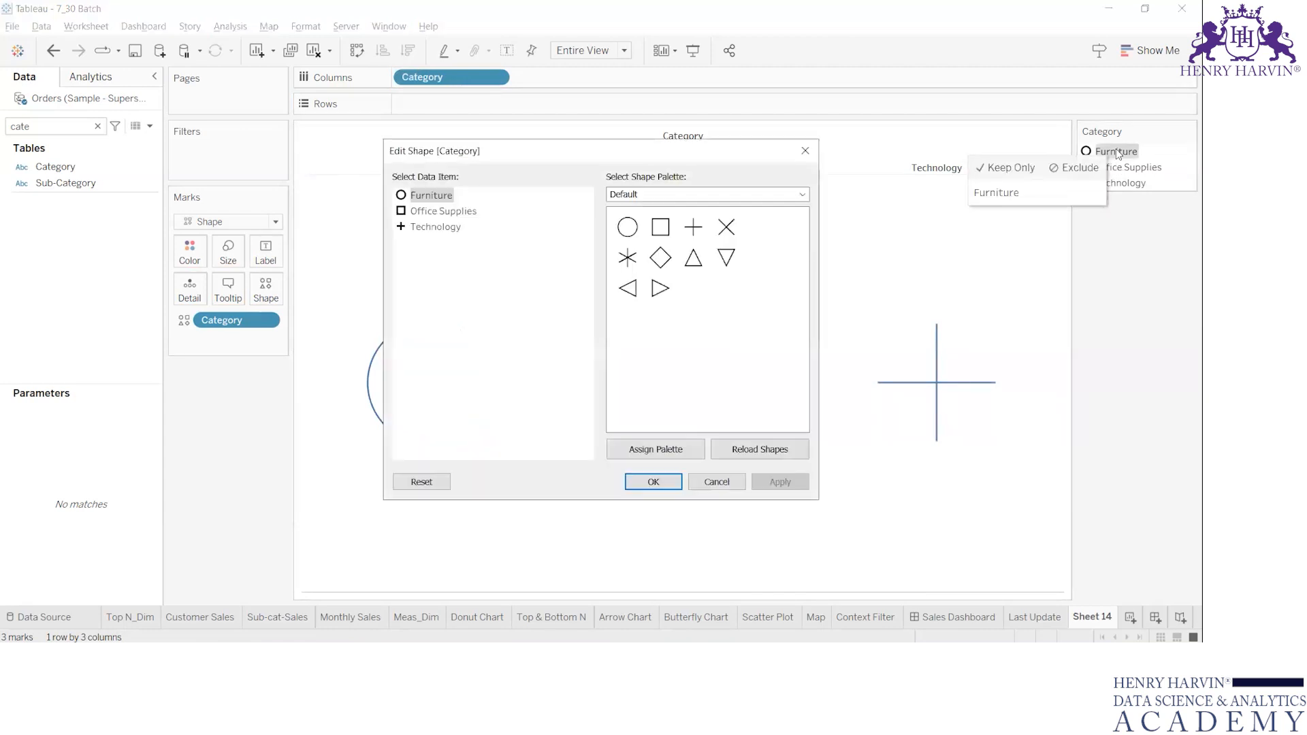
pyautogui.click(695, 198)
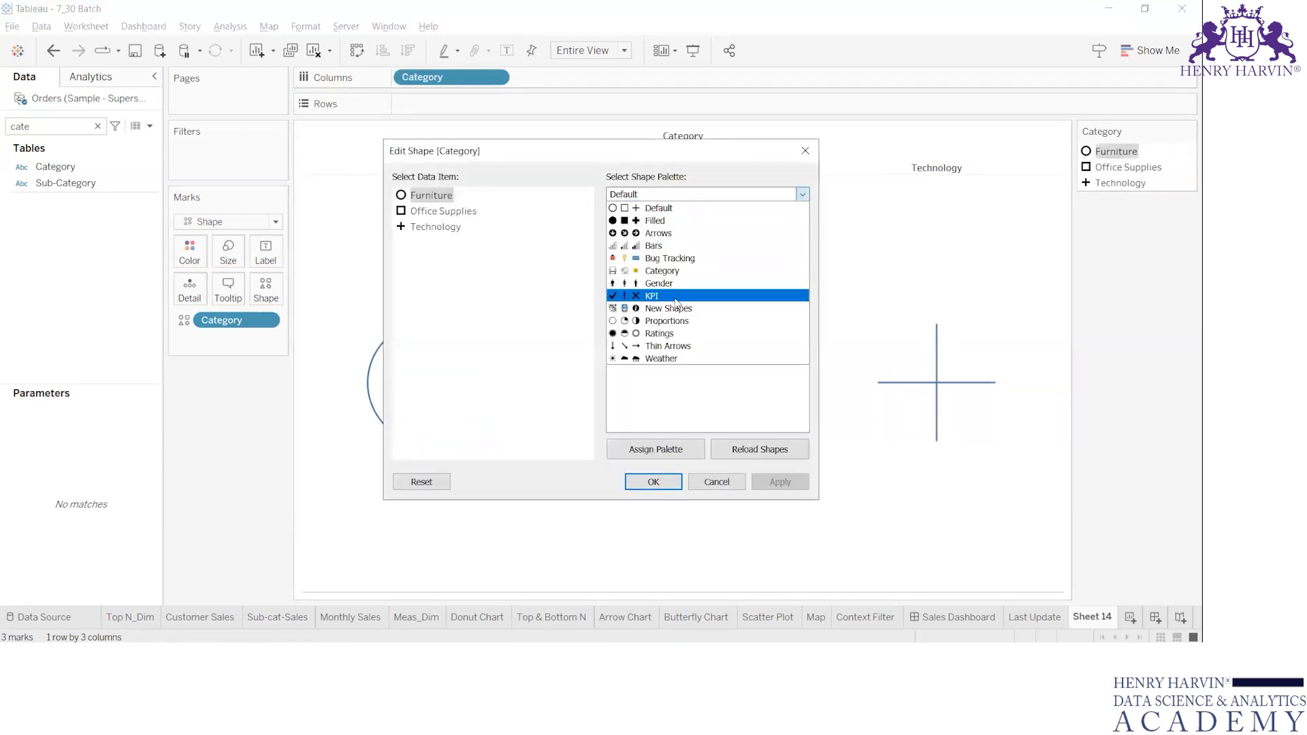
pyautogui.click(674, 298)
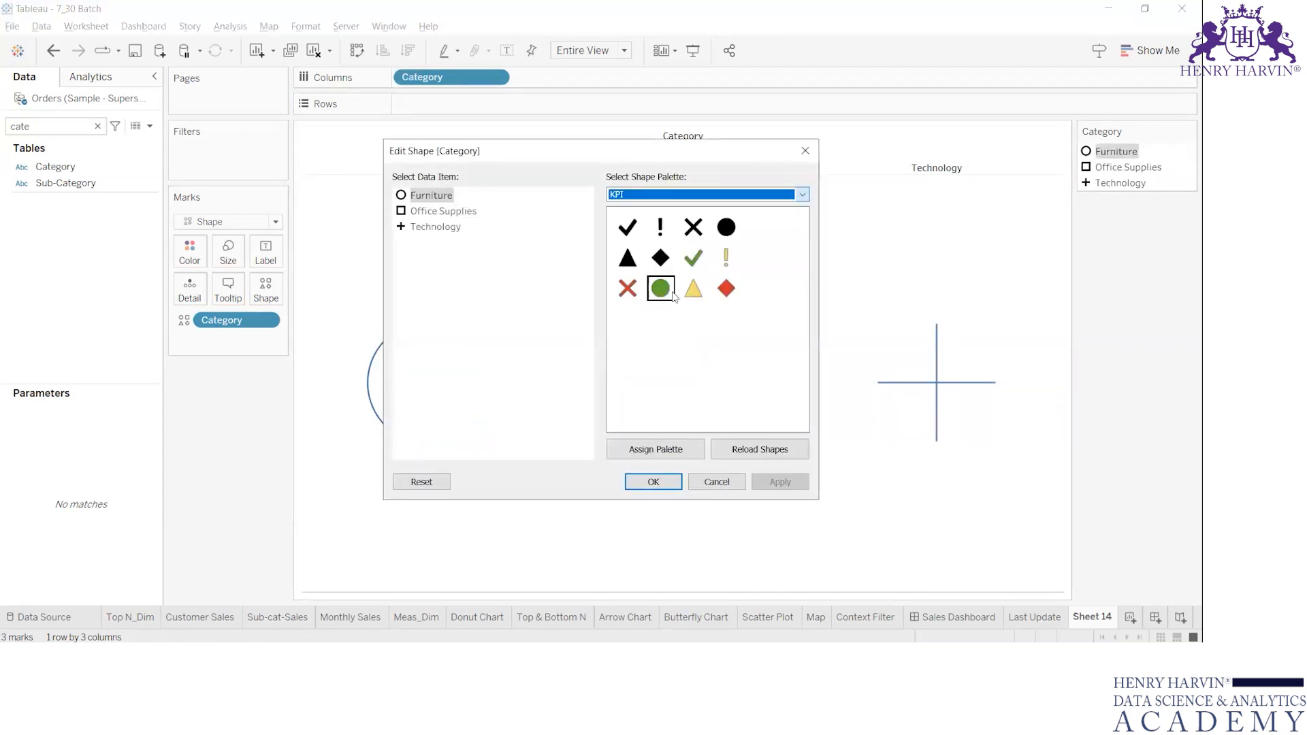
pyautogui.click(734, 200)
pyautogui.click(702, 276)
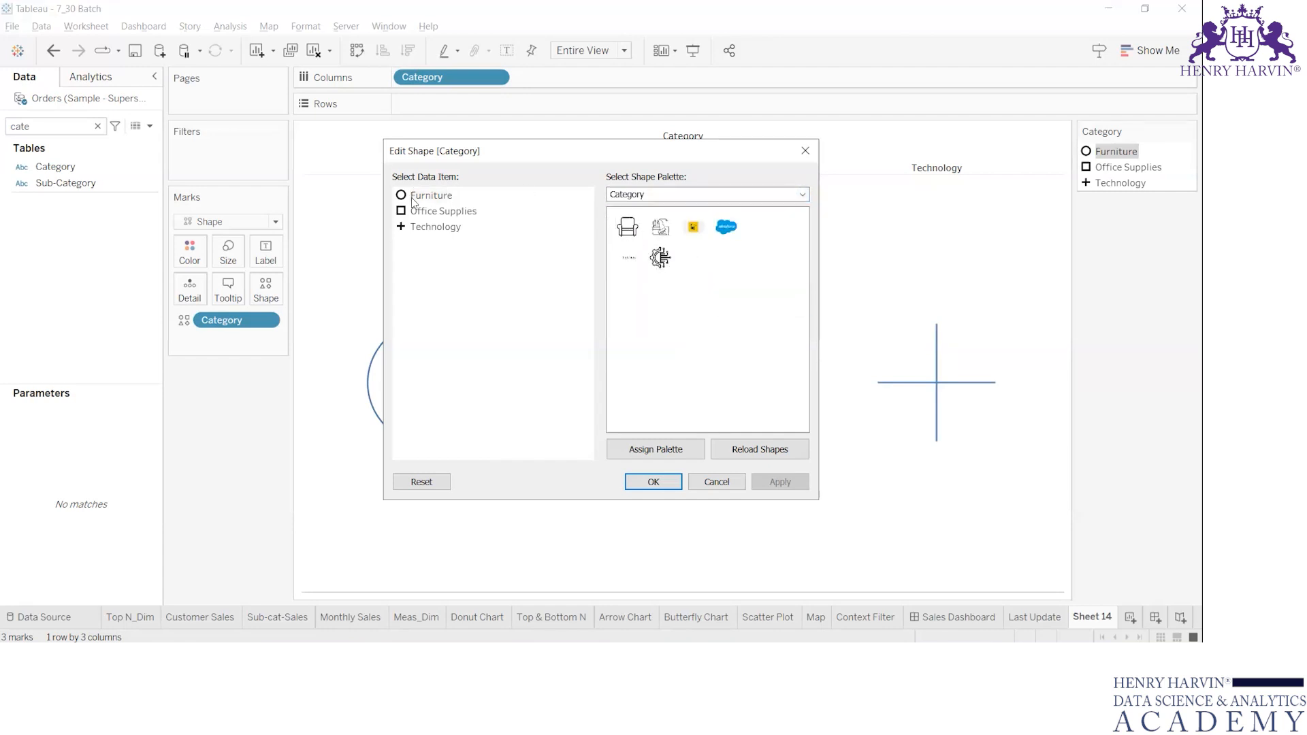
# Assign the armchair icon to Furniture, the stationery icon to Office Supplies and the gear-circuit icon to Technology, and apply the shapes.
pyautogui.click(451, 200)
pyautogui.click(627, 227)
pyautogui.click(437, 212)
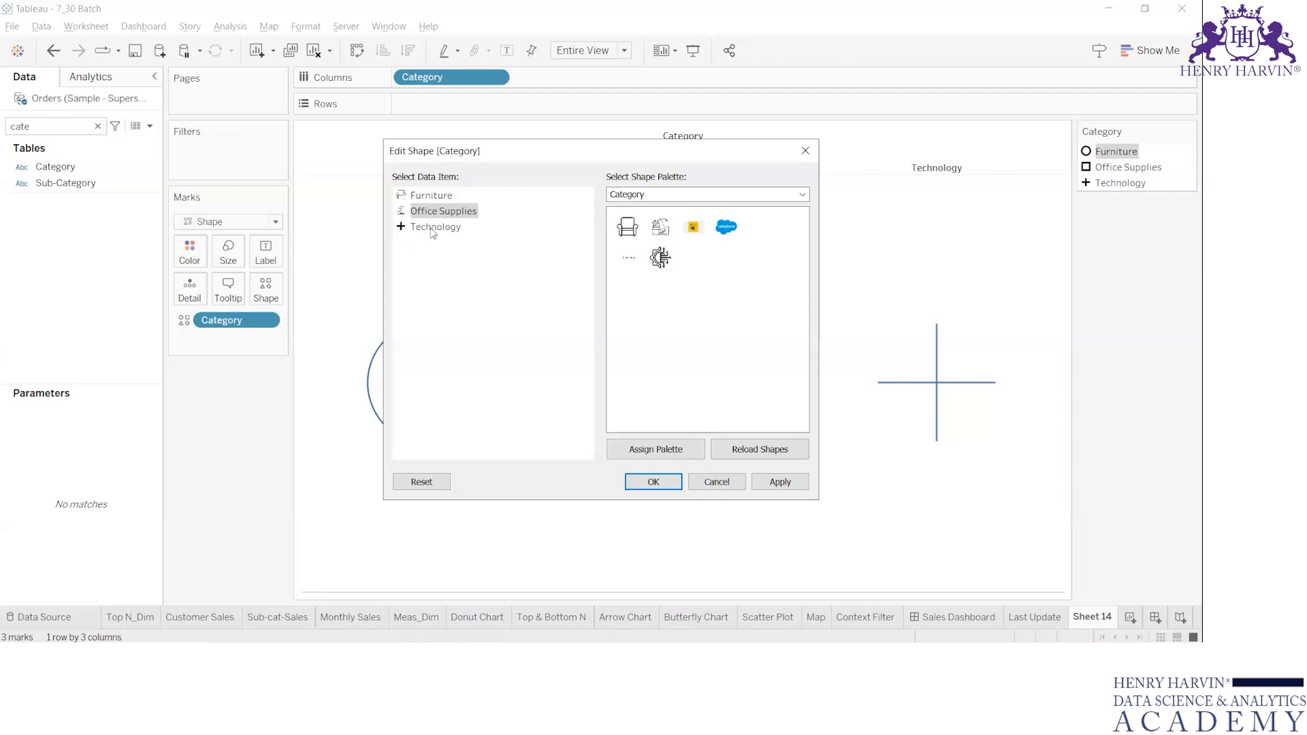
pyautogui.click(446, 228)
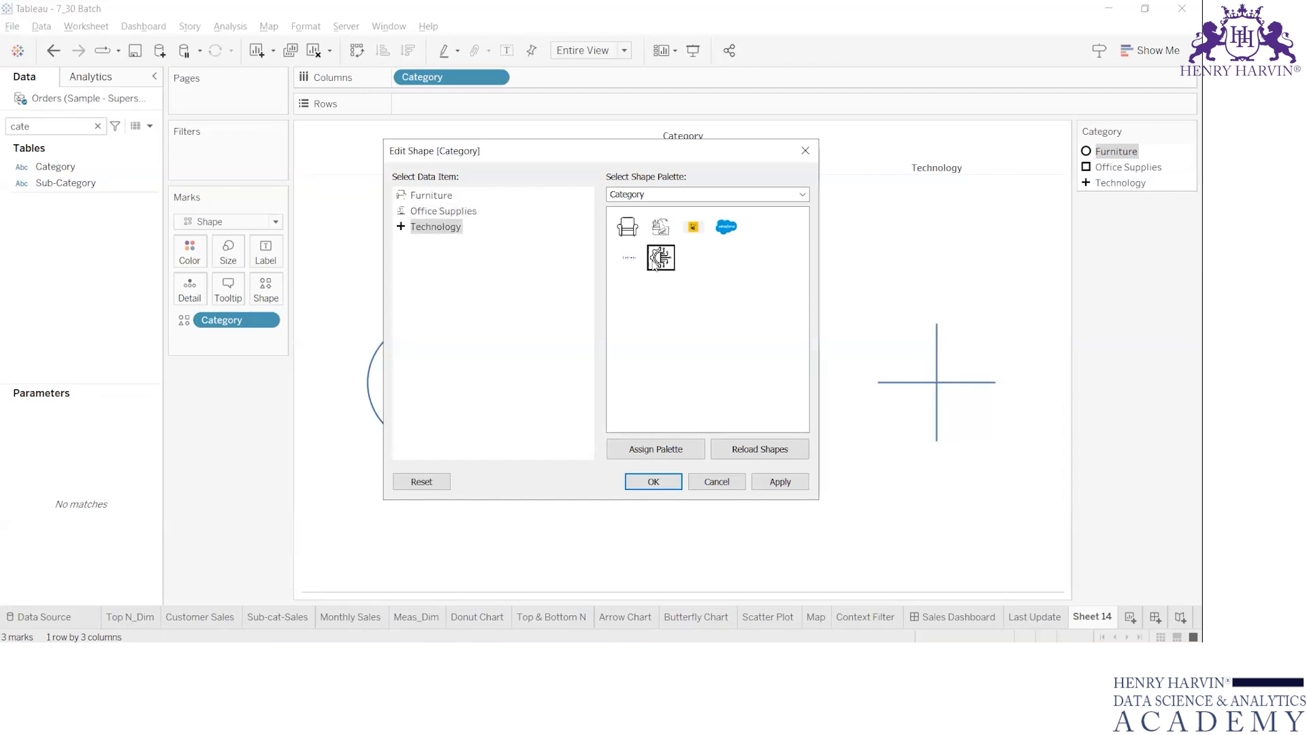
pyautogui.click(653, 259)
pyautogui.click(780, 482)
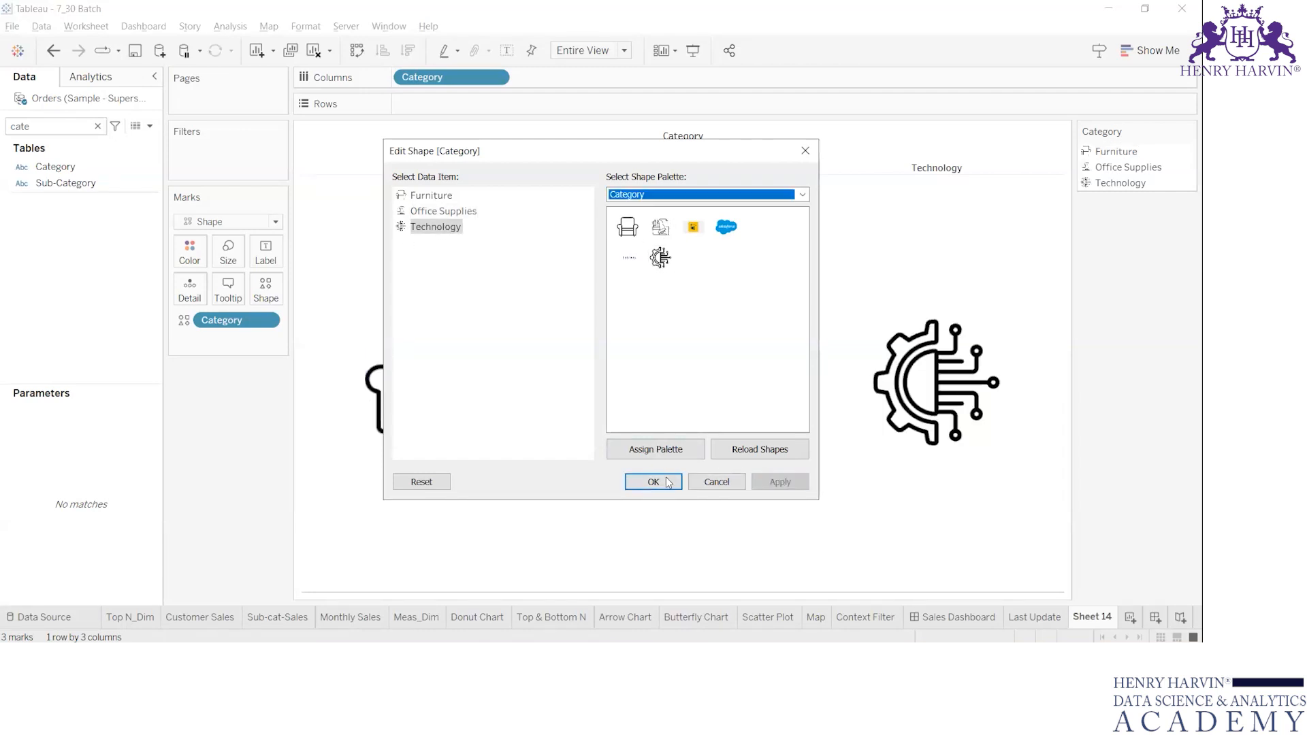
pyautogui.click(653, 482)
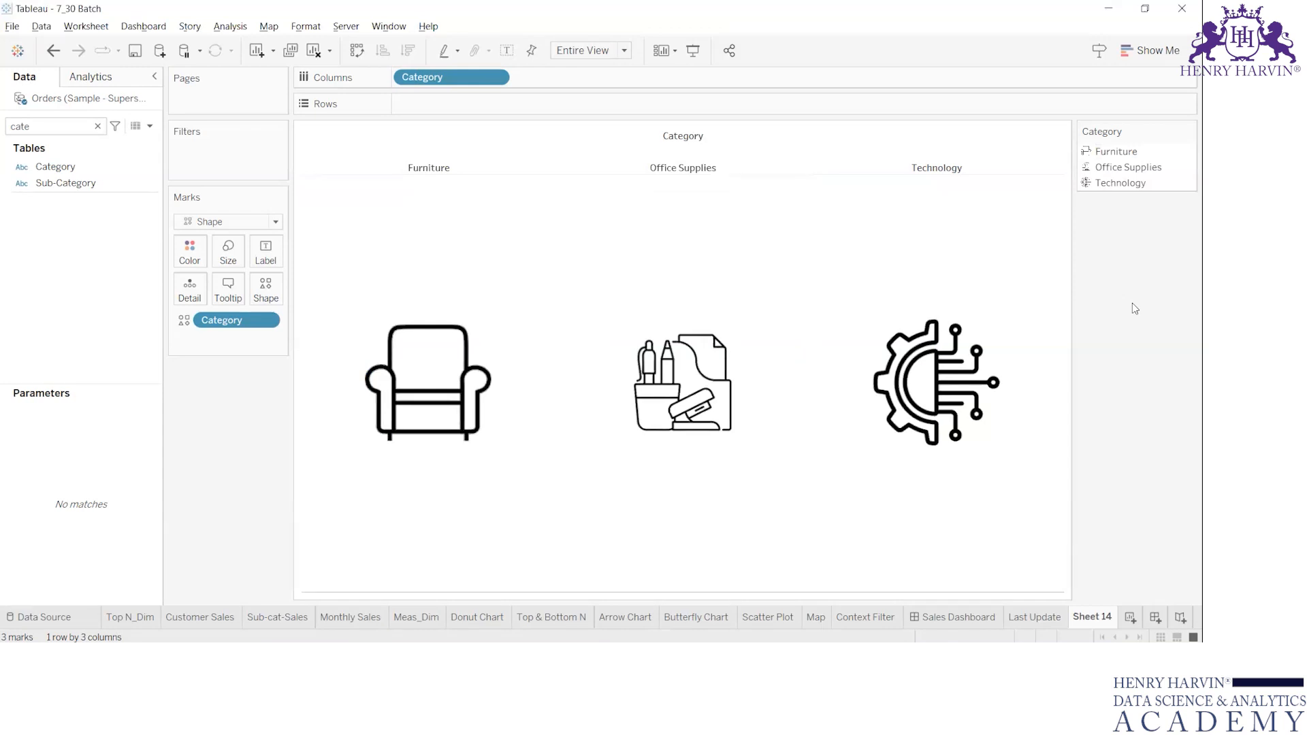
# Place Sheet 14 on the Sales Dashboard as a full-width strip between the dashboard title and the charts.
pyautogui.click(967, 612)
pyautogui.moveTo(71, 292)
pyautogui.scroll(-1, 73, 298)
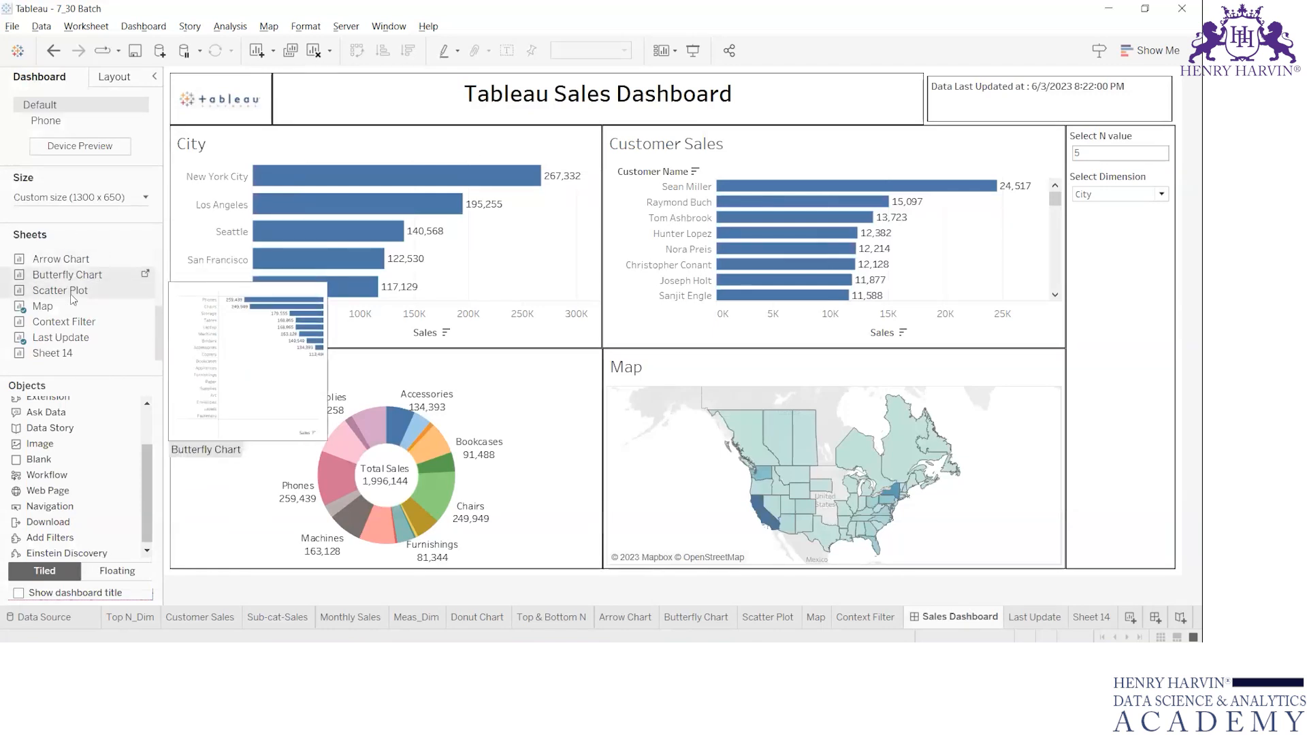
pyautogui.moveTo(55, 353)
pyautogui.mouseDown()
pyautogui.moveTo(544, 198)
pyautogui.moveTo(595, 125)
pyautogui.mouseUp()
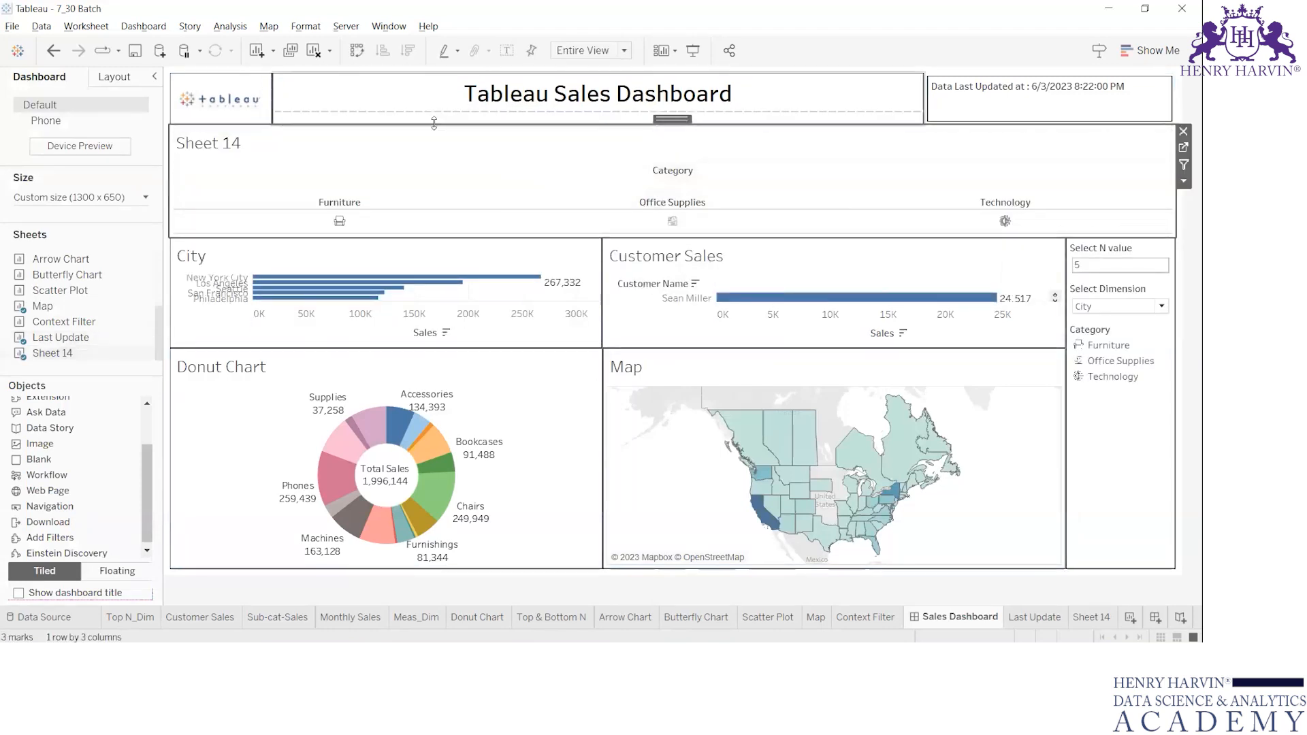
# Hide the title and the Category headers of Sheet 14 on the dashboard, leaving only the icons.
pyautogui.rightClick(383, 142)
pyautogui.click(441, 186)
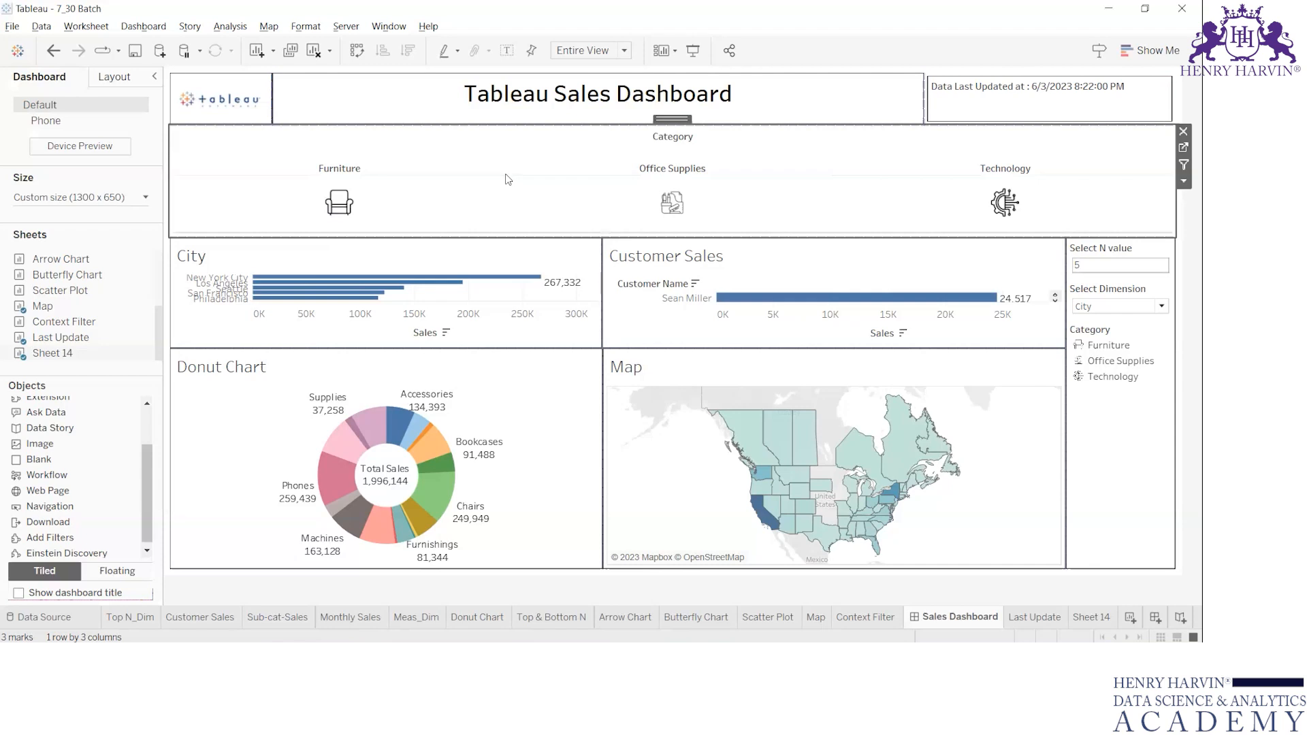
pyautogui.rightClick(488, 167)
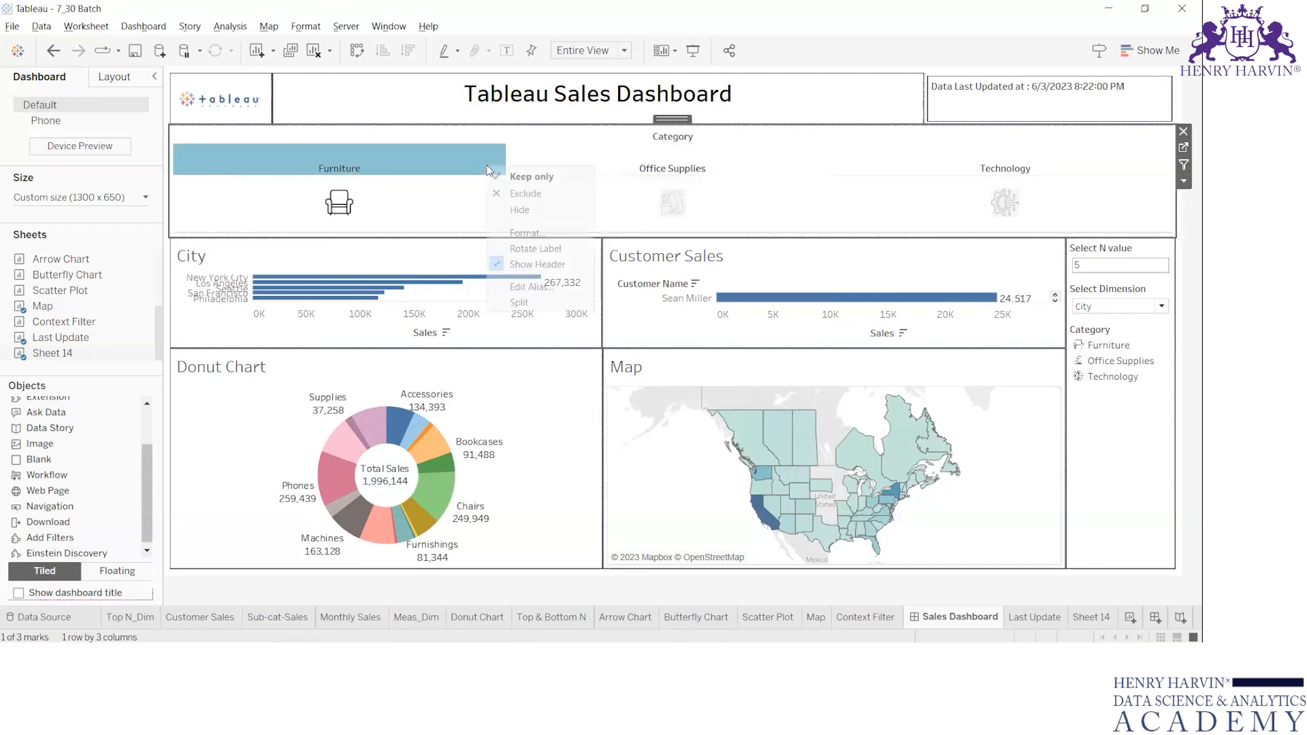
pyautogui.click(538, 264)
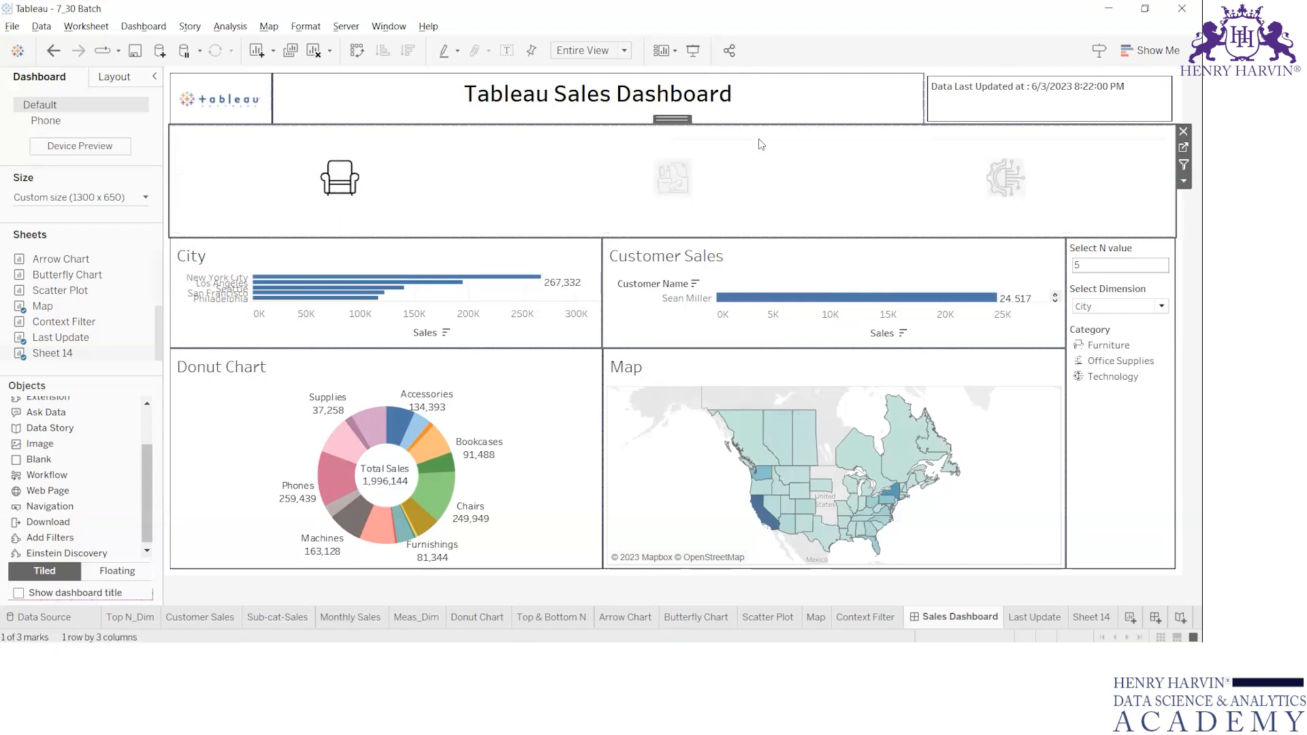
pyautogui.click(810, 170)
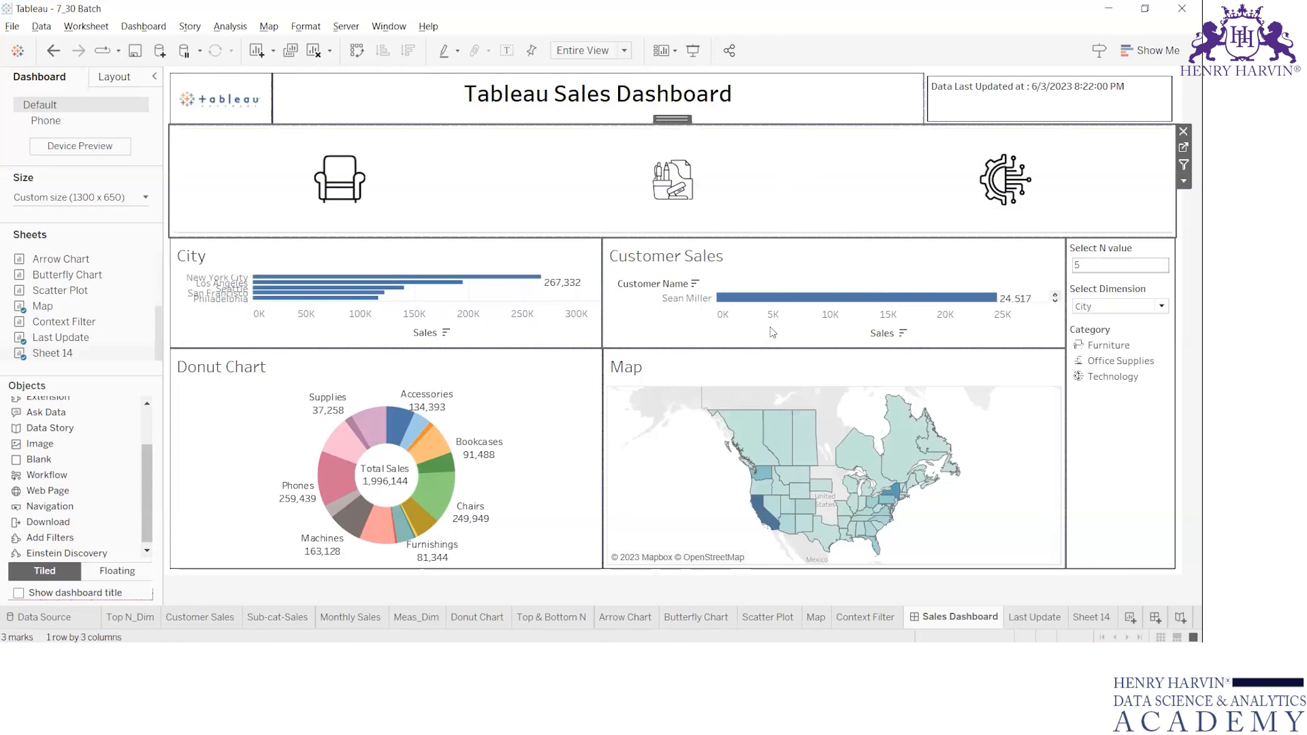
# Reduce the height of the category icon strip and lower the divider between the upper and lower rows of charts.
pyautogui.moveTo(684, 238); pyautogui.dragTo(685, 191)
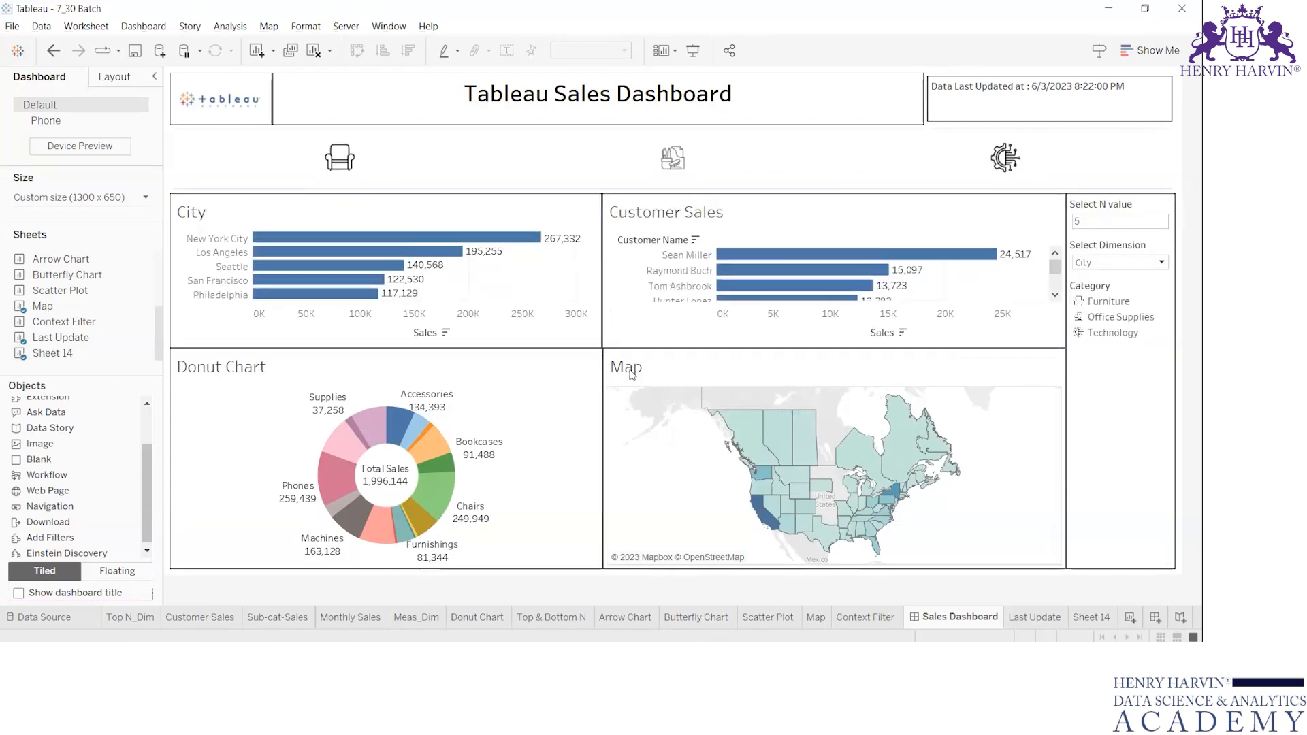
pyautogui.moveTo(578, 348); pyautogui.dragTo(583, 379)
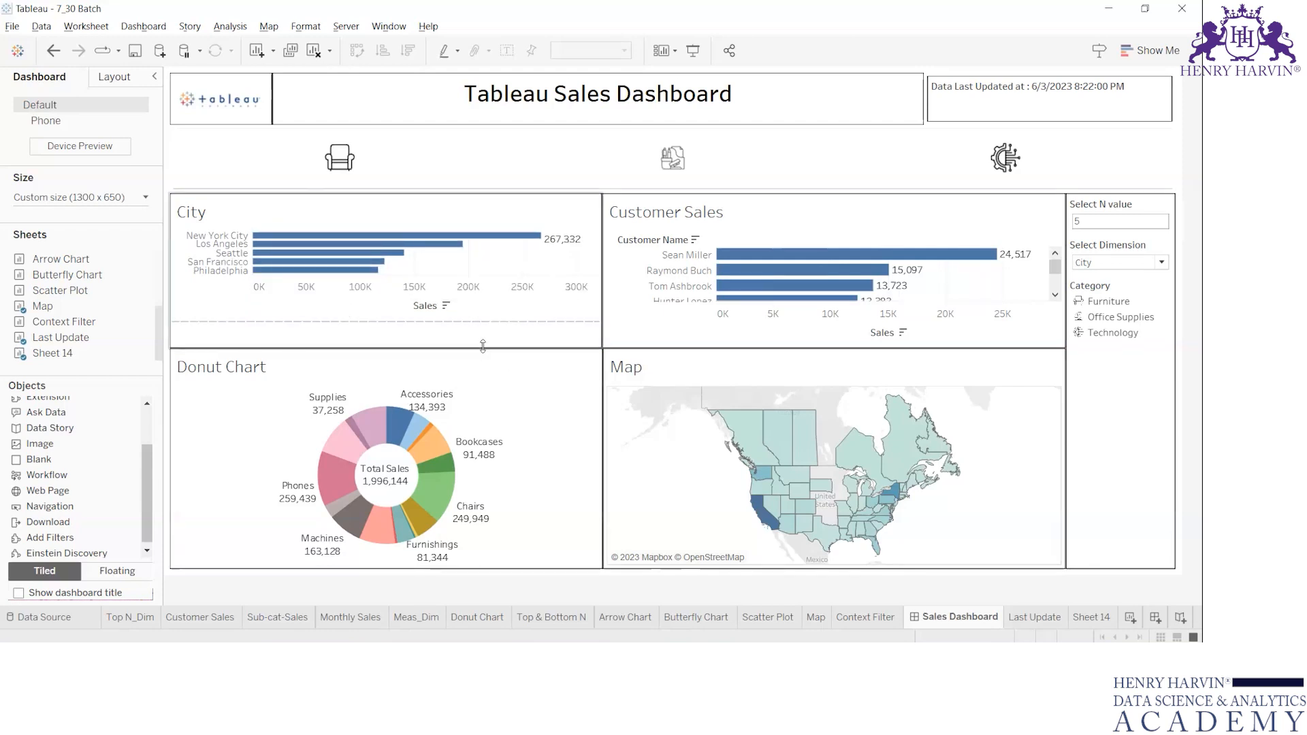
pyautogui.click(526, 385)
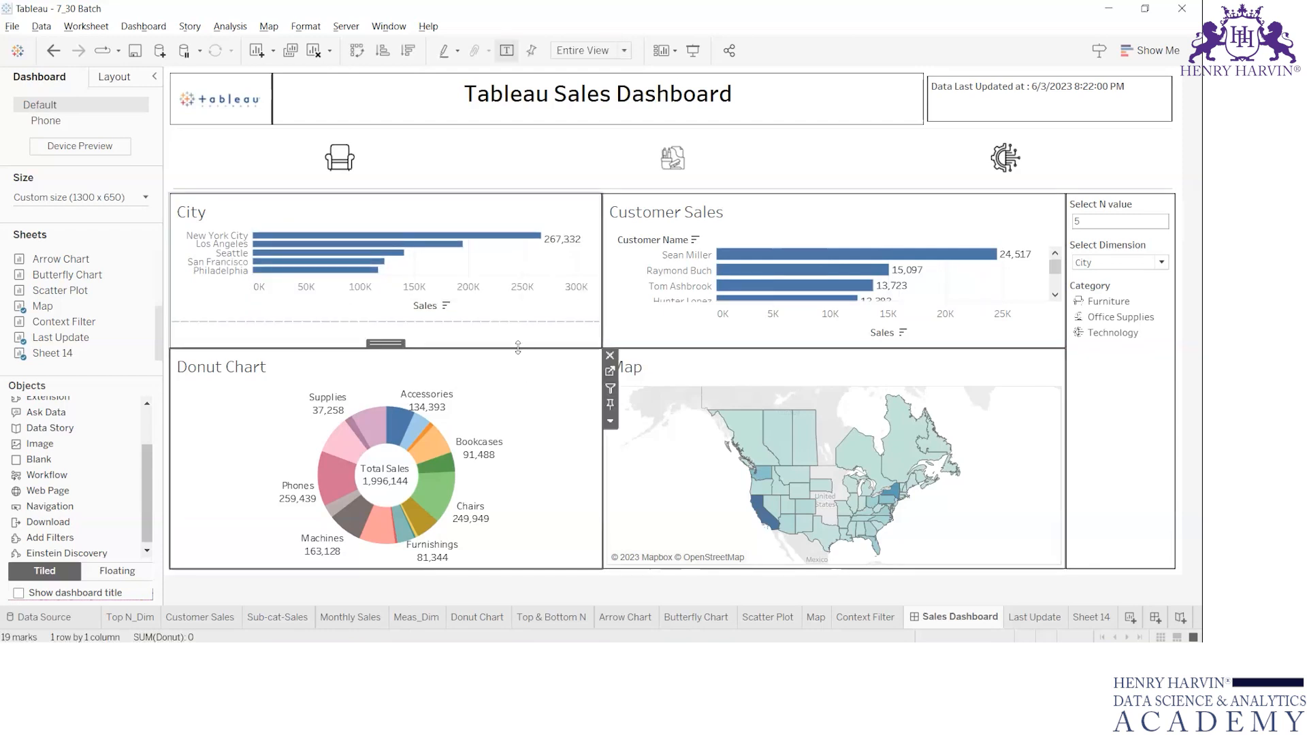
pyautogui.moveTo(518, 348); pyautogui.dragTo(521, 375)
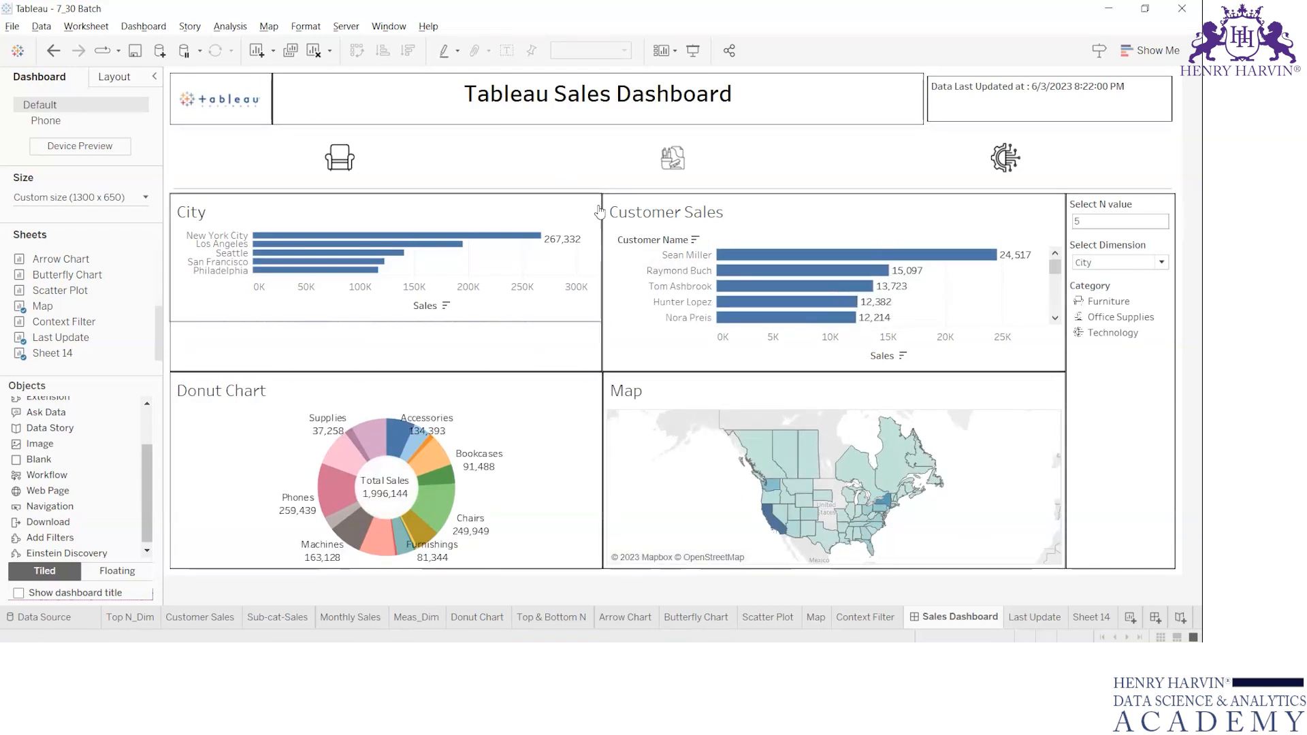
pyautogui.click(608, 149)
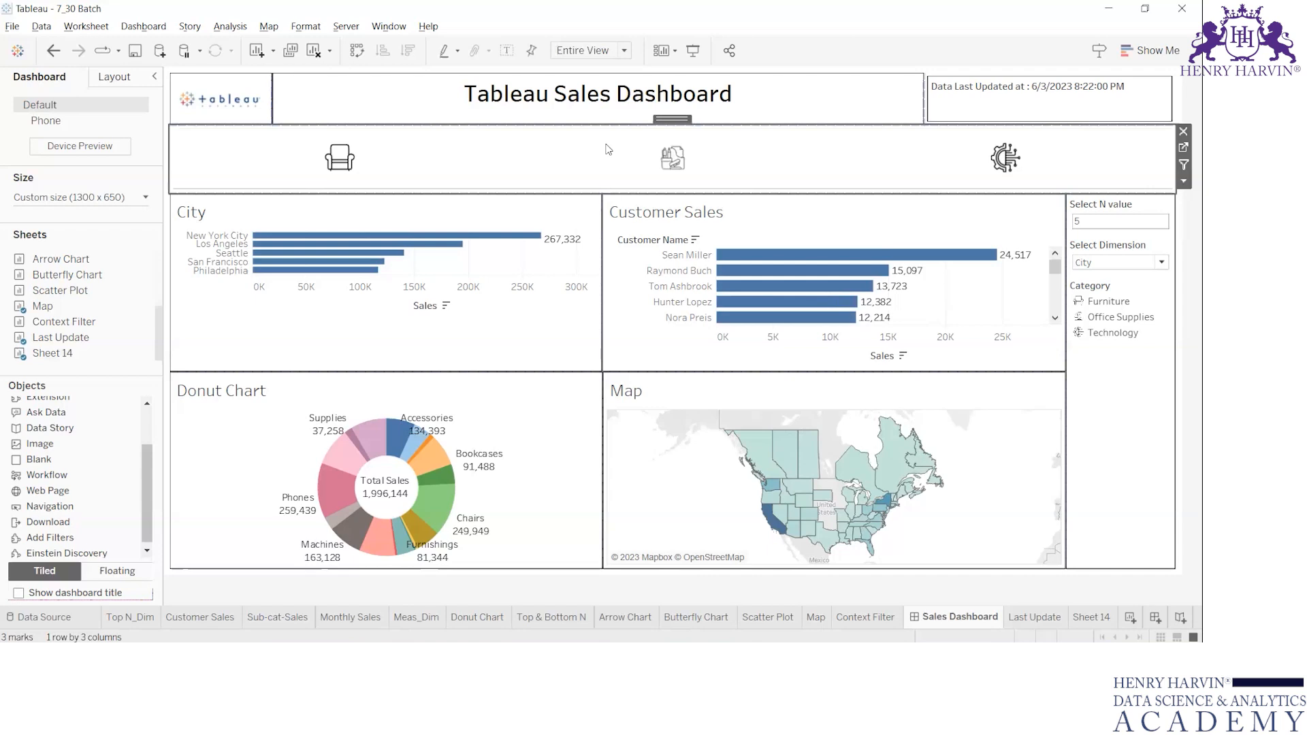
# View the dashboard's list of actions and test selecting the Office Supplies icon in the icon strip.
pyautogui.click(100, 27)
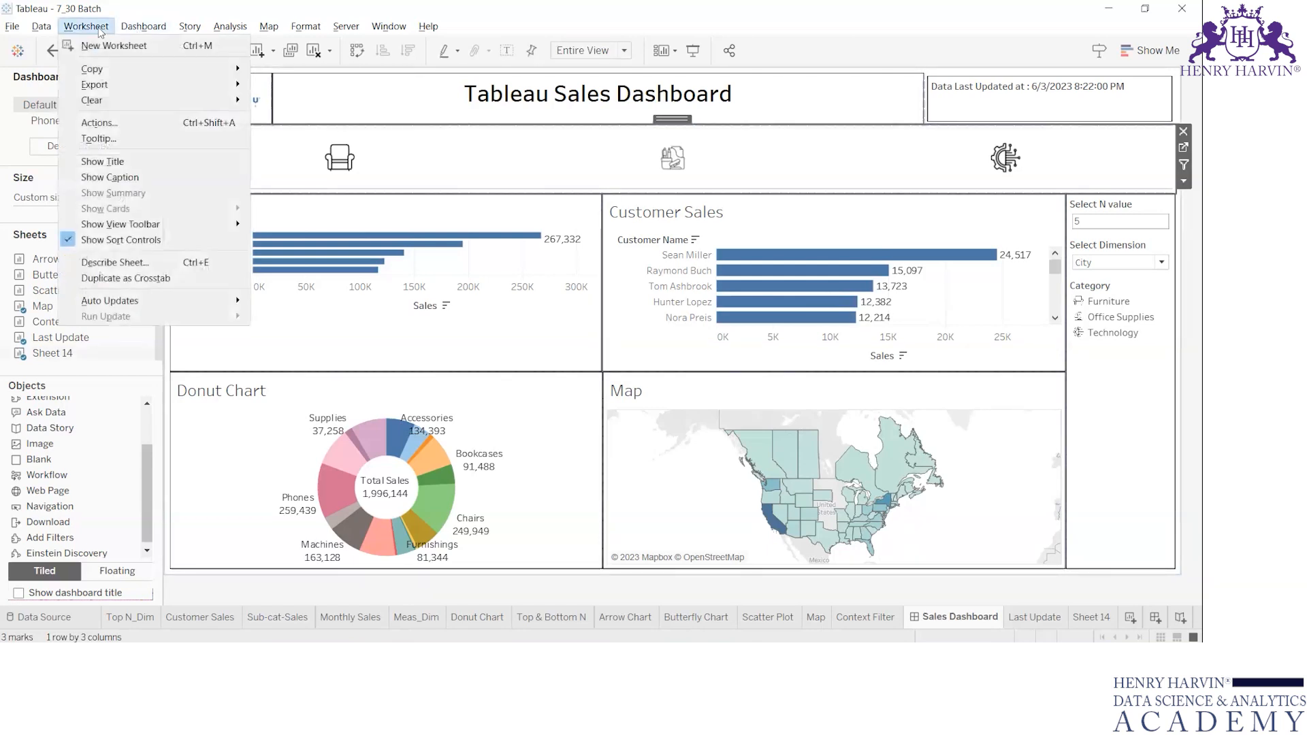
pyautogui.click(513, 162)
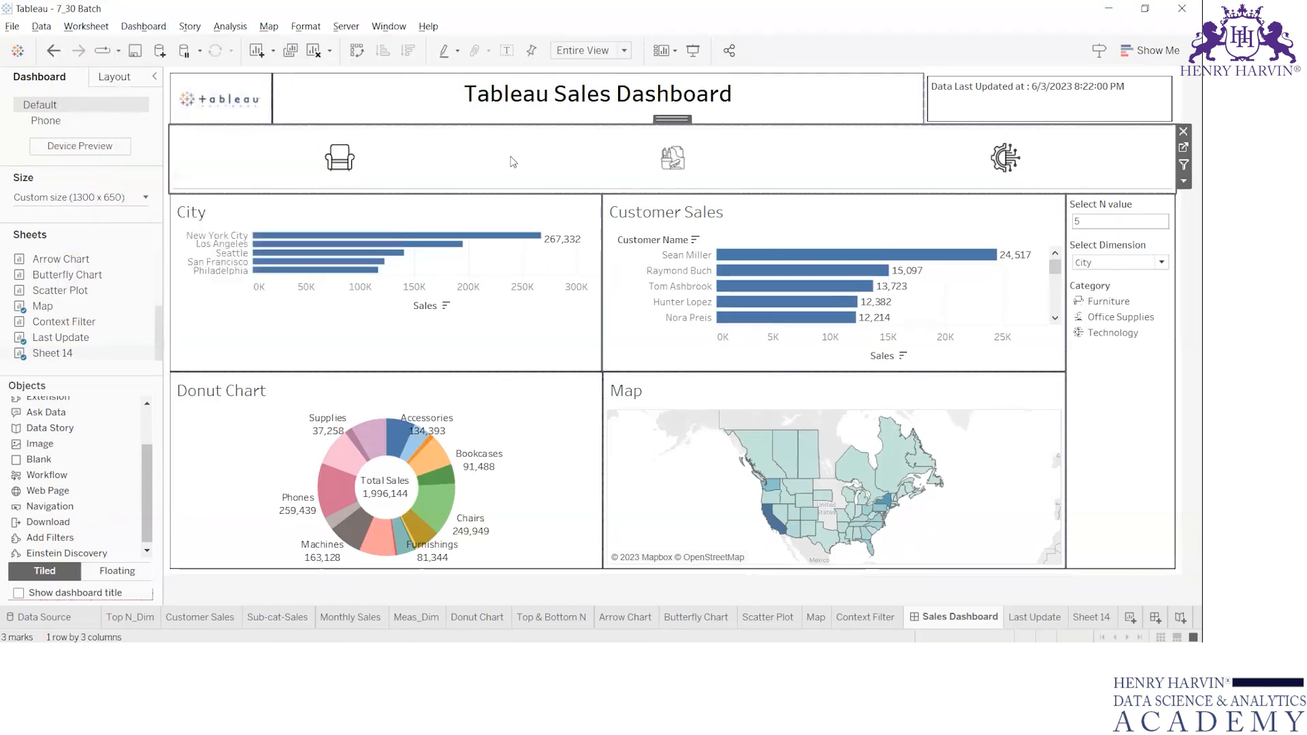
pyautogui.click(146, 28)
pyautogui.moveTo(181, 31)
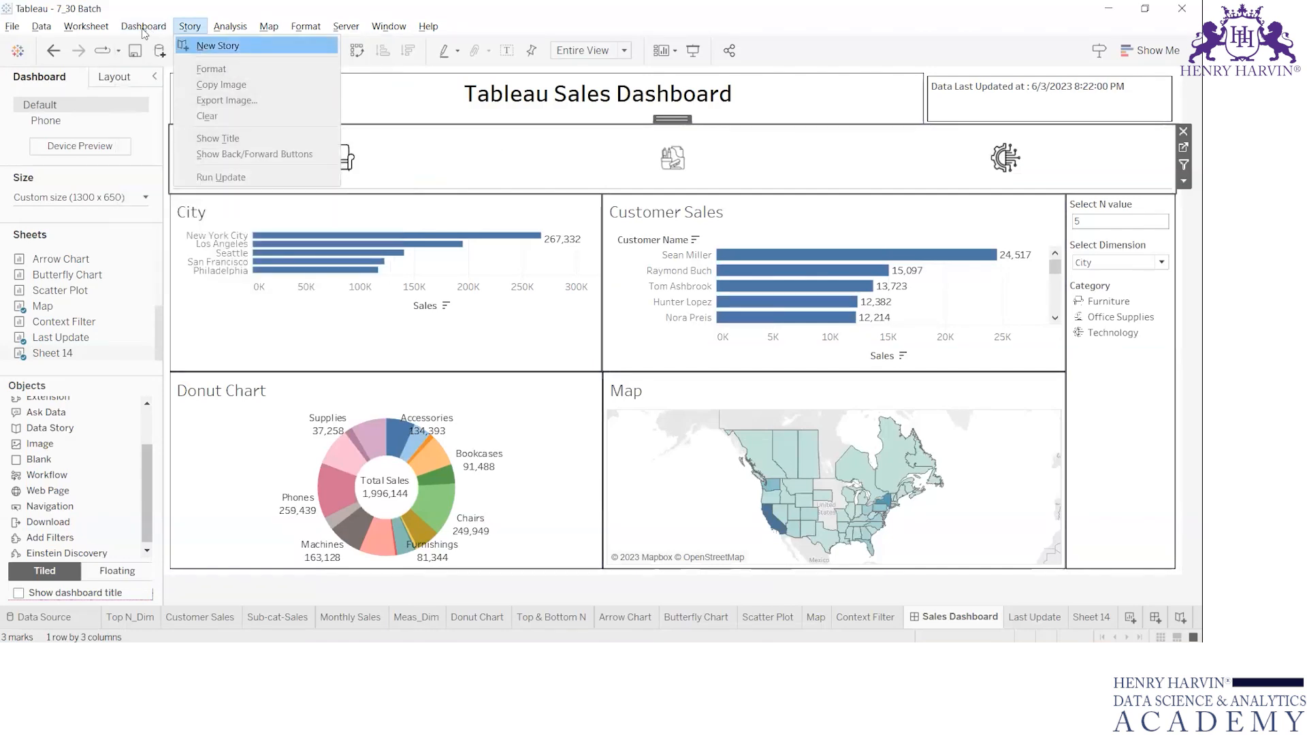
pyautogui.click(177, 232)
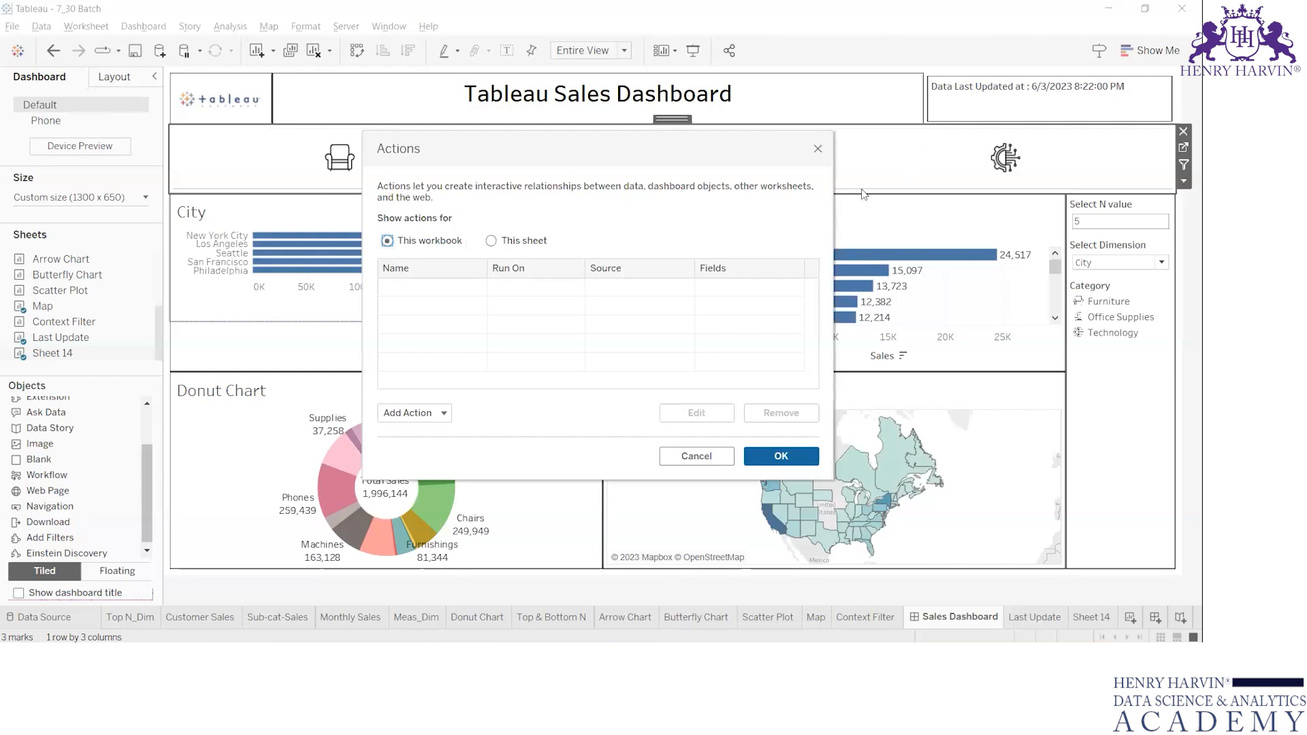
pyautogui.click(818, 148)
pyautogui.click(670, 162)
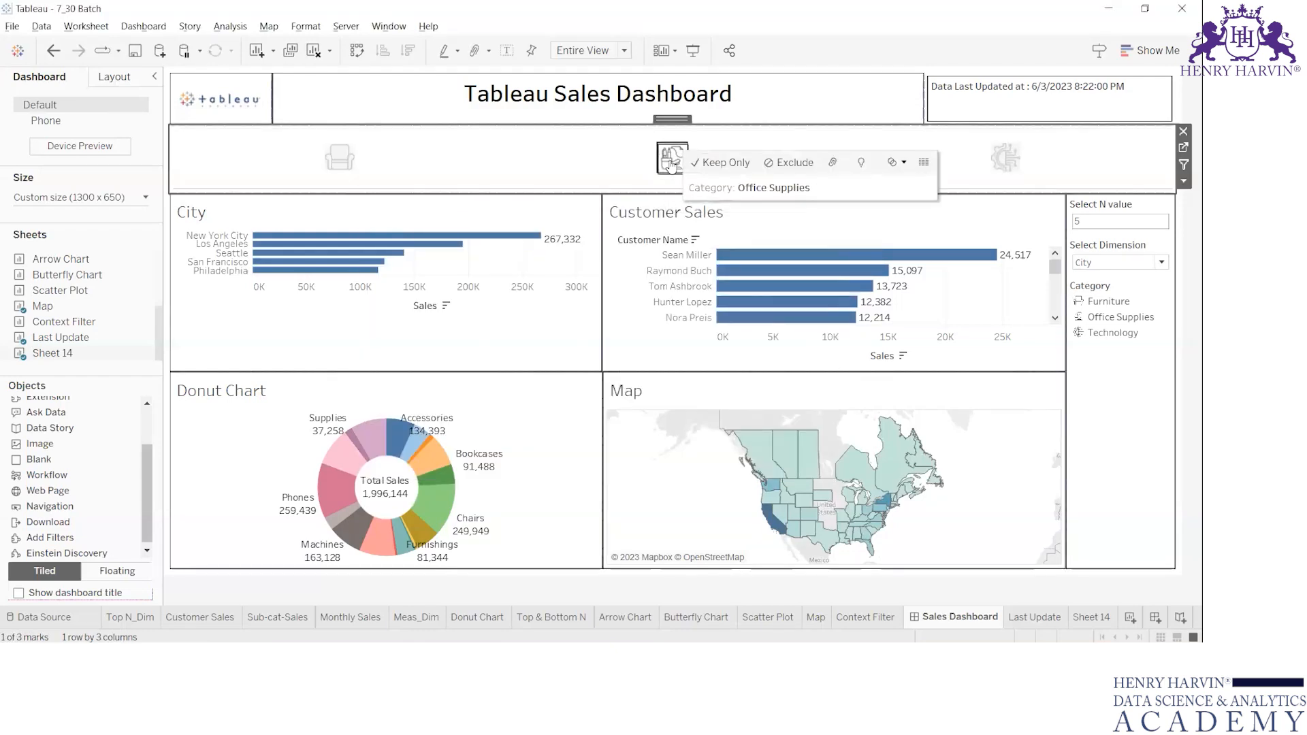
pyautogui.click(562, 181)
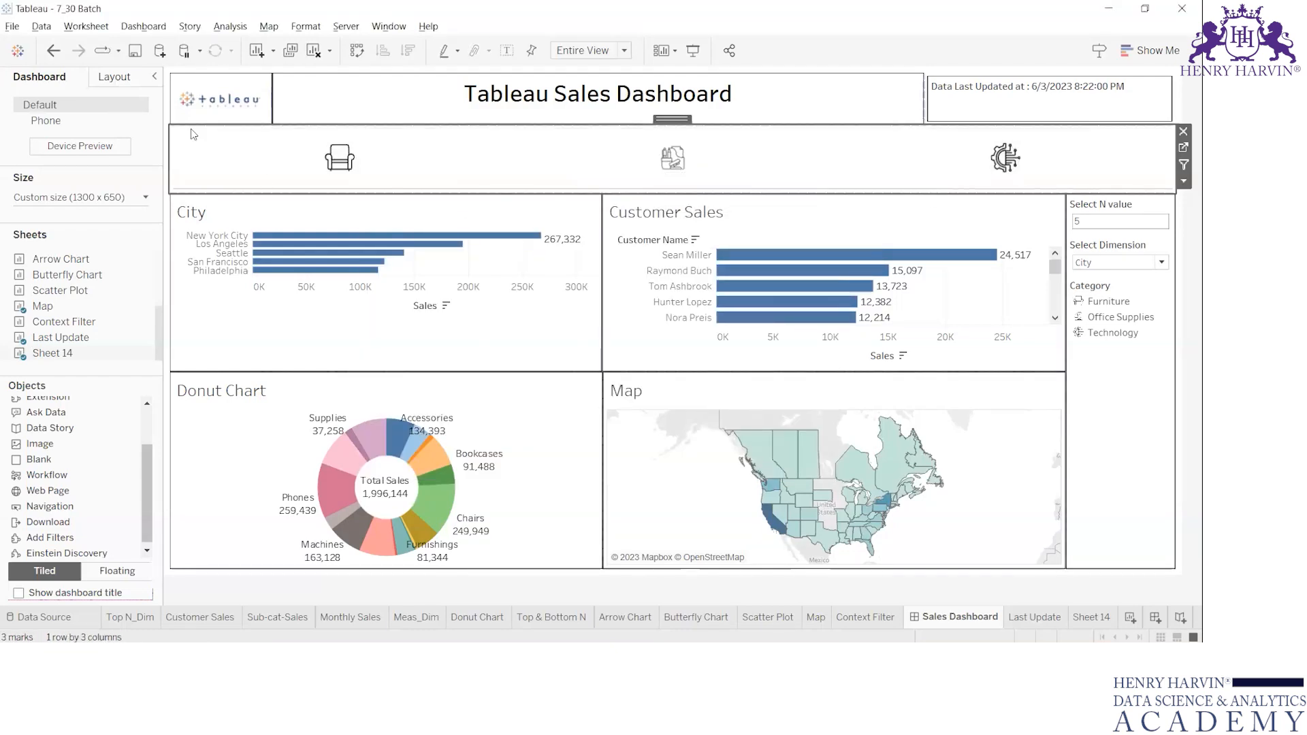
pyautogui.click(140, 27)
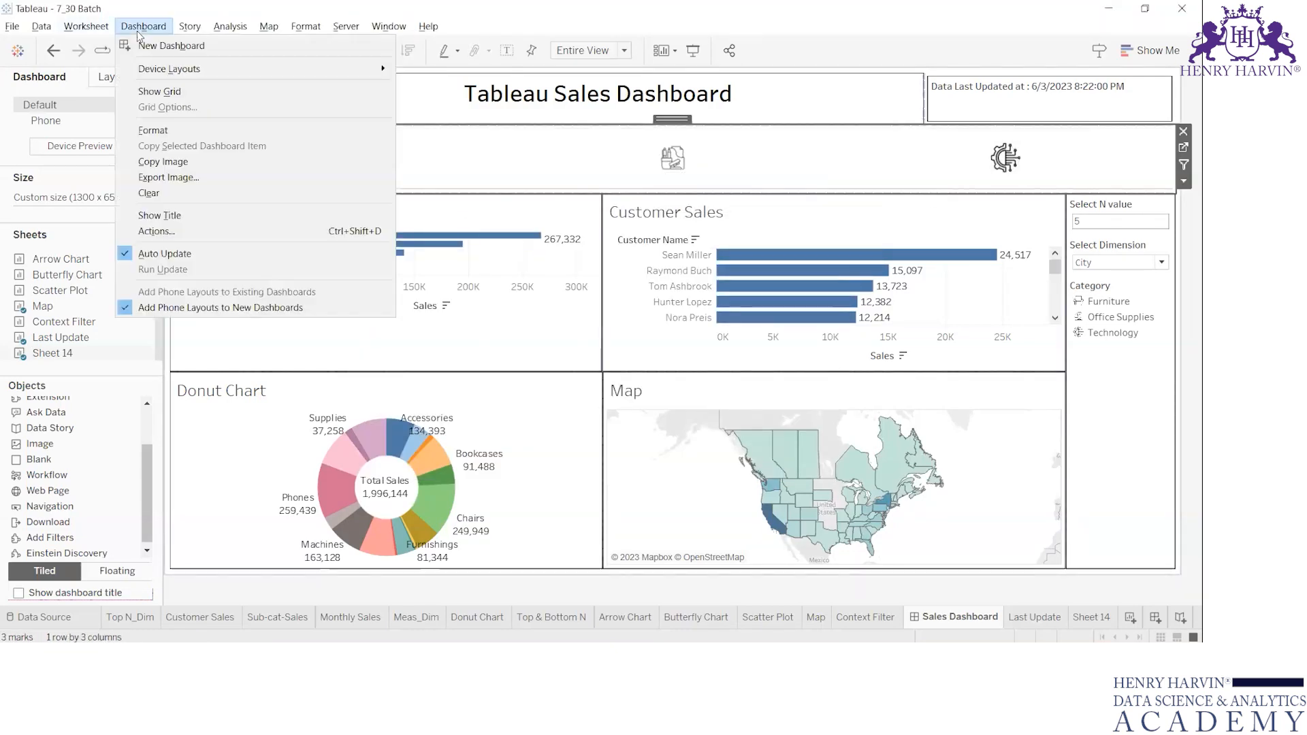
pyautogui.click(197, 232)
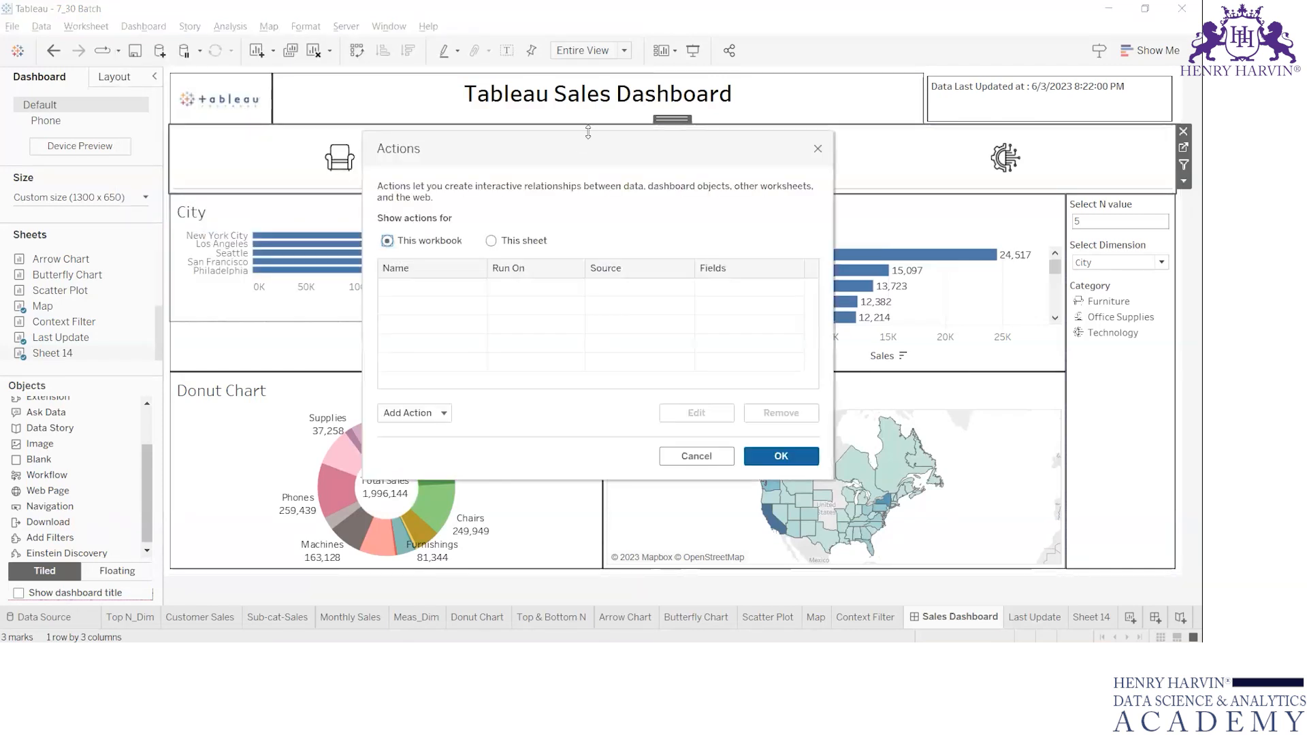
pyautogui.moveTo(589, 143); pyautogui.dragTo(730, 156)
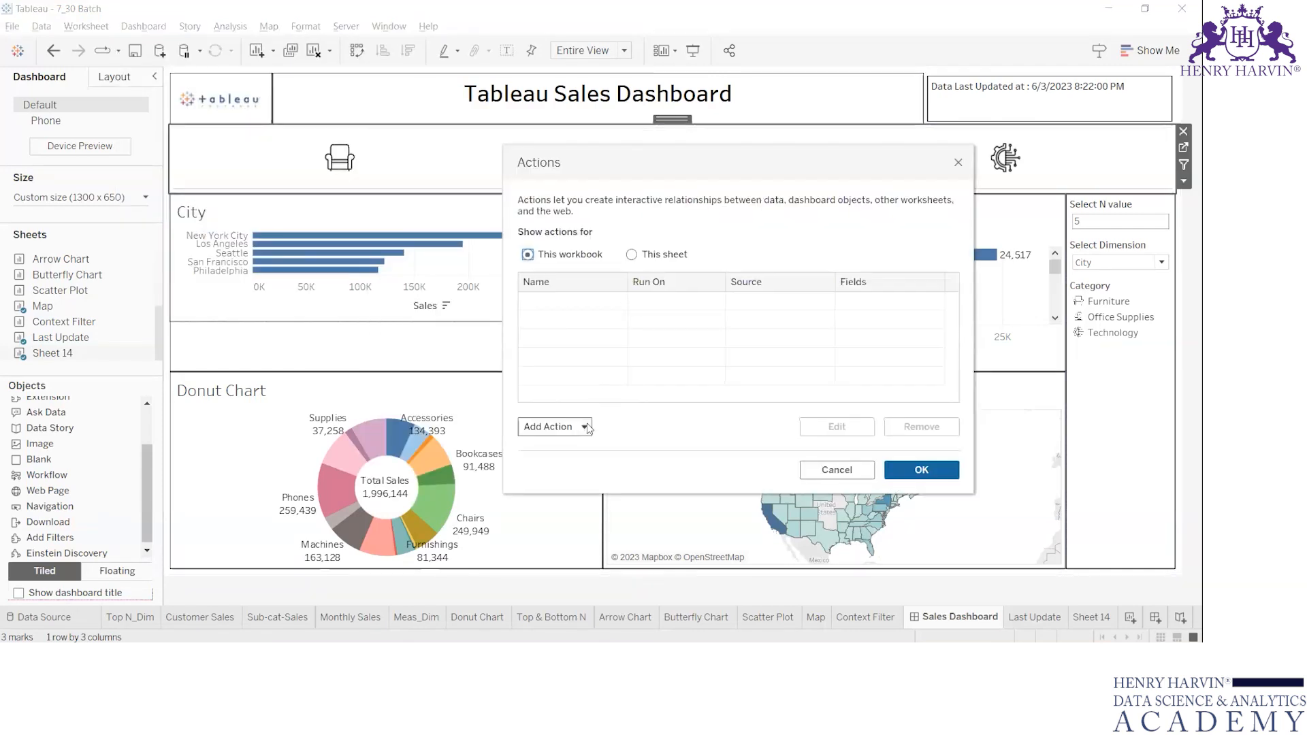
pyautogui.click(586, 427)
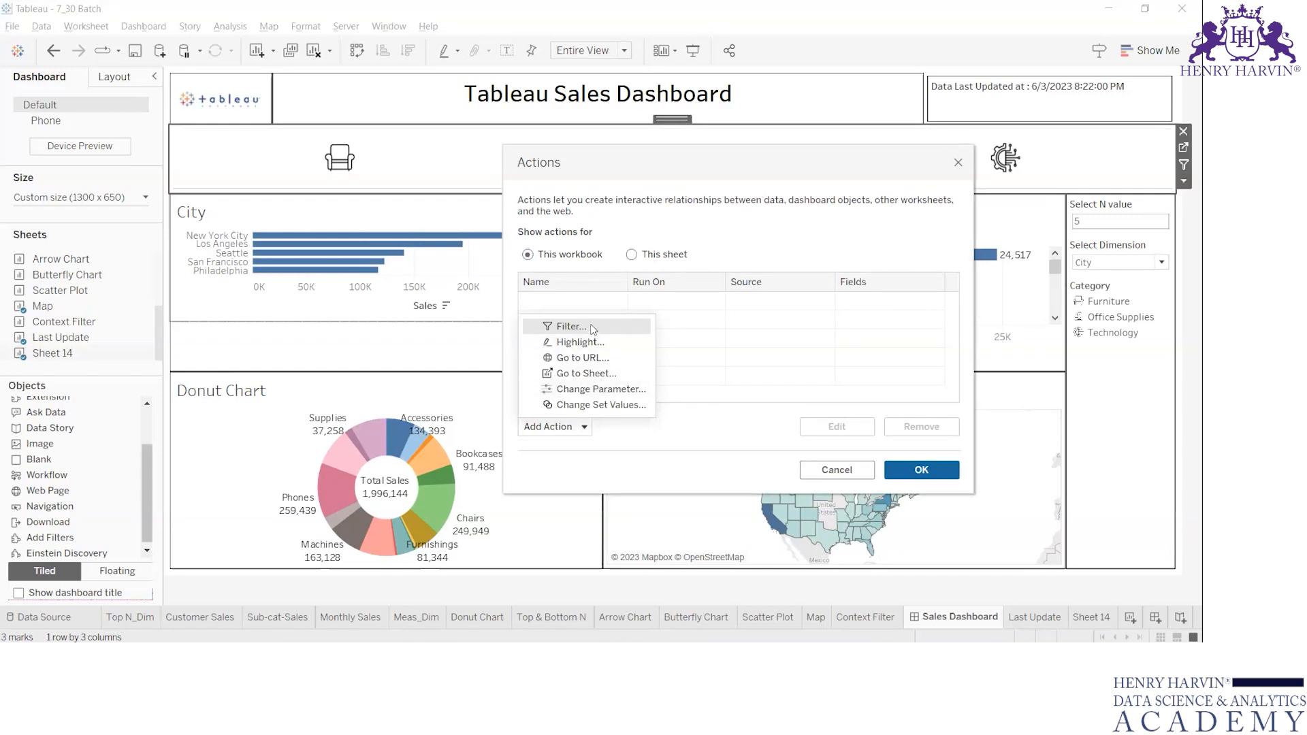
pyautogui.click(571, 327)
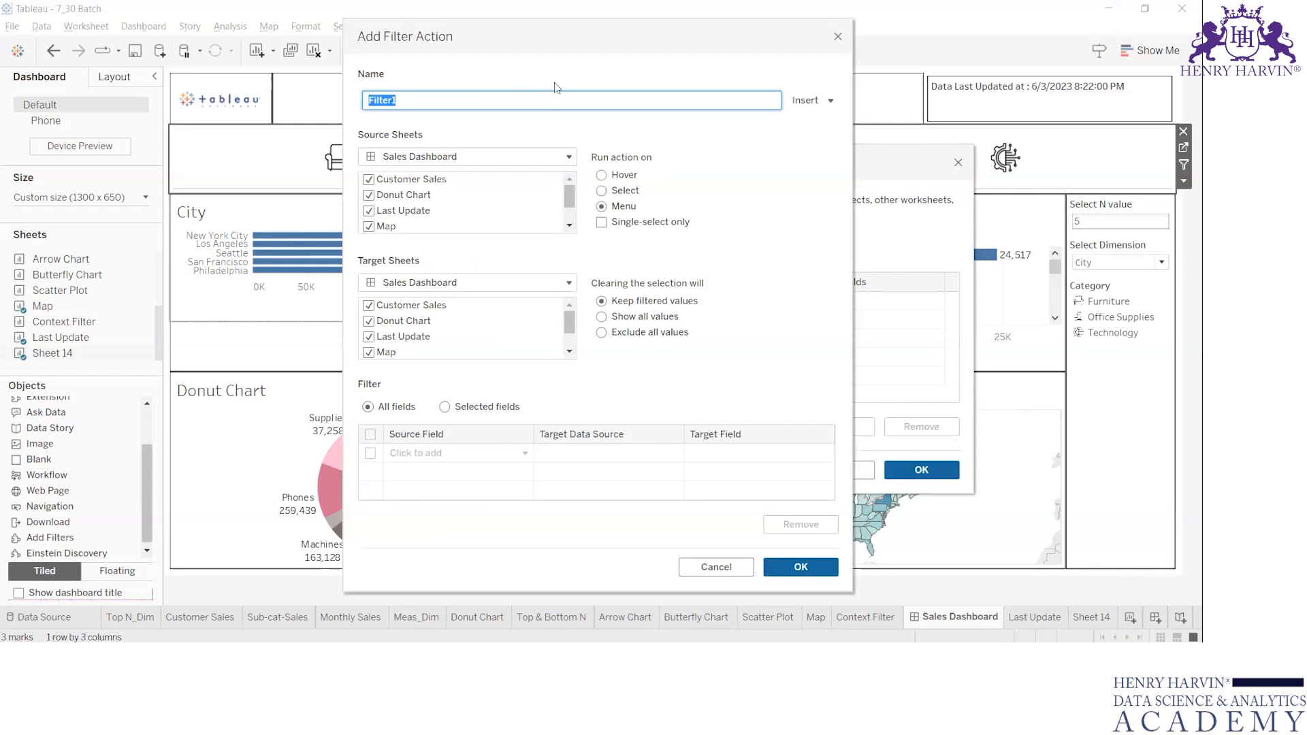
pyautogui.click(433, 81)
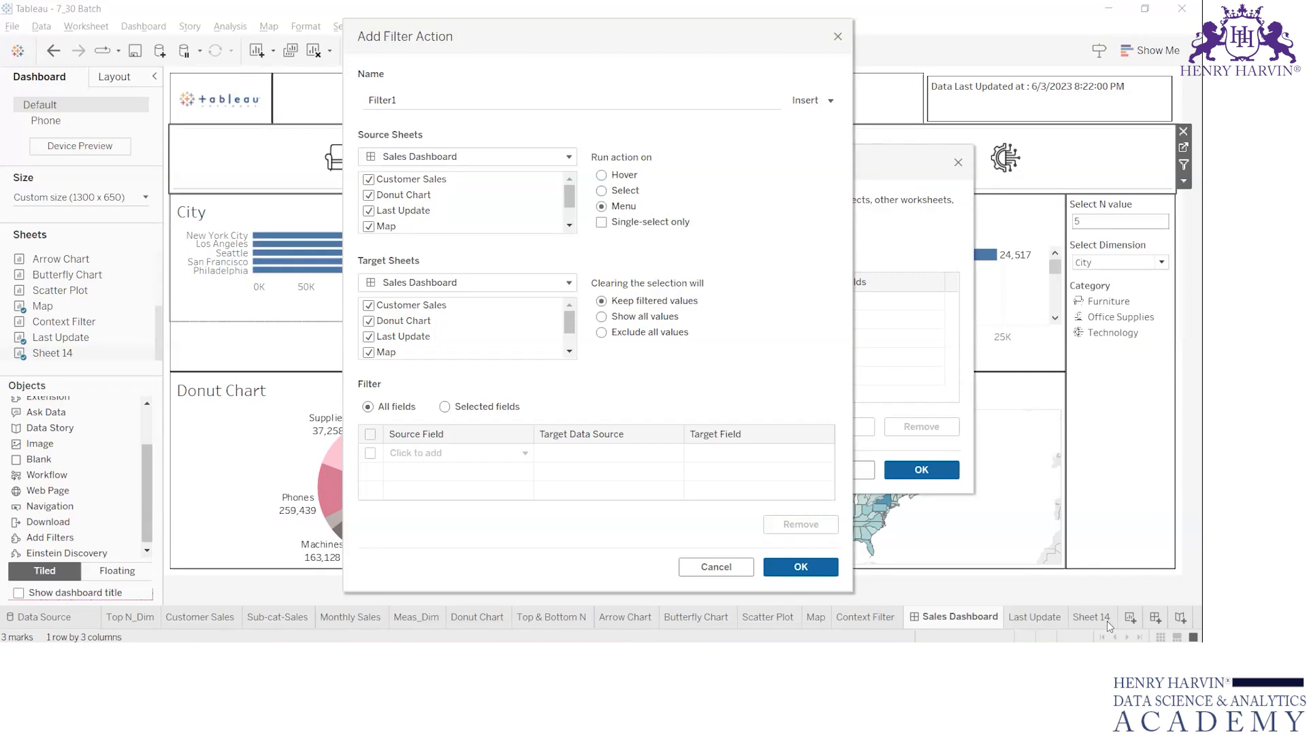
pyautogui.press('Escape')
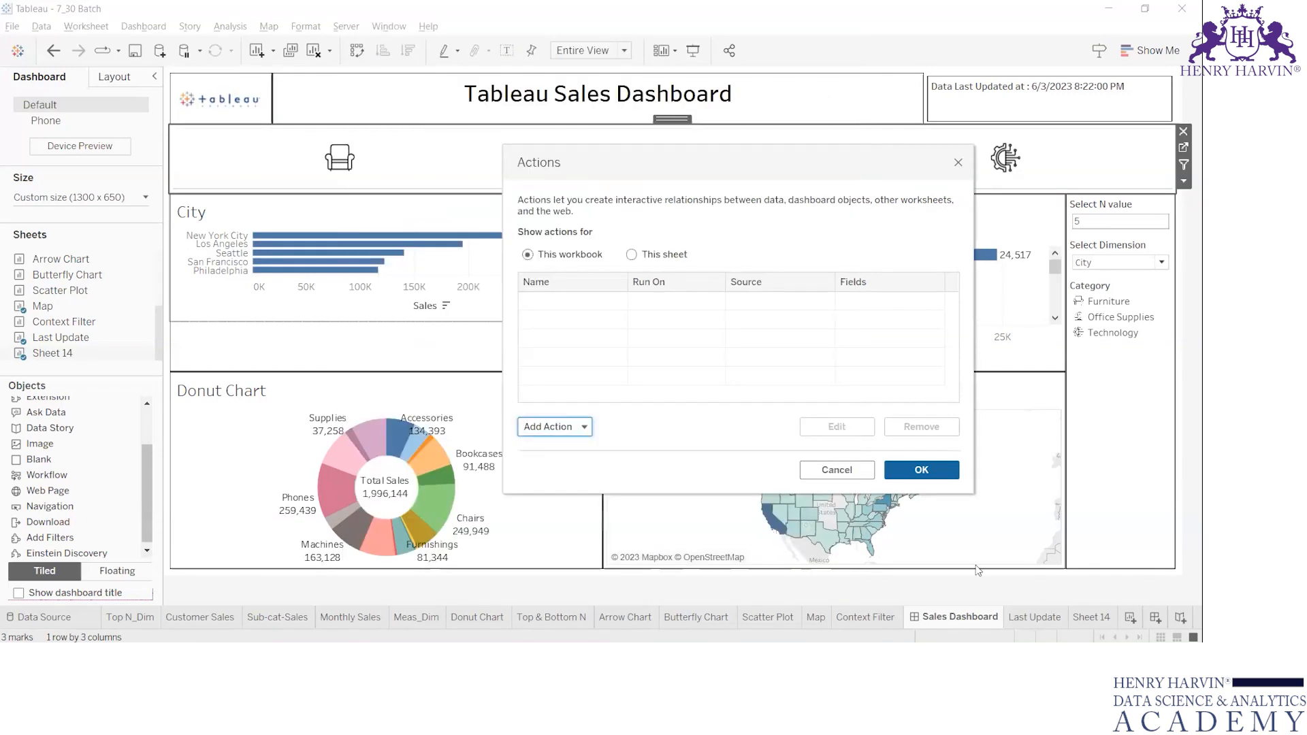
pyautogui.press('Escape')
# Rename Sheet 14 as "ICon Sheet" and return to the Sales Dashboard.
pyautogui.doubleClick(1091, 617)
pyautogui.press('BackSpace')
pyautogui.write('ICon Sheet')
pyautogui.press('Return')
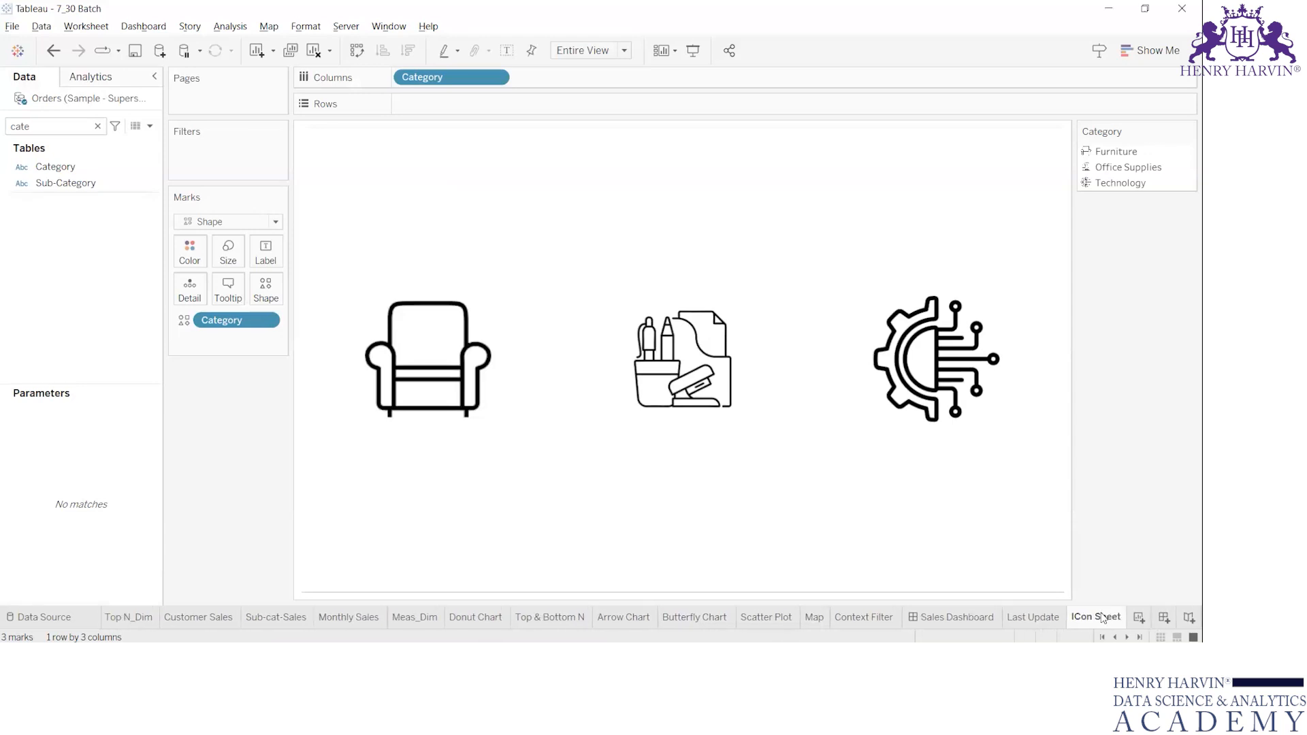
pyautogui.click(965, 619)
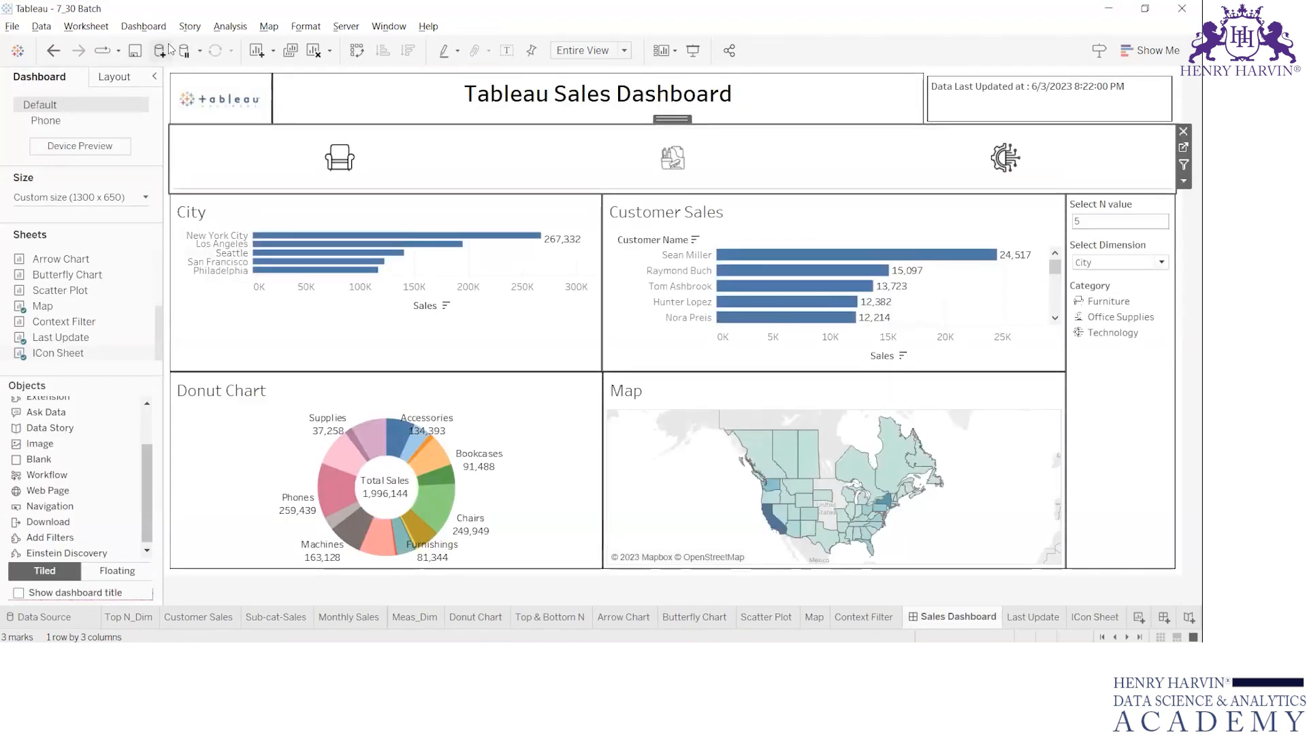
pyautogui.click(145, 26)
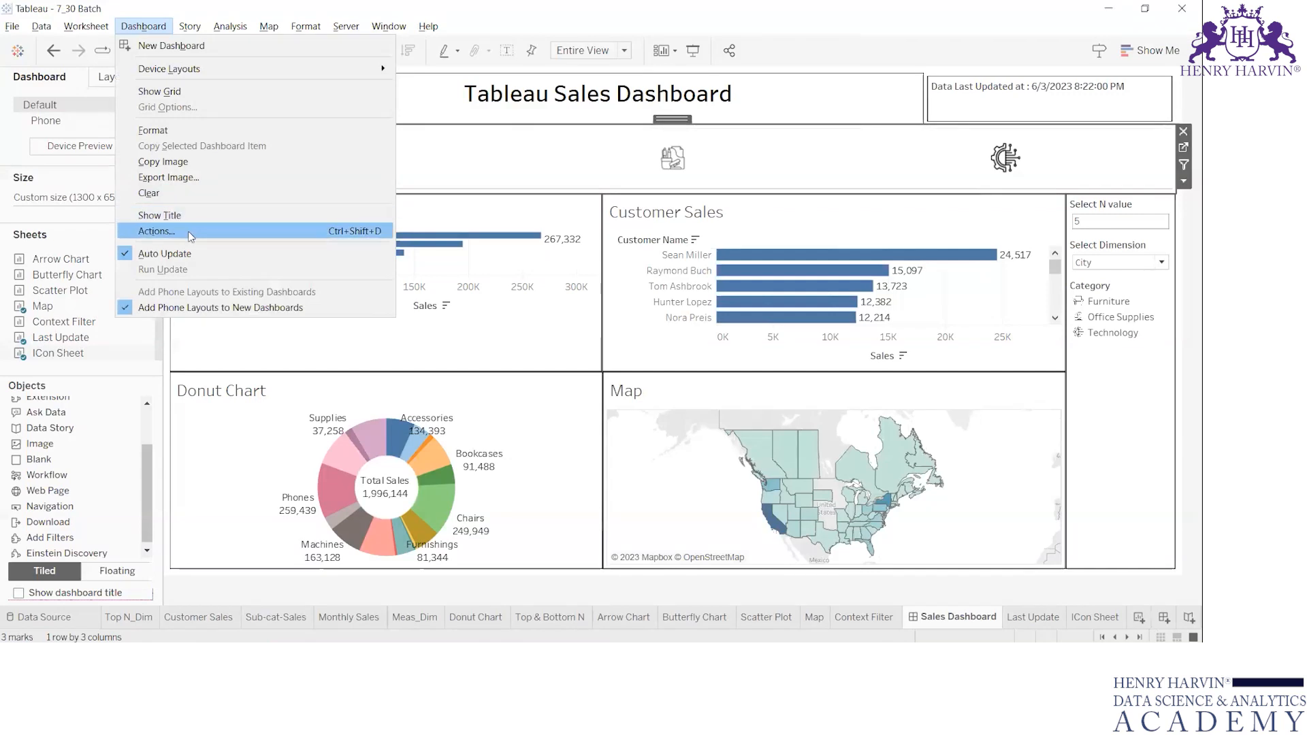
pyautogui.click(190, 233)
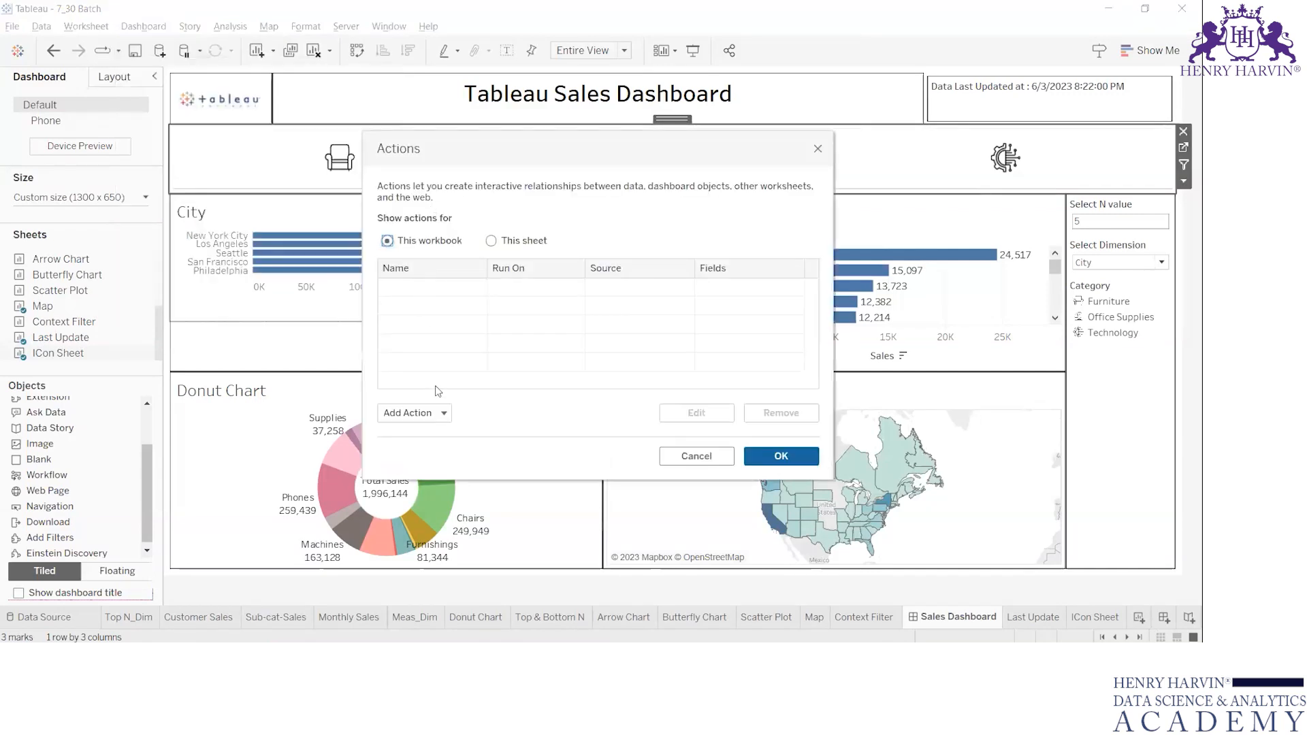
pyautogui.click(432, 415)
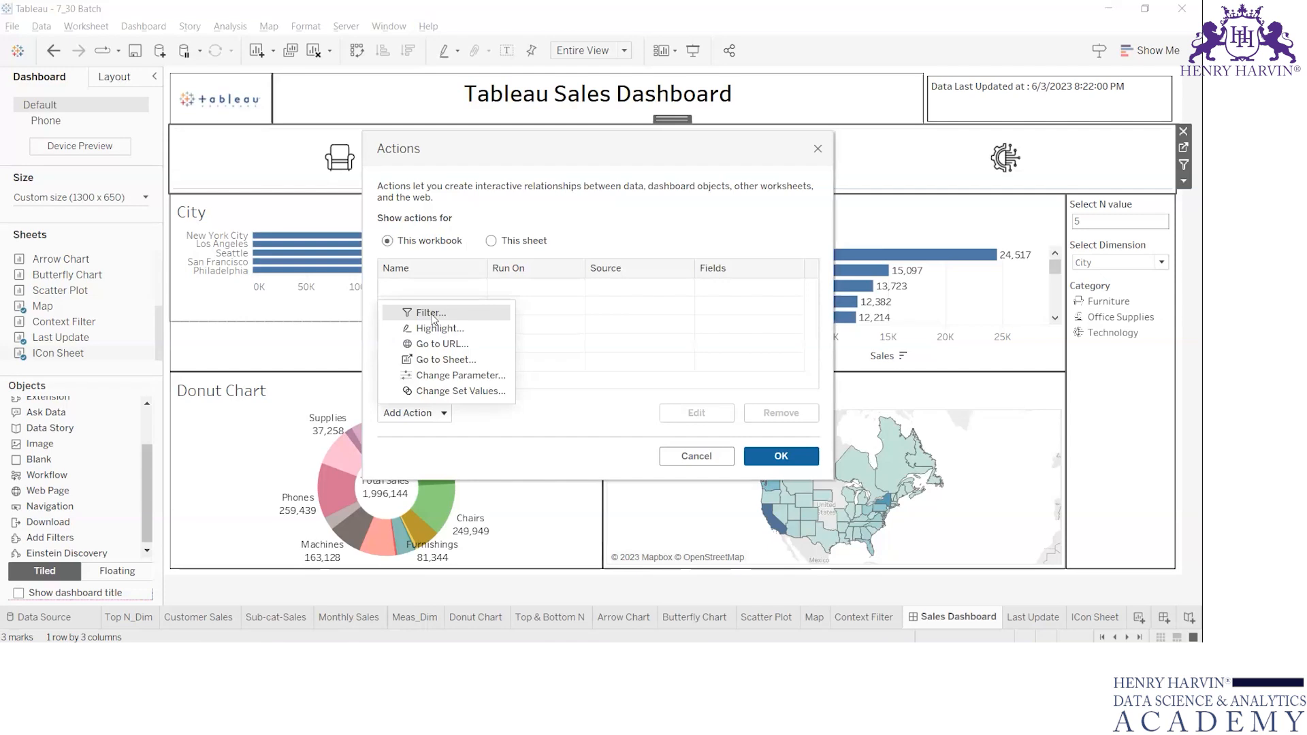
pyautogui.click(773, 467)
pyautogui.click(776, 460)
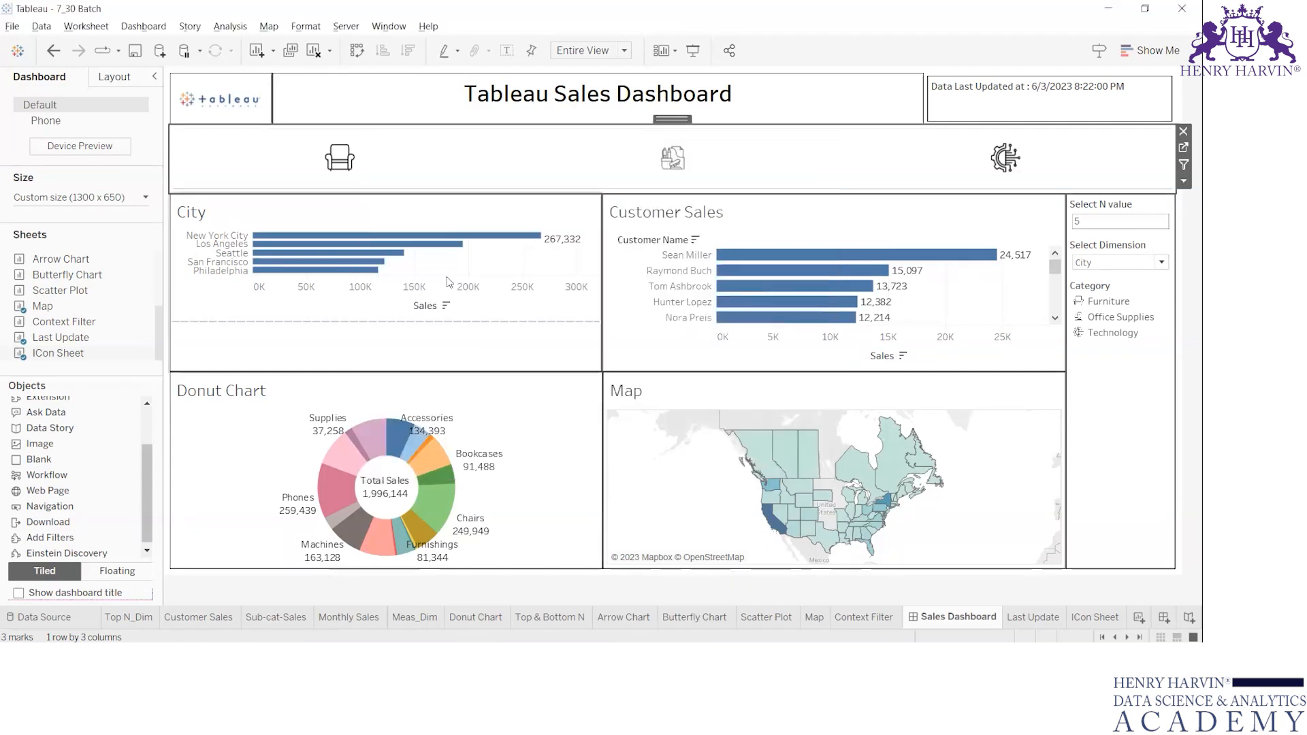
# Add a filter action to the dashboard and exclude Customer Sales, Donut Chart and Last Update from its source sheets.
pyautogui.click(150, 28)
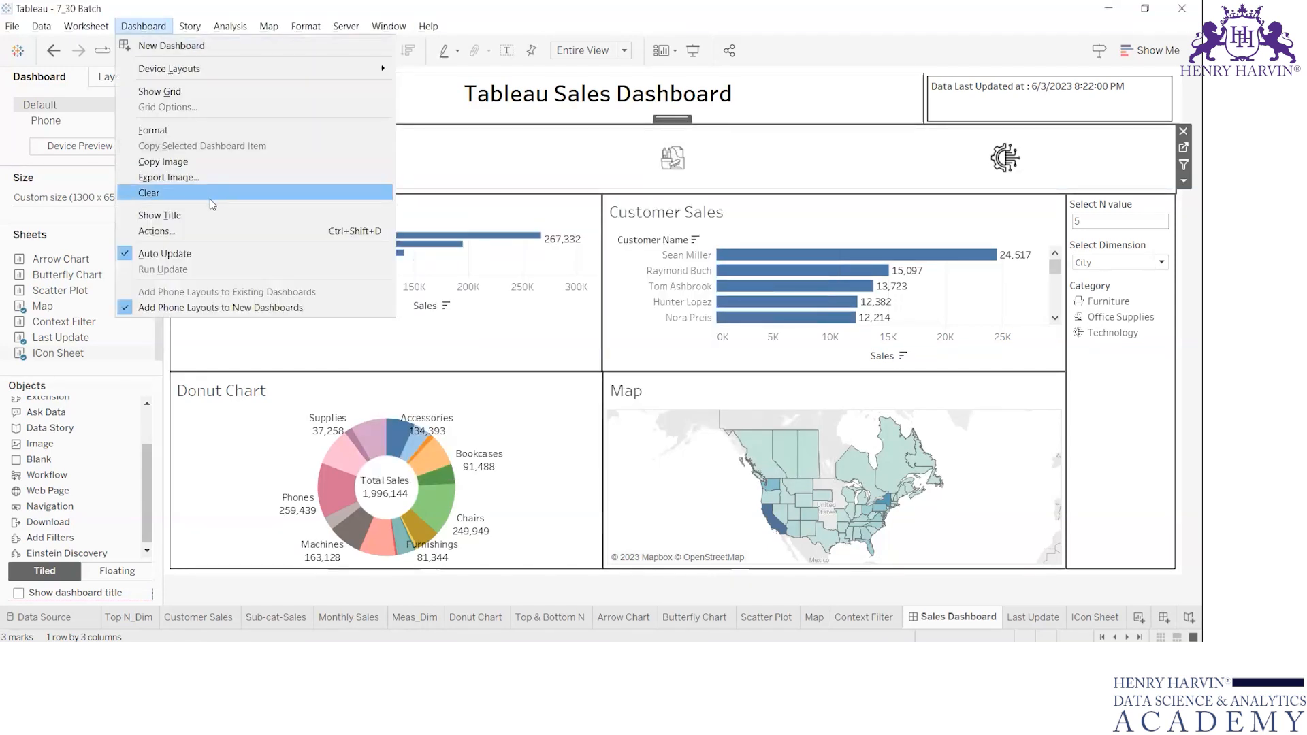
pyautogui.click(207, 232)
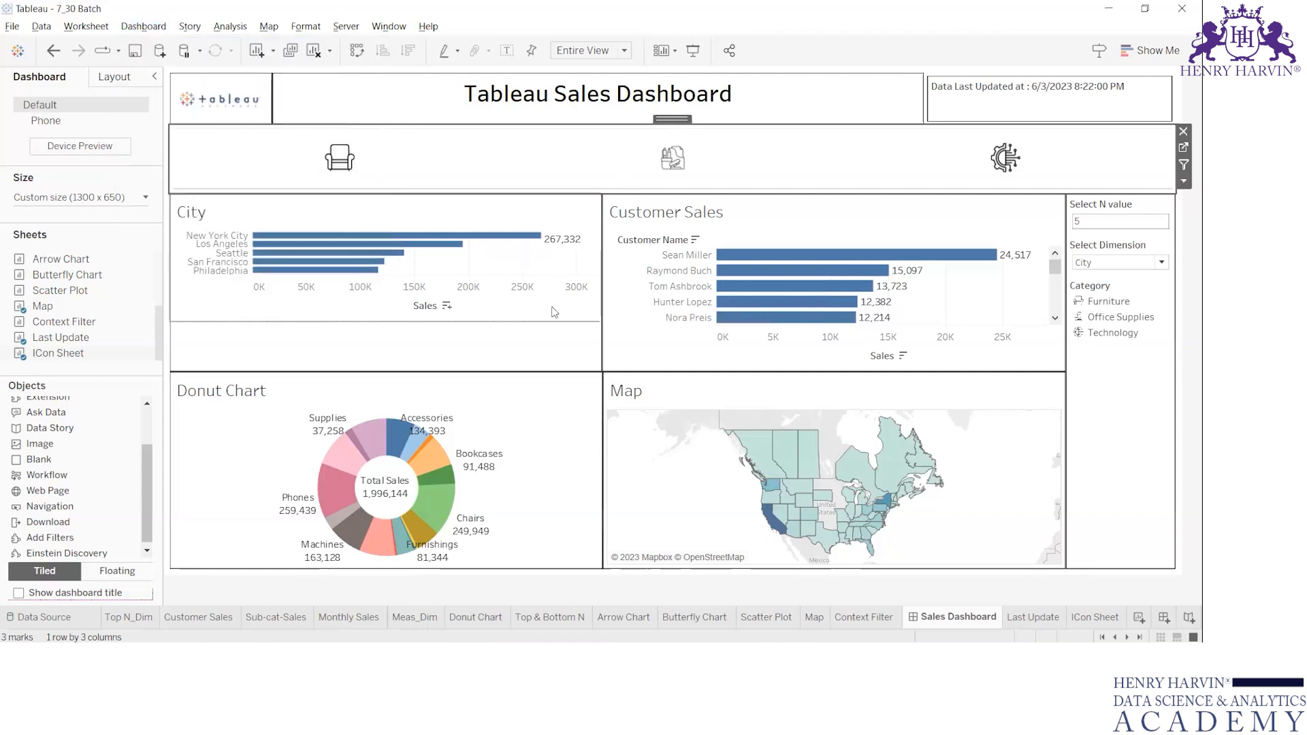
pyautogui.click(407, 413)
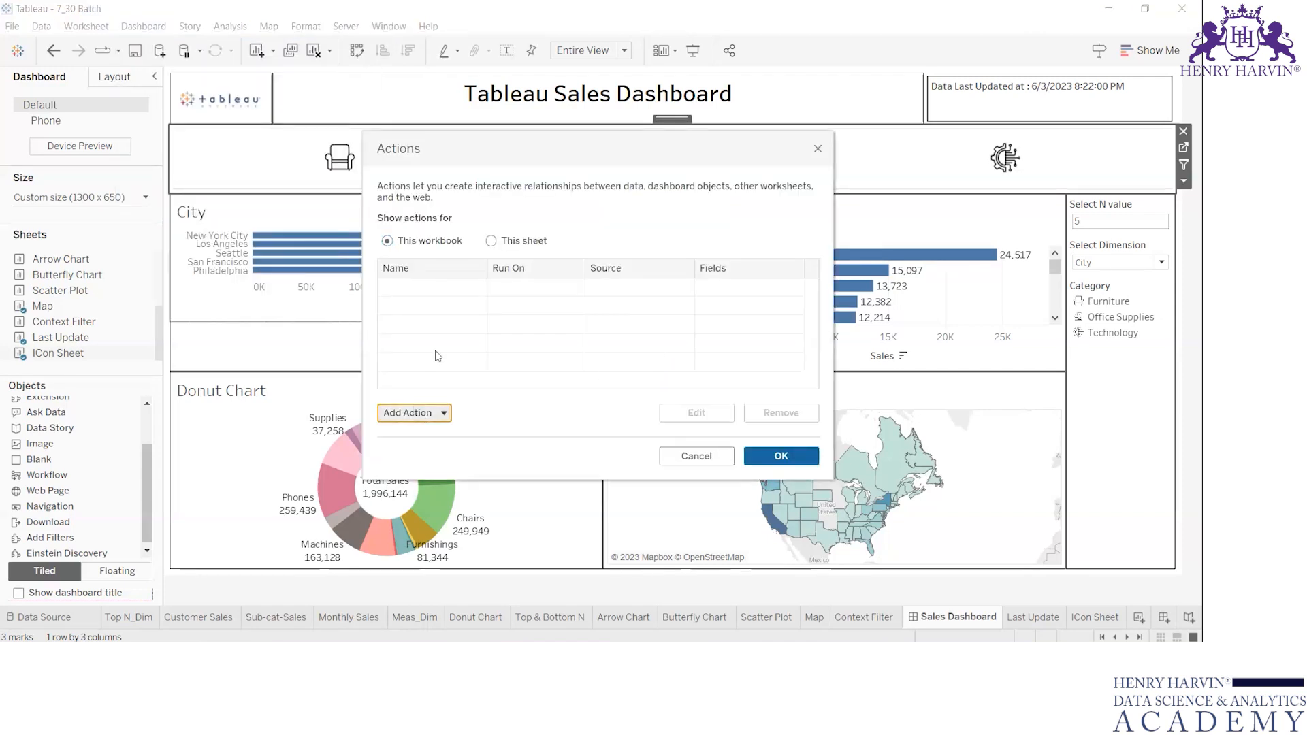
pyautogui.click(425, 314)
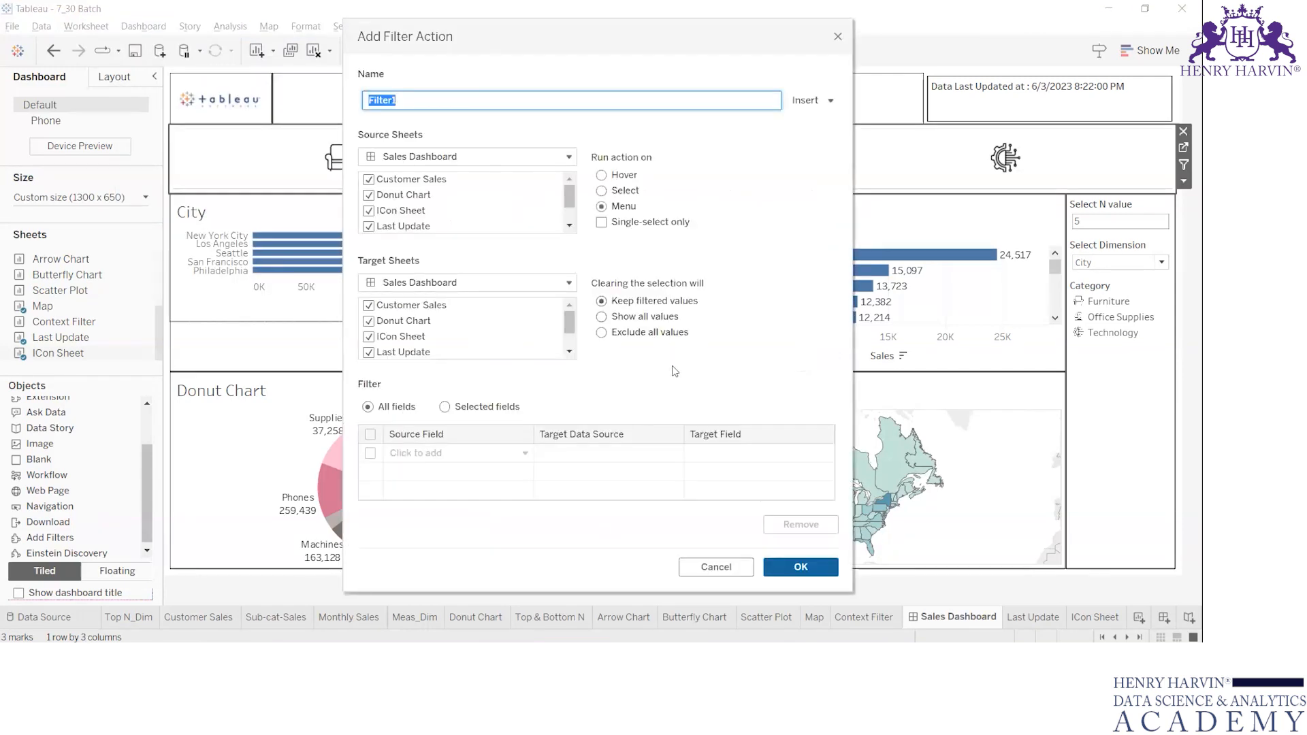
pyautogui.click(368, 179)
pyautogui.click(370, 195)
pyautogui.click(370, 227)
# Try to exclude Map and Top N_Dim from the filter action's source sheets.
pyautogui.click(570, 214)
pyautogui.click(371, 206)
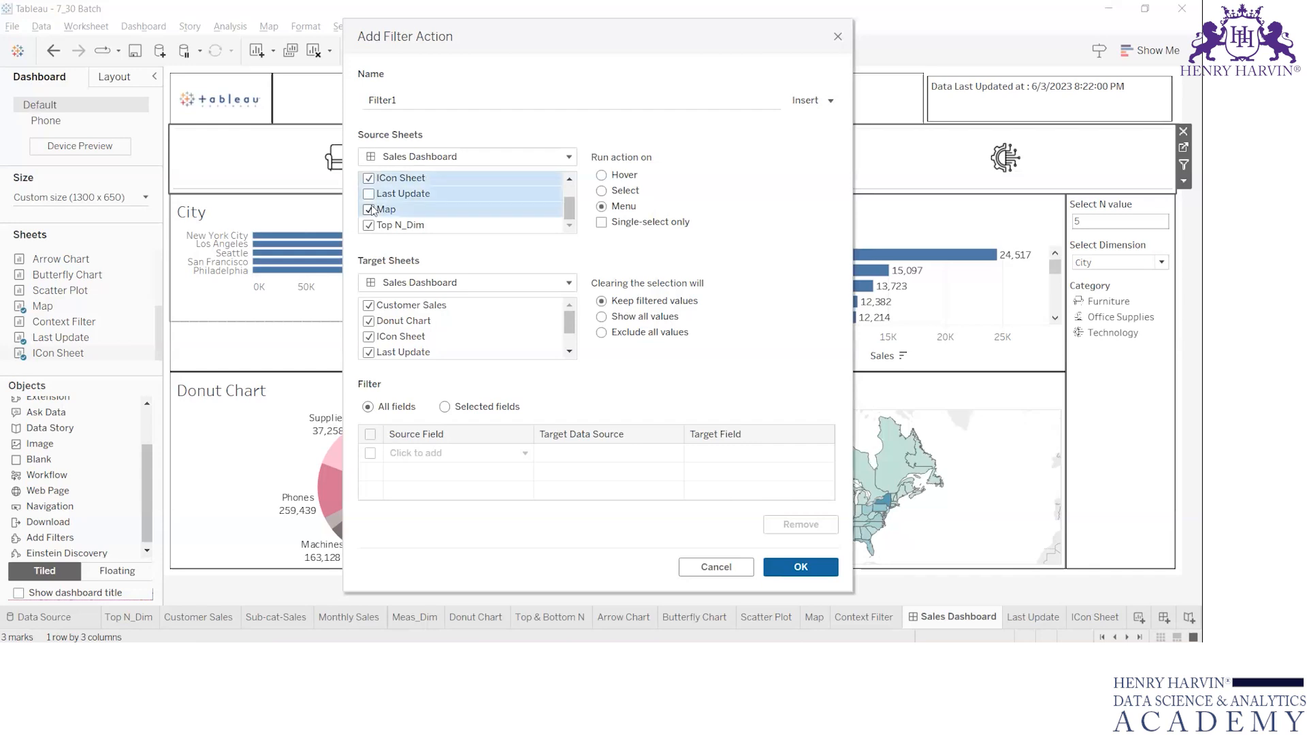
pyautogui.moveTo(372, 210); pyautogui.dragTo(370, 228)
pyautogui.click(370, 227)
pyautogui.click(370, 178)
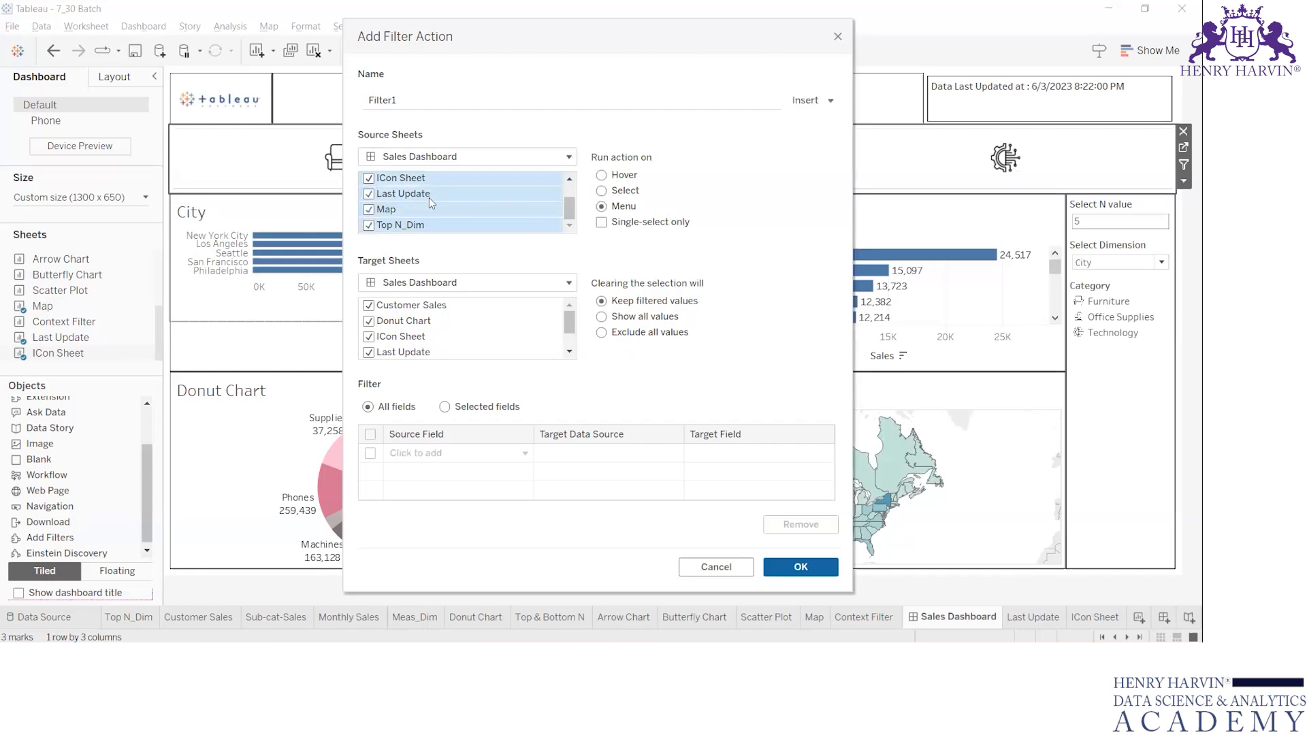
# Exclude Last Update, Map and Top N_Dim from the source sheets, keeping only ICon Sheet as the filter action's source.
pyautogui.click(455, 178)
pyautogui.click(369, 194)
pyautogui.click(369, 209)
pyautogui.click(369, 210)
pyautogui.scroll(1, 572, 199)
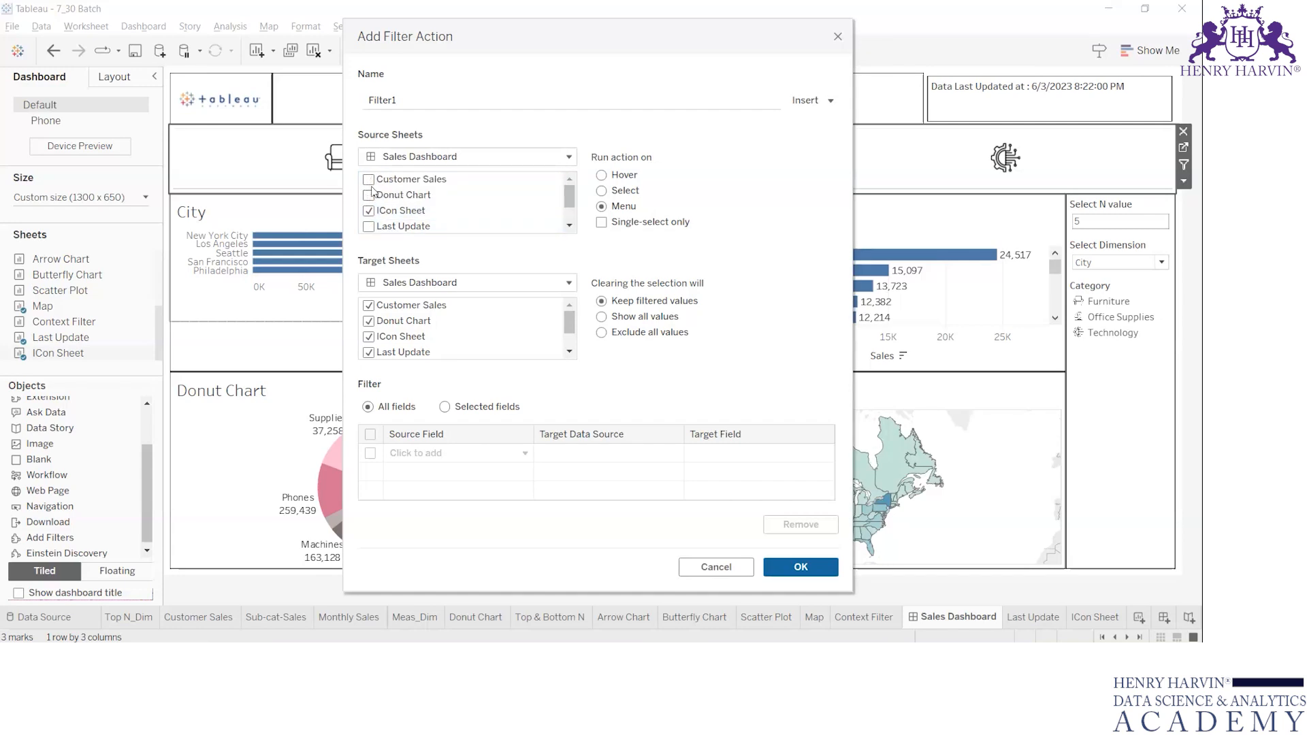
pyautogui.scroll(-1, 480, 217)
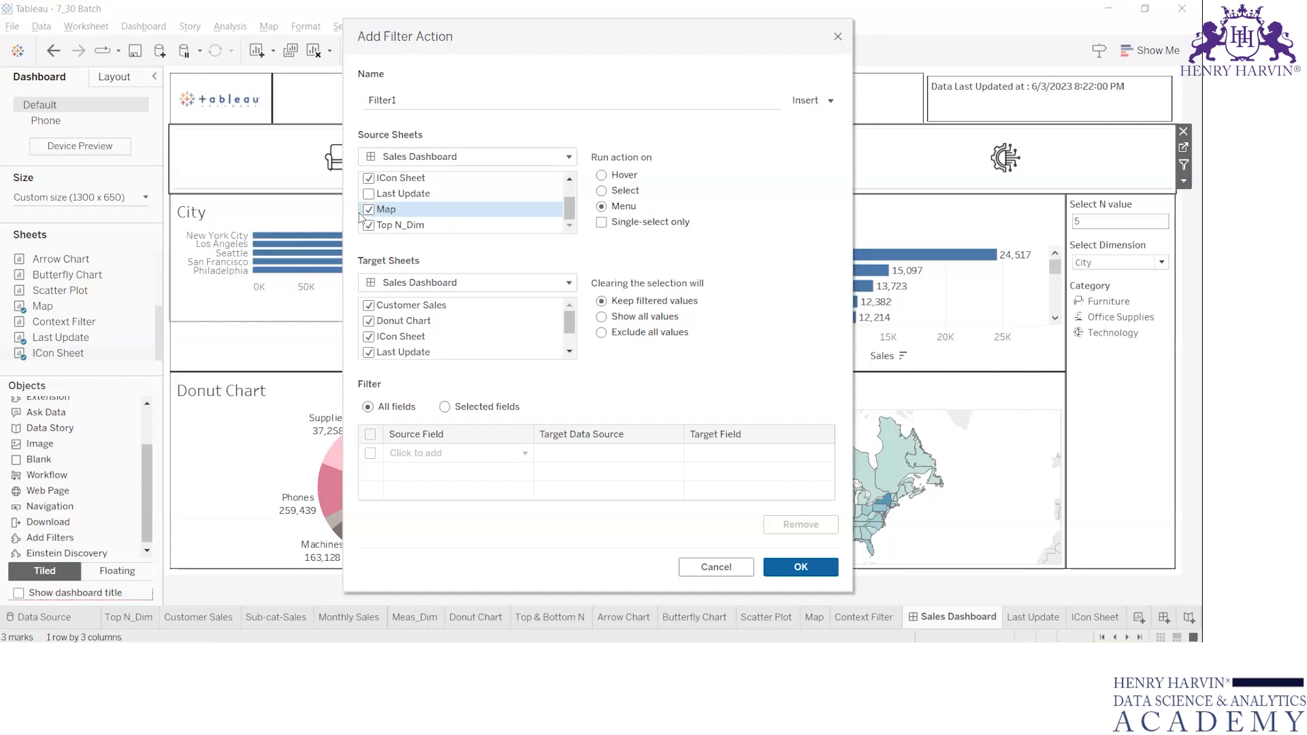
pyautogui.click(368, 226)
pyautogui.scroll(1, 439, 209)
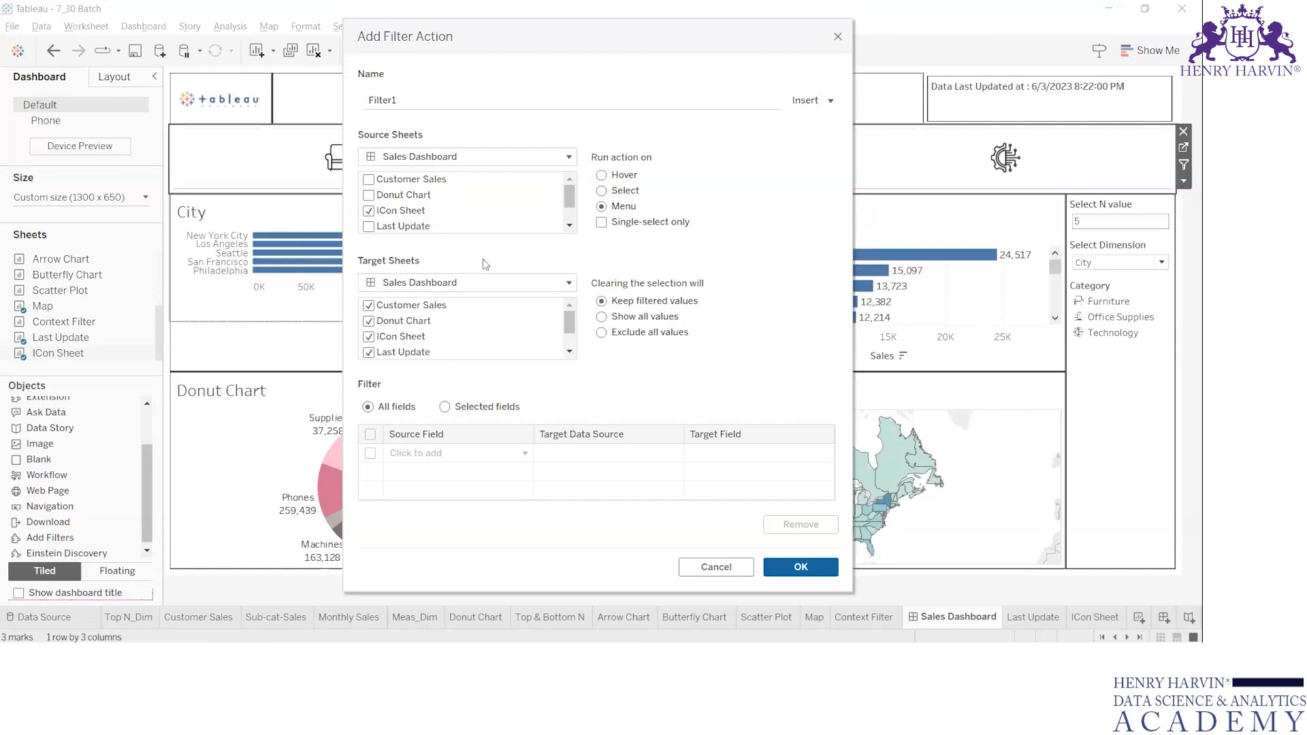
# Set the filter action to run on Select with single-select only, and save it to the dashboard's actions.
pyautogui.click(570, 344)
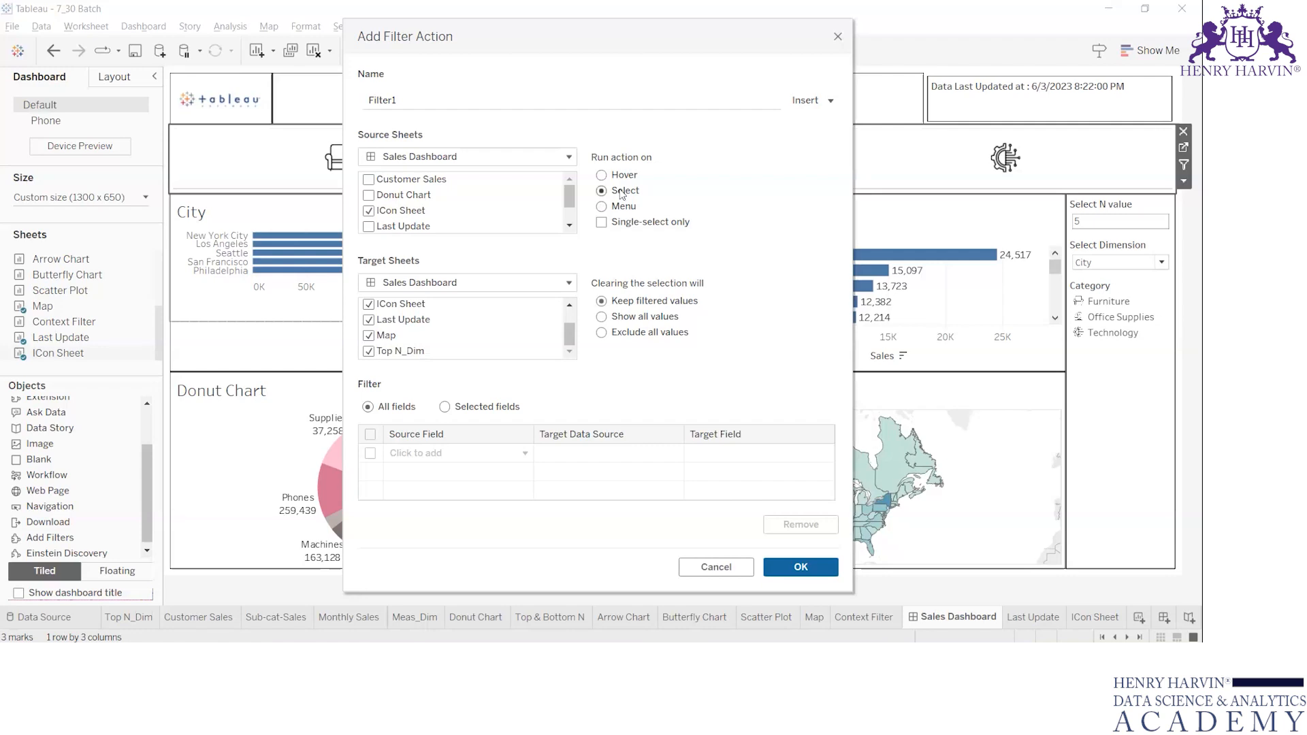
pyautogui.click(602, 223)
pyautogui.click(832, 570)
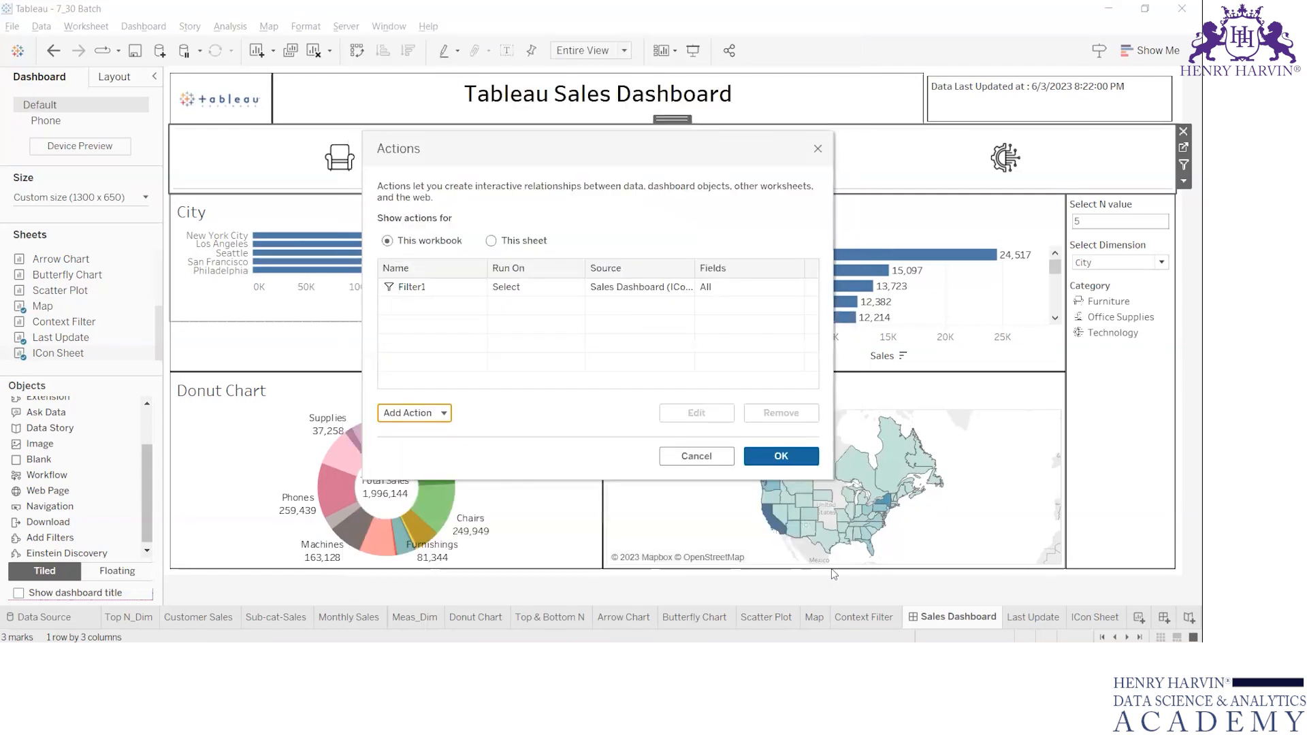
pyautogui.click(802, 455)
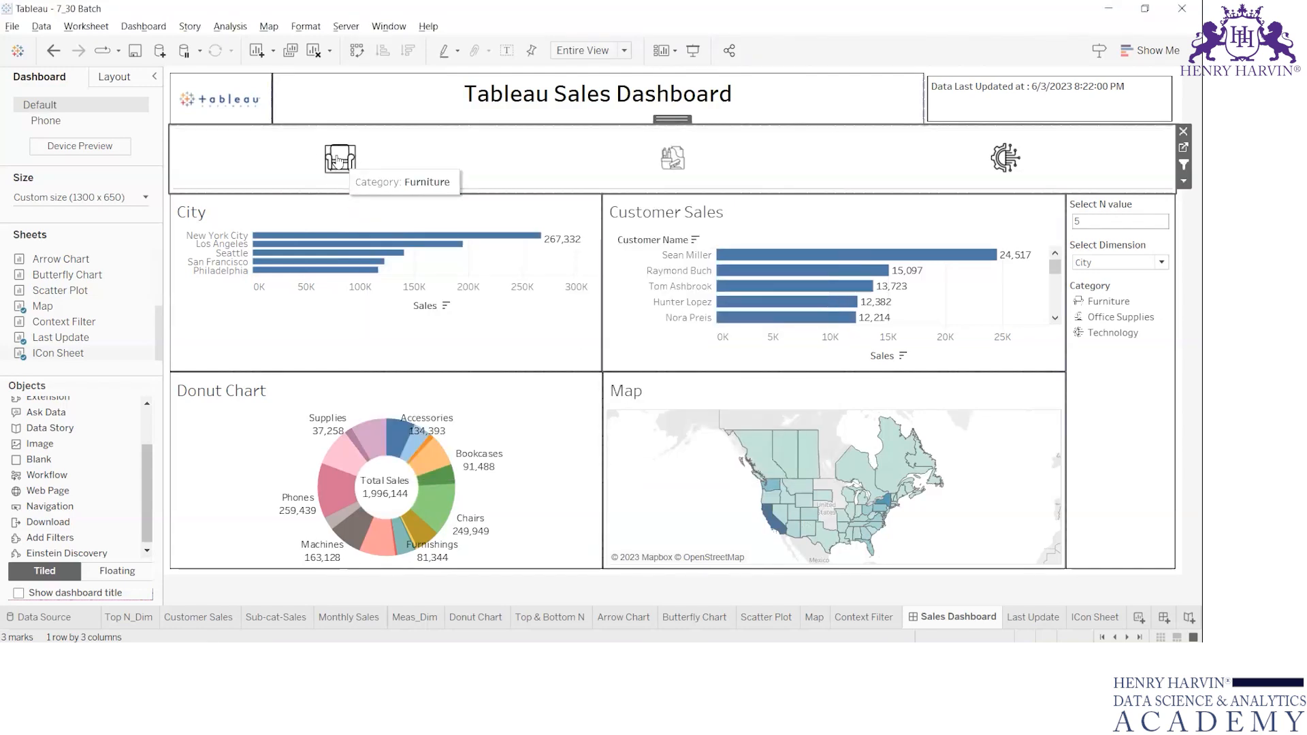
# Test the filter action by selecting the Furniture icon and the Office Supplies icon, and examine the charts.
pyautogui.click(339, 159)
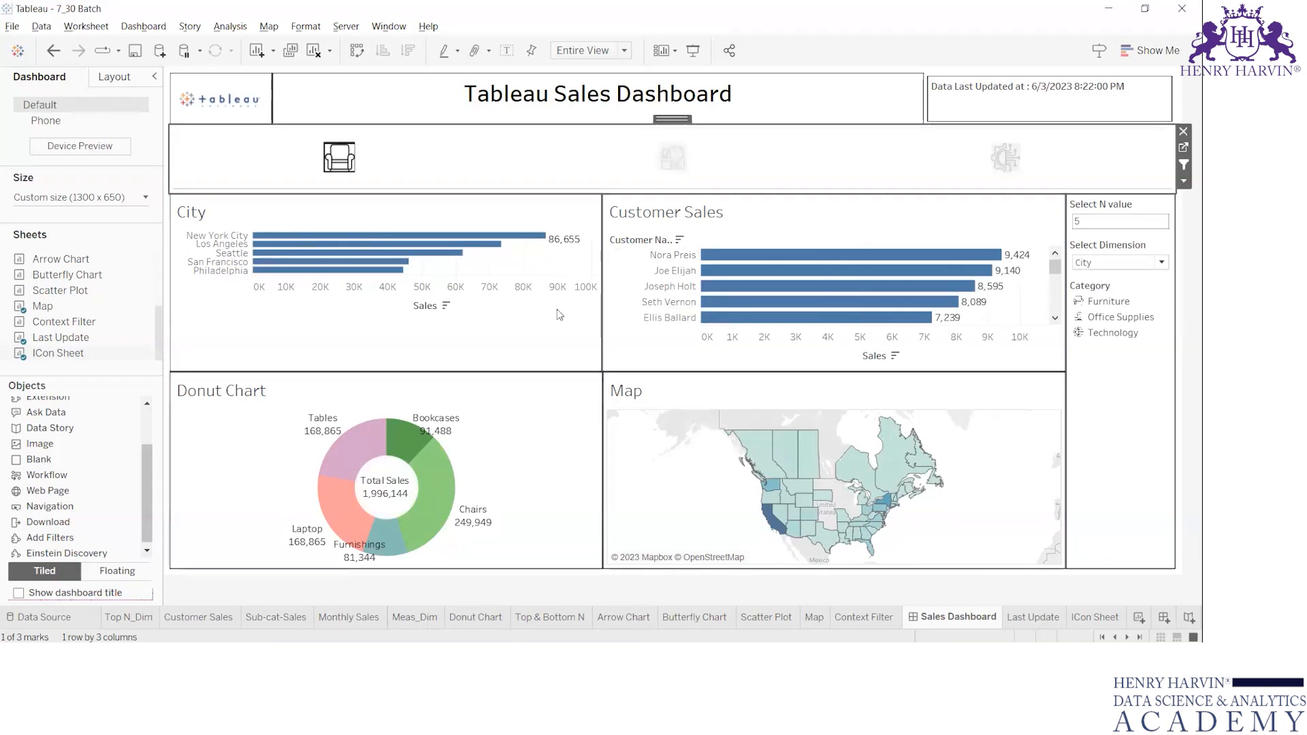
pyautogui.click(676, 163)
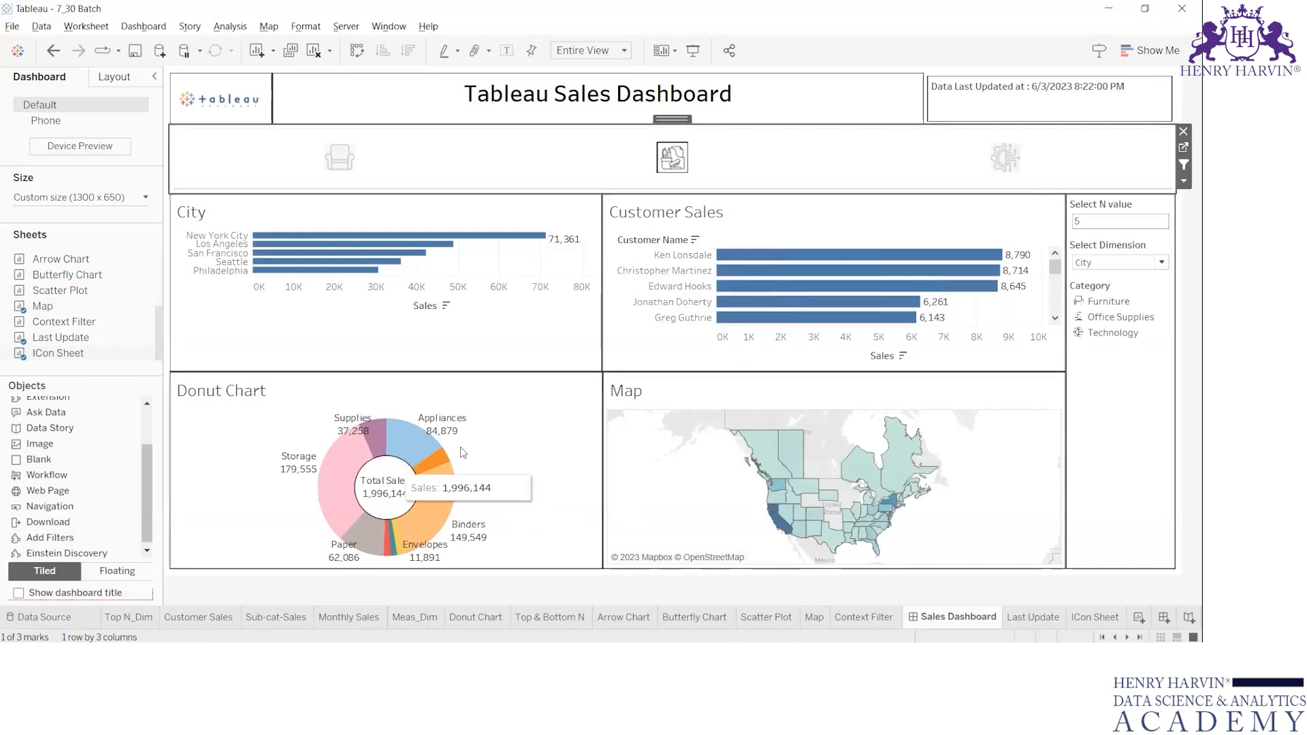
pyautogui.moveTo(759, 303)
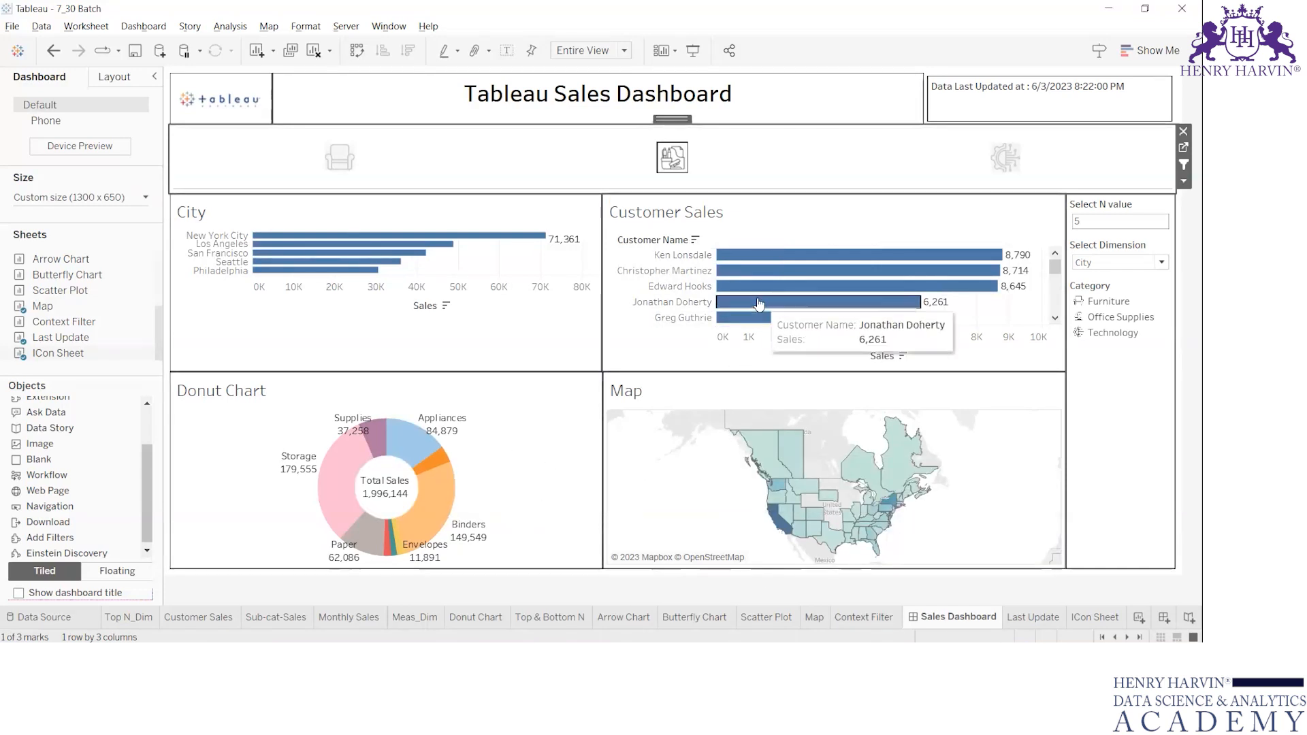
pyautogui.click(496, 215)
# Set the Select Dimension parameter to Category, and test selecting and clearing the Technology icon.
pyautogui.click(1117, 263)
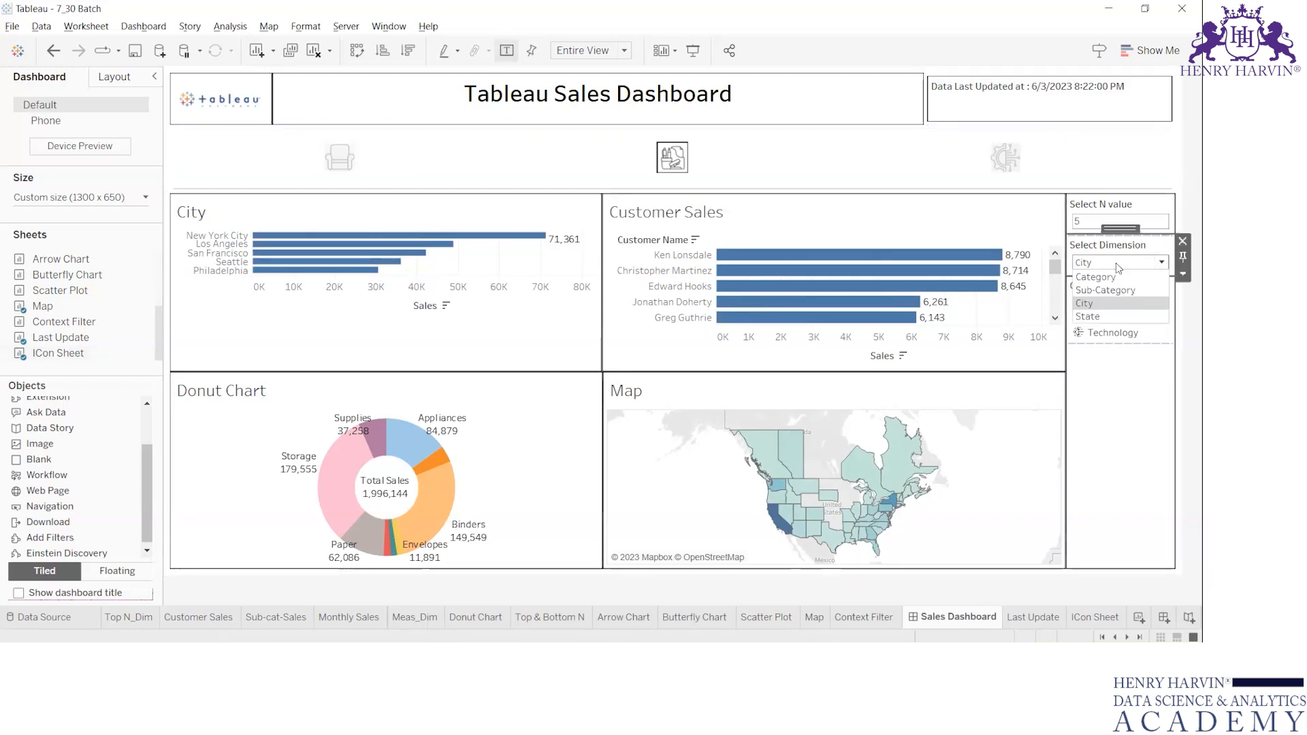
pyautogui.click(1112, 277)
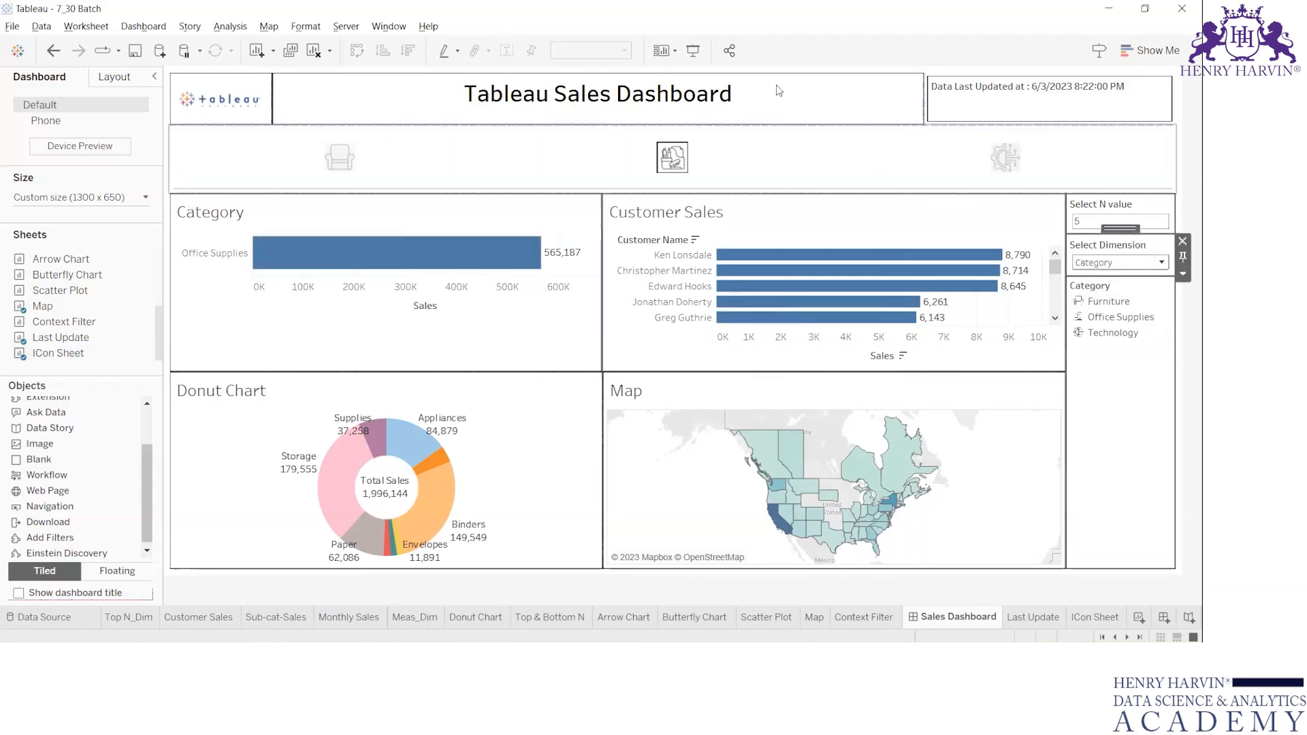
pyautogui.click(995, 162)
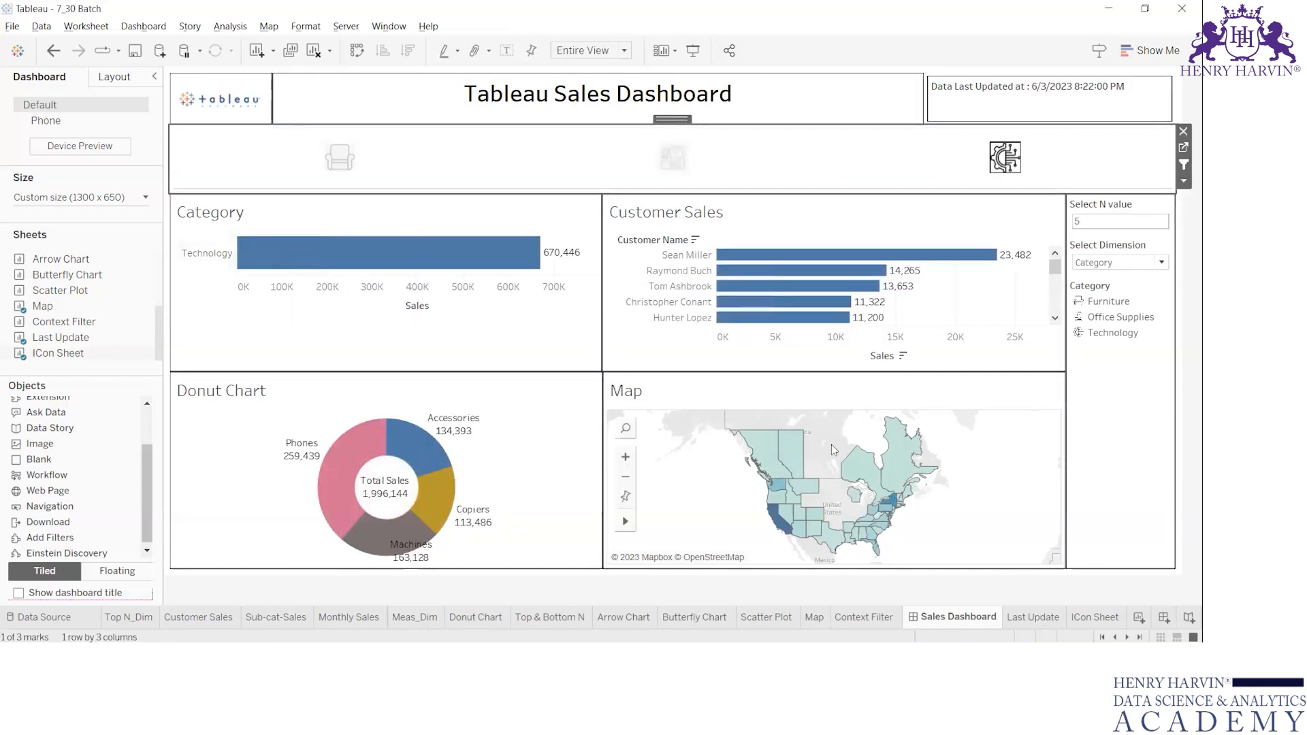
pyautogui.click(835, 135)
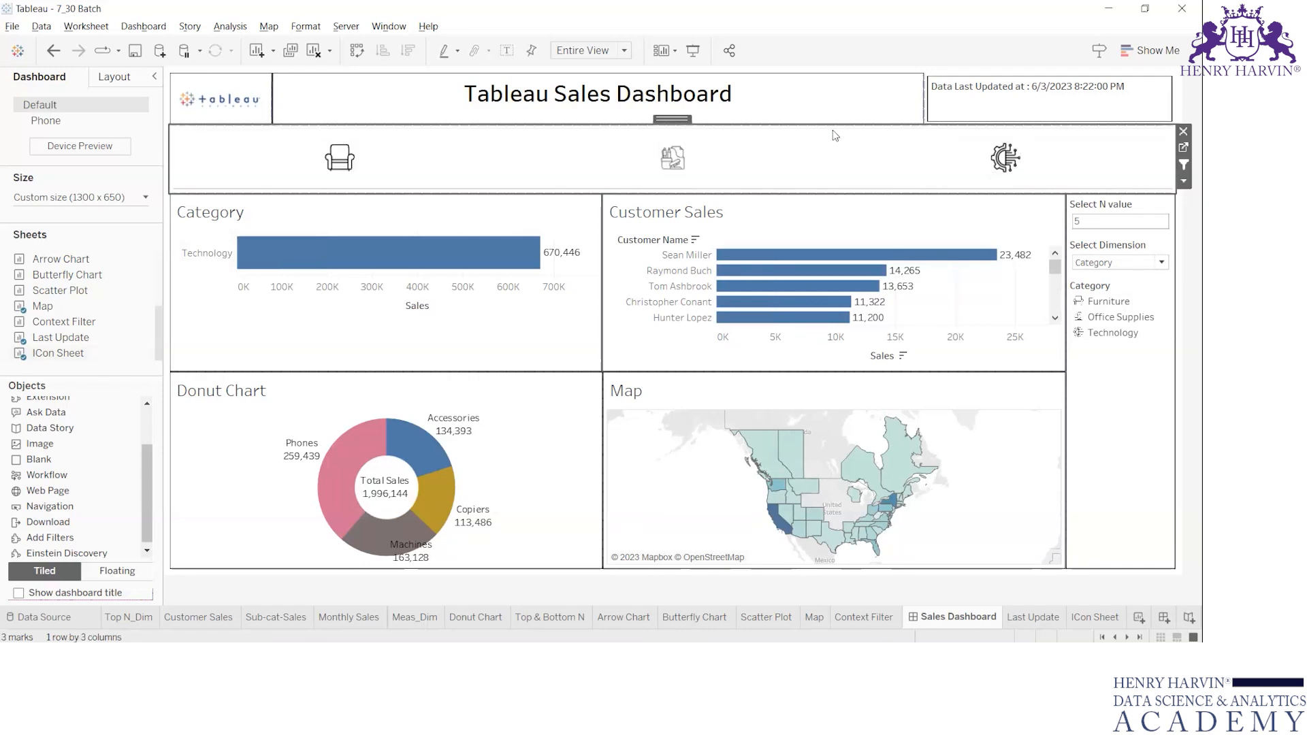
pyautogui.click(966, 185)
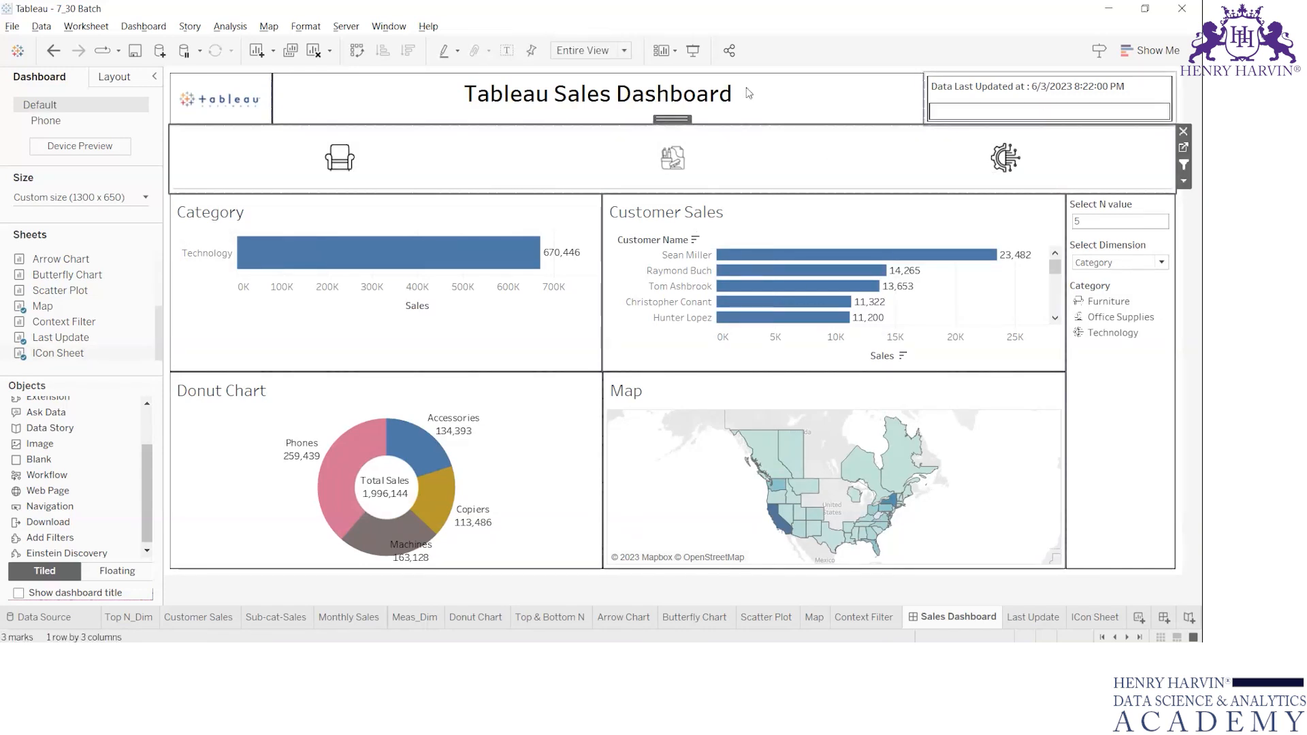
# Remove the Filter1 action from the dashboard's list of actions and save the change.
pyautogui.click(143, 26)
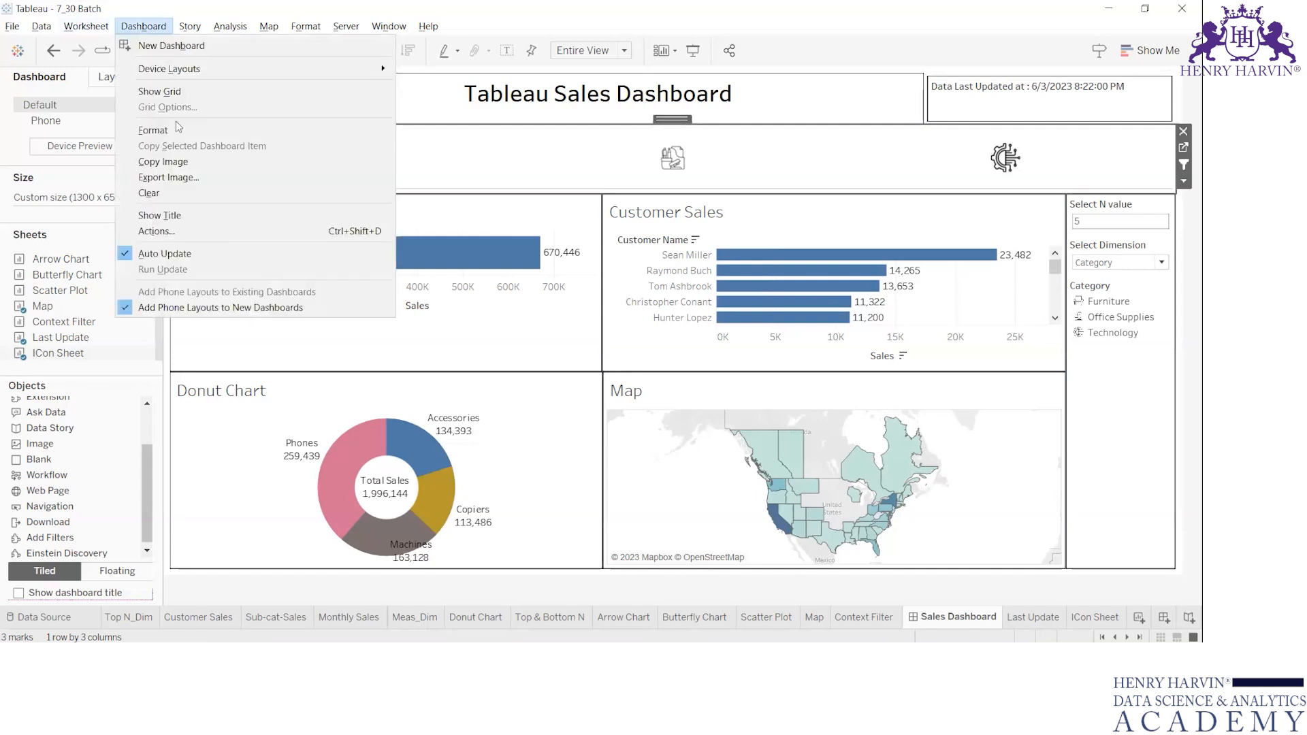
pyautogui.click(205, 232)
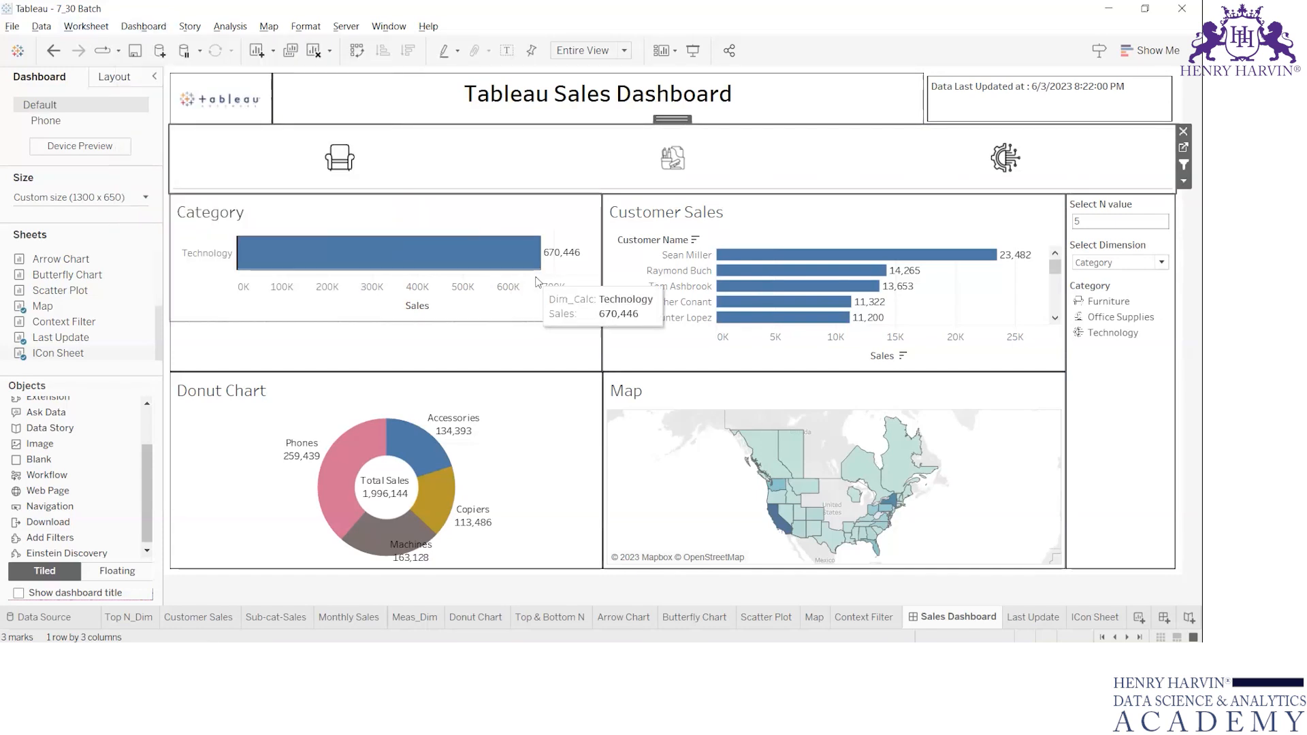
pyautogui.click(640, 286)
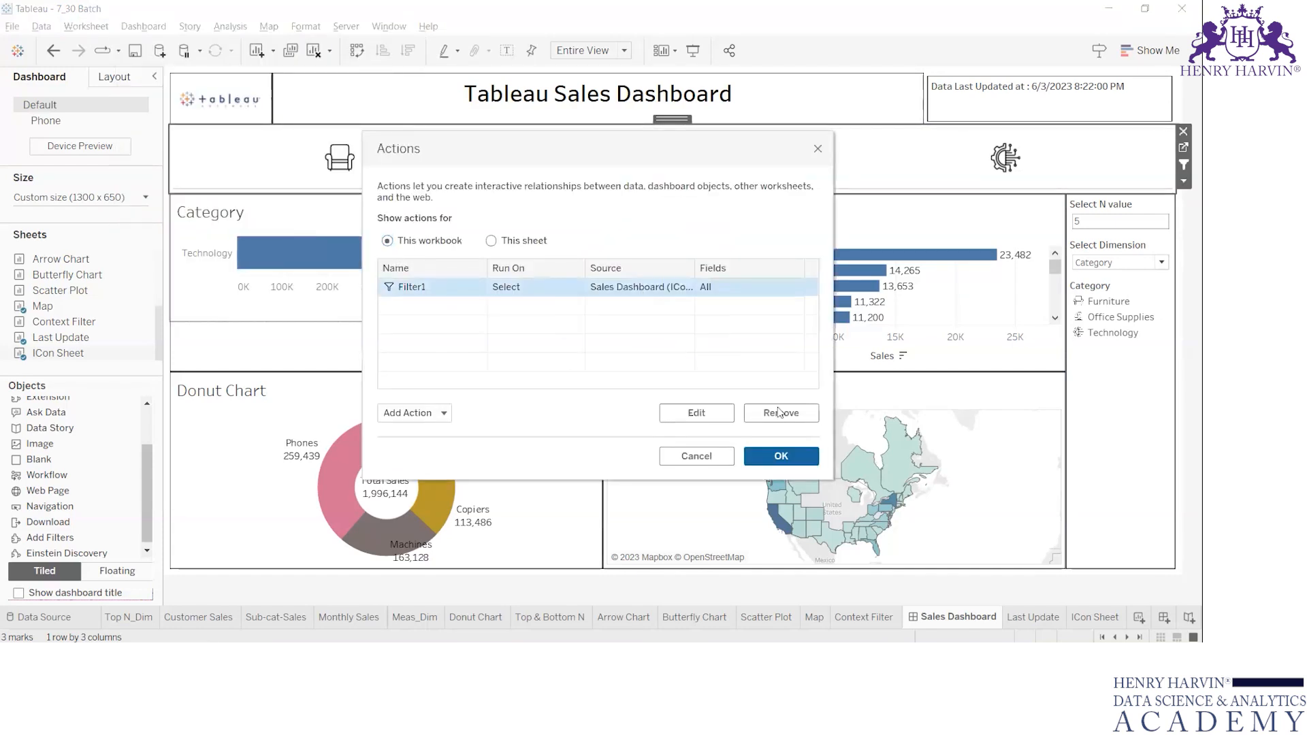
pyautogui.click(781, 413)
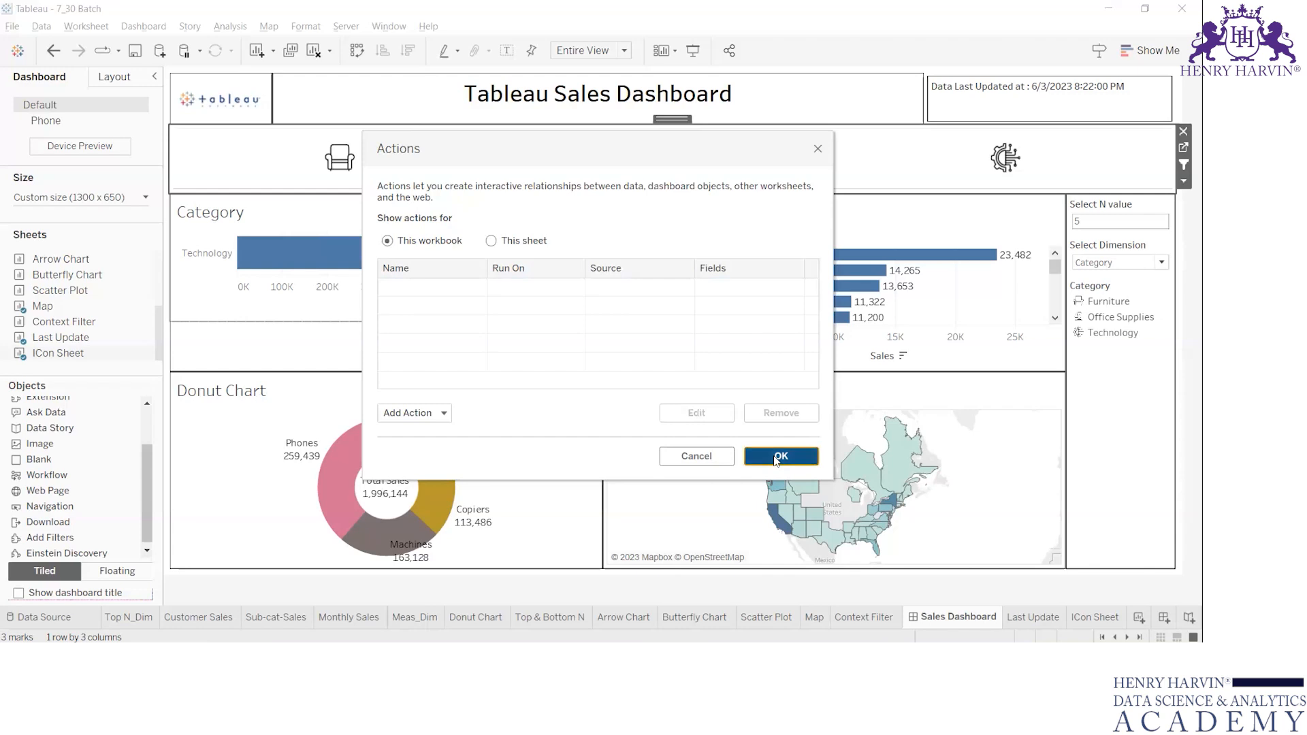
pyautogui.click(777, 457)
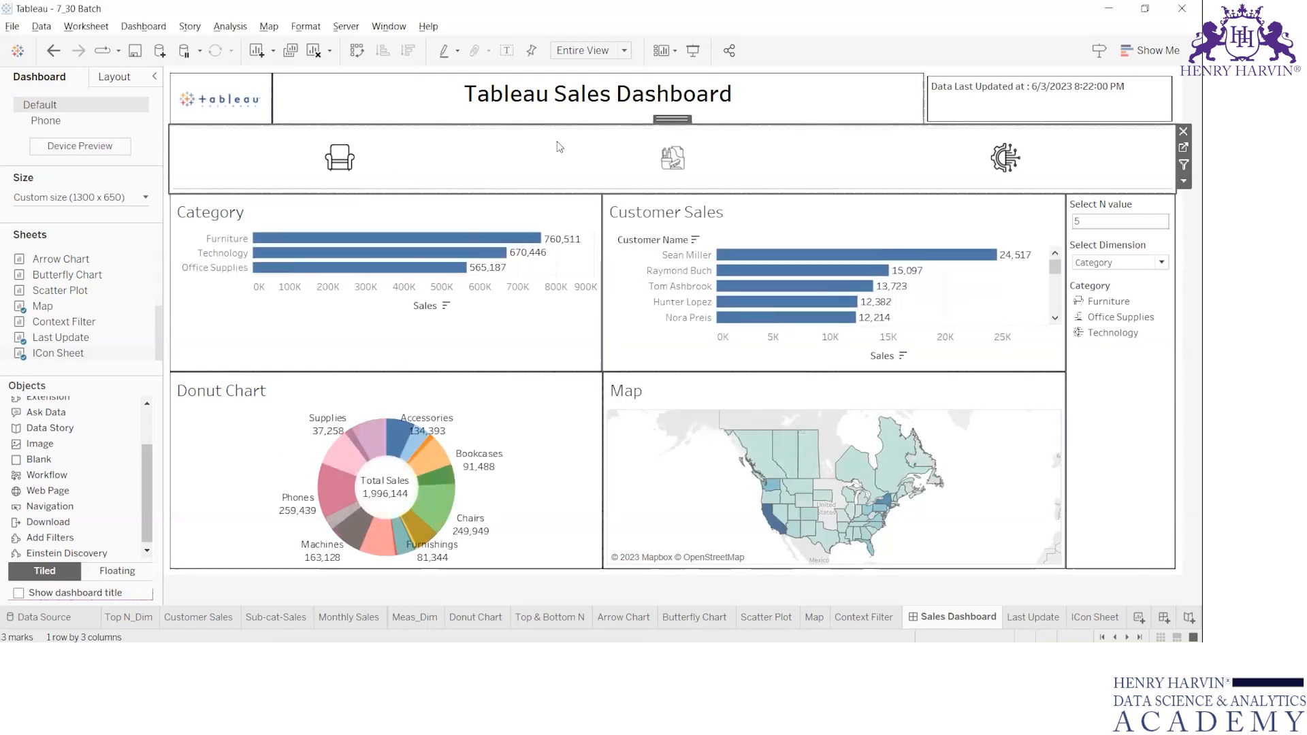
# Use the icon strip as a filter, test the Furniture, Office Supplies and Technology icons, and clear the selection.
pyautogui.click(1184, 166)
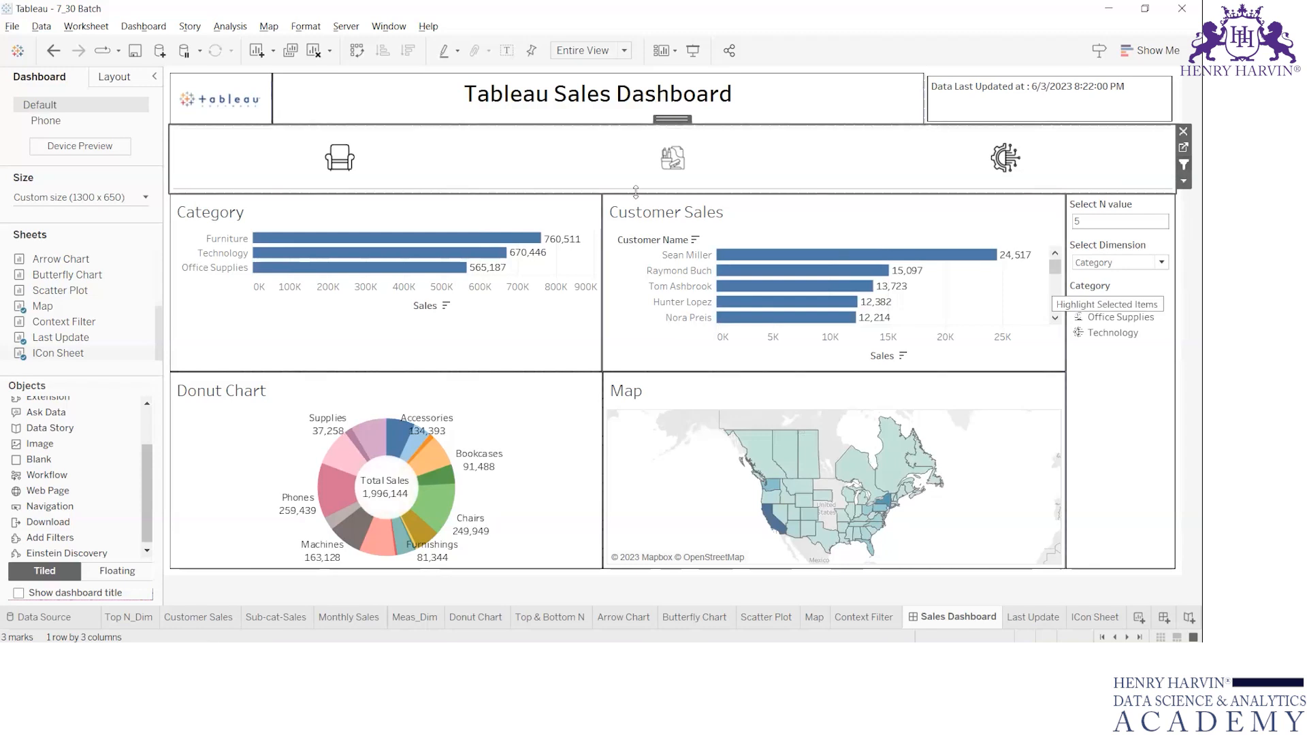
pyautogui.click(343, 162)
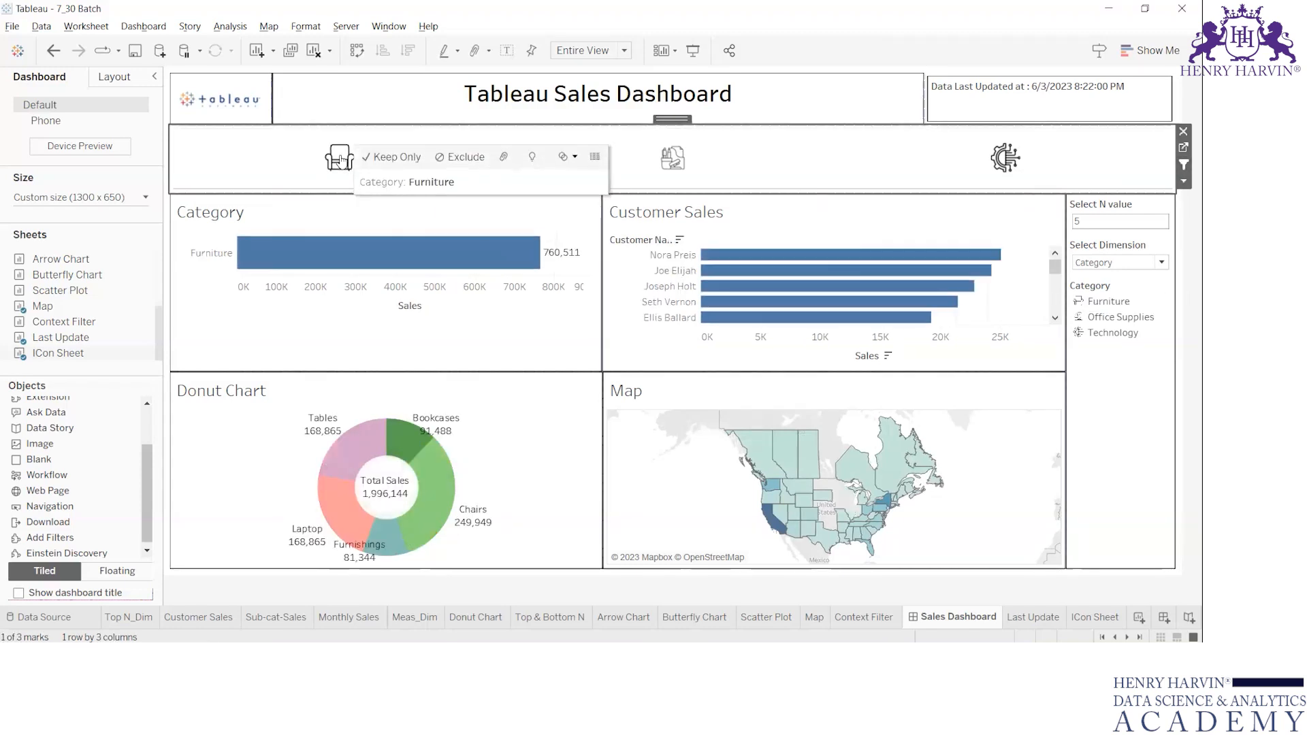
pyautogui.click(670, 170)
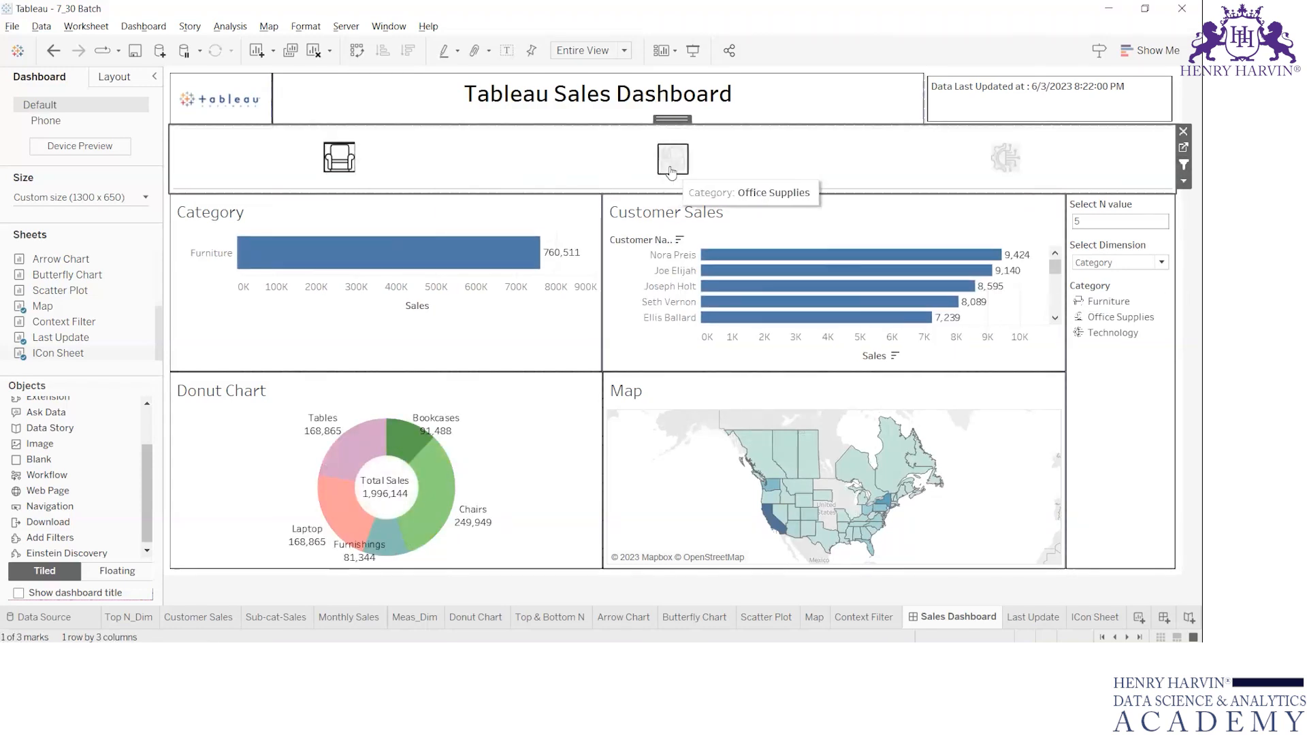
pyautogui.click(1007, 164)
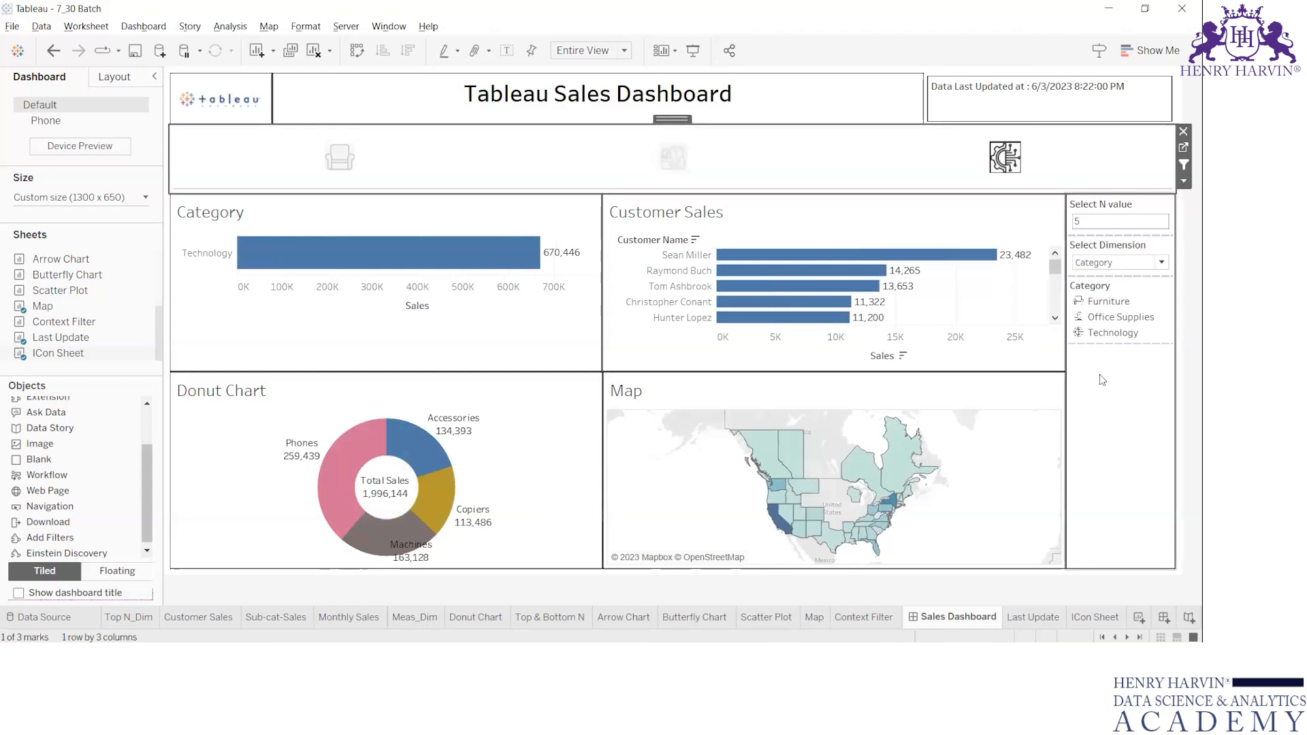
pyautogui.click(871, 151)
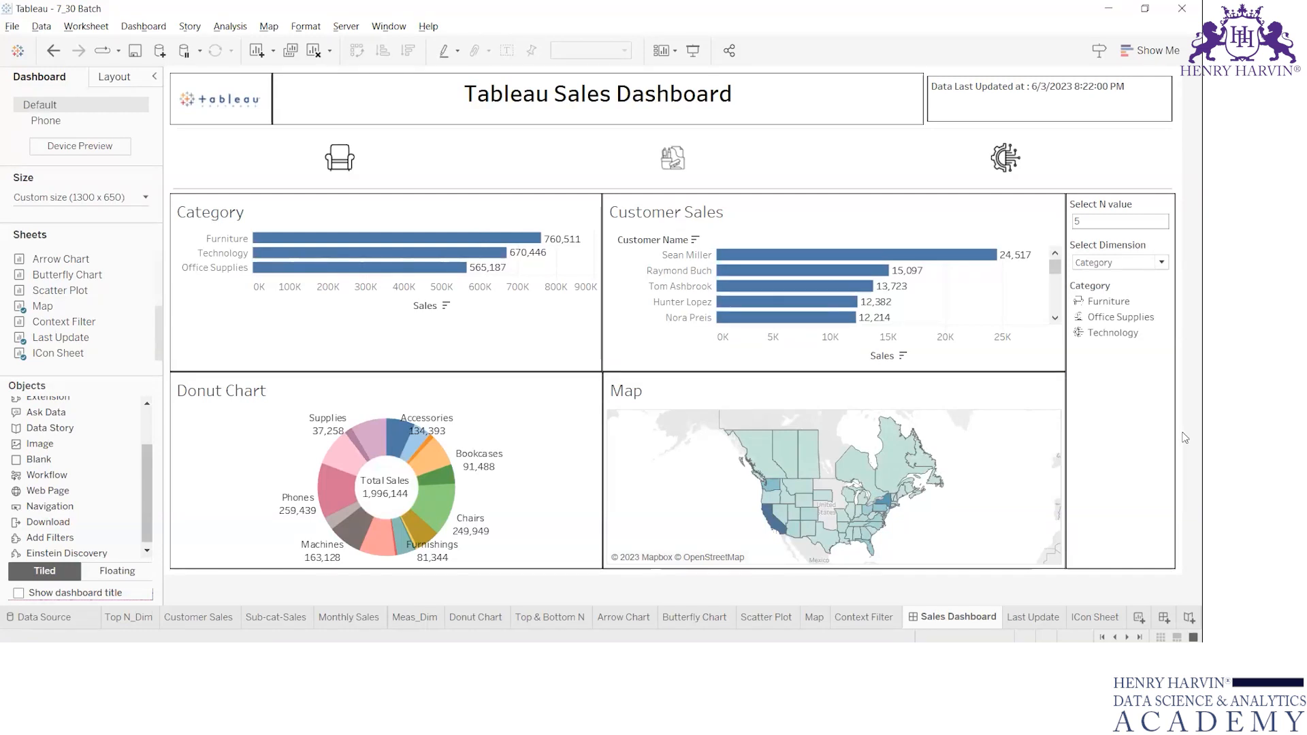
# Start adding a Go to URL action to the dashboard's list of actions.
pyautogui.click(85, 26)
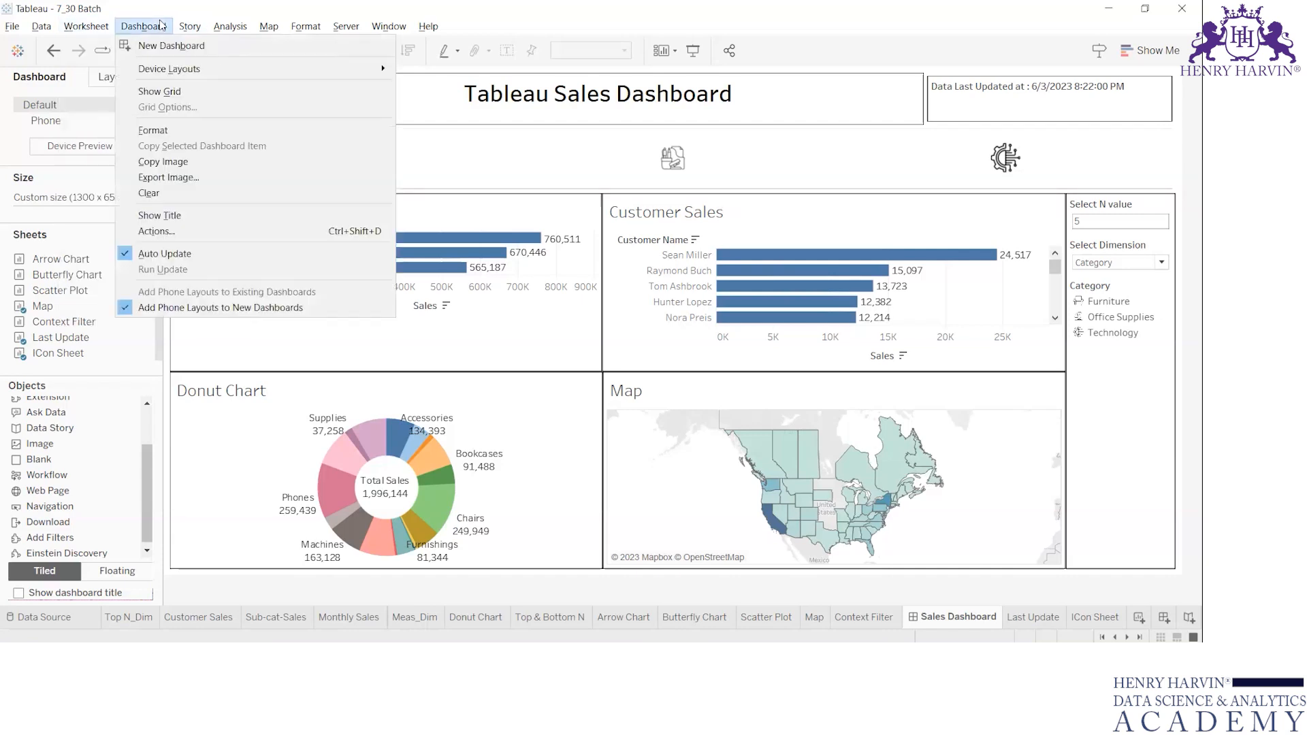
pyautogui.click(125, 28)
pyautogui.click(134, 28)
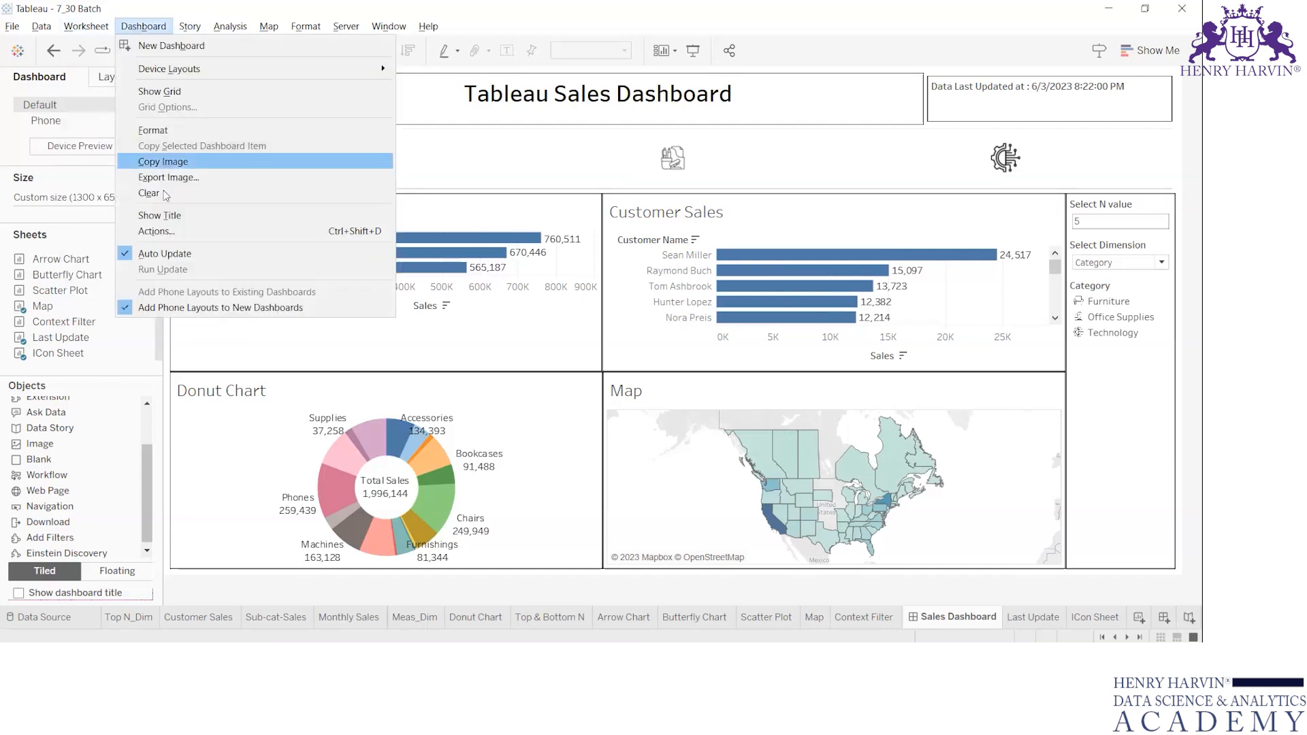
pyautogui.click(156, 231)
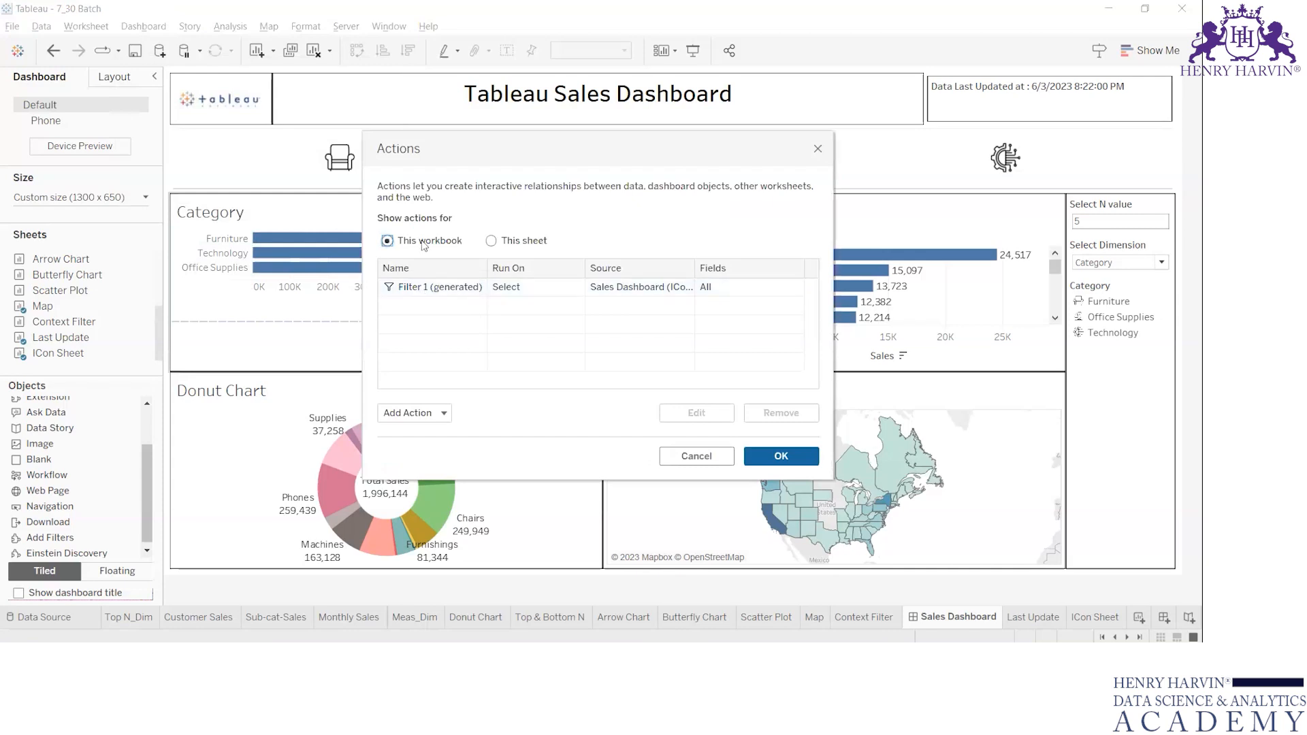
pyautogui.click(419, 411)
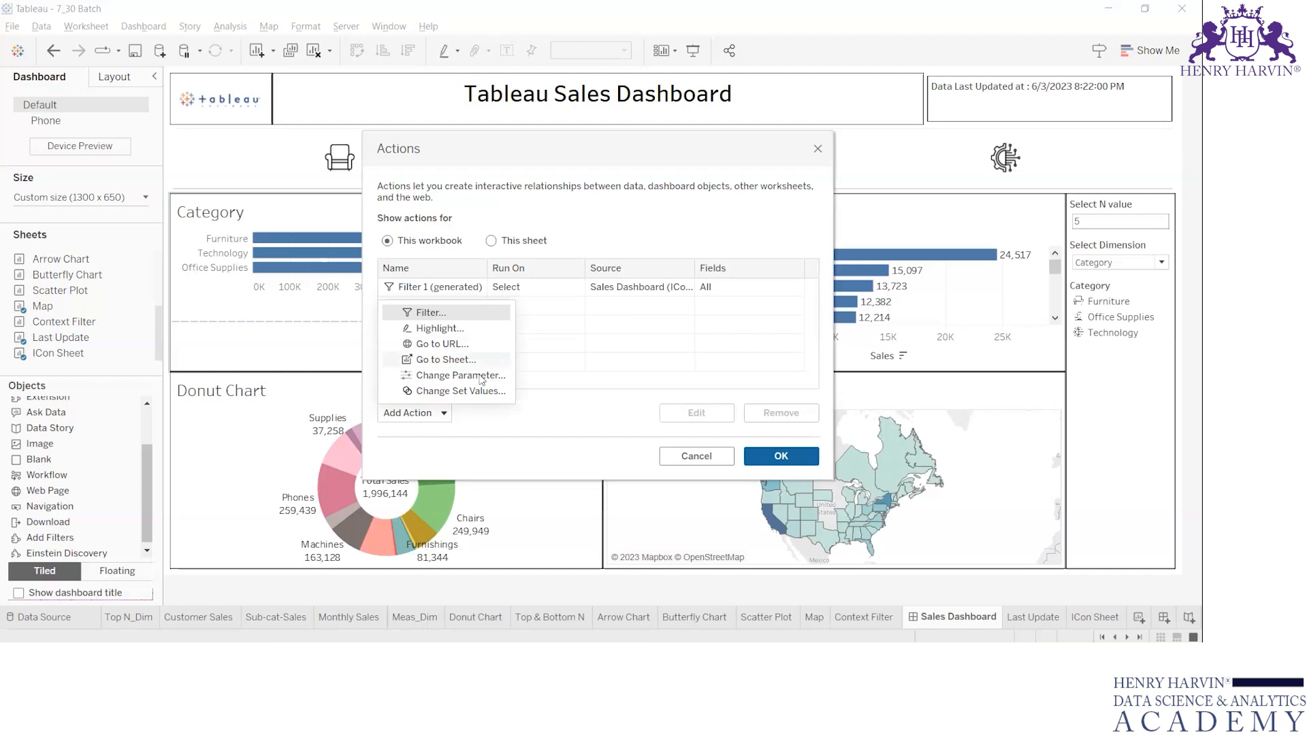
pyautogui.click(442, 345)
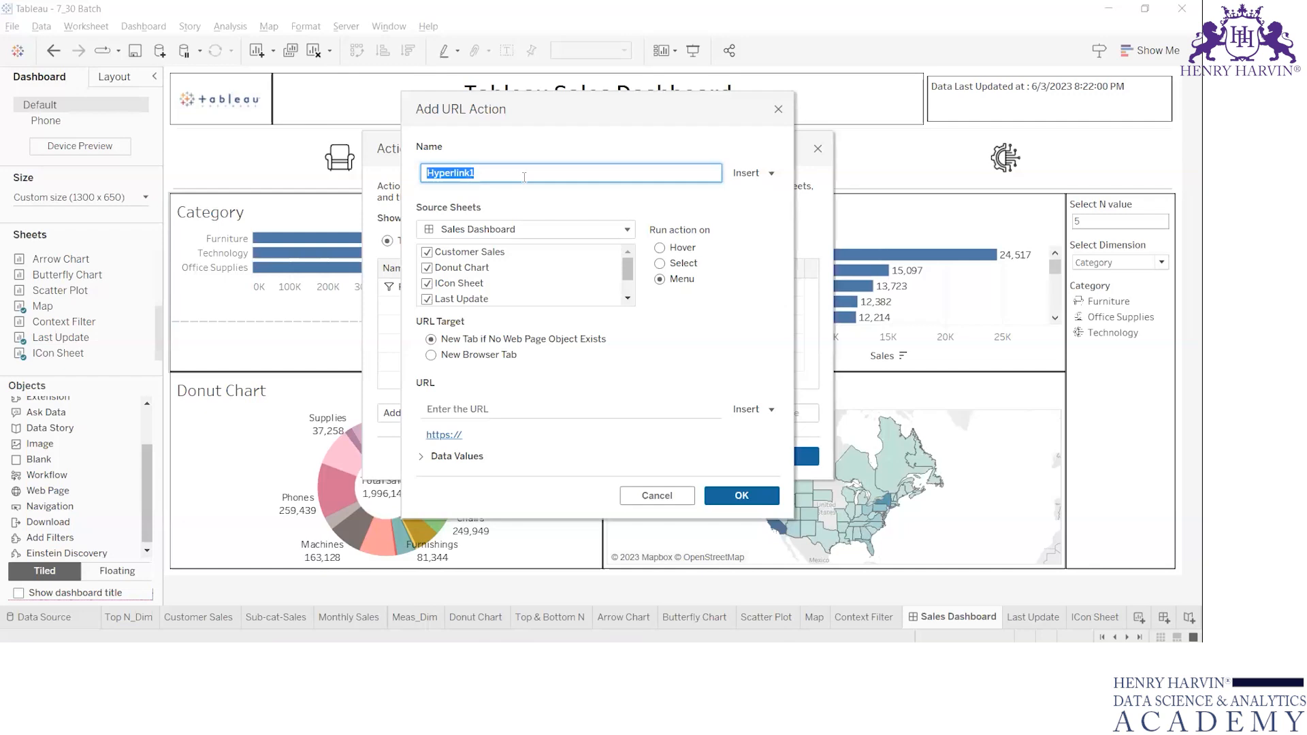
# Limit the URL action's source sheets to ICon Sheet, excluding all other Sales Dashboard sheets.
pyautogui.click(427, 252)
pyautogui.click(428, 267)
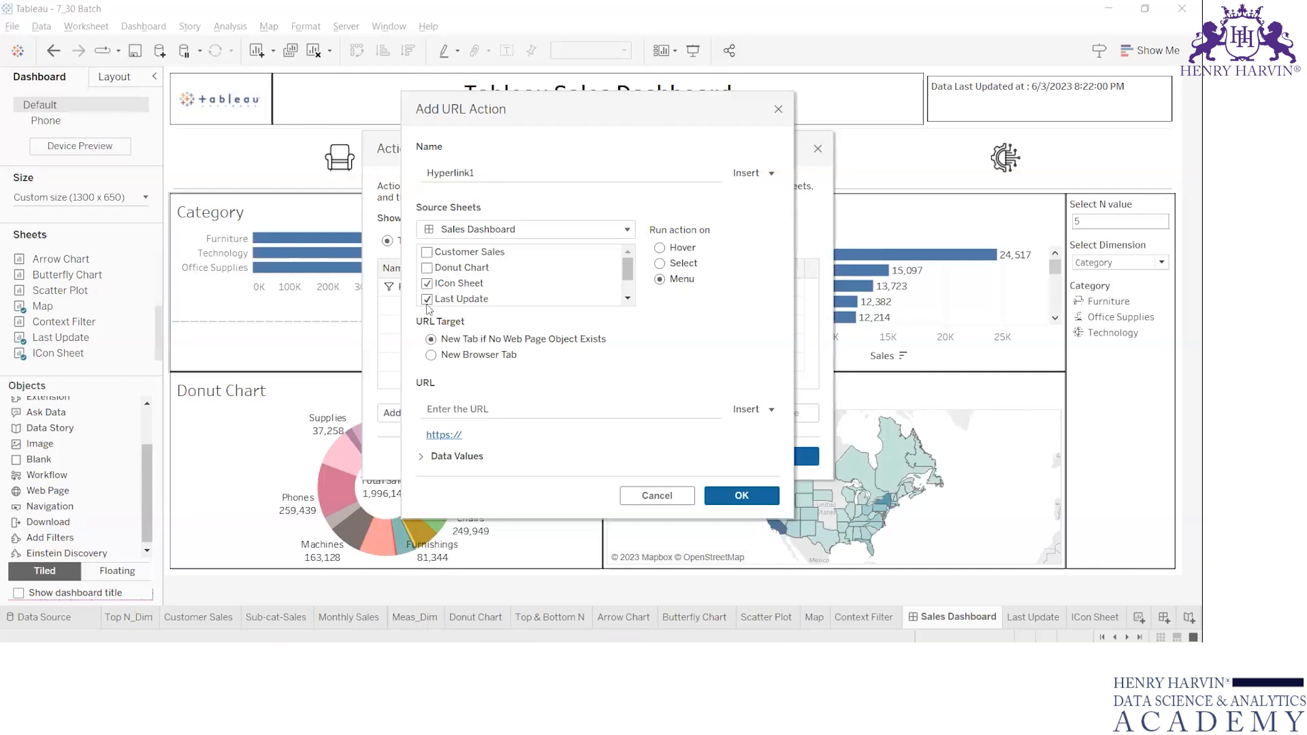
pyautogui.click(427, 299)
pyautogui.click(627, 298)
pyautogui.click(627, 298)
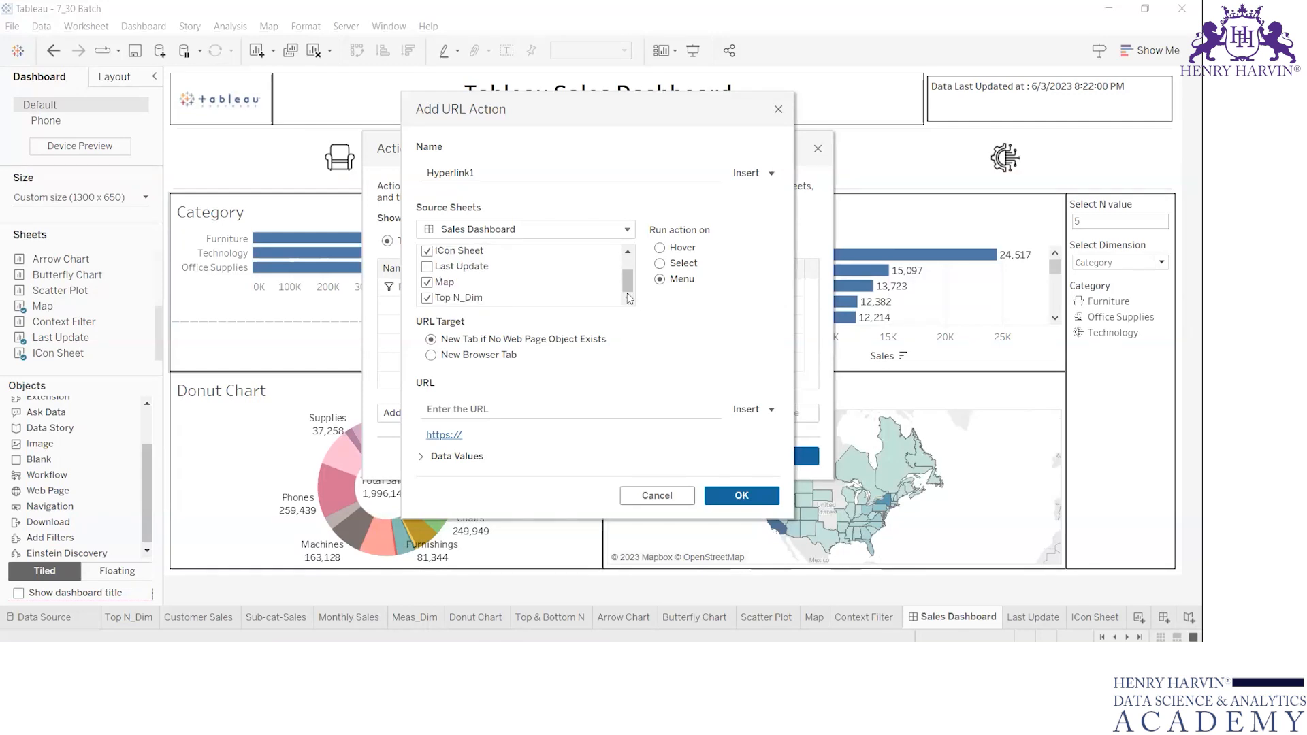
pyautogui.keyDown('shift'); pyautogui.click(431, 288); pyautogui.keyUp('shift')
pyautogui.click(427, 300)
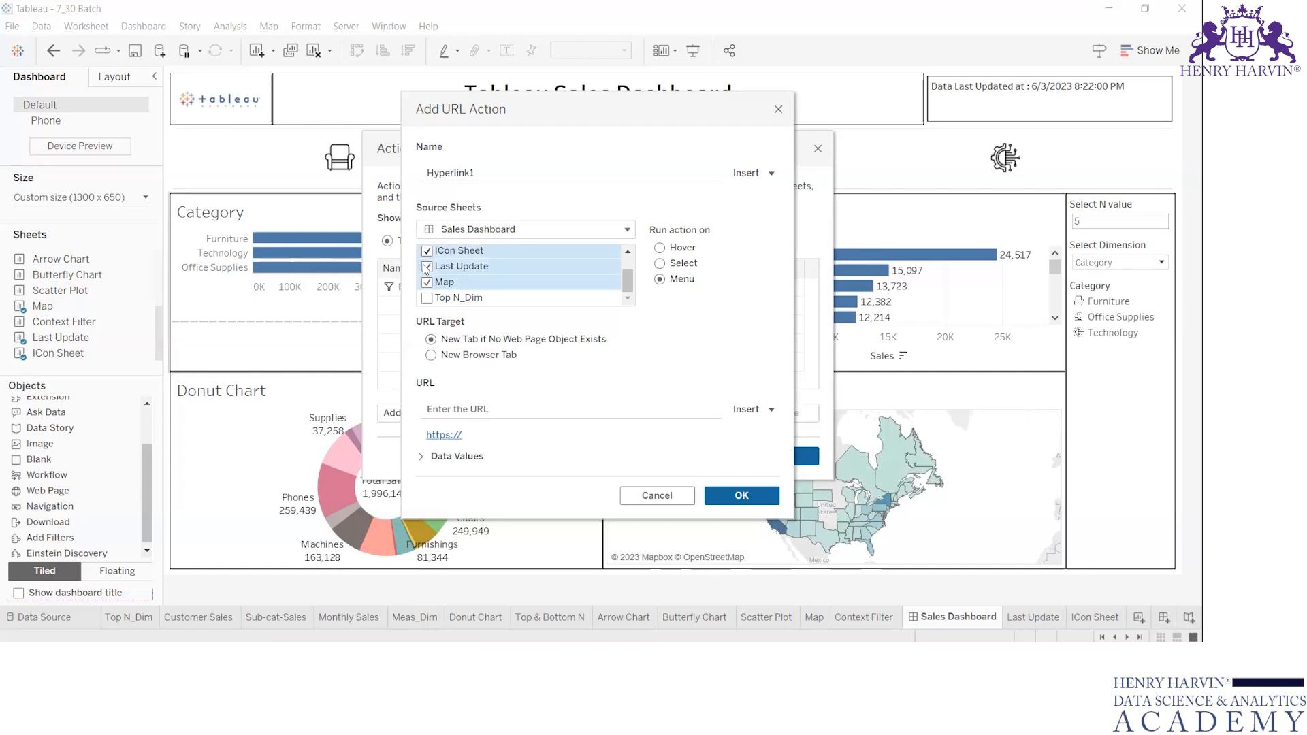
pyautogui.click(456, 266)
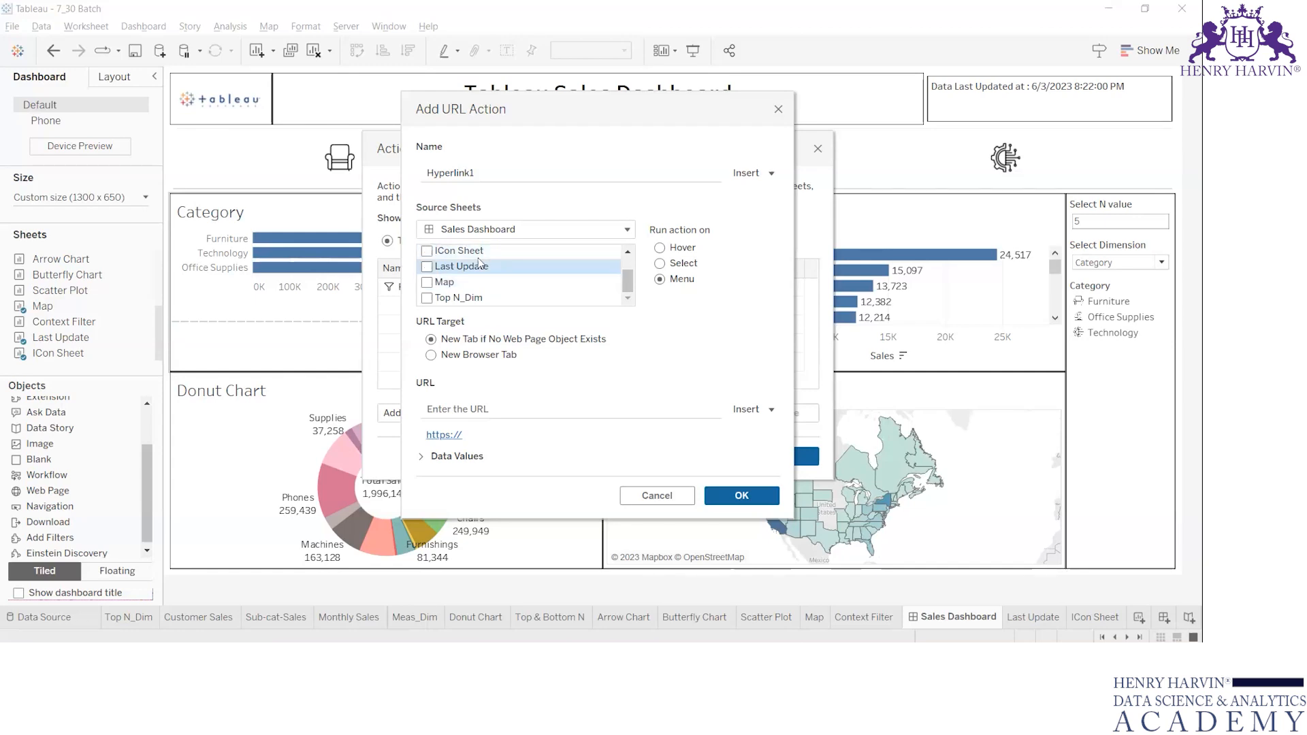
pyautogui.click(431, 250)
pyautogui.scroll(1, 630, 283)
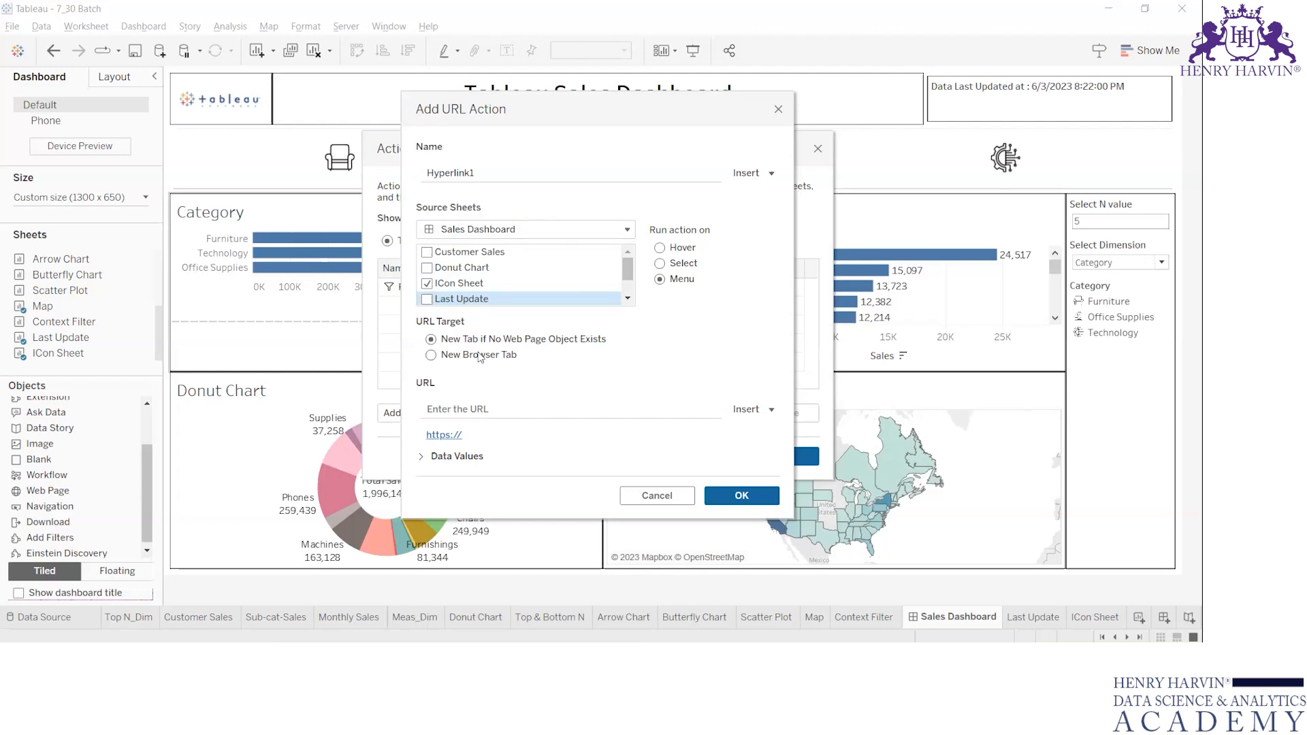
# Set the URL action's address to google.co.in and add the action.
pyautogui.click(488, 417)
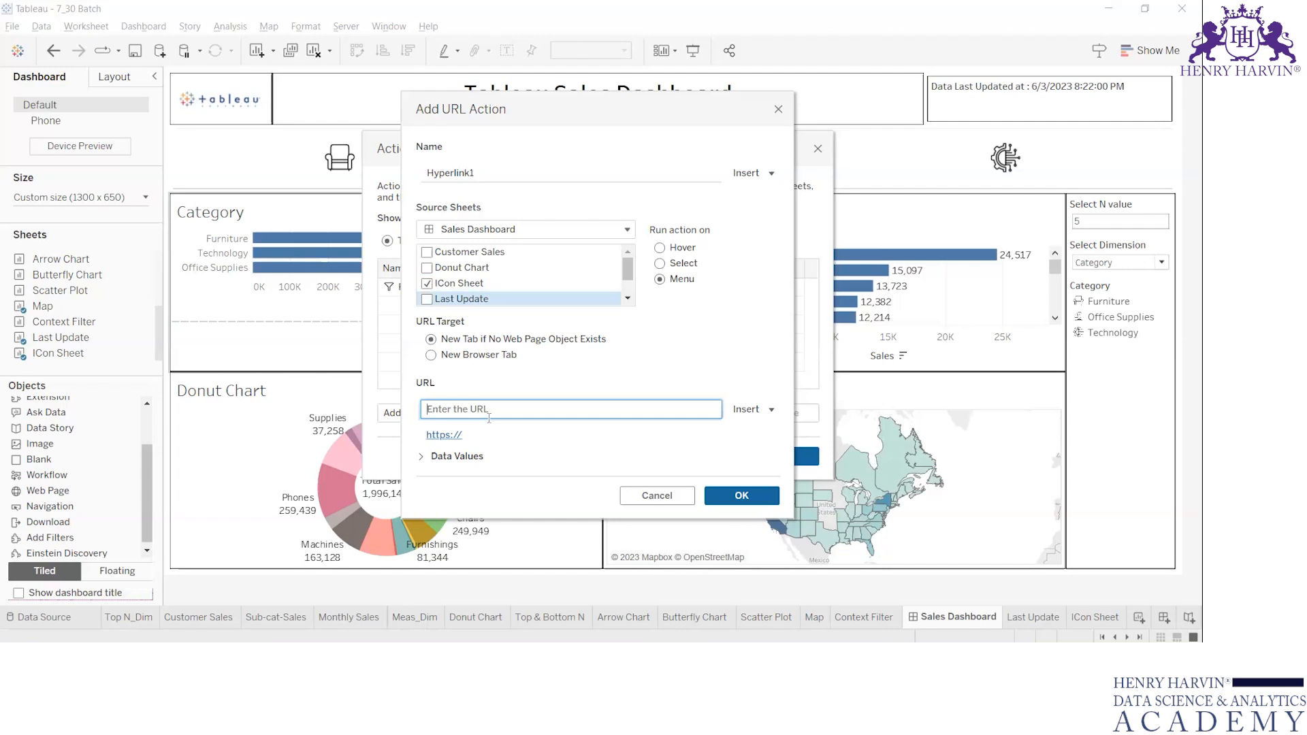
pyautogui.write('google.co.in')
pyautogui.click(741, 495)
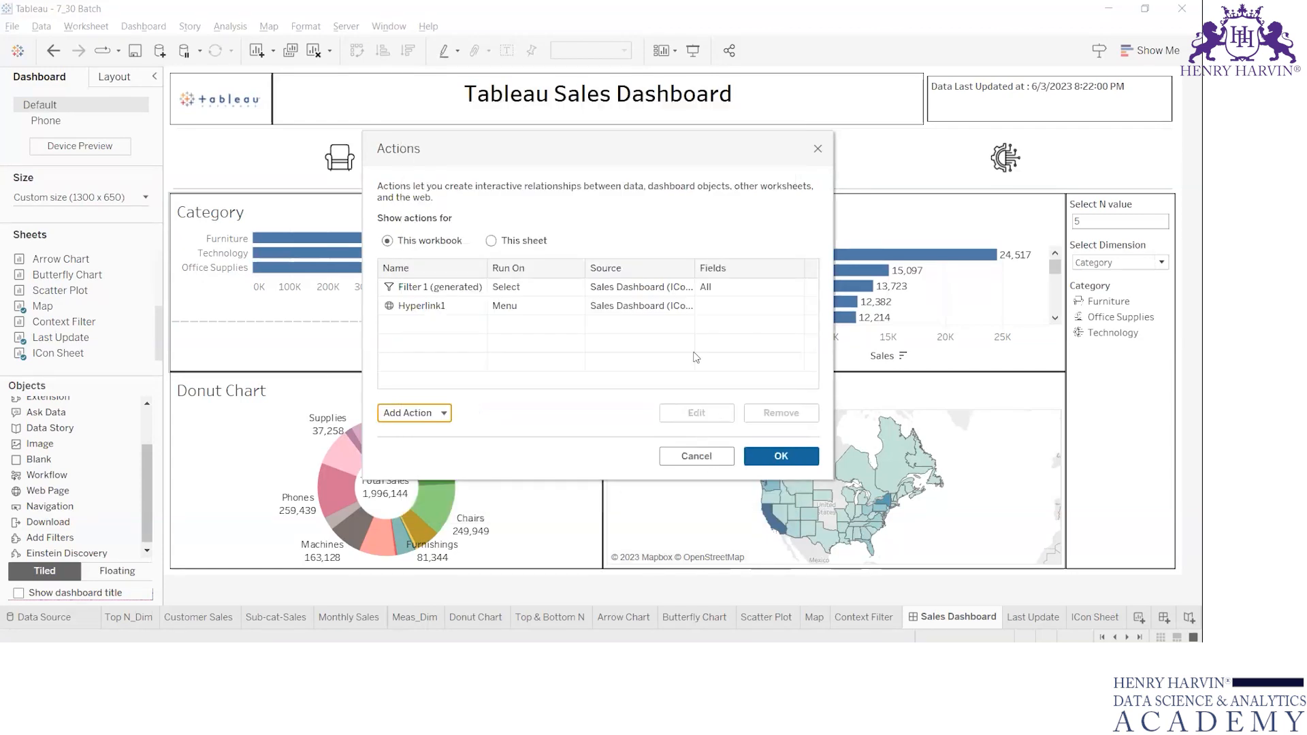
# Set the Hyperlink1 action to run on Select and save the dashboard's actions.
pyautogui.click(493, 306)
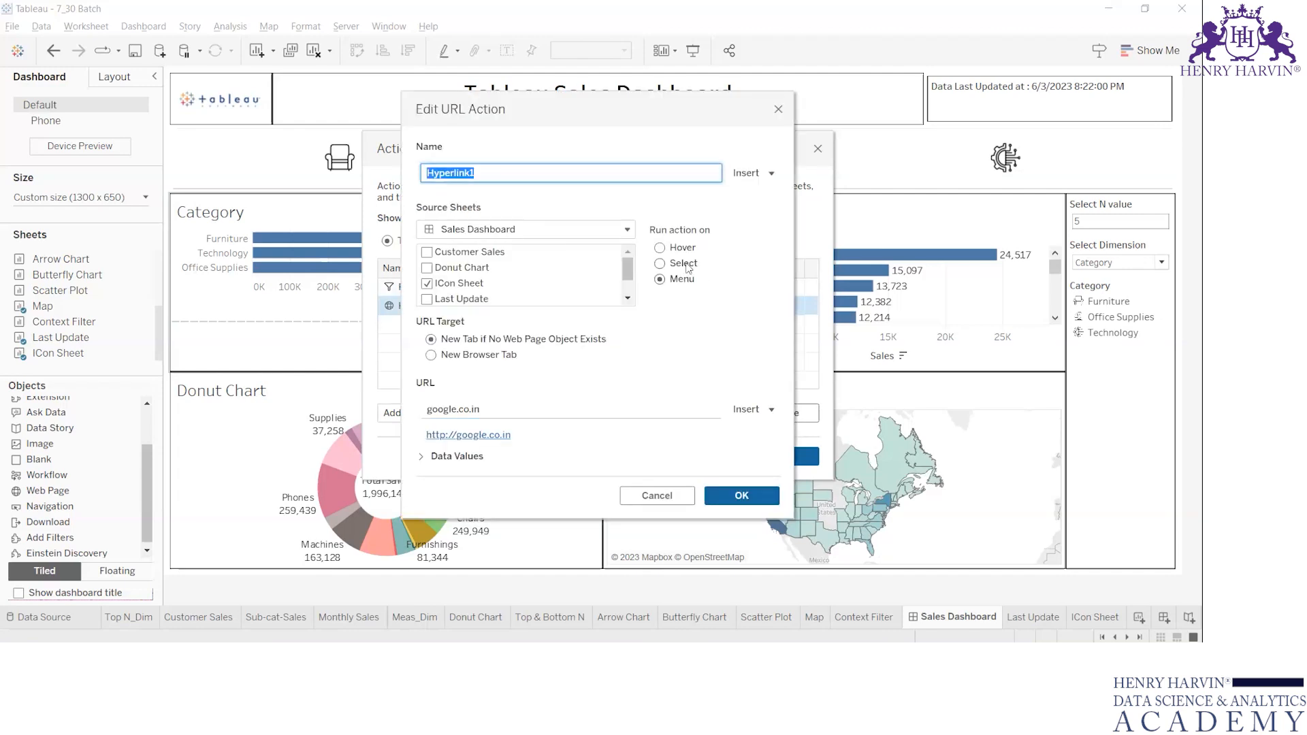
pyautogui.click(688, 267)
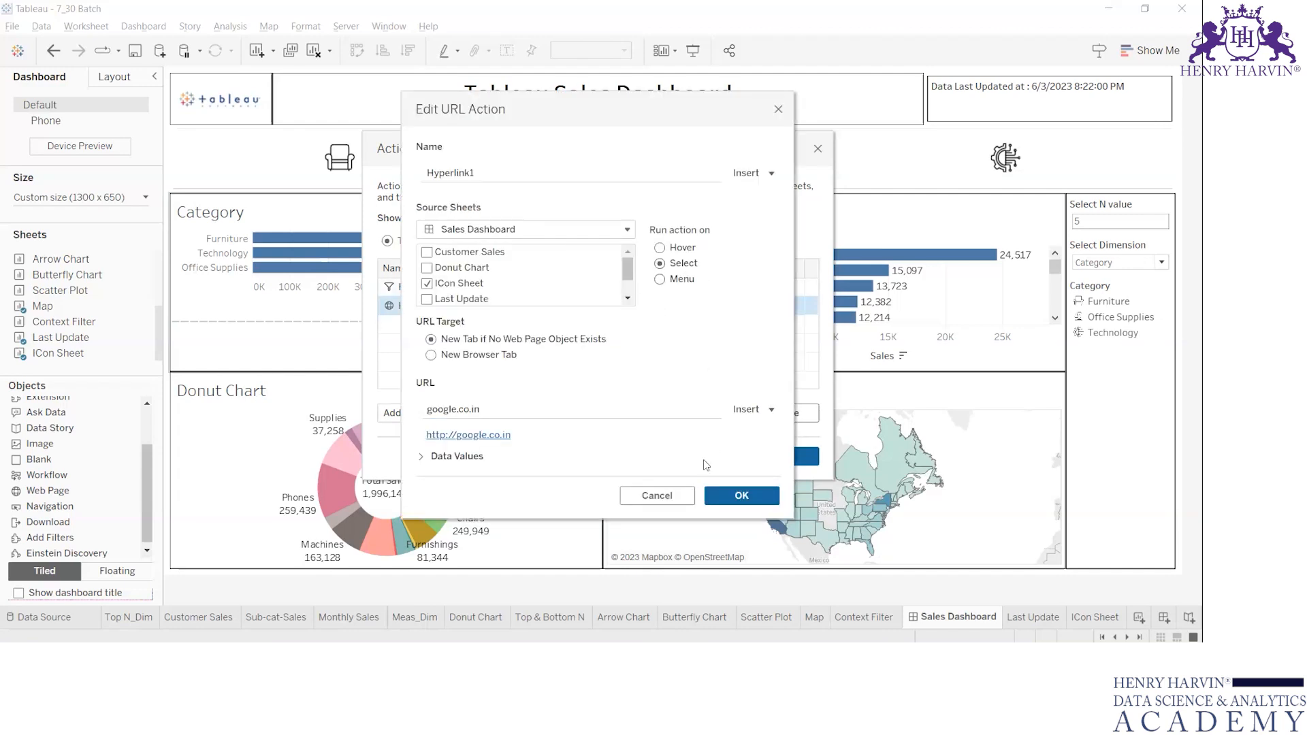
pyautogui.click(747, 497)
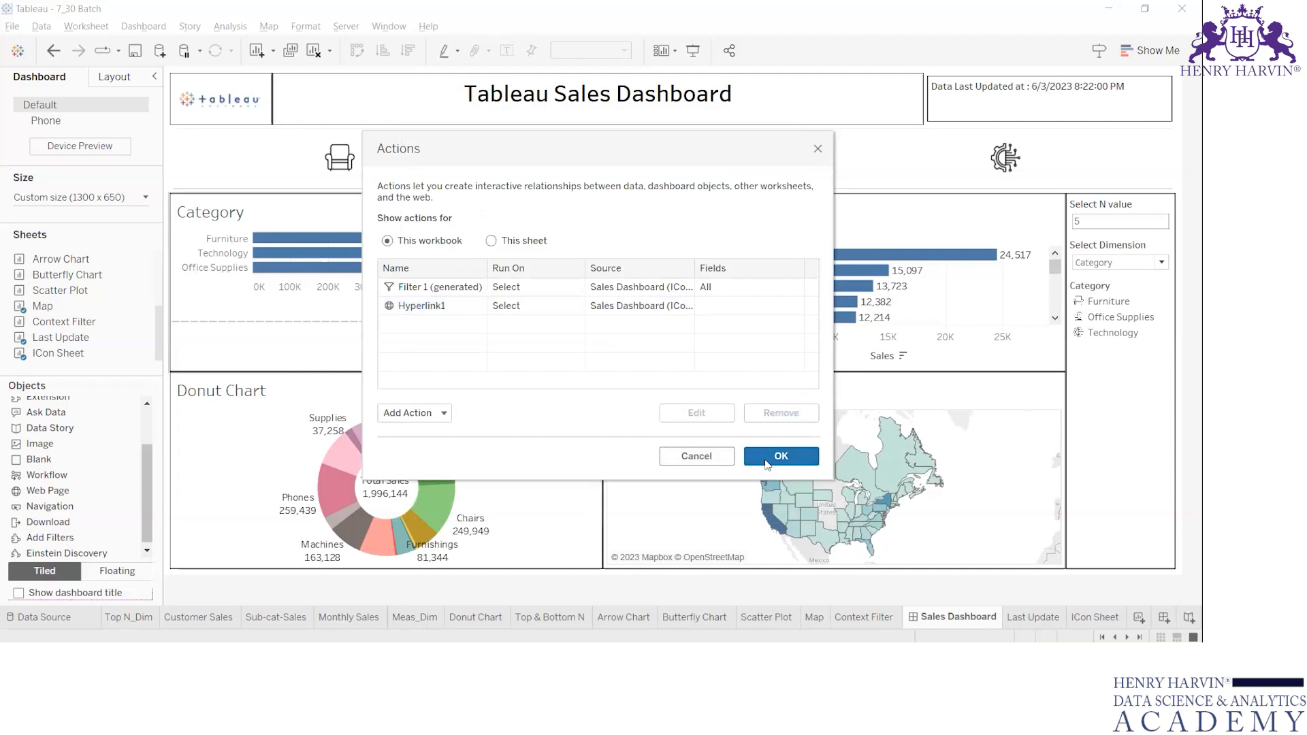
pyautogui.click(767, 463)
# Test the URL action by selecting the Furniture icon, and clear the selection.
pyautogui.click(343, 162)
pyautogui.click(344, 164)
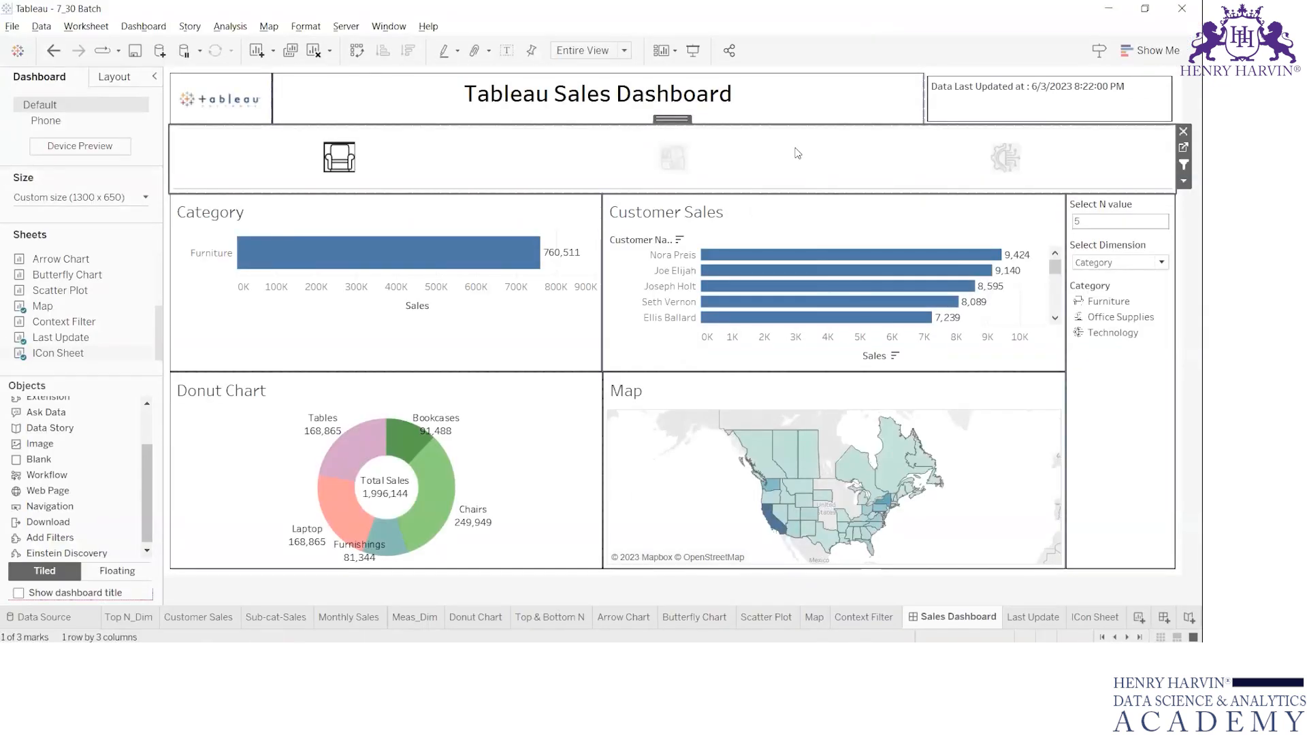
pyautogui.click(798, 153)
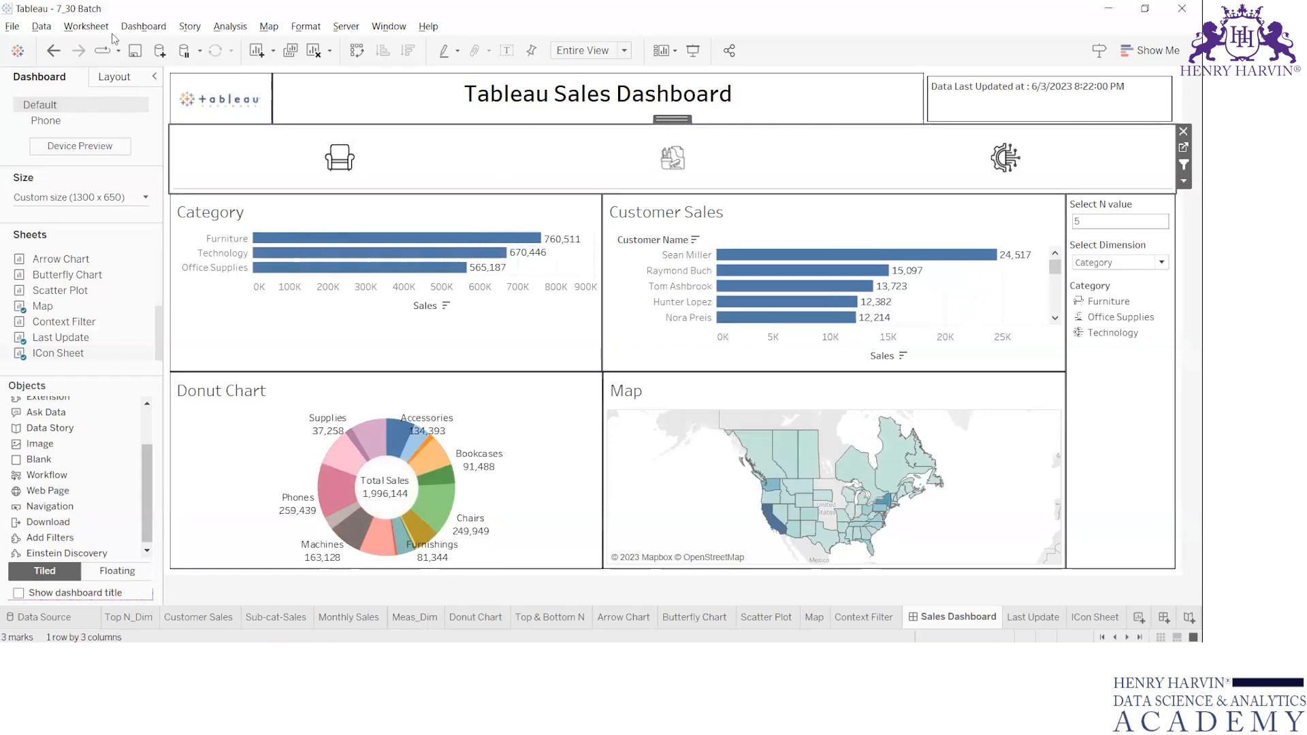
# Remove the Hyperlink1 and Filter 1 (generated) actions from the workbook and save the change.
pyautogui.click(86, 26)
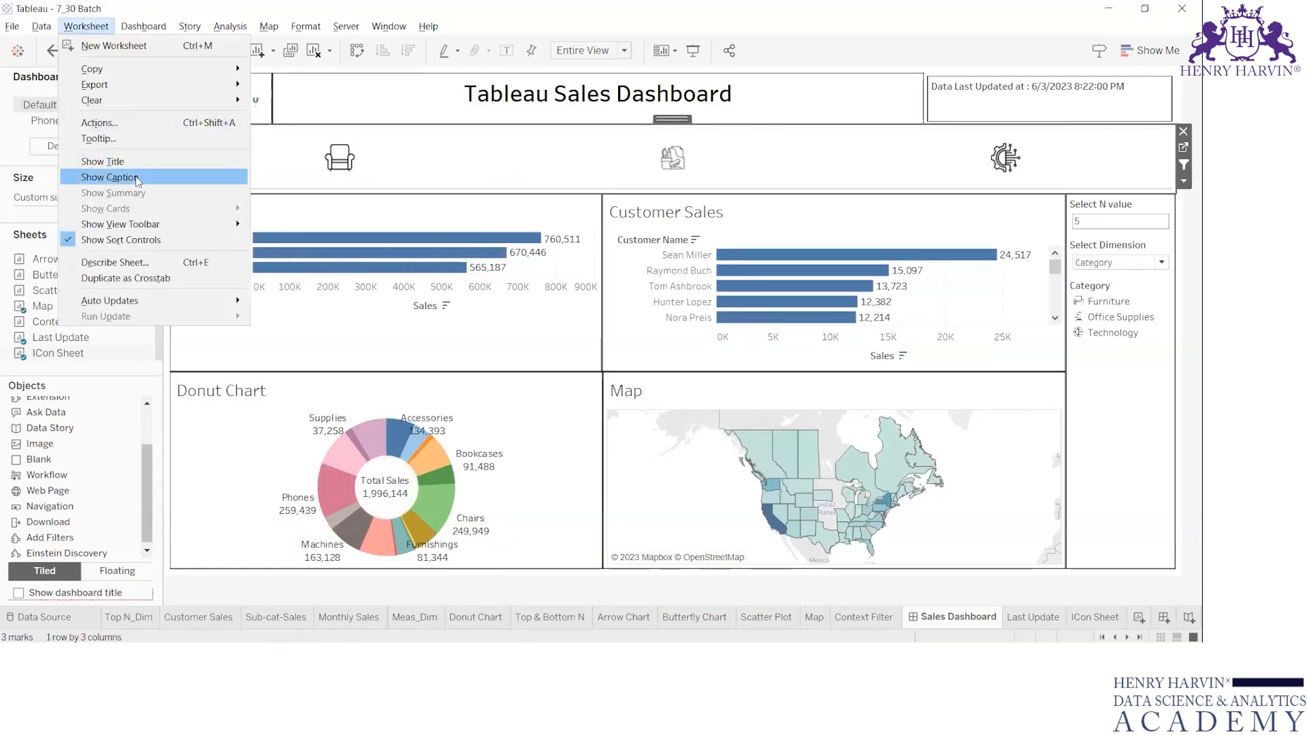
pyautogui.click(134, 128)
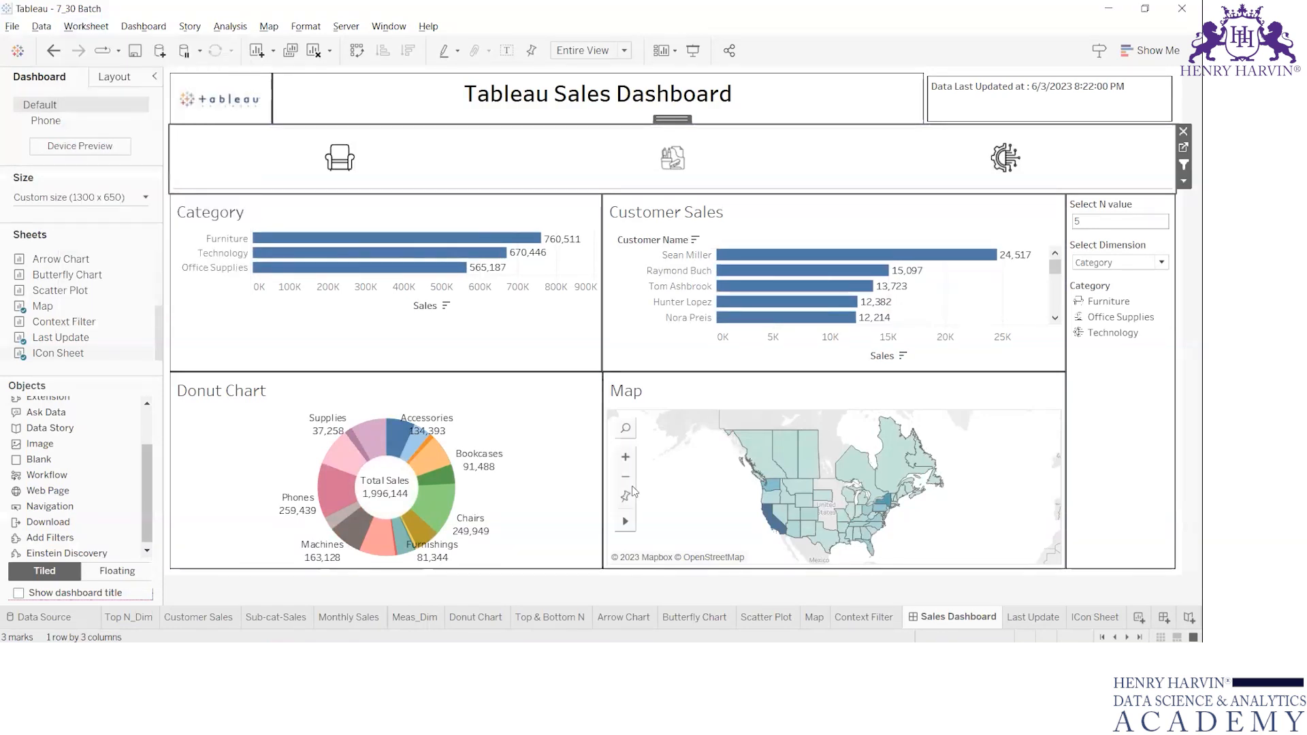
pyautogui.click(475, 308)
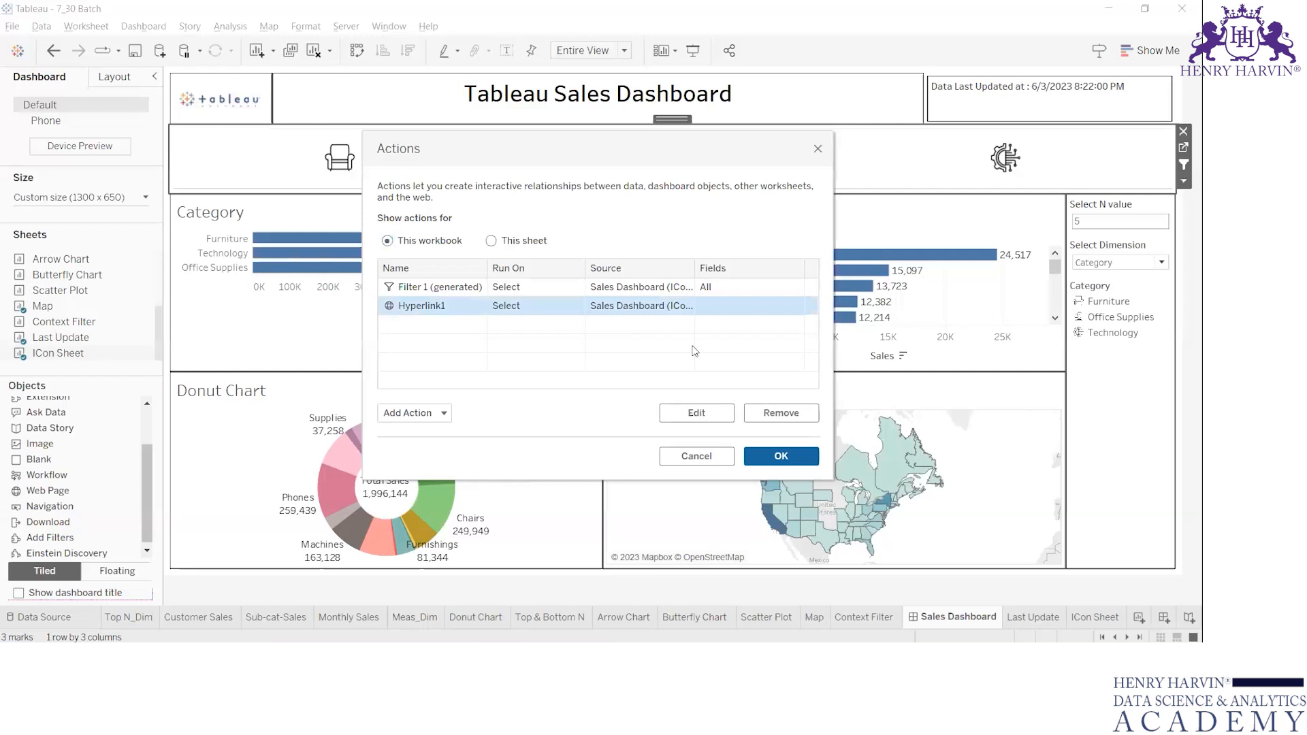
pyautogui.click(774, 407)
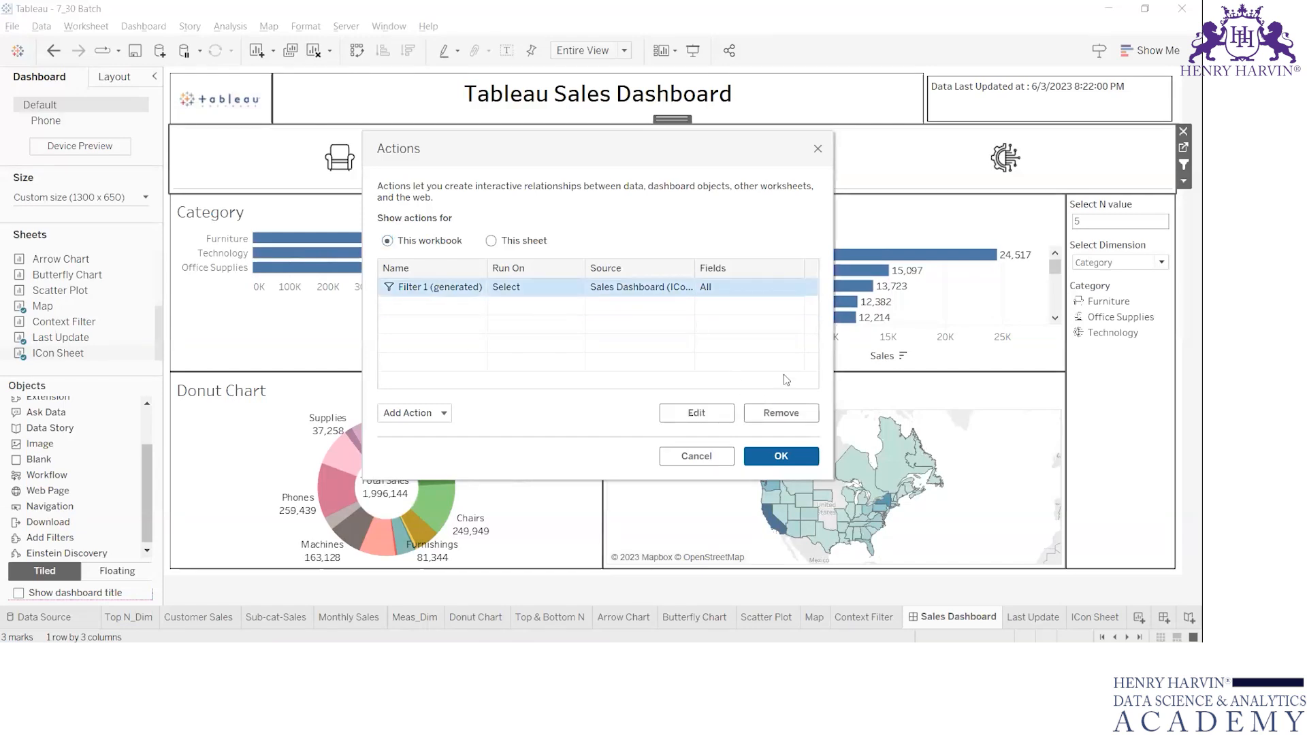
pyautogui.click(786, 412)
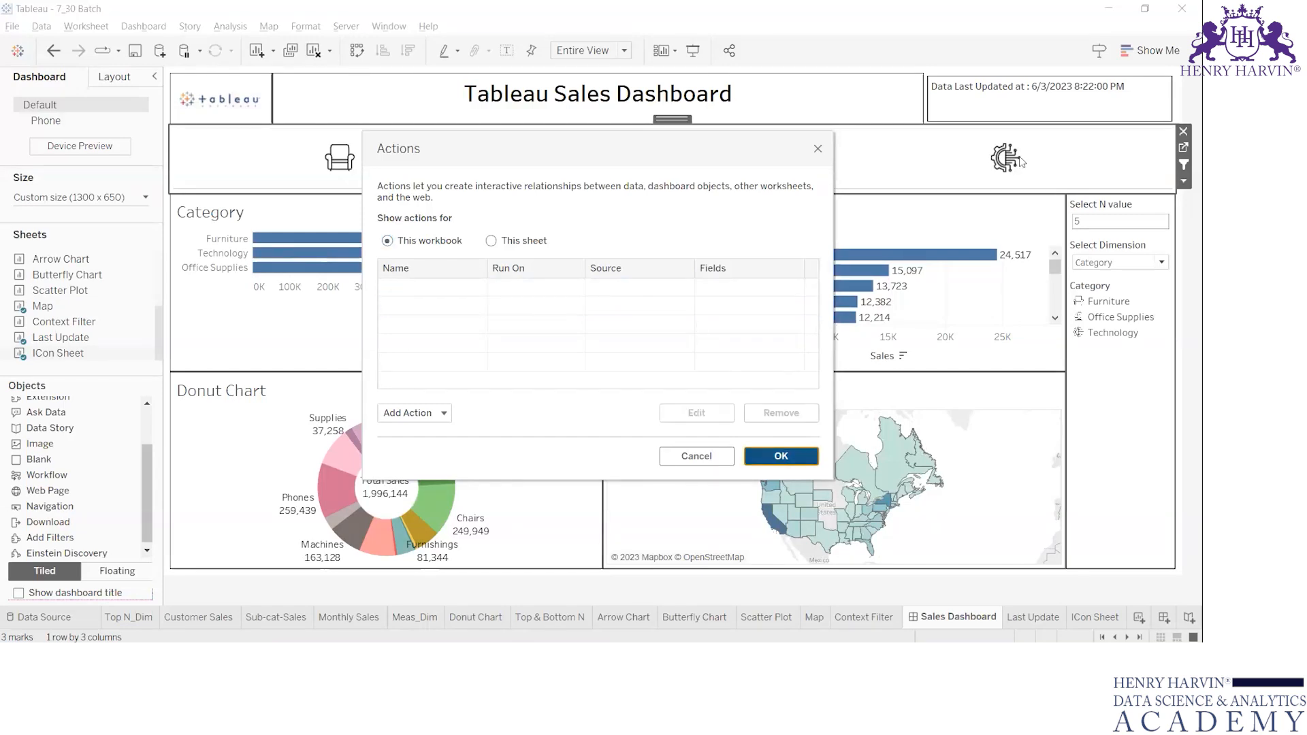
pyautogui.click(778, 461)
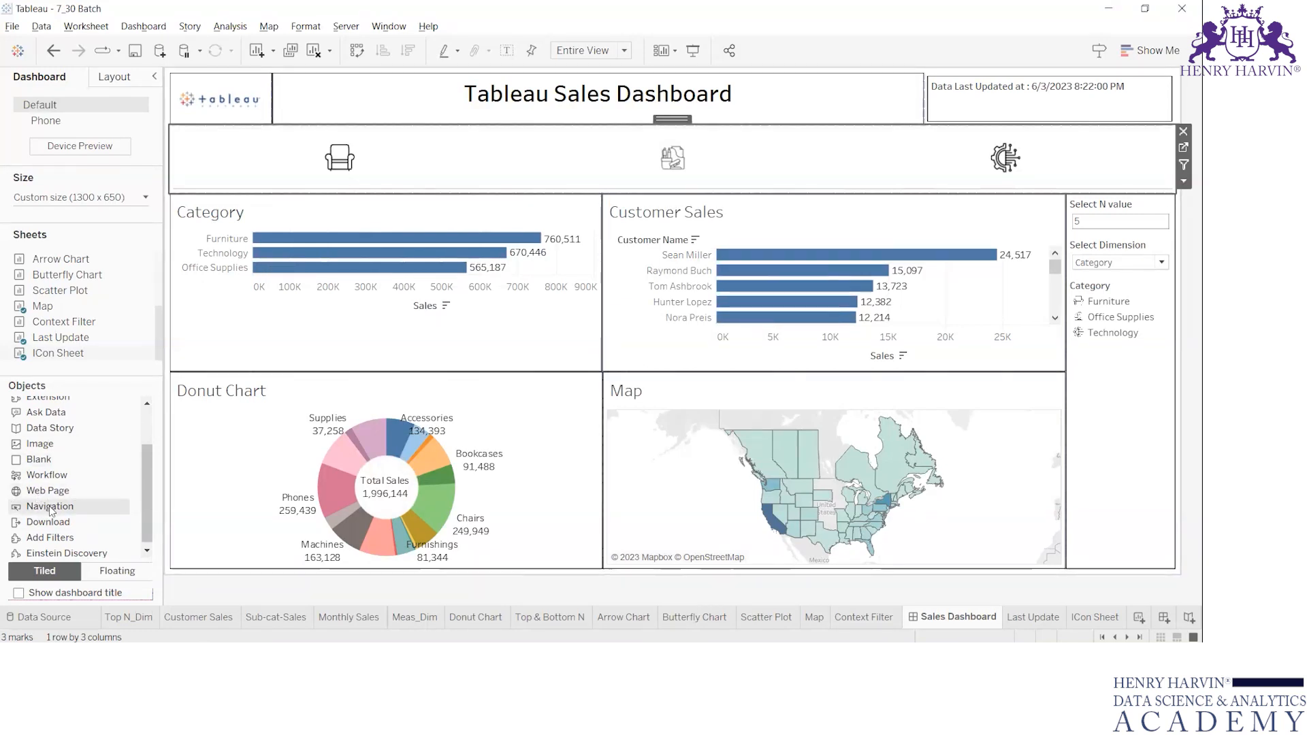
pyautogui.moveTo(51, 508); pyautogui.dragTo(197, 145)
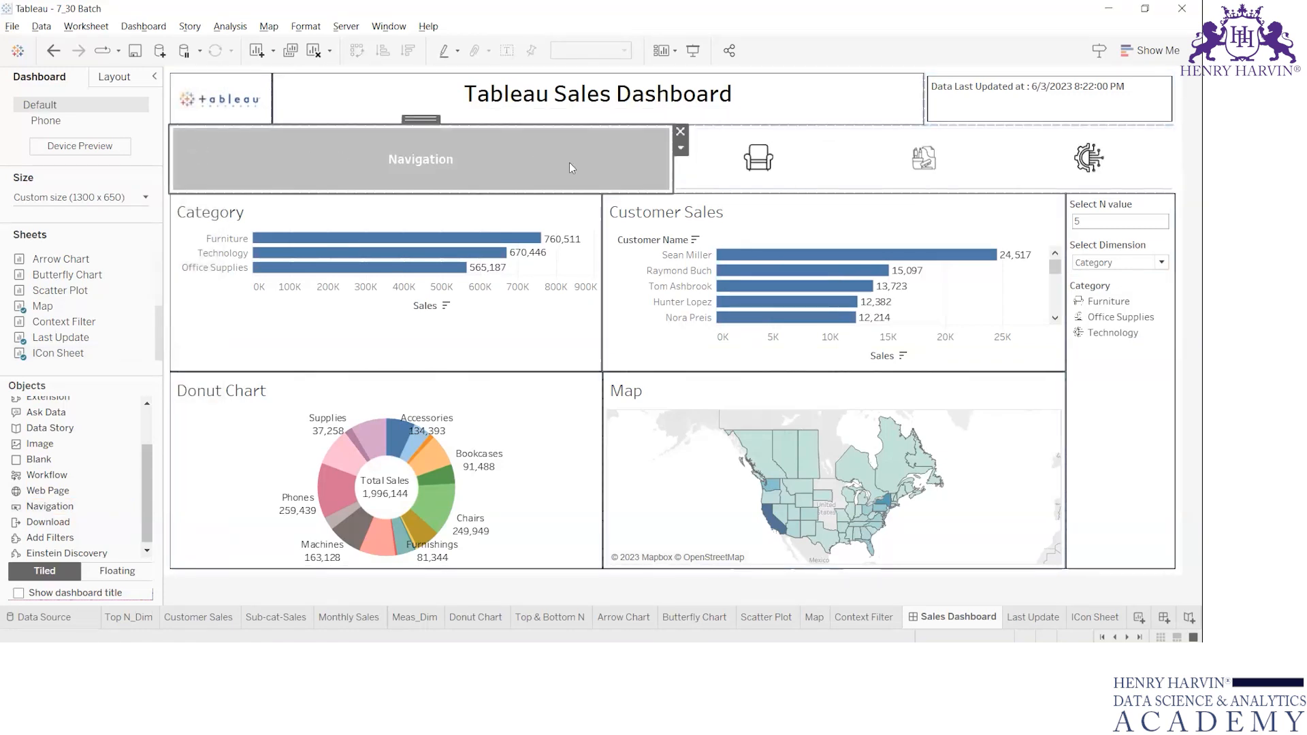
pyautogui.click(681, 148)
pyautogui.click(722, 167)
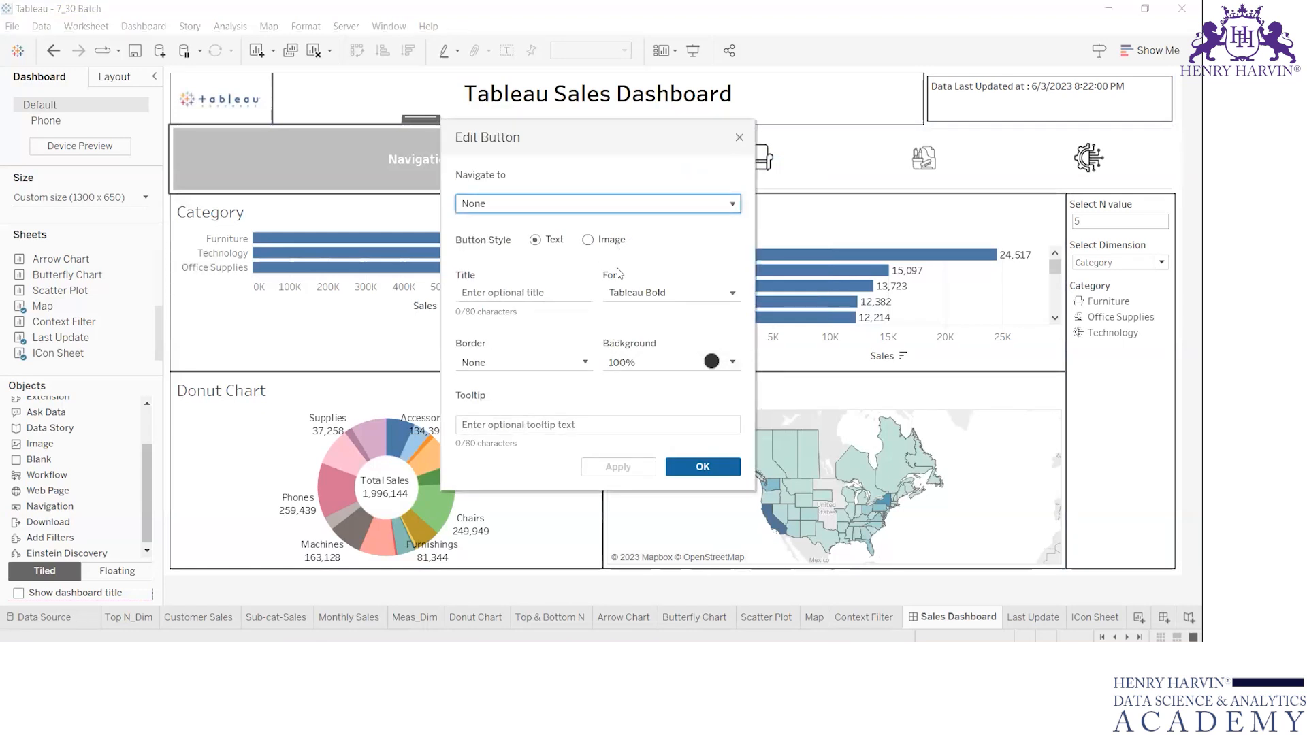
pyautogui.click(739, 139)
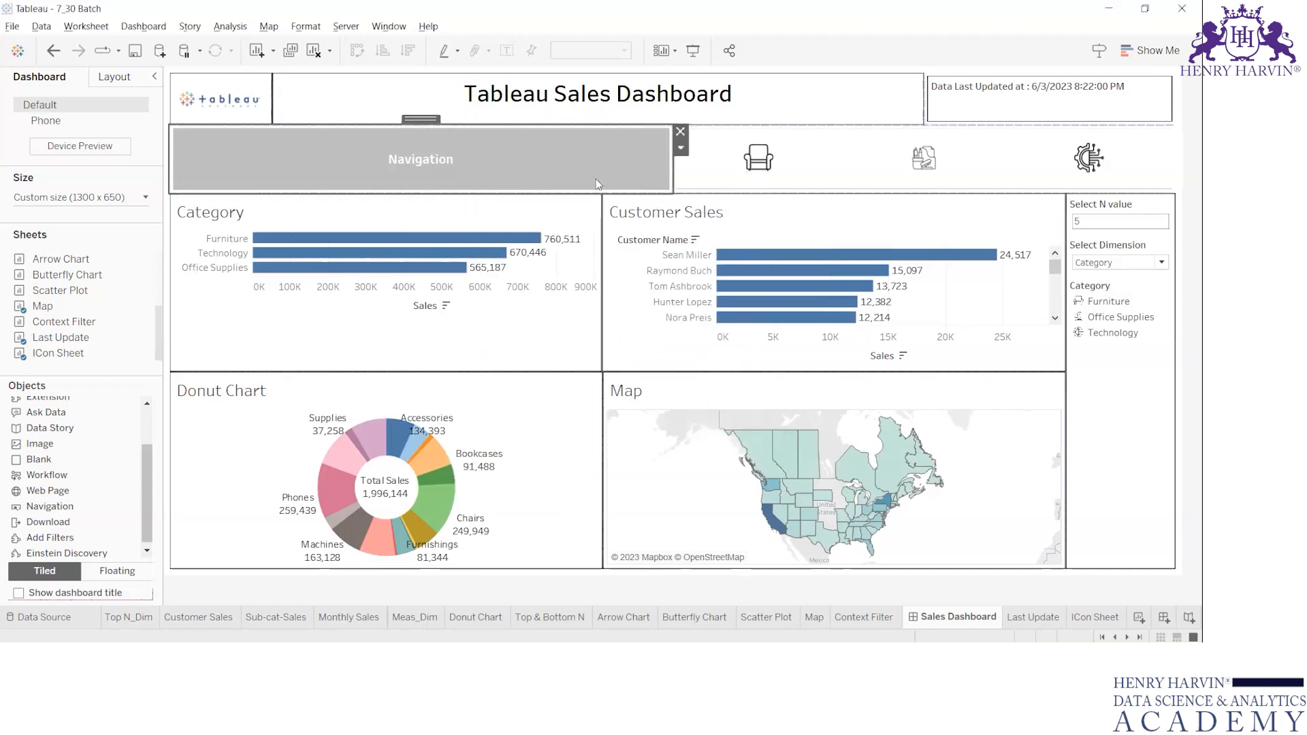
pyautogui.click(680, 132)
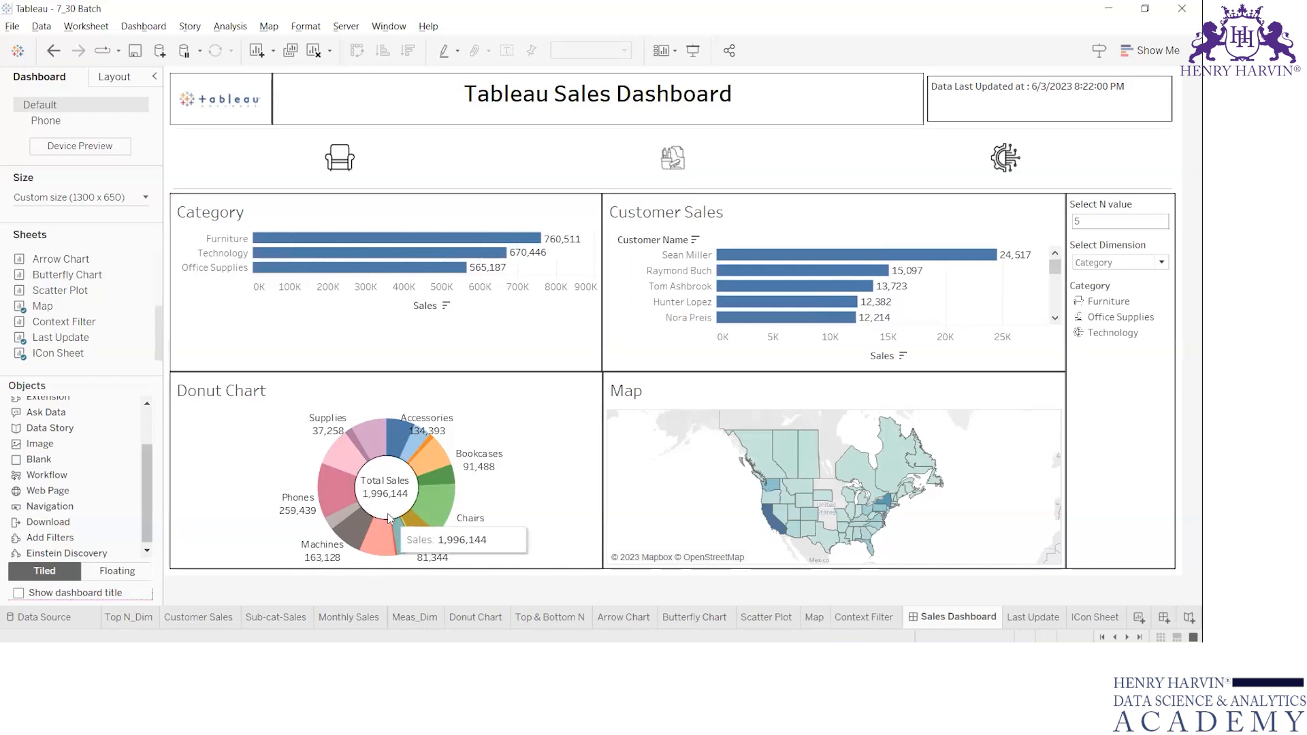
# Hide all sheets used by the Sales Dashboard and move its tab directly after Data Source.
pyautogui.rightClick(932, 621)
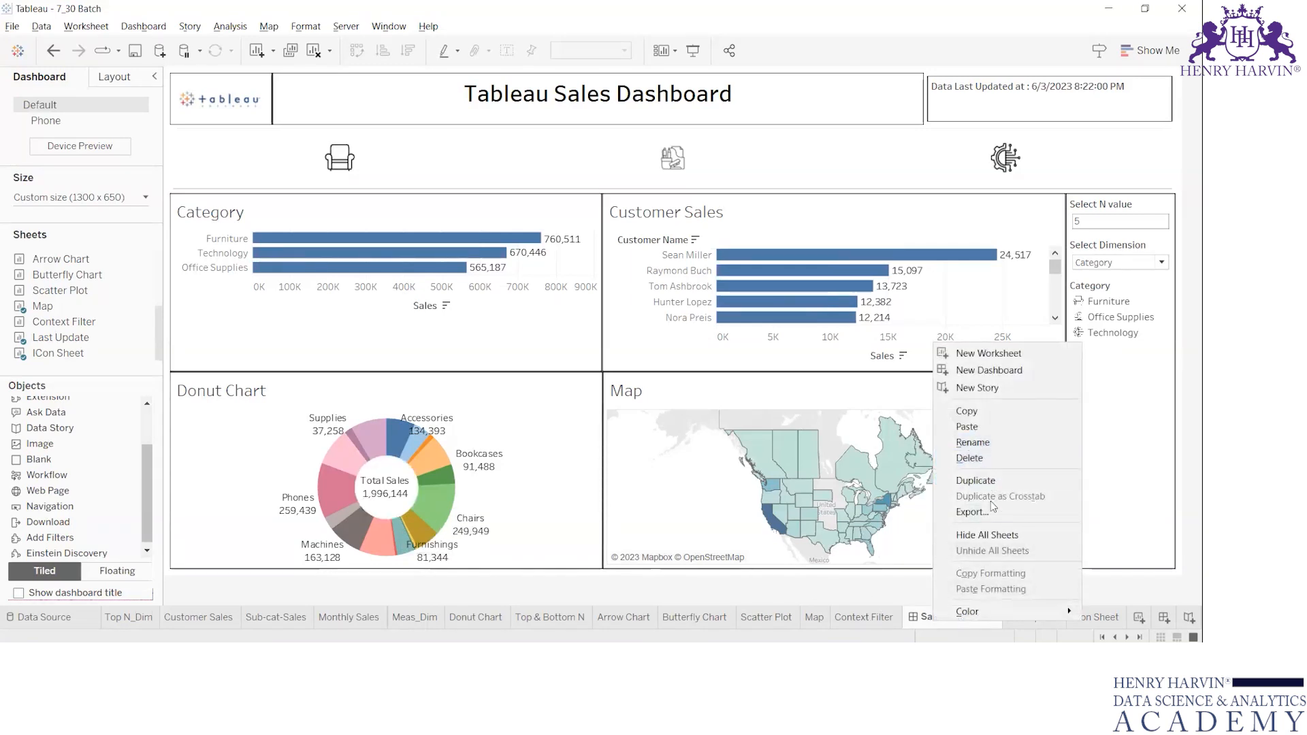
pyautogui.click(987, 535)
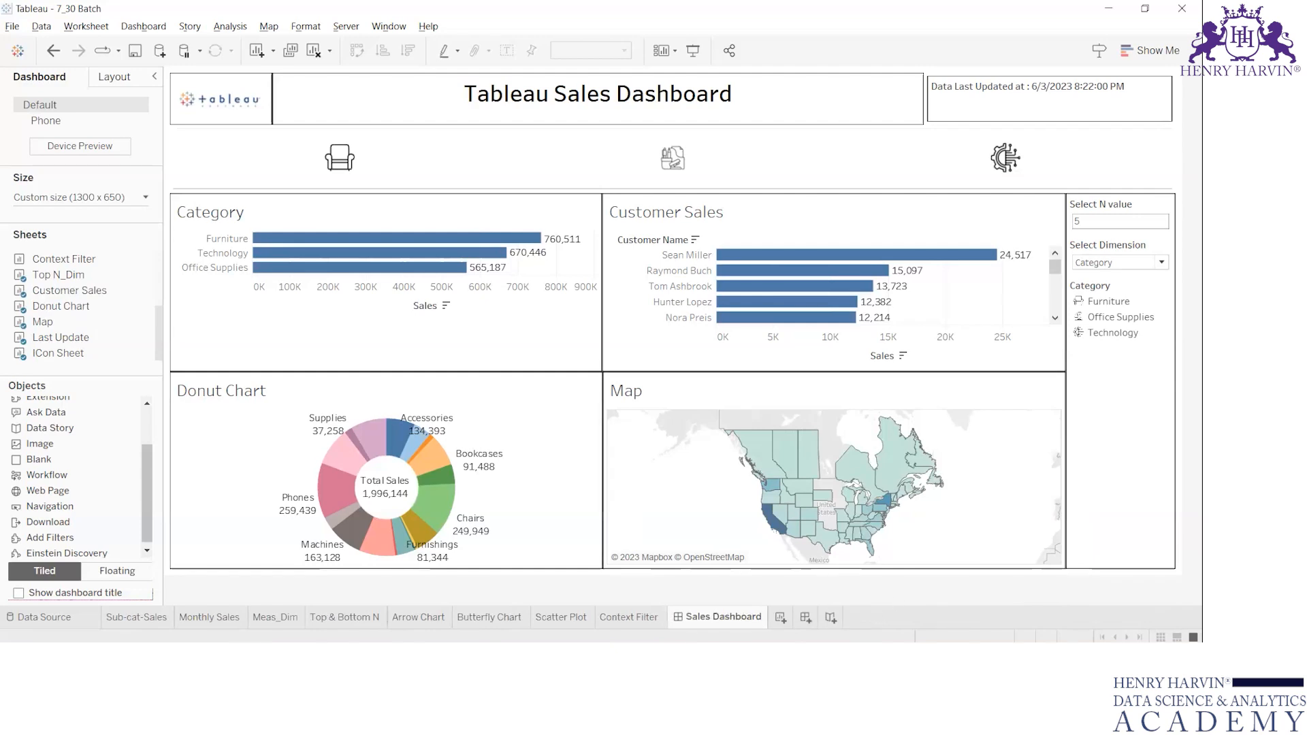
pyautogui.moveTo(143, 603); pyautogui.dragTo(123, 620)
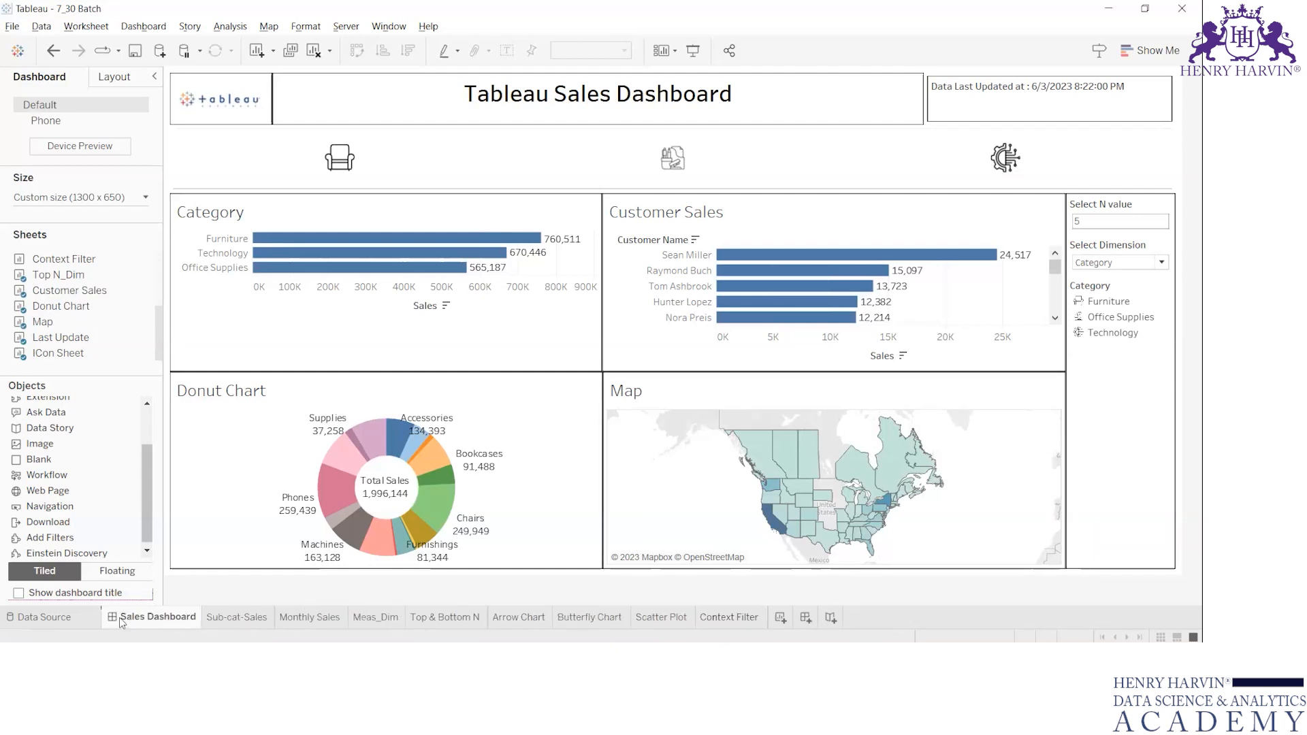
# Create a new dashboard and place Monthly Sales and Meas_Dim on it, with Arrow Chart and Butterfly Chart above them.
pyautogui.click(799, 623)
pyautogui.moveTo(80, 259); pyautogui.dragTo(387, 268)
pyautogui.moveTo(57, 274); pyautogui.dragTo(309, 241)
pyautogui.moveTo(109, 292)
pyautogui.mouseDown()
pyautogui.moveTo(572, 243)
pyautogui.moveTo(776, 283)
pyautogui.moveTo(660, 242)
pyautogui.moveTo(238, 302)
pyautogui.mouseUp()
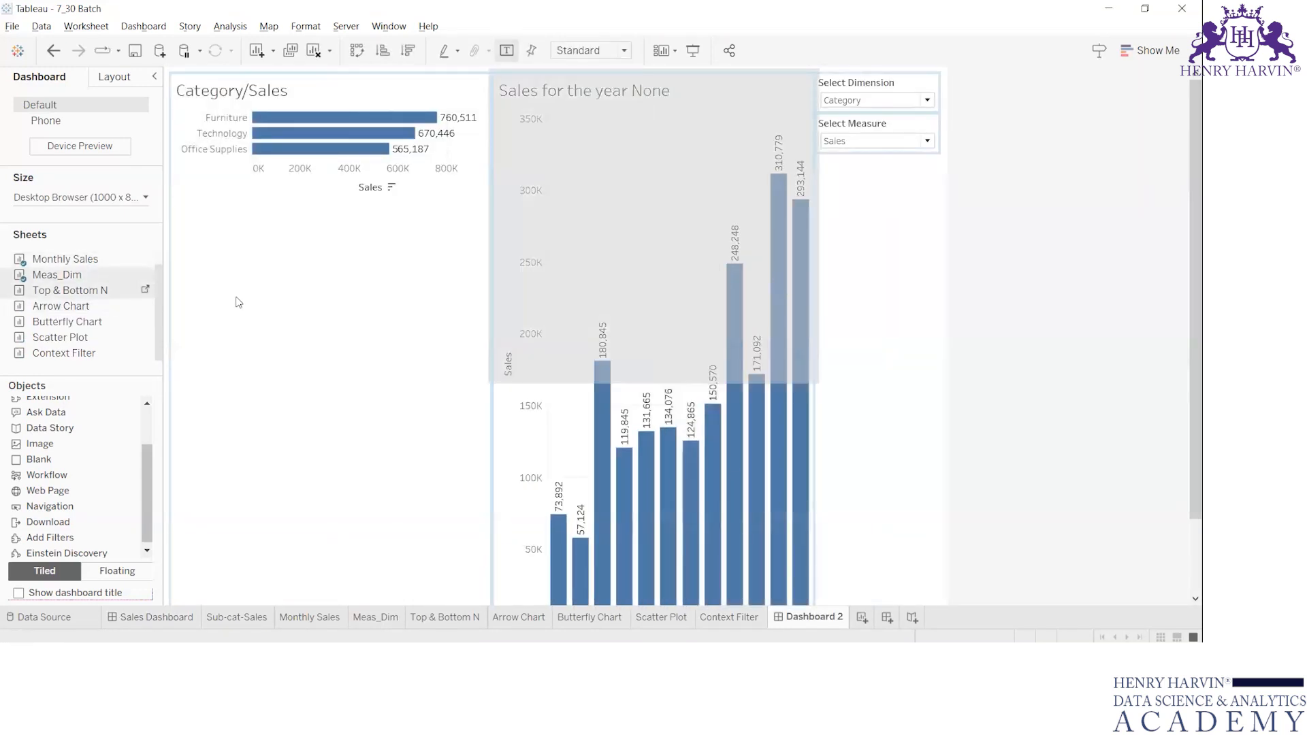
pyautogui.moveTo(121, 323); pyautogui.dragTo(307, 162)
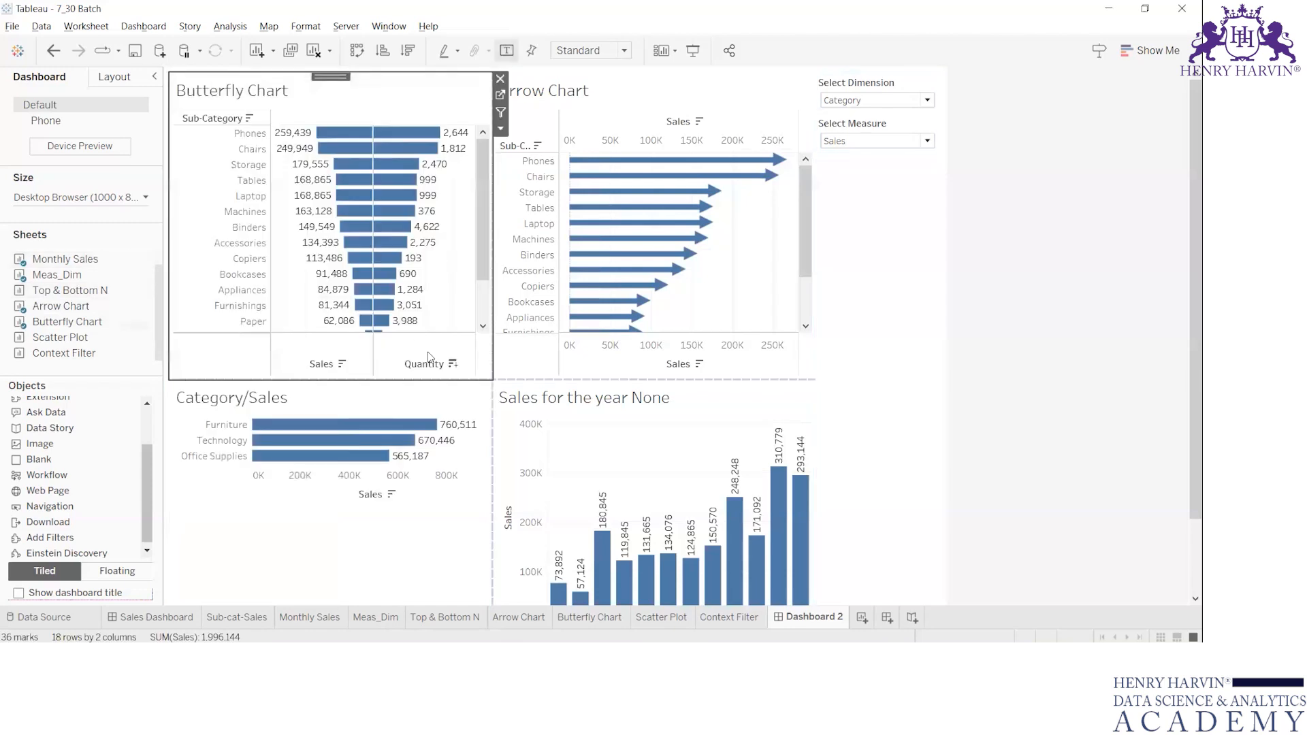
# Rename the new dashboard as Extra.
pyautogui.doubleClick(811, 619)
pyautogui.write('E')
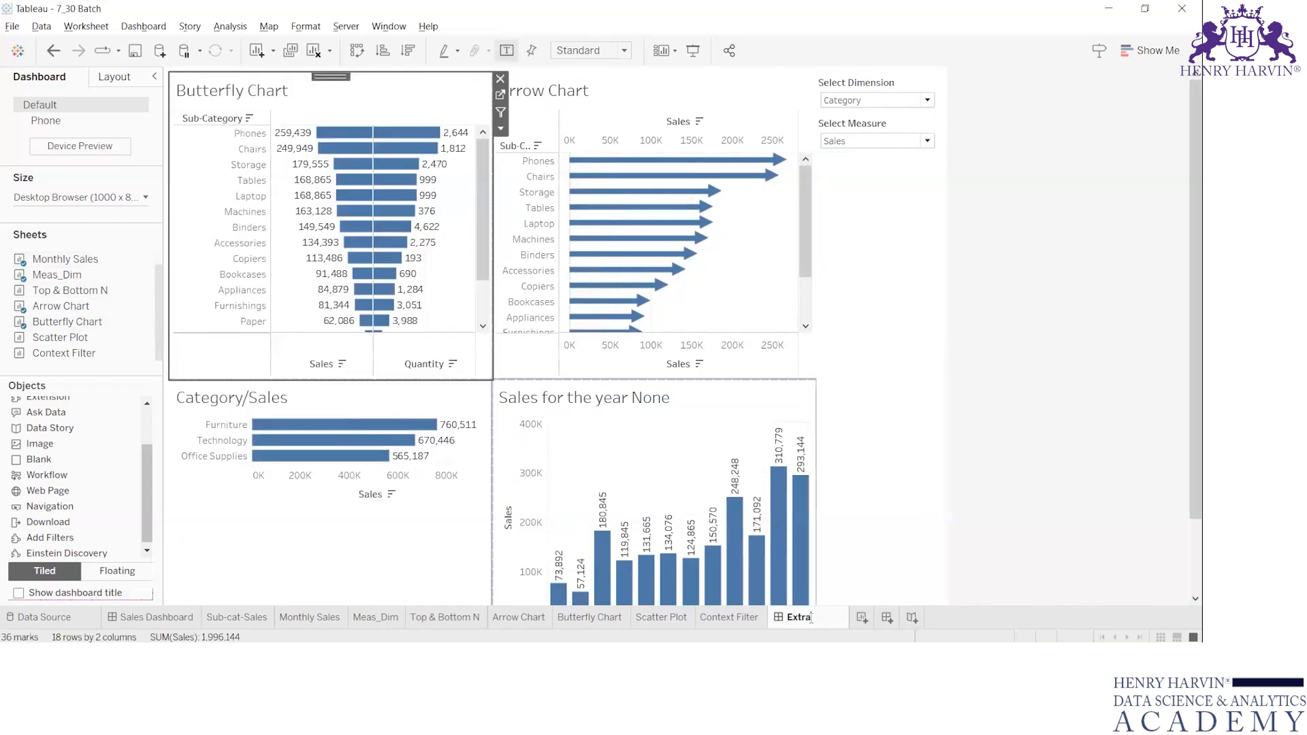
pyautogui.press('Return')
# Move the Extra dashboard's tab directly after Sales Dashboard and hide all sheets it uses.
pyautogui.moveTo(810, 623); pyautogui.dragTo(221, 622)
pyautogui.rightClick(219, 619)
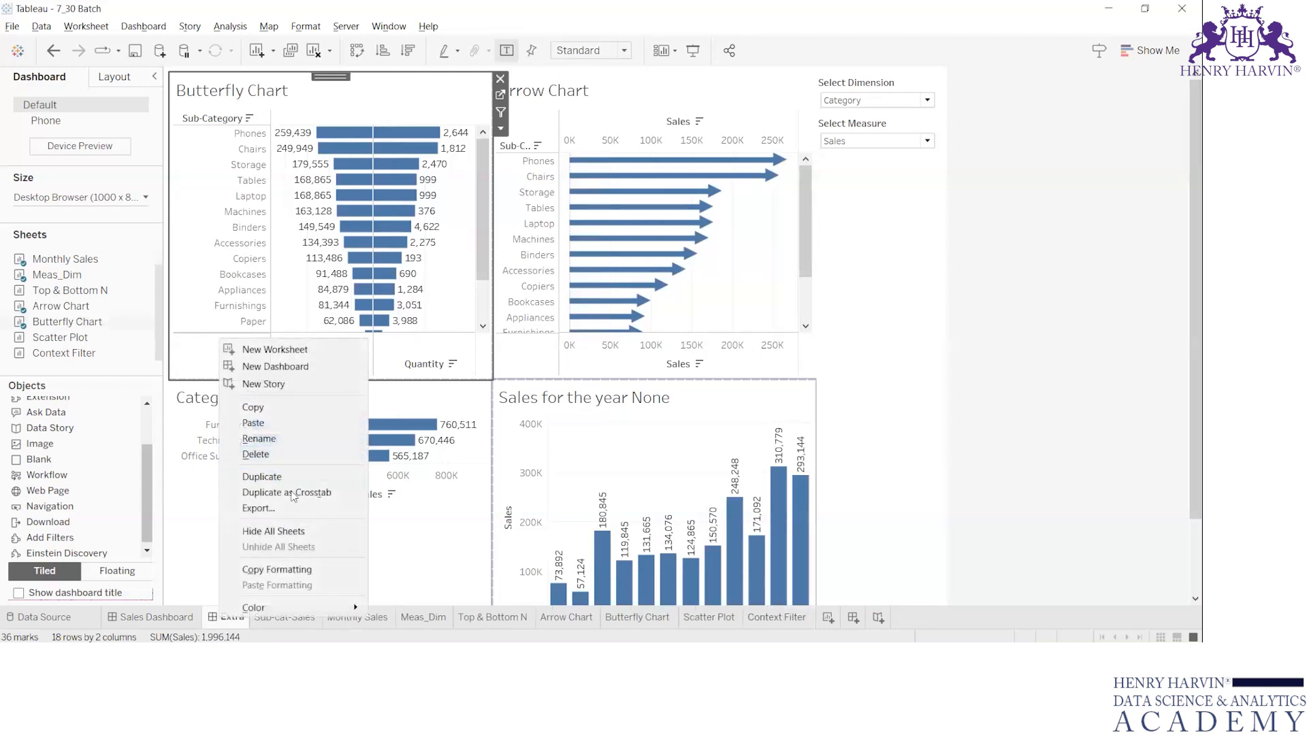
pyautogui.click(293, 532)
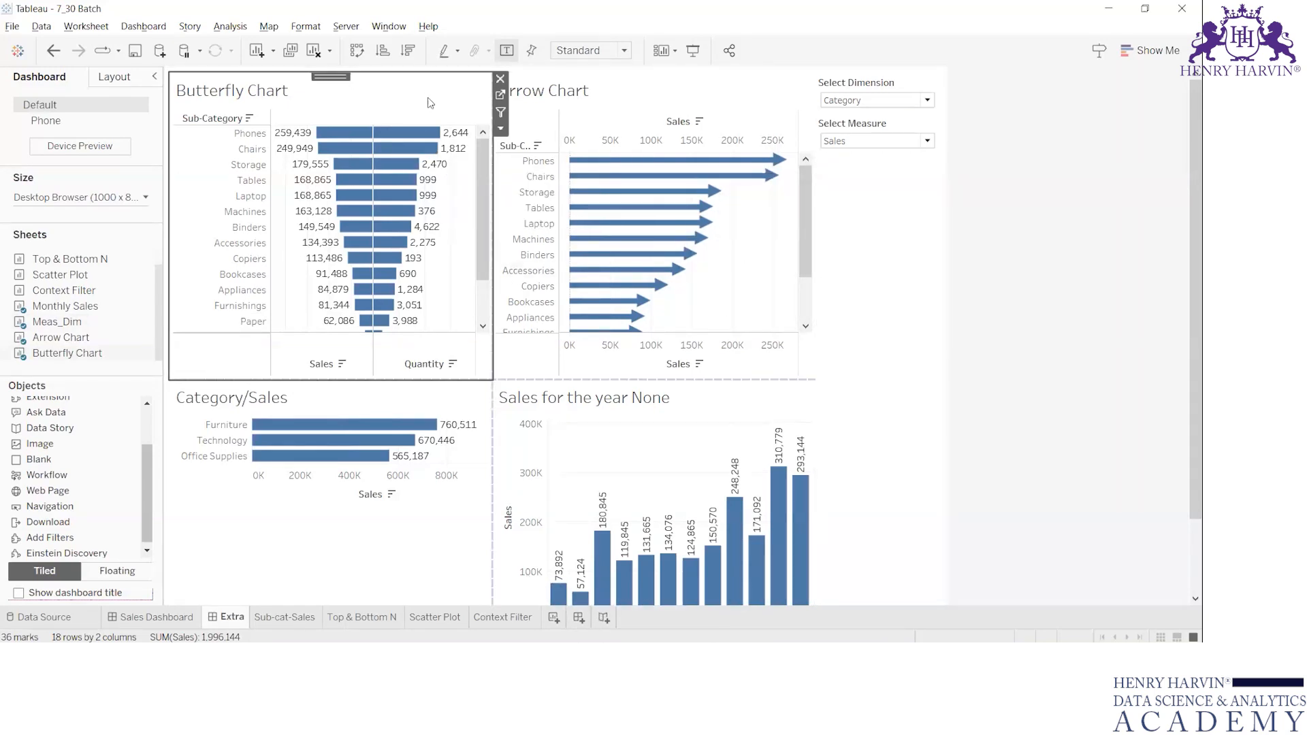
# Create a new dashboard with Top & Bottom N and Sub-cat-Sales above Scatter Plot and Context Filter.
pyautogui.click(578, 618)
pyautogui.moveTo(92, 300)
pyautogui.moveTo(65, 259); pyautogui.dragTo(345, 339)
pyautogui.moveTo(60, 289); pyautogui.dragTo(361, 458)
pyautogui.moveTo(63, 305); pyautogui.dragTo(696, 472)
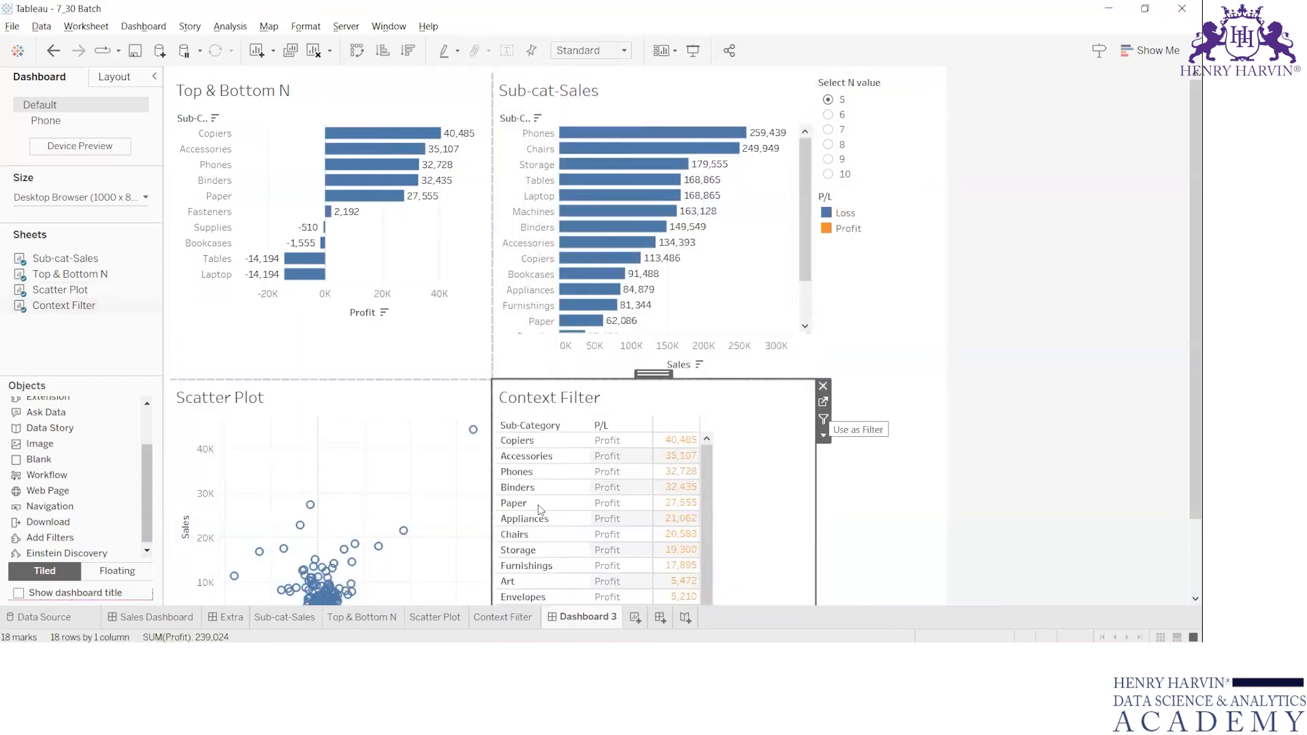
# Hide all sheets used by the new dashboard and rename it as Detail.
pyautogui.rightClick(577, 615)
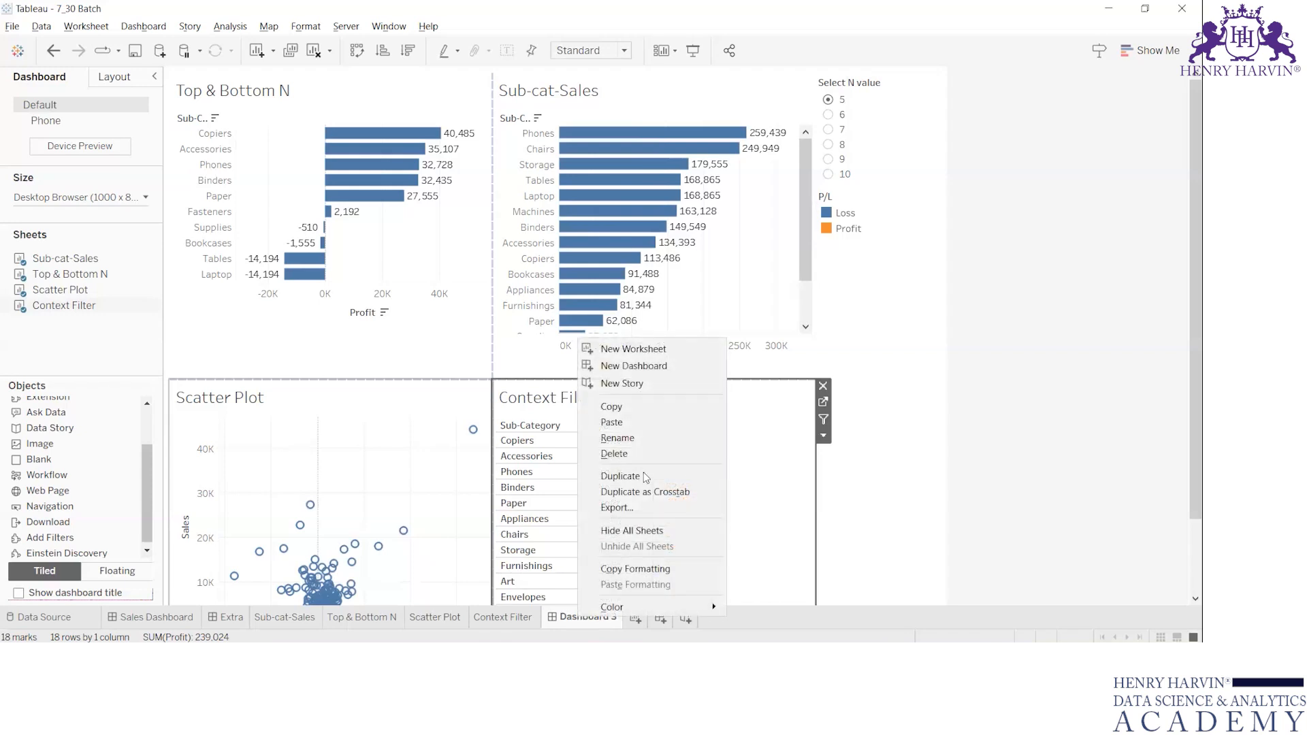
pyautogui.click(640, 531)
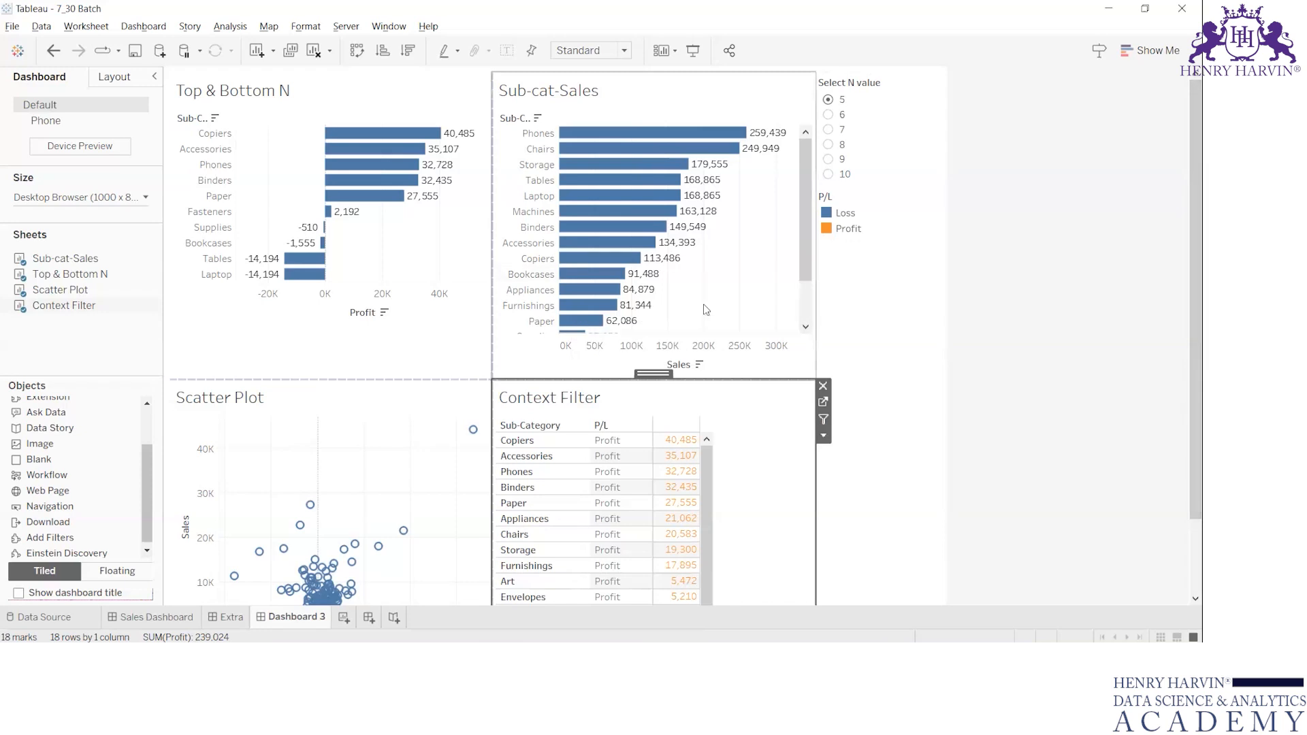
pyautogui.doubleClick(282, 623)
pyautogui.write('Detail')
pyautogui.press('Return')
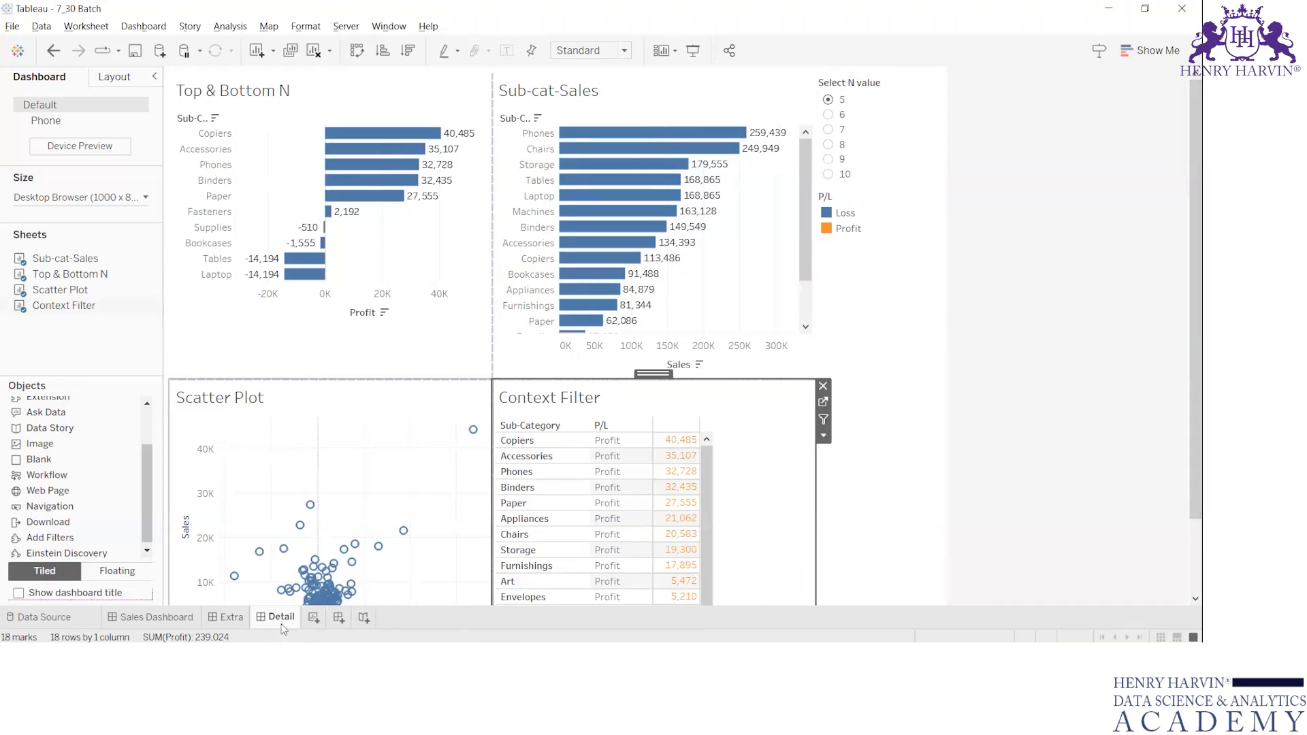
# Create another empty dashboard and name it Index.
pyautogui.click(153, 618)
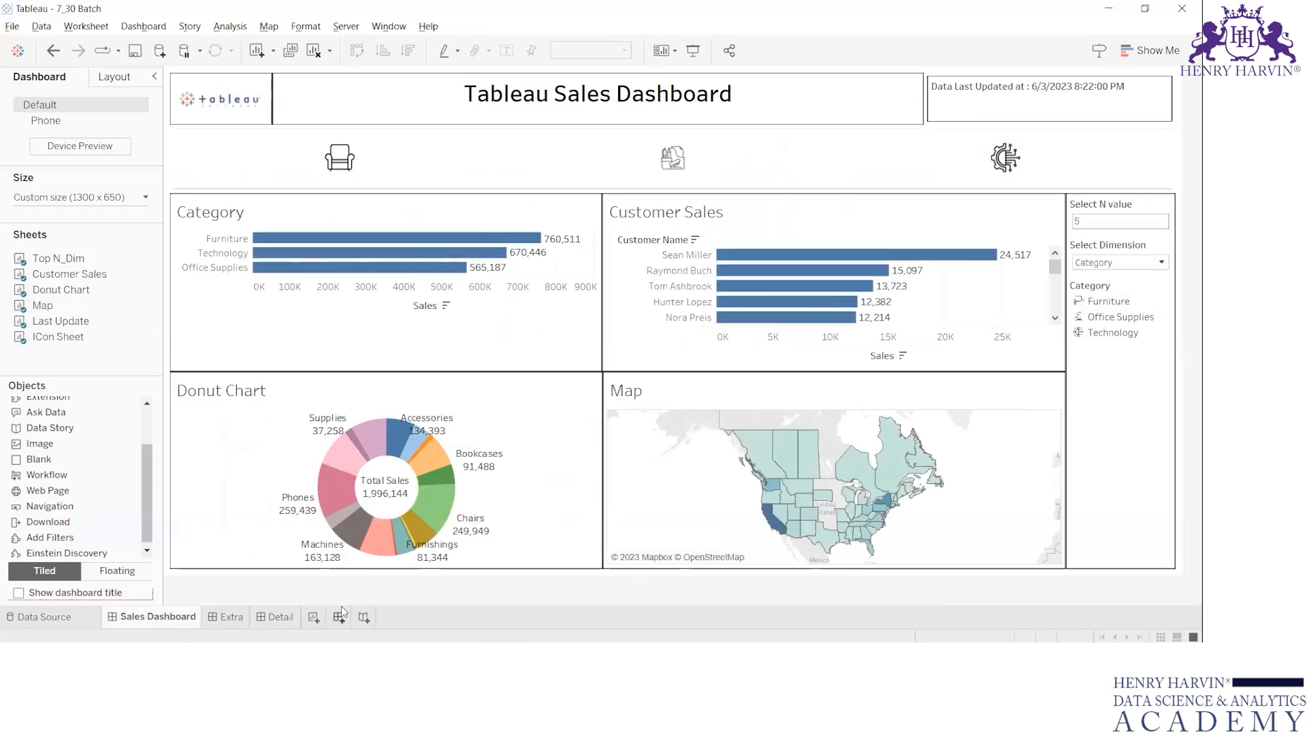
pyautogui.click(339, 617)
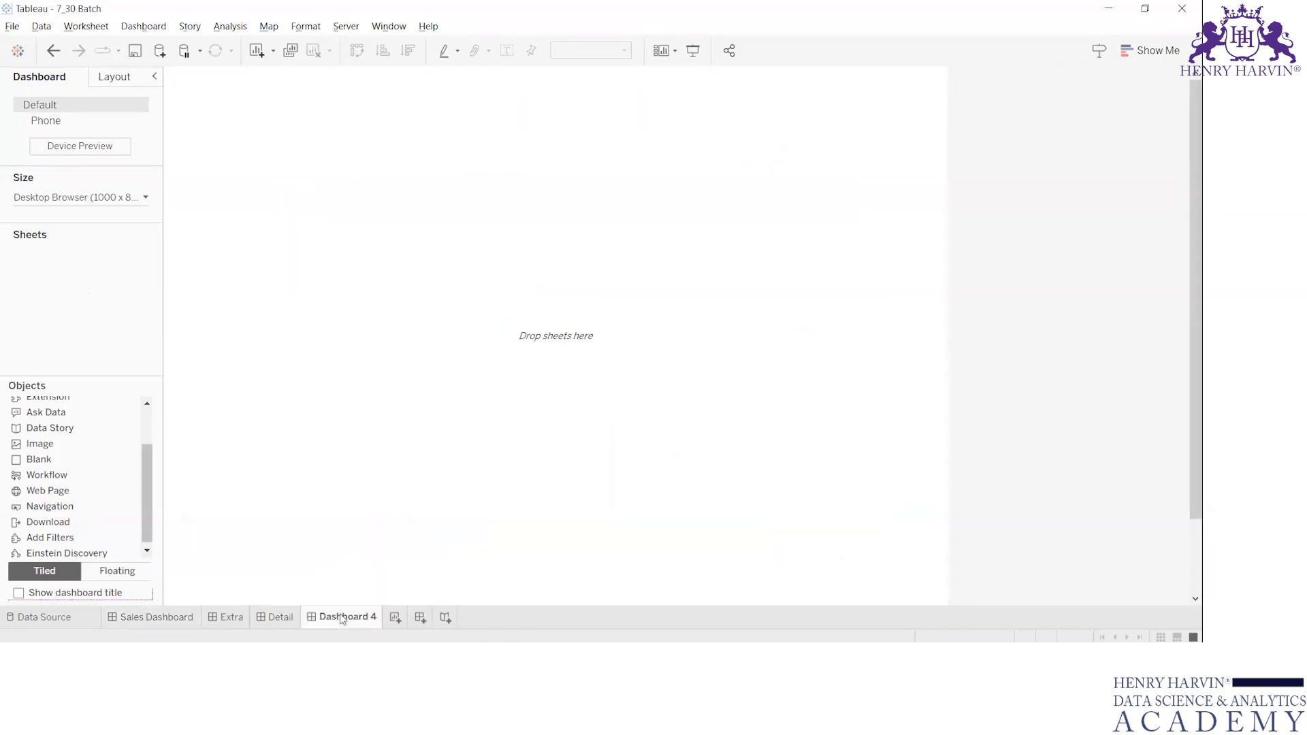
pyautogui.doubleClick(342, 617)
pyautogui.write('In')
pyautogui.press('Return')
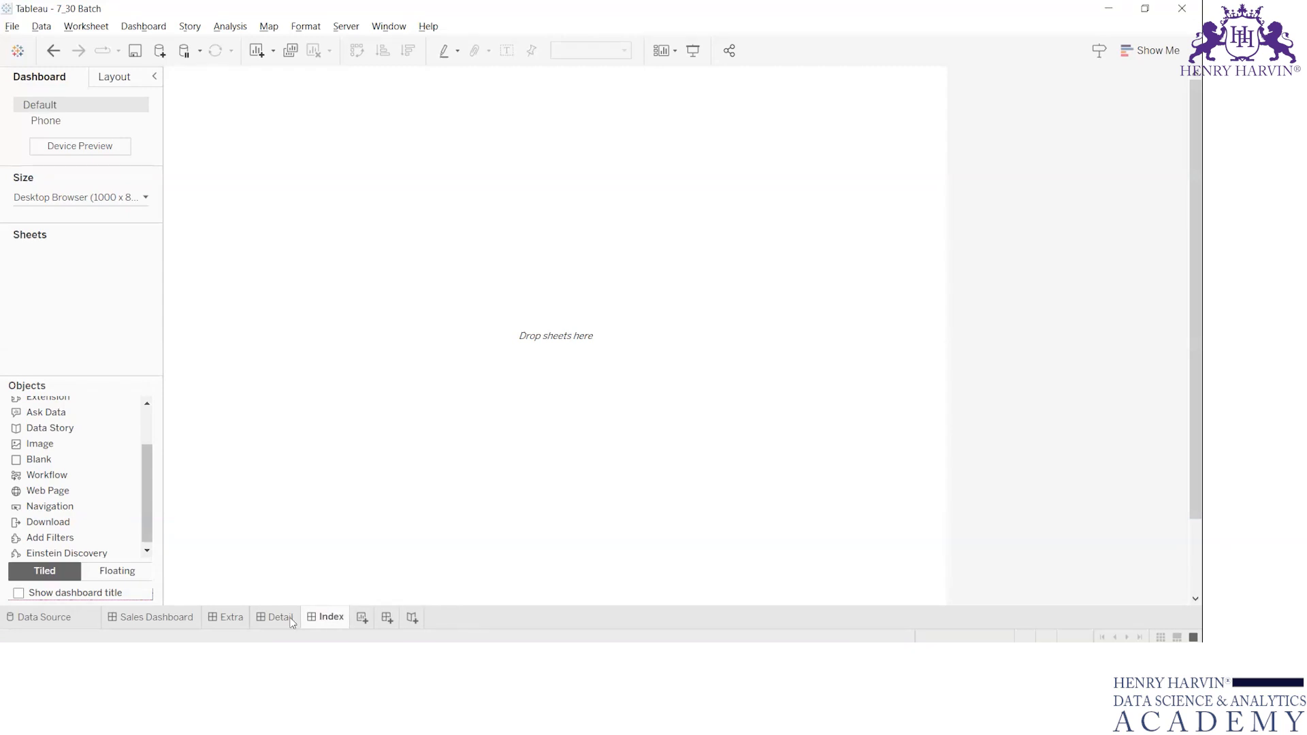
pyautogui.moveTo(166, 614)
pyautogui.scroll(2, 83, 436)
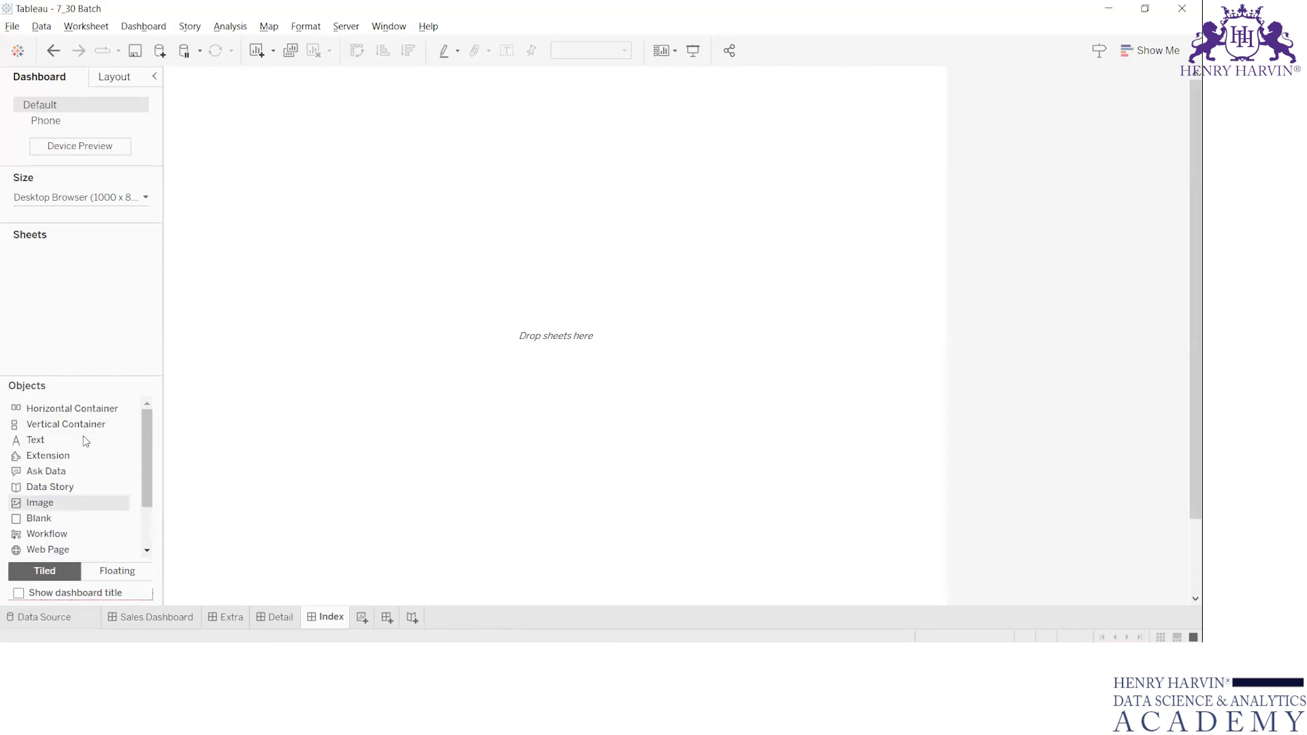
pyautogui.scroll(-2, 53, 537)
pyautogui.click(52, 522)
pyautogui.moveTo(39, 508); pyautogui.dragTo(305, 288)
pyautogui.hotkey('ctrl', 'z')
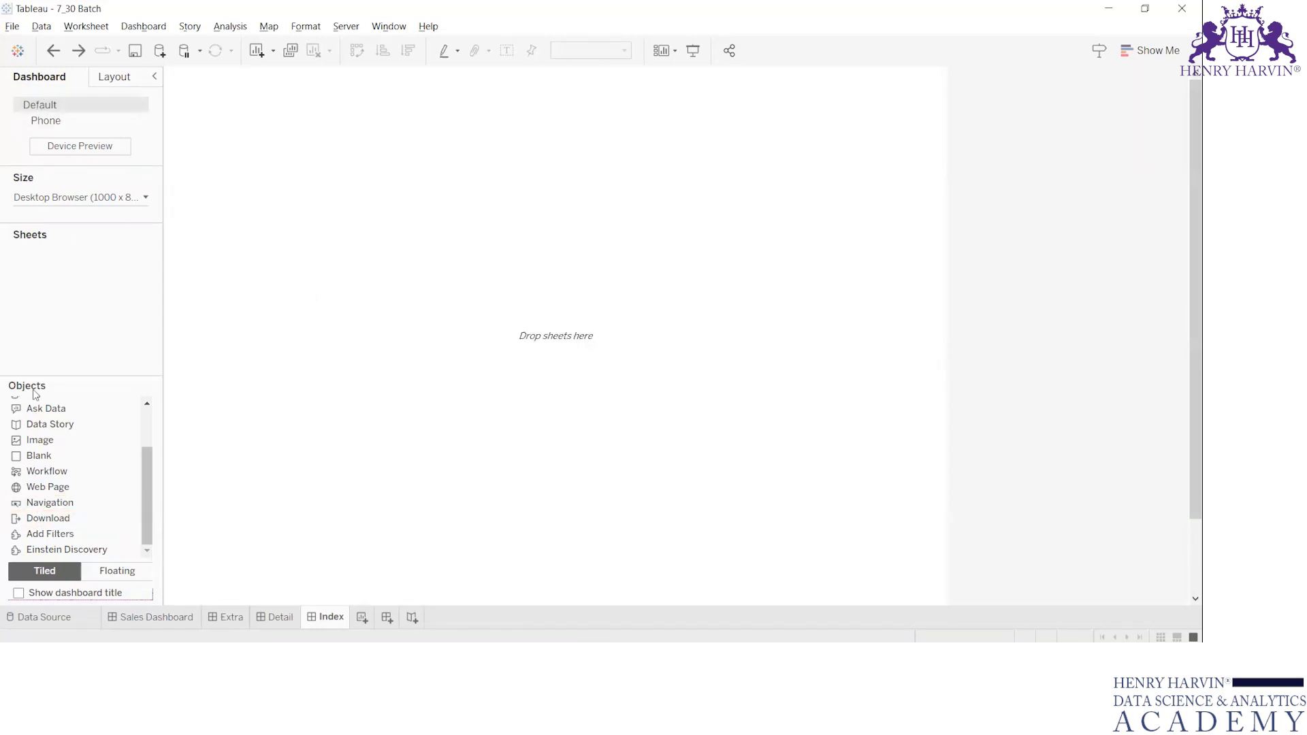
# Lay out the Index dashboard with stacked layout containers and shrink the upper one to a narrow strip.
pyautogui.scroll(2, 75, 436)
pyautogui.moveTo(79, 408); pyautogui.dragTo(300, 356)
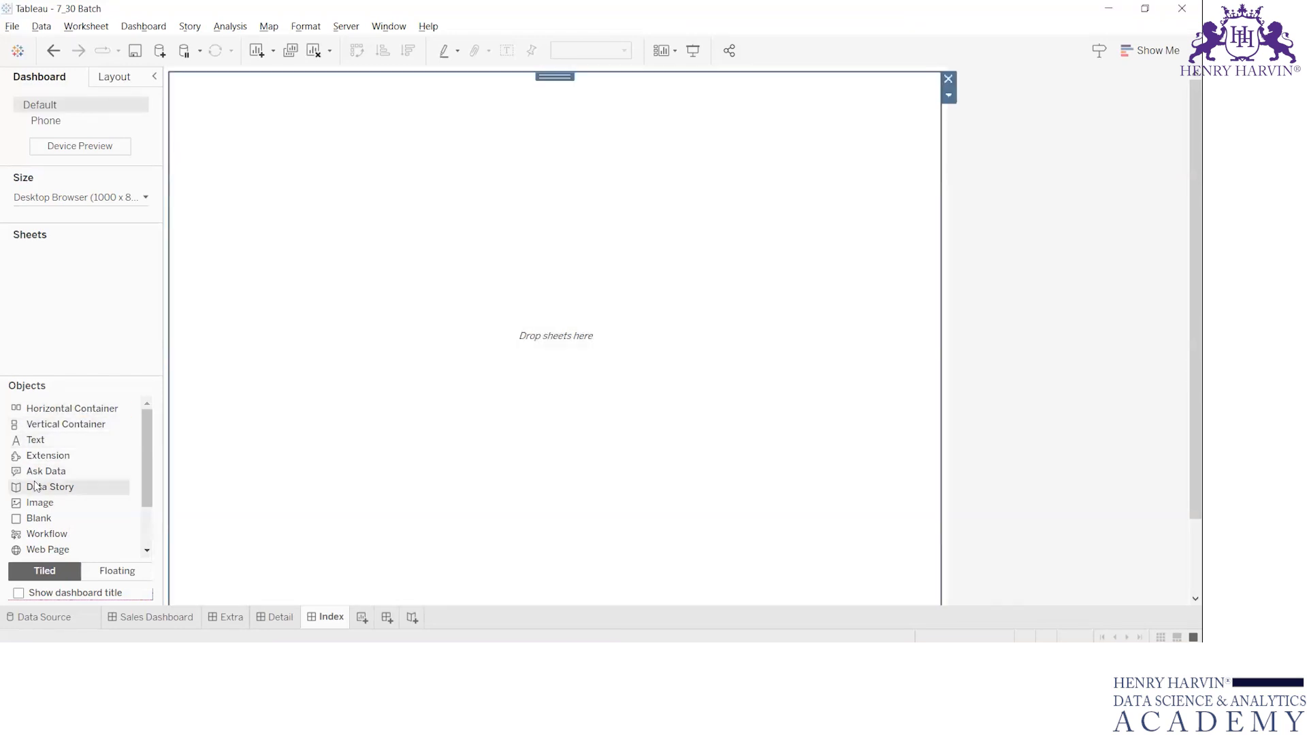
pyautogui.scroll(-2, 69, 477)
pyautogui.moveTo(52, 502); pyautogui.dragTo(262, 109)
pyautogui.scroll(2, 89, 418)
pyautogui.moveTo(321, 378); pyautogui.dragTo(342, 184)
# Add a text object reading "Select The Dashboard" to the upper container, in bold at size 15.
pyautogui.moveTo(50, 441); pyautogui.dragTo(391, 142)
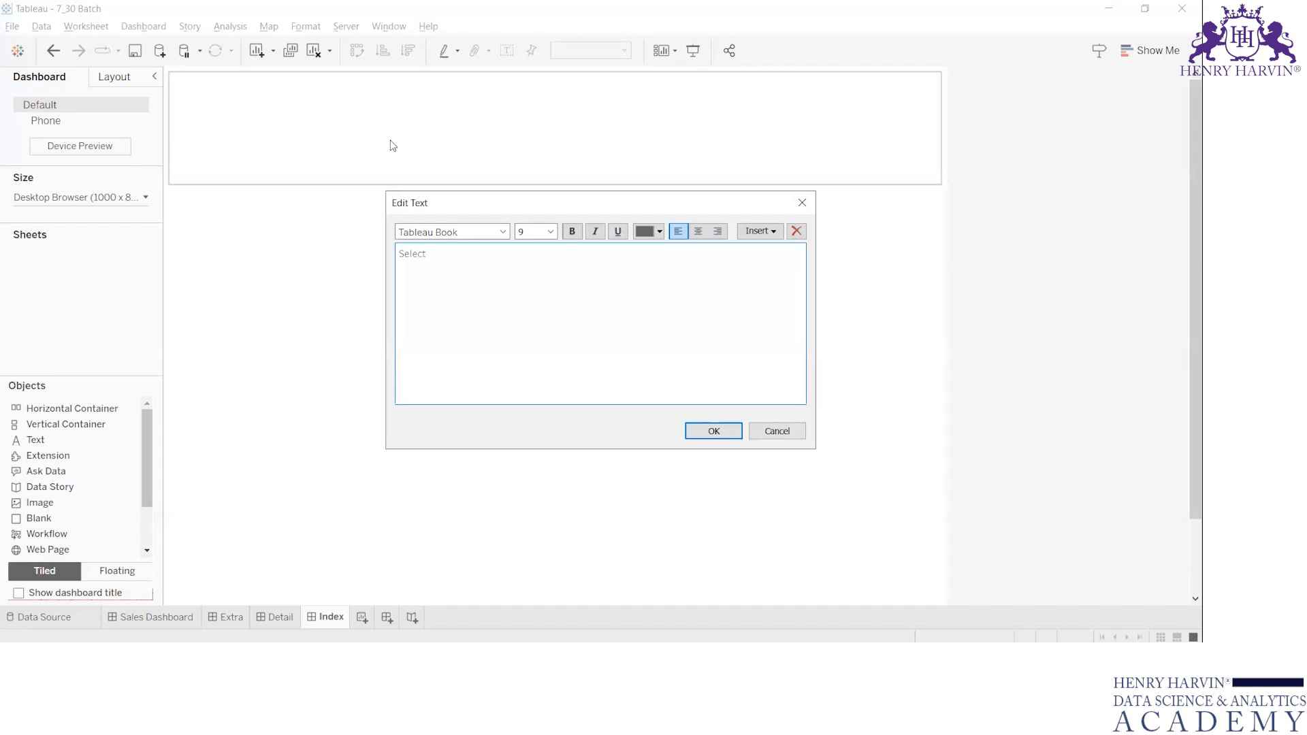
pyautogui.write('Select The dashboard')
pyautogui.hotkey('ctrl', 'a')
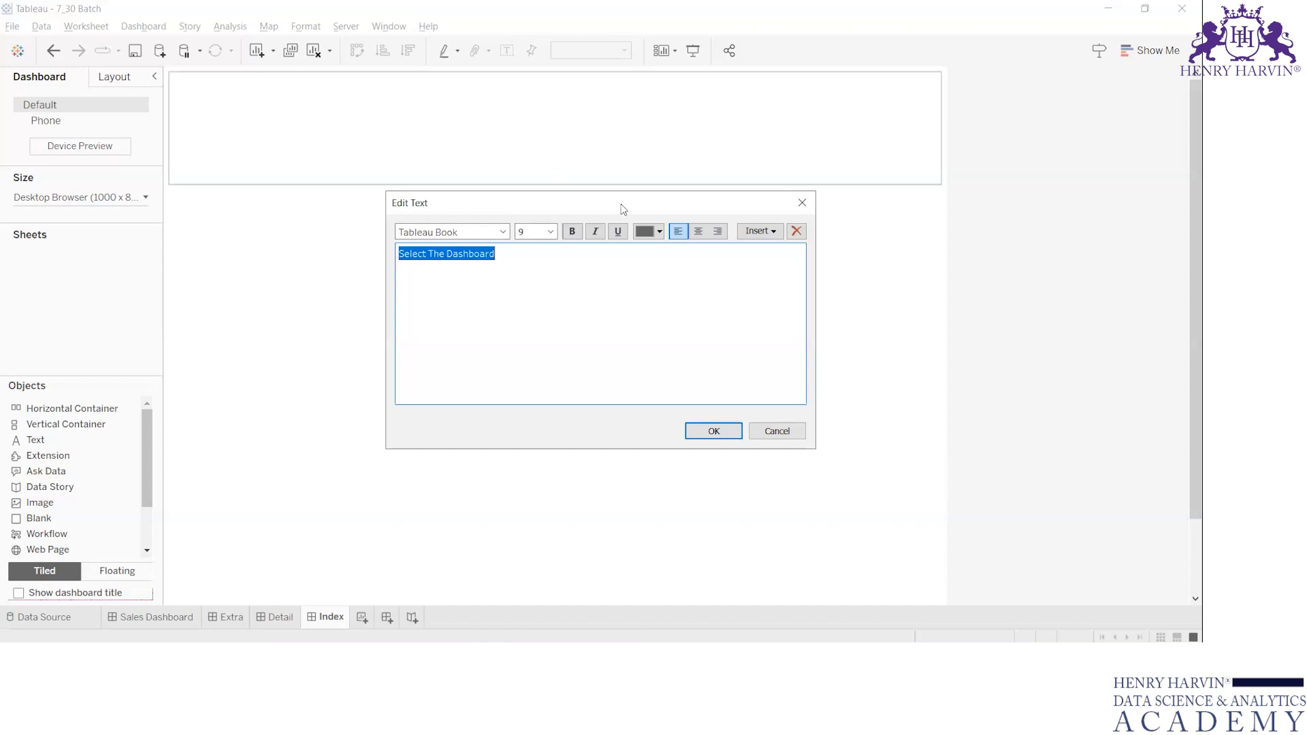
pyautogui.click(572, 232)
pyautogui.click(550, 231)
pyautogui.click(537, 306)
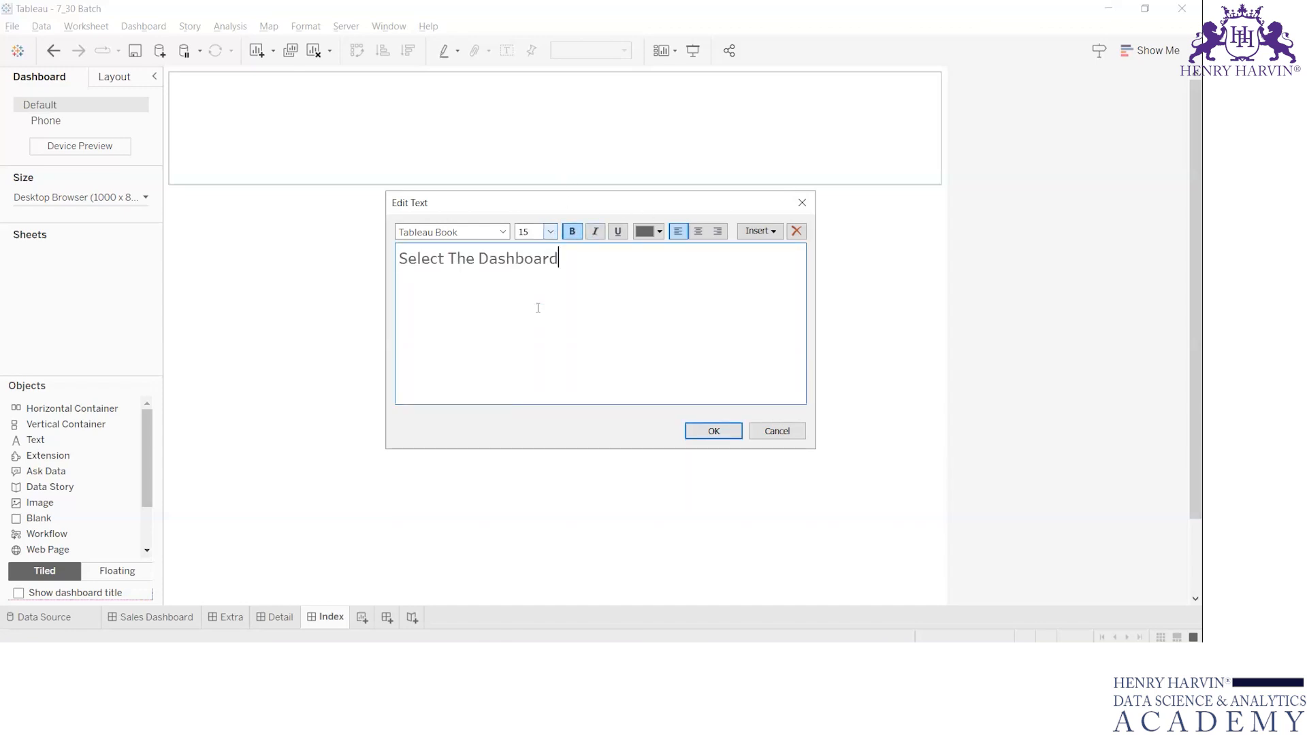
pyautogui.click(708, 431)
# Make the heading text fill its container and reduce the container's height.
pyautogui.click(292, 135)
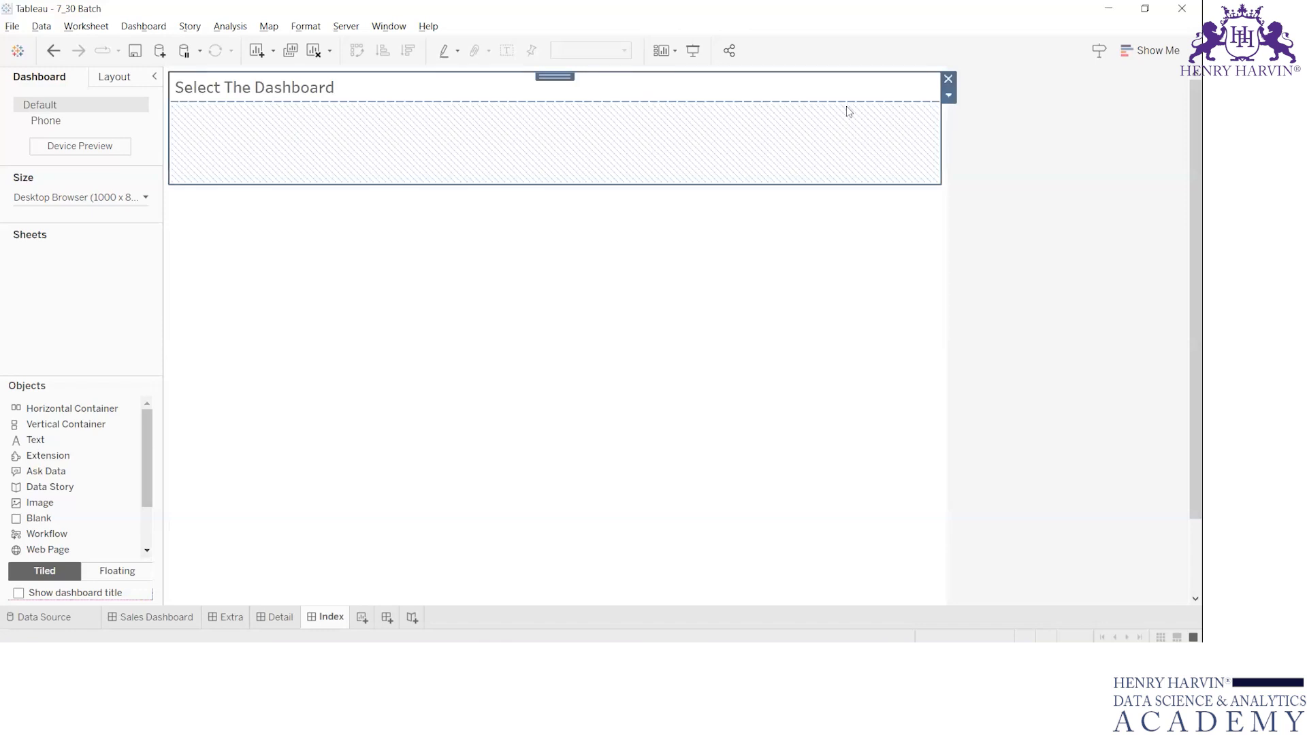
pyautogui.click(840, 95)
pyautogui.click(950, 113)
pyautogui.click(831, 123)
pyautogui.click(857, 91)
pyautogui.doubleClick(557, 74)
pyautogui.click(953, 98)
pyautogui.click(1012, 135)
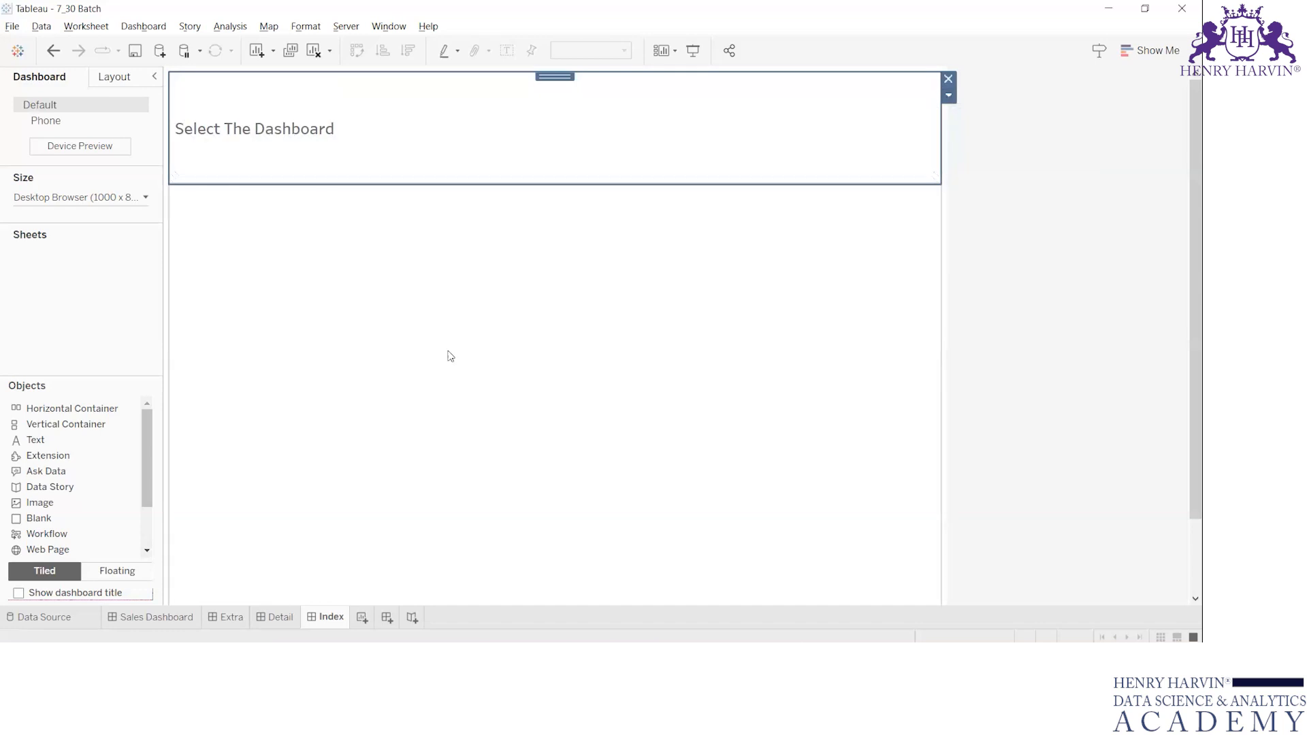
pyautogui.click(449, 356)
pyautogui.moveTo(394, 182); pyautogui.dragTo(394, 144)
# Place a Navigation object in the container below the heading and reduce its height to about half.
pyautogui.click(298, 202)
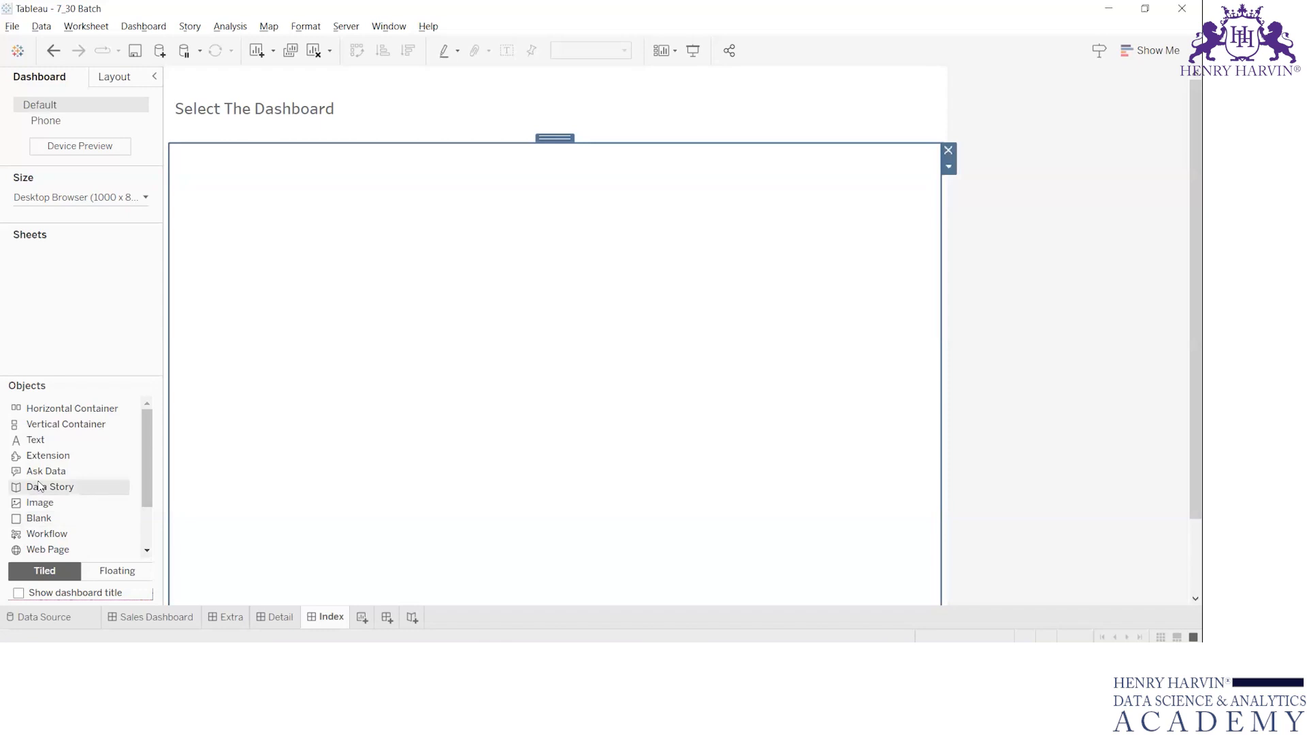
pyautogui.scroll(-2, 54, 503)
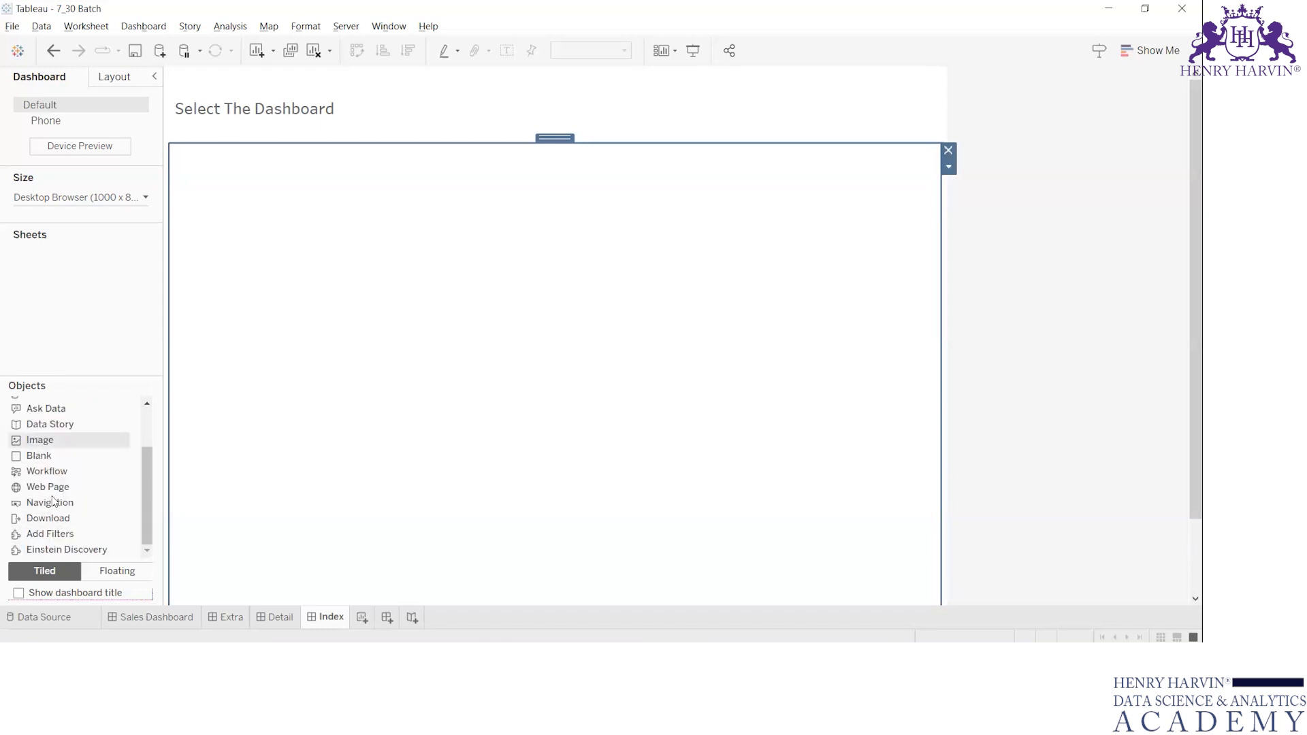
pyautogui.moveTo(55, 504); pyautogui.dragTo(334, 152)
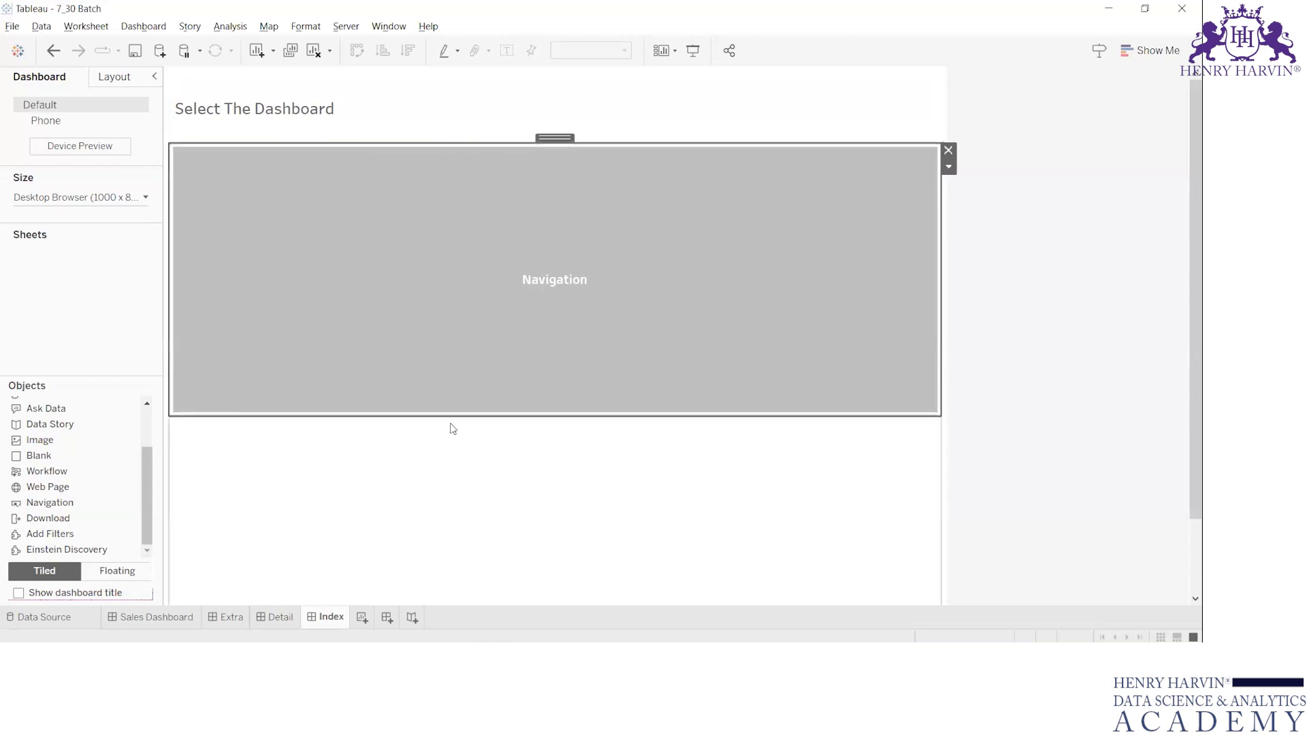
pyautogui.moveTo(456, 417); pyautogui.dragTo(444, 286)
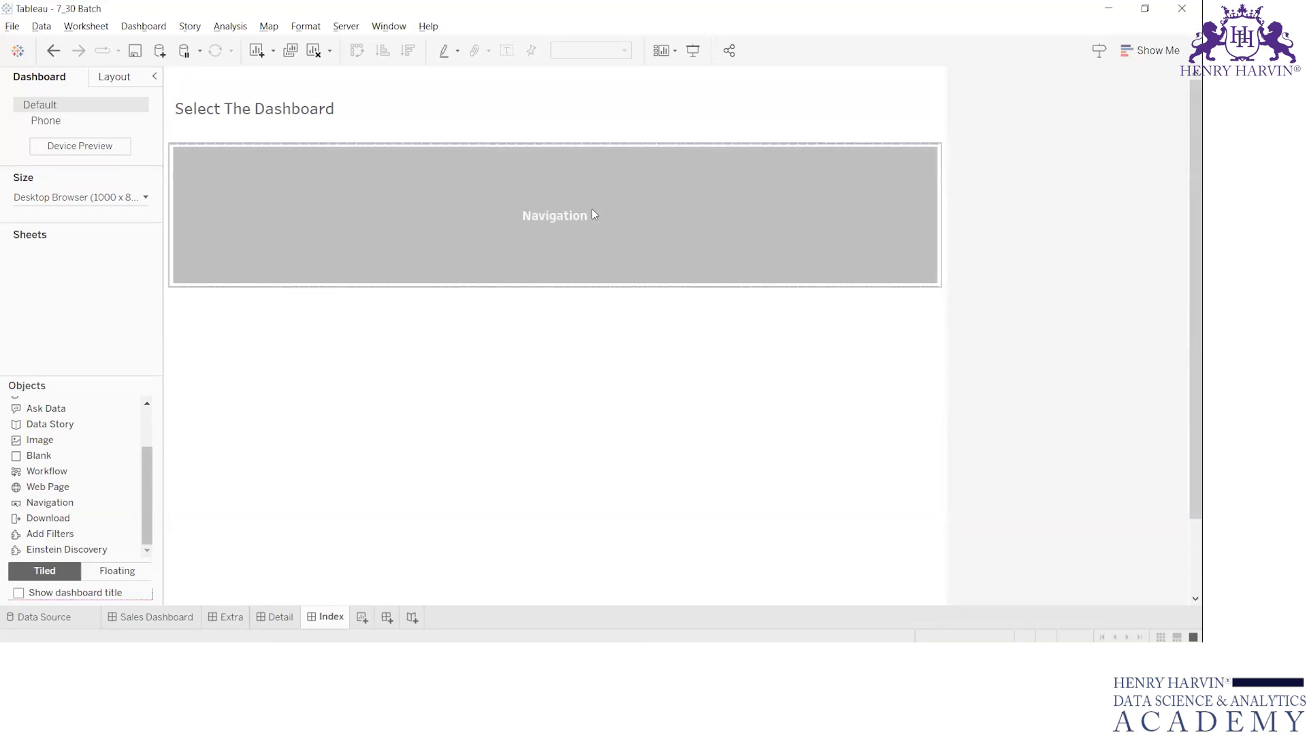
# Configure the navigation button to open Detail, with a white background and the title "Details Dashboard".
pyautogui.doubleClick(592, 214)
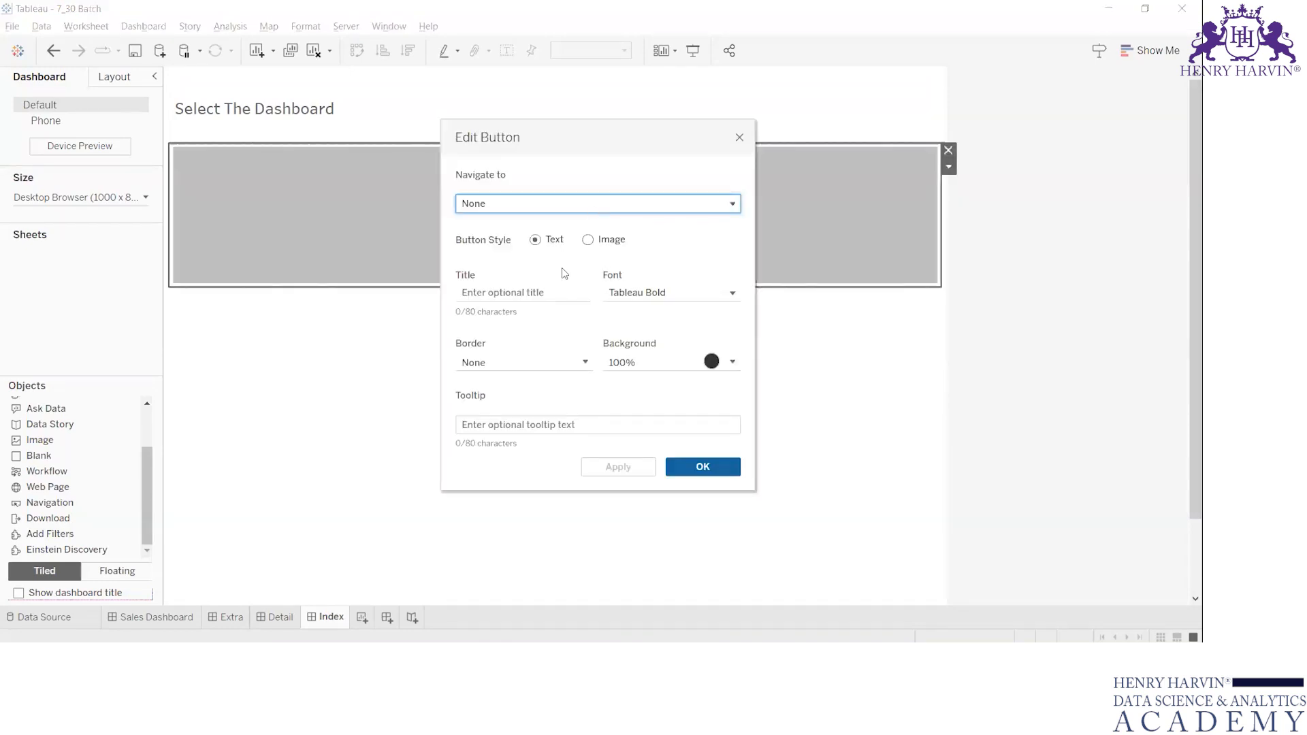
pyautogui.click(577, 206)
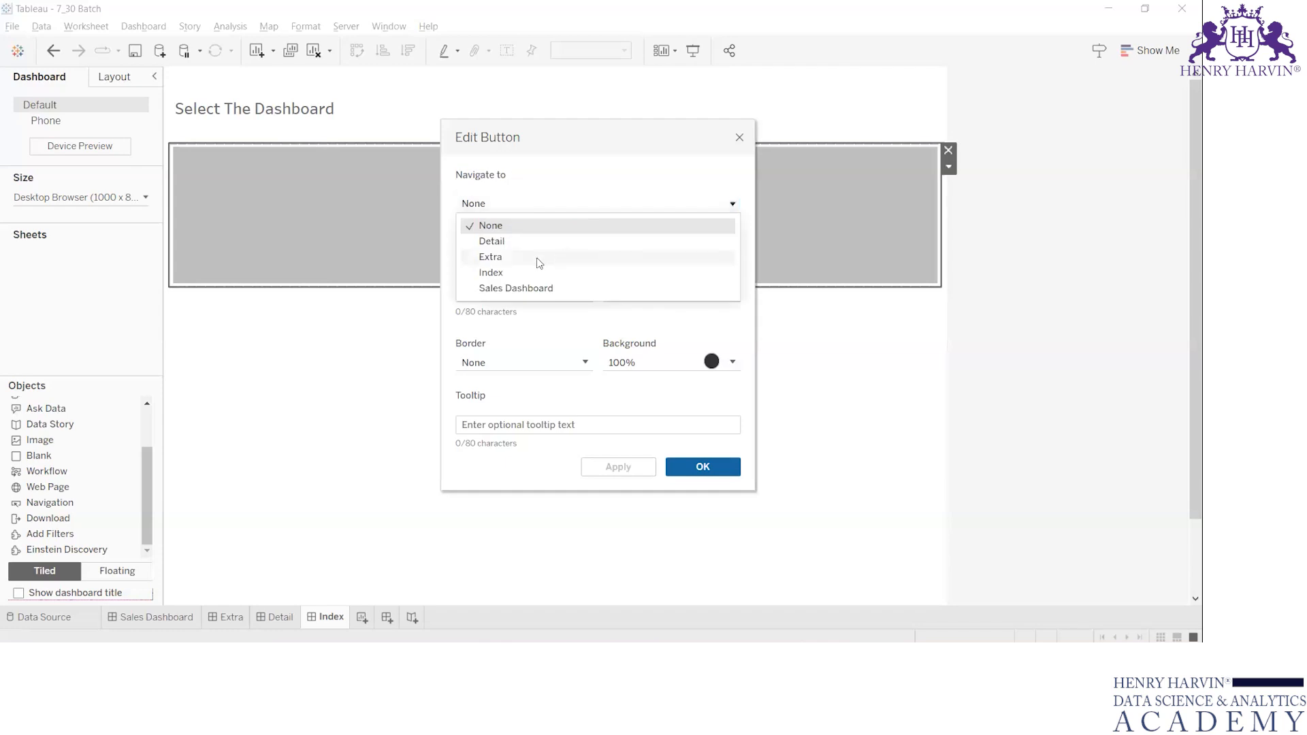
pyautogui.click(509, 243)
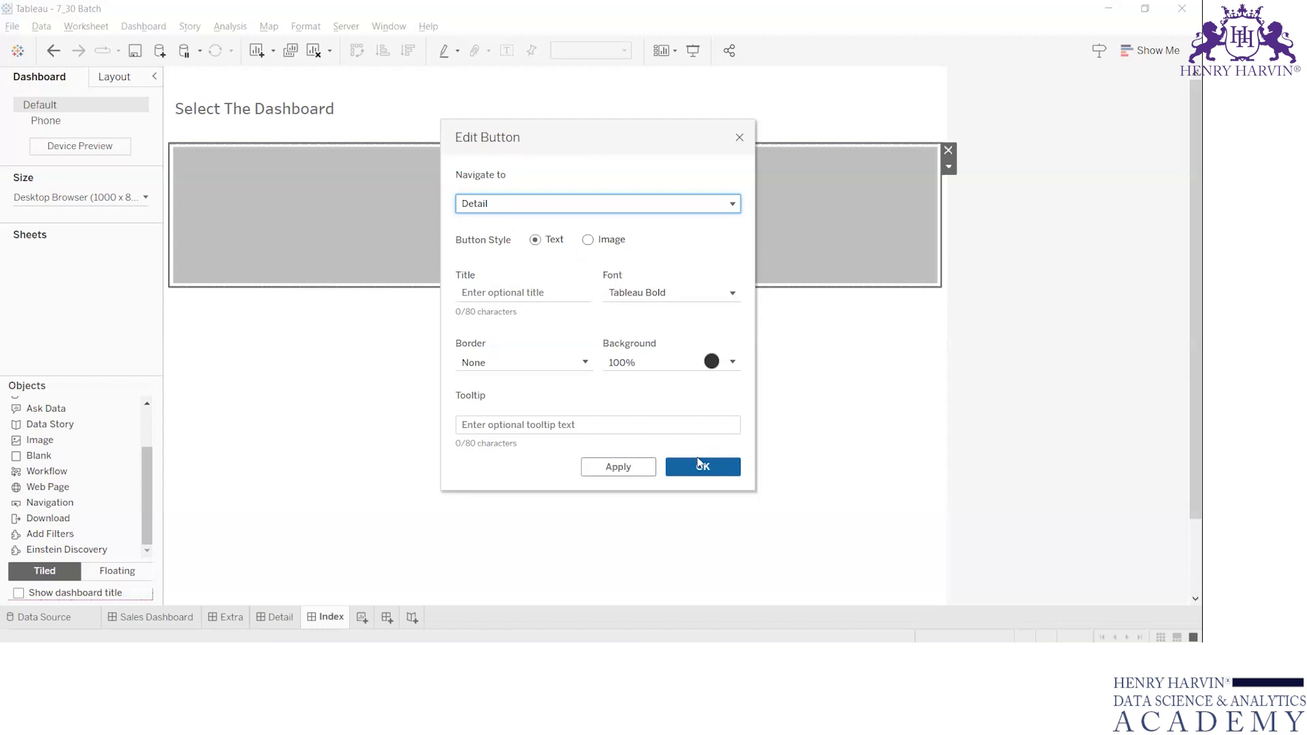
pyautogui.click(640, 359)
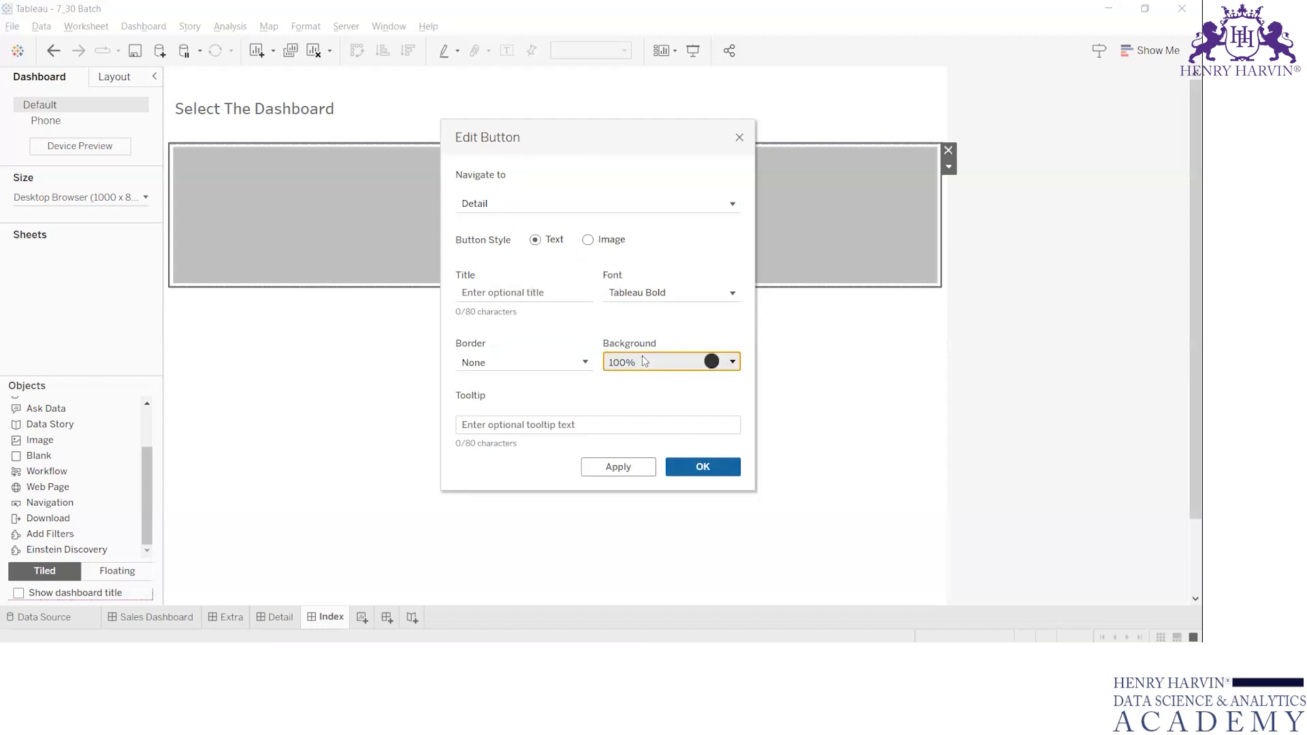
pyautogui.click(634, 412)
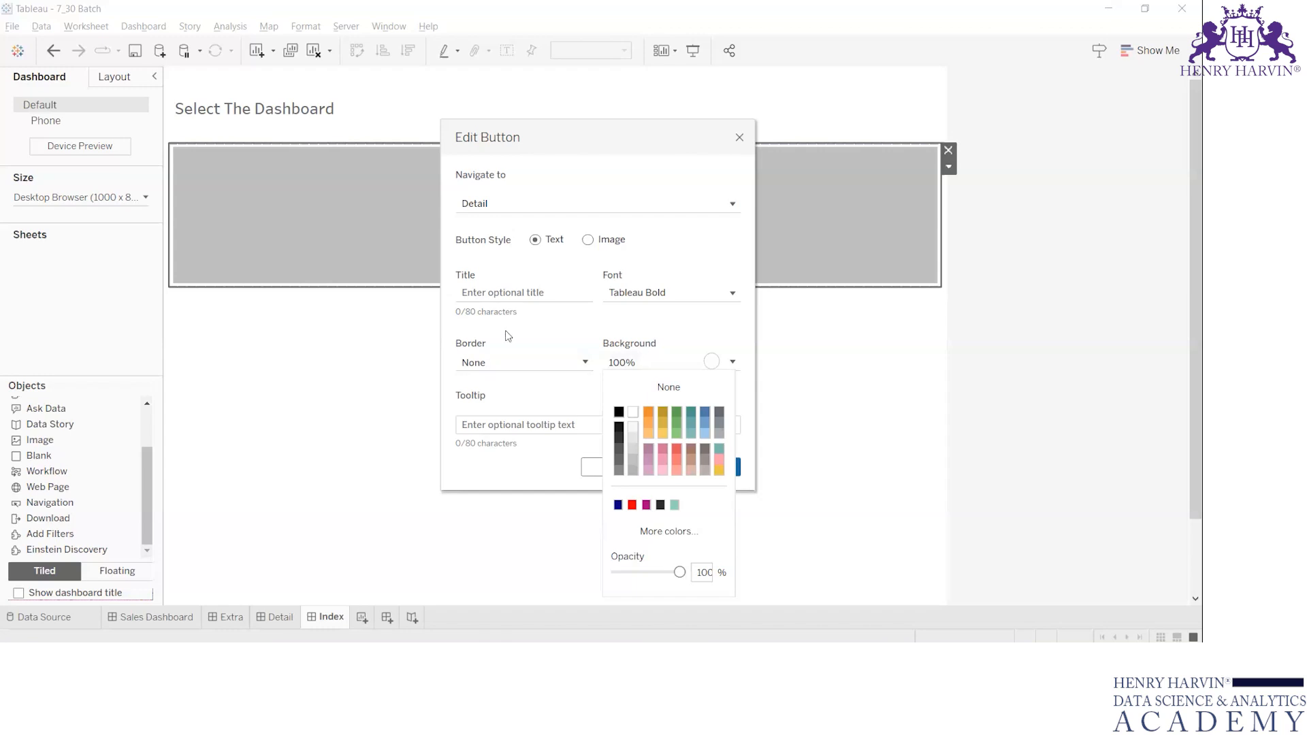
pyautogui.click(483, 289)
pyautogui.write('Details ')
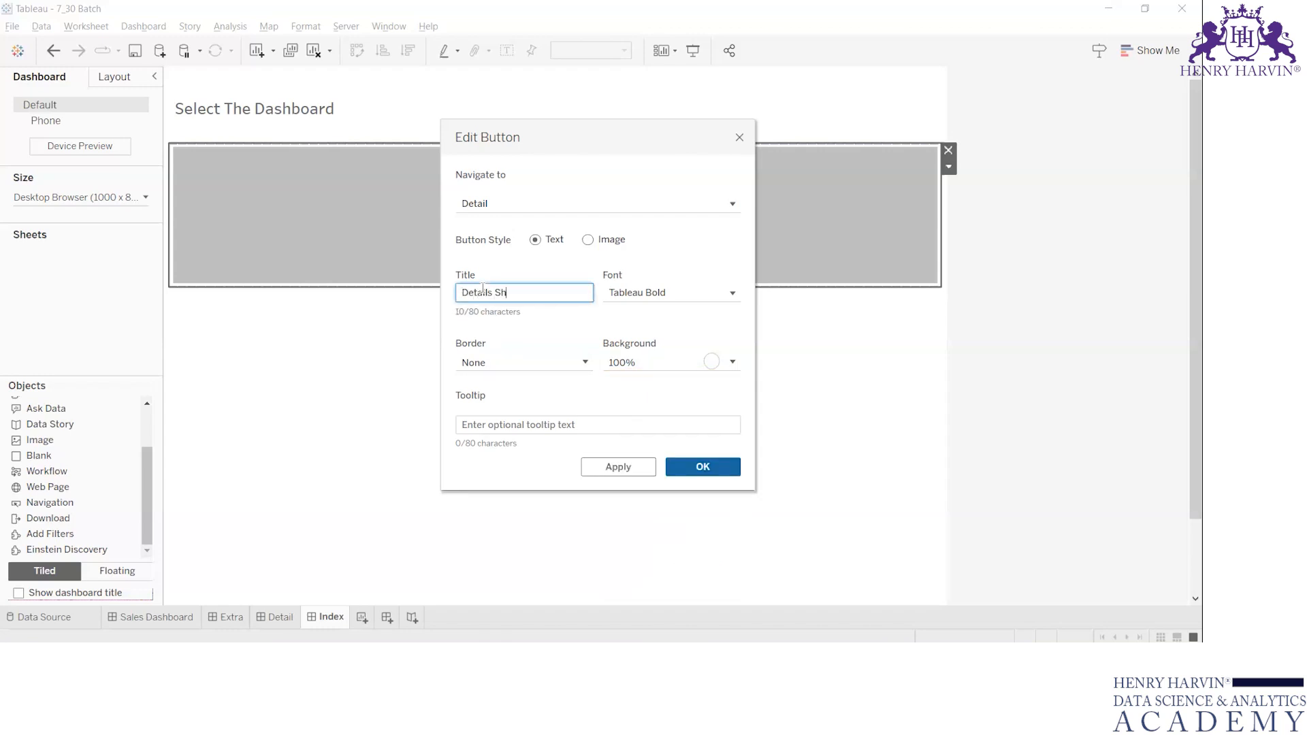
pyautogui.write('Dashboard')
pyautogui.click(701, 466)
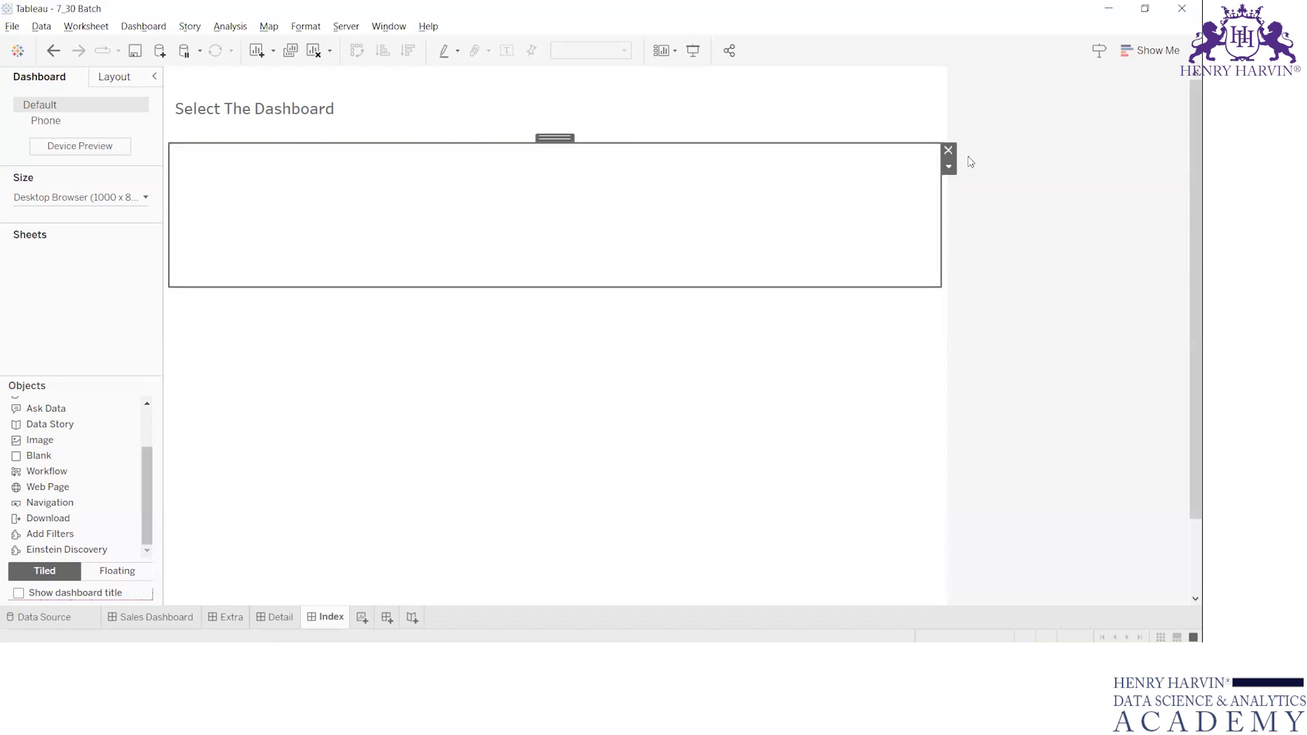
# Reopen the navigation button's settings and review the available target dashboards.
pyautogui.click(948, 167)
pyautogui.click(973, 185)
pyautogui.click(568, 203)
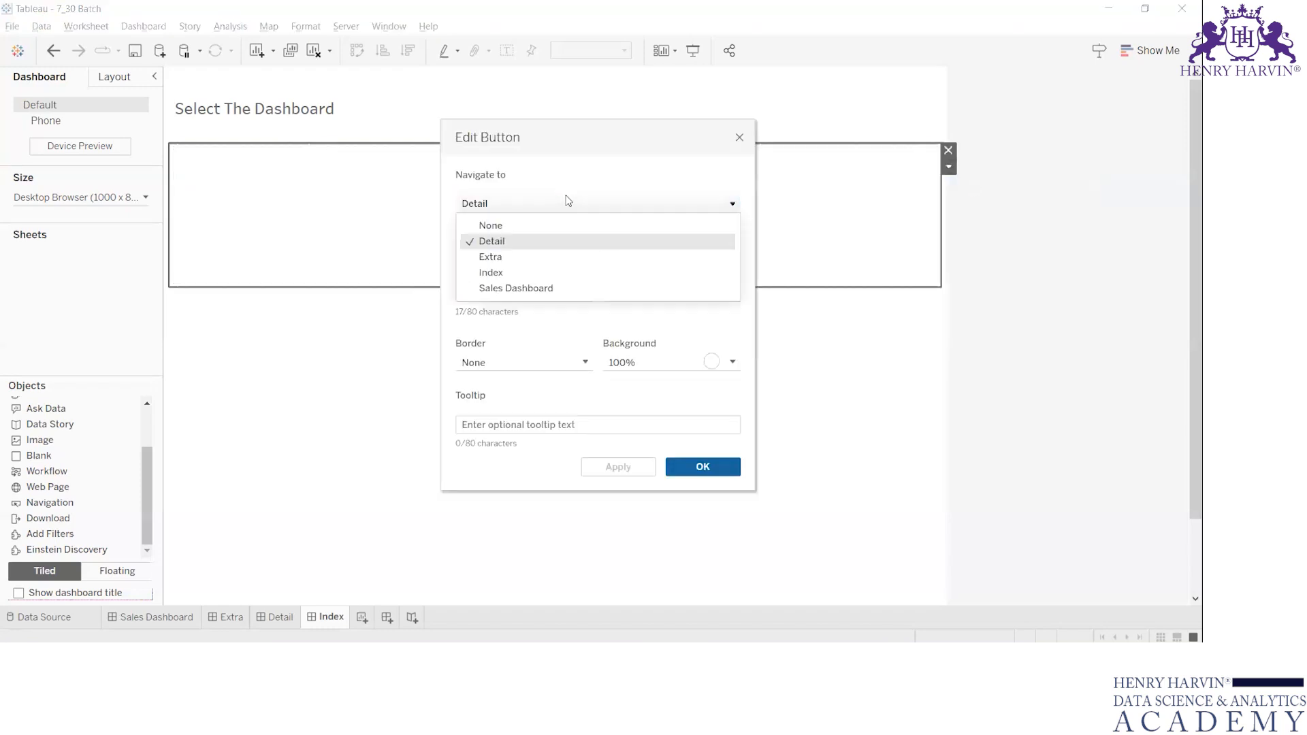
pyautogui.click(740, 137)
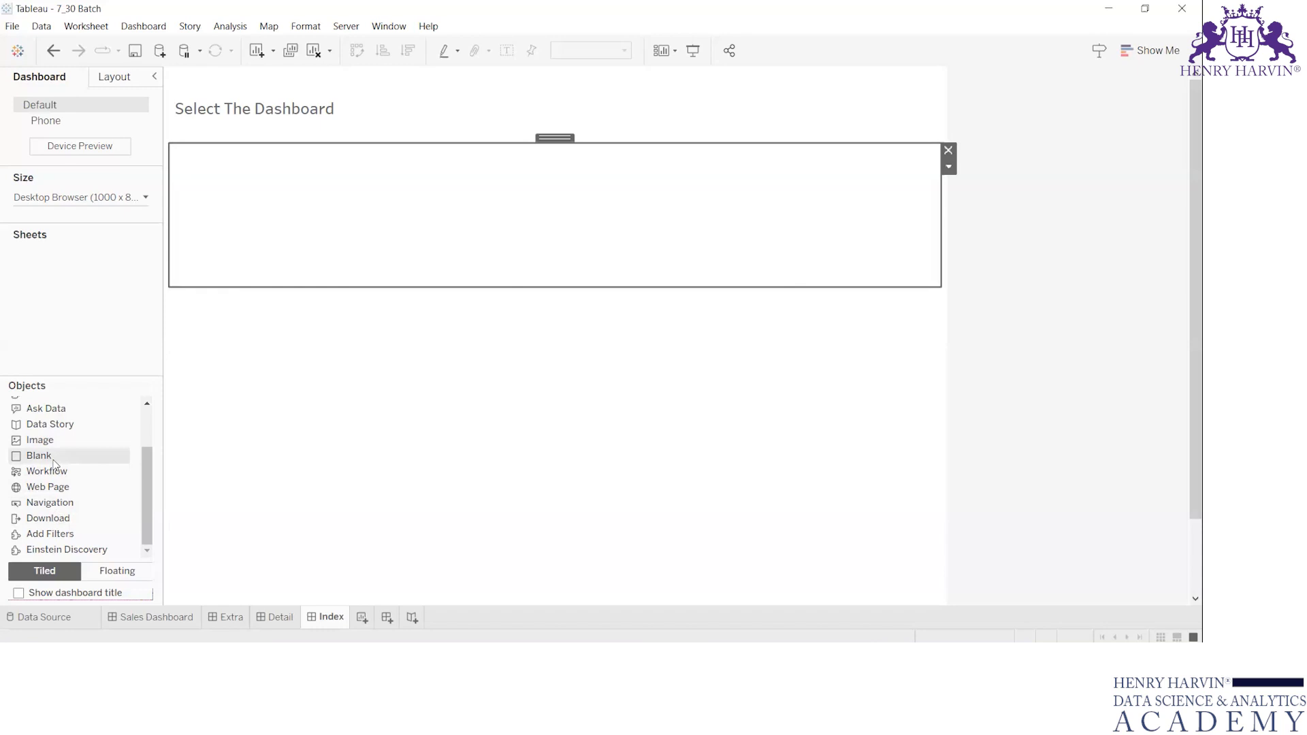
# Add a text object reading "Detail Dashboard" in the area below the heading.
pyautogui.scroll(2, 54, 466)
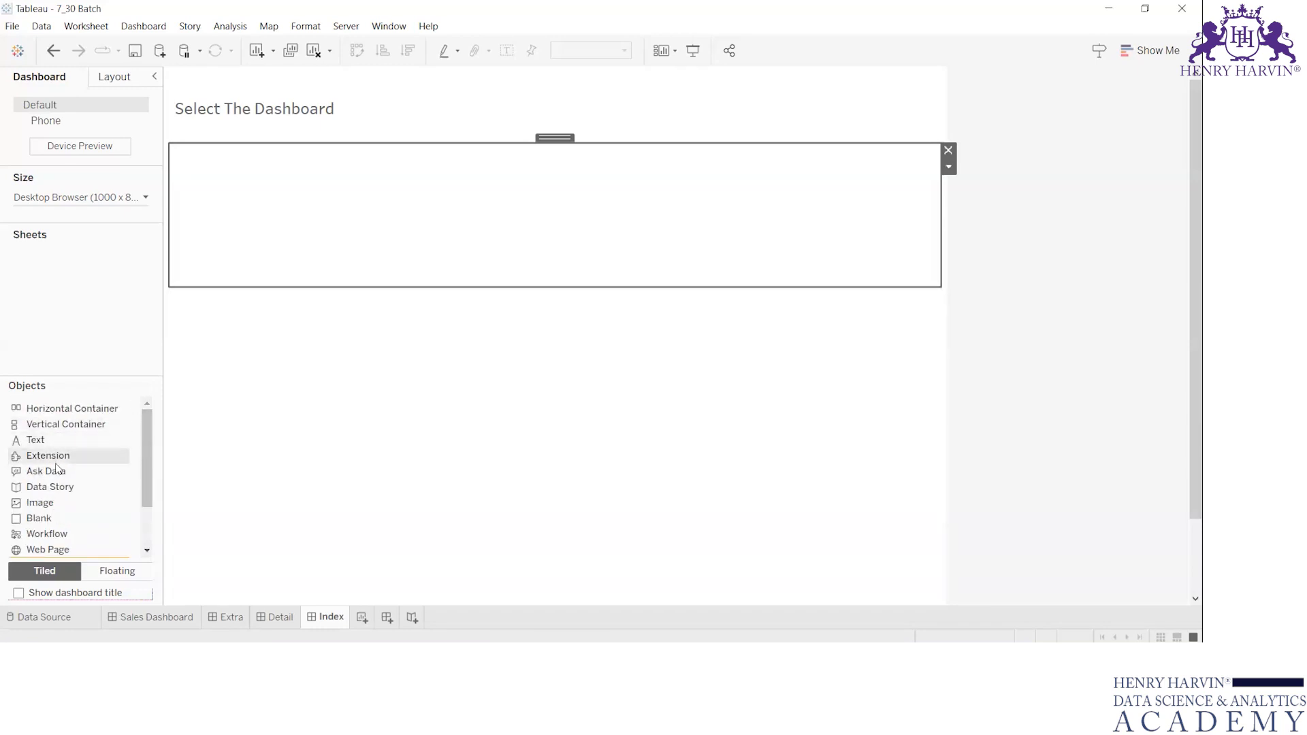
pyautogui.moveTo(56, 441); pyautogui.dragTo(257, 231)
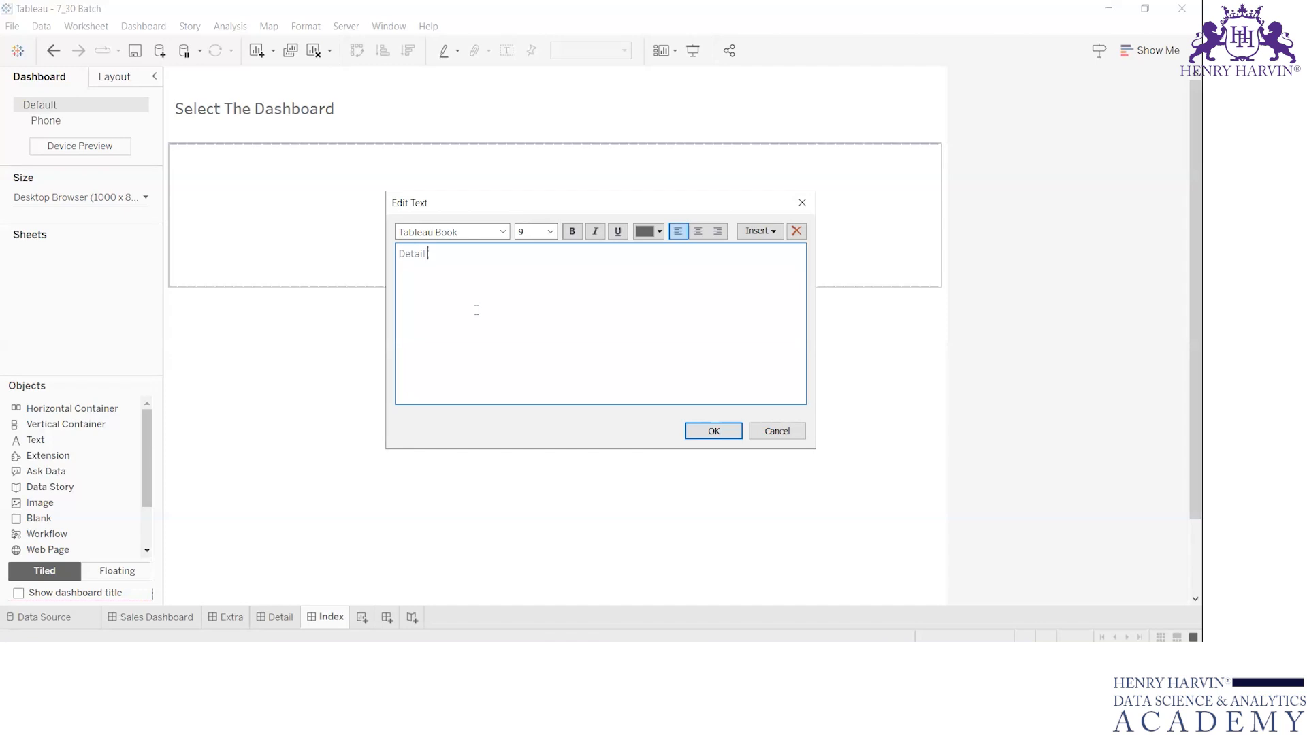
pyautogui.hotkey('ctrl', 'a')
pyautogui.click(576, 247)
pyautogui.hotkey('ctrl', 'shift', 'Left')
pyautogui.write('Dashbo')
# Format the "Detail Dashboard" text at size 14 in black and prefix it so that it reads "1) Detail Dashboard".
pyautogui.hotkey('ctrl', 'a')
pyautogui.click(550, 232)
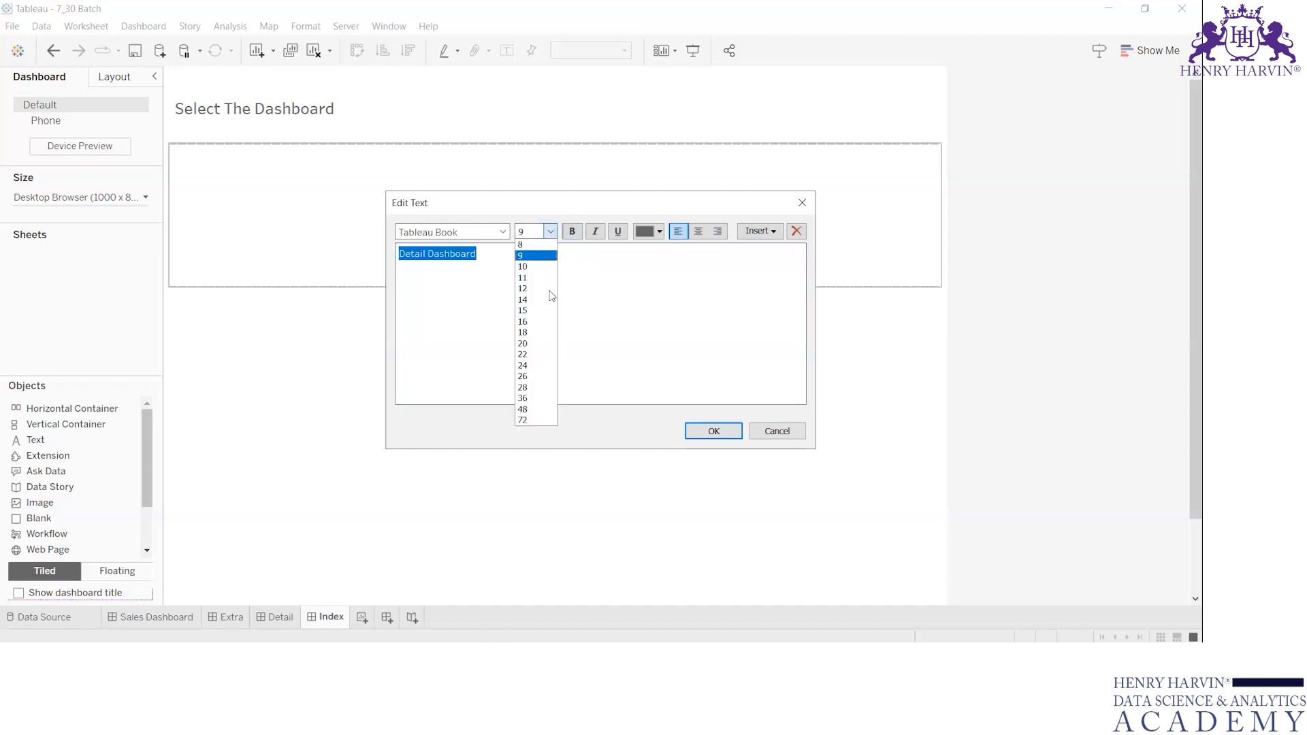
pyautogui.click(546, 303)
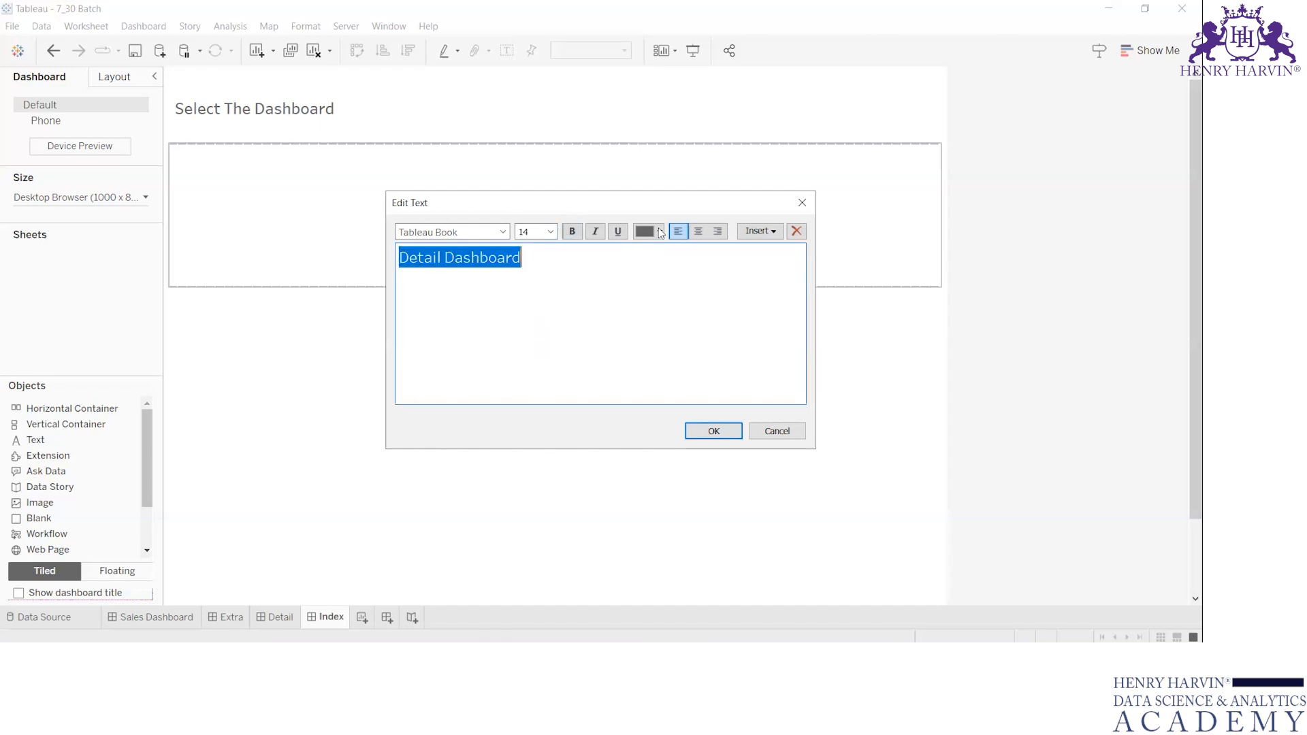
pyautogui.click(660, 231)
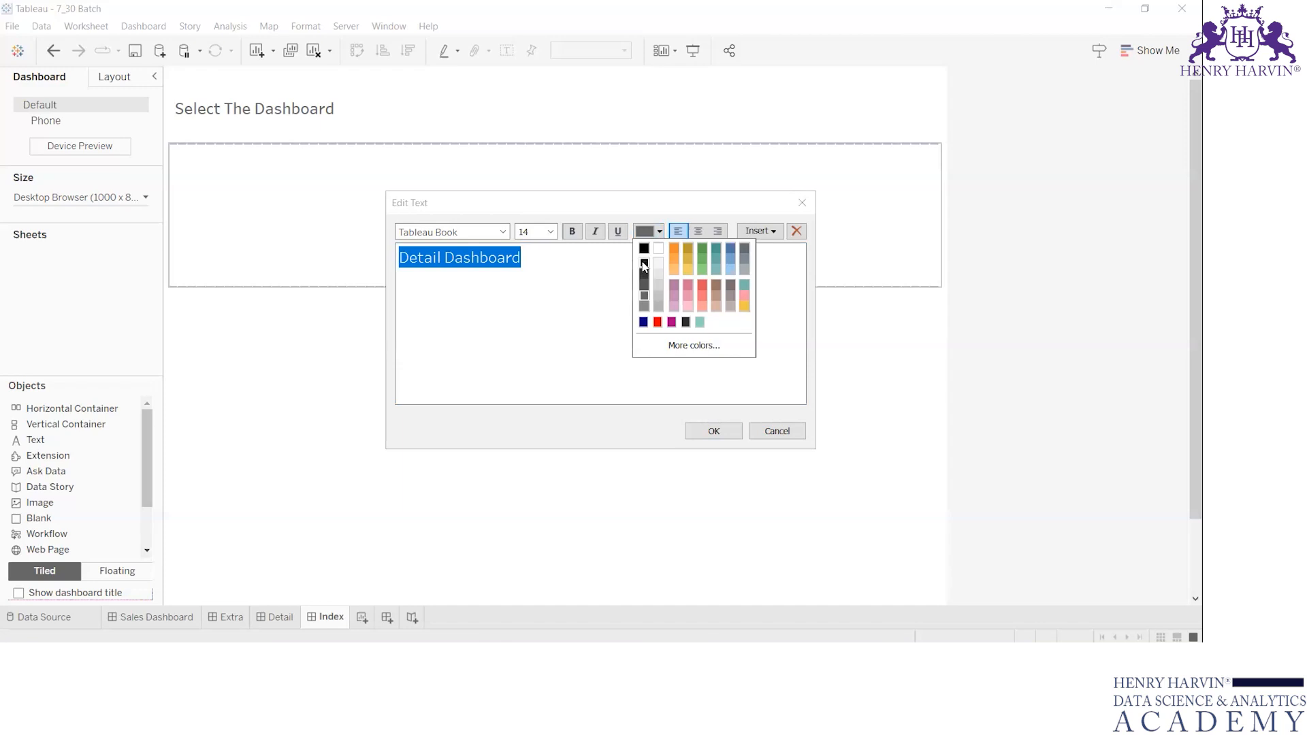
pyautogui.click(643, 249)
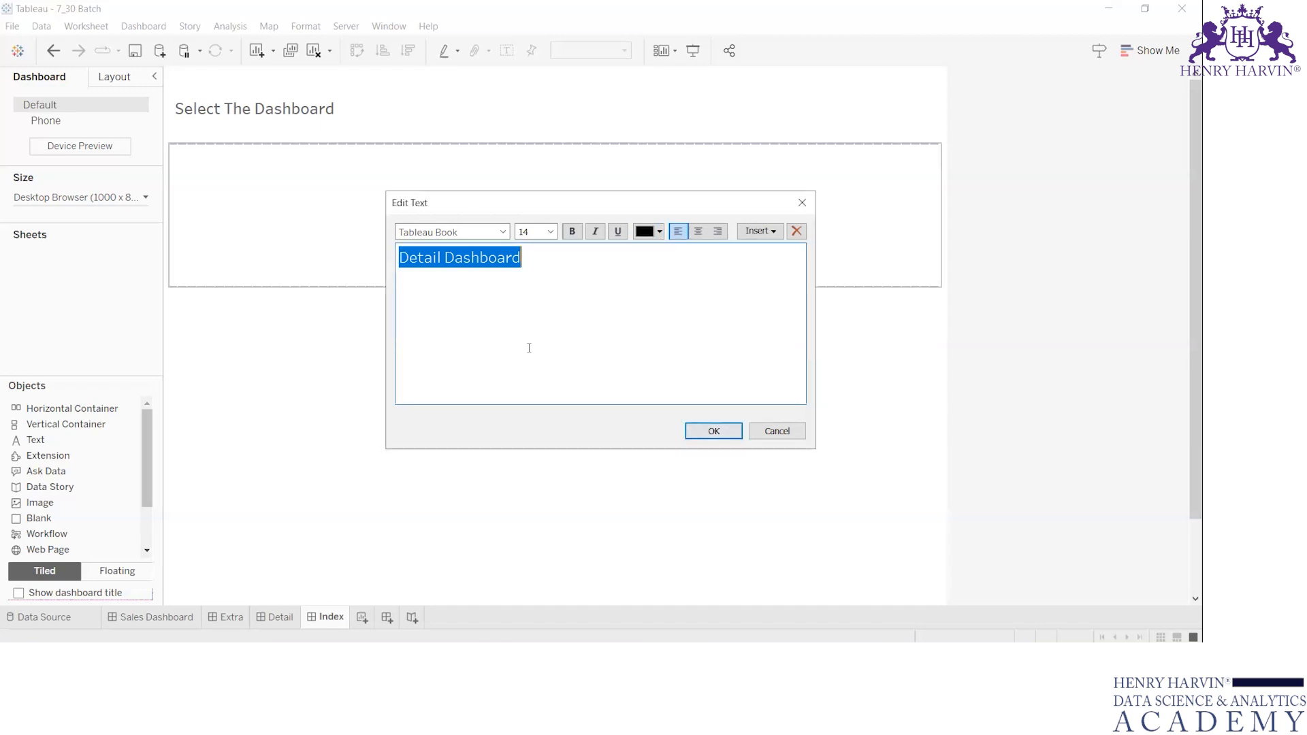
pyautogui.press('Home')
pyautogui.write('1)')
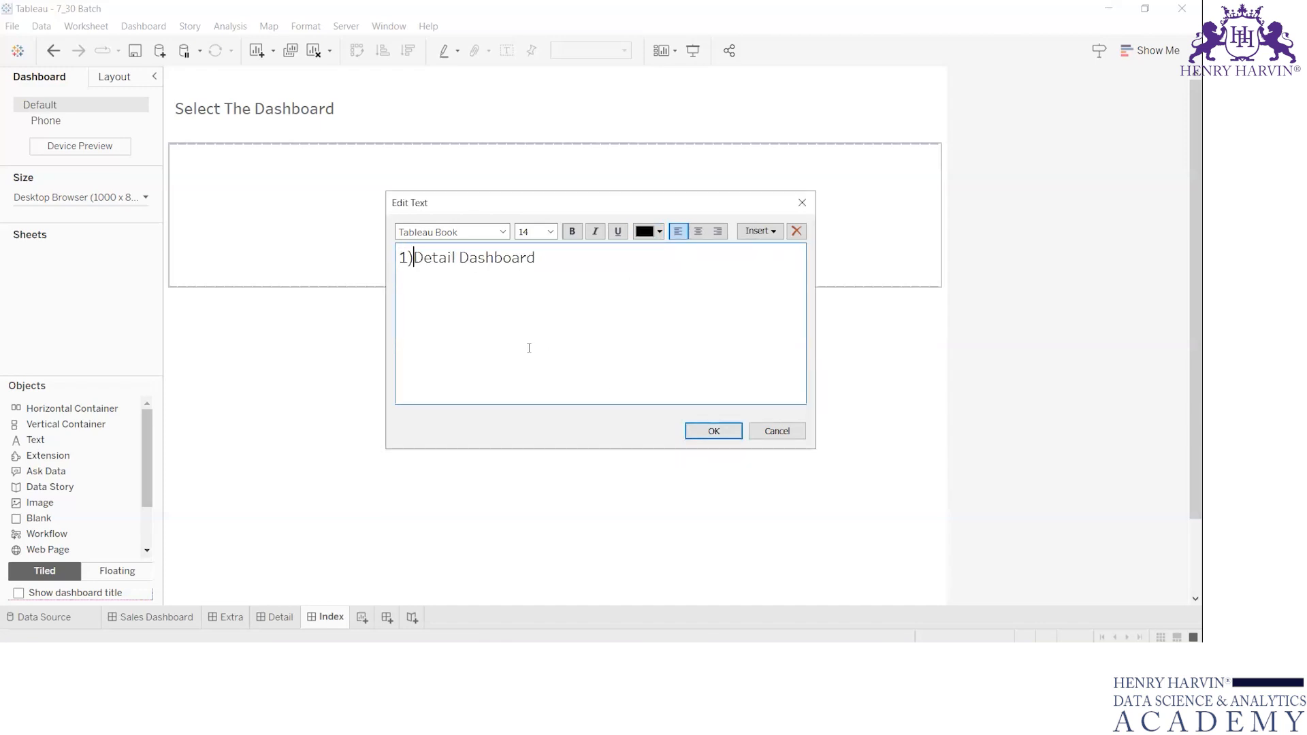
pyautogui.click(733, 435)
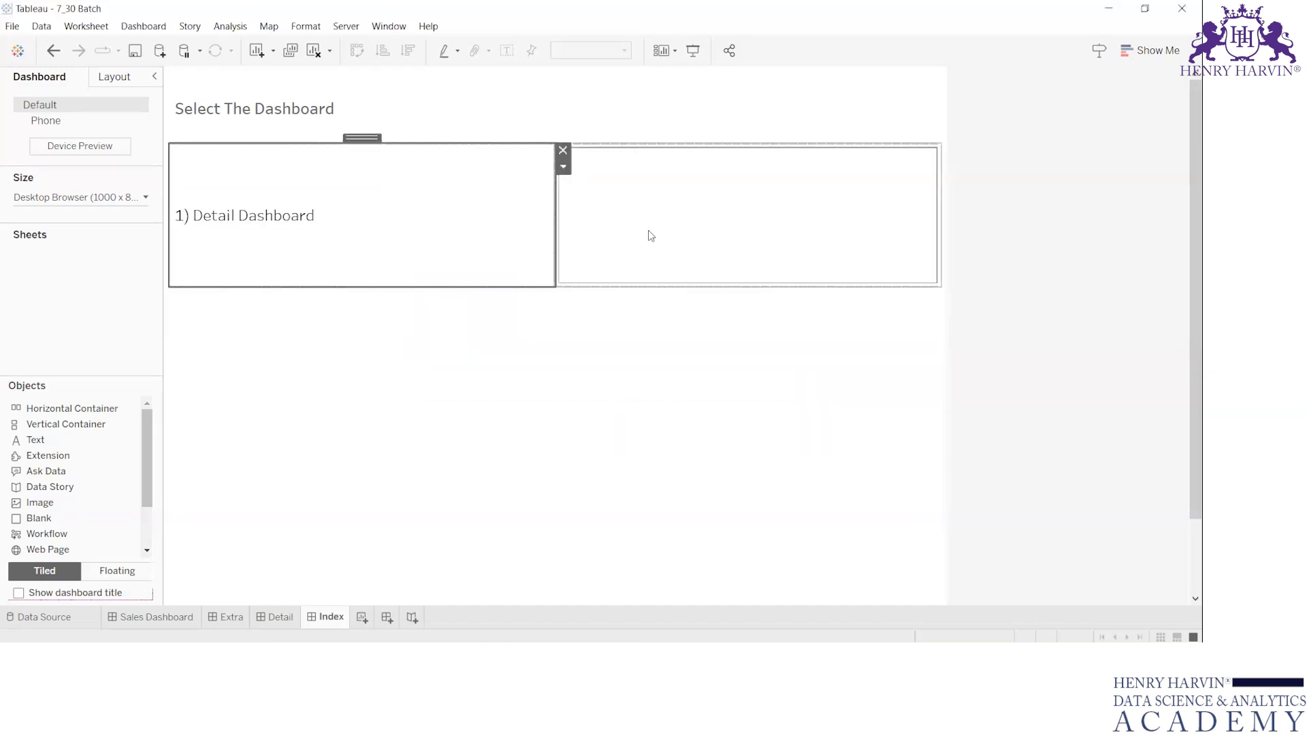
# Remove the navigation button beside the "1) Detail Dashboard" text.
pyautogui.click(649, 231)
pyautogui.click(947, 151)
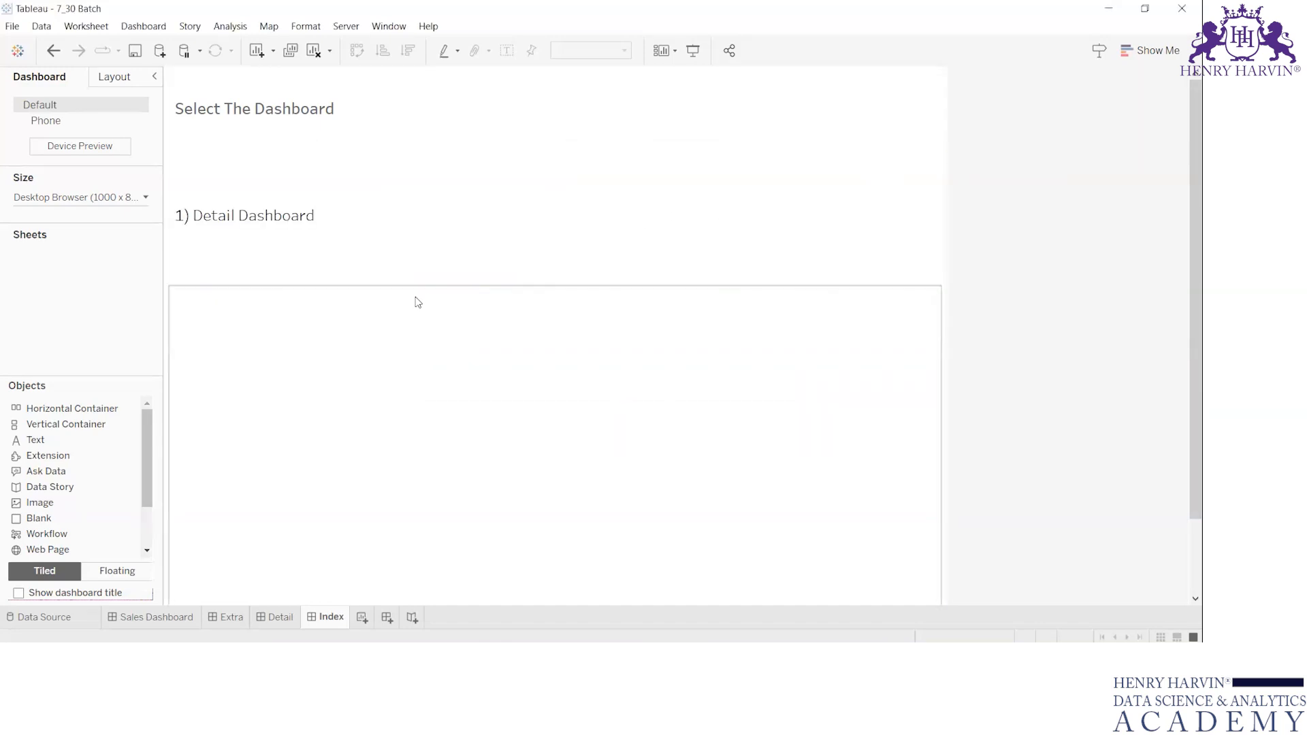
pyautogui.doubleClick(297, 212)
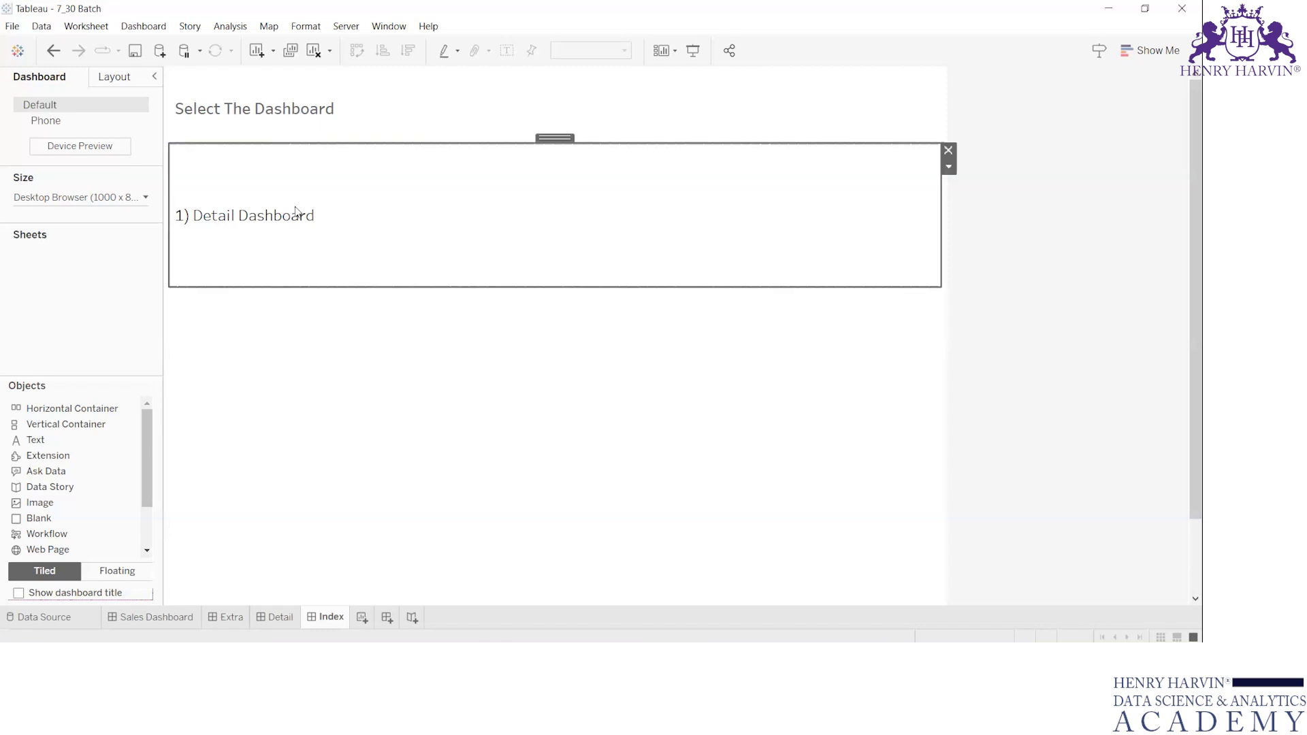
pyautogui.press('Escape')
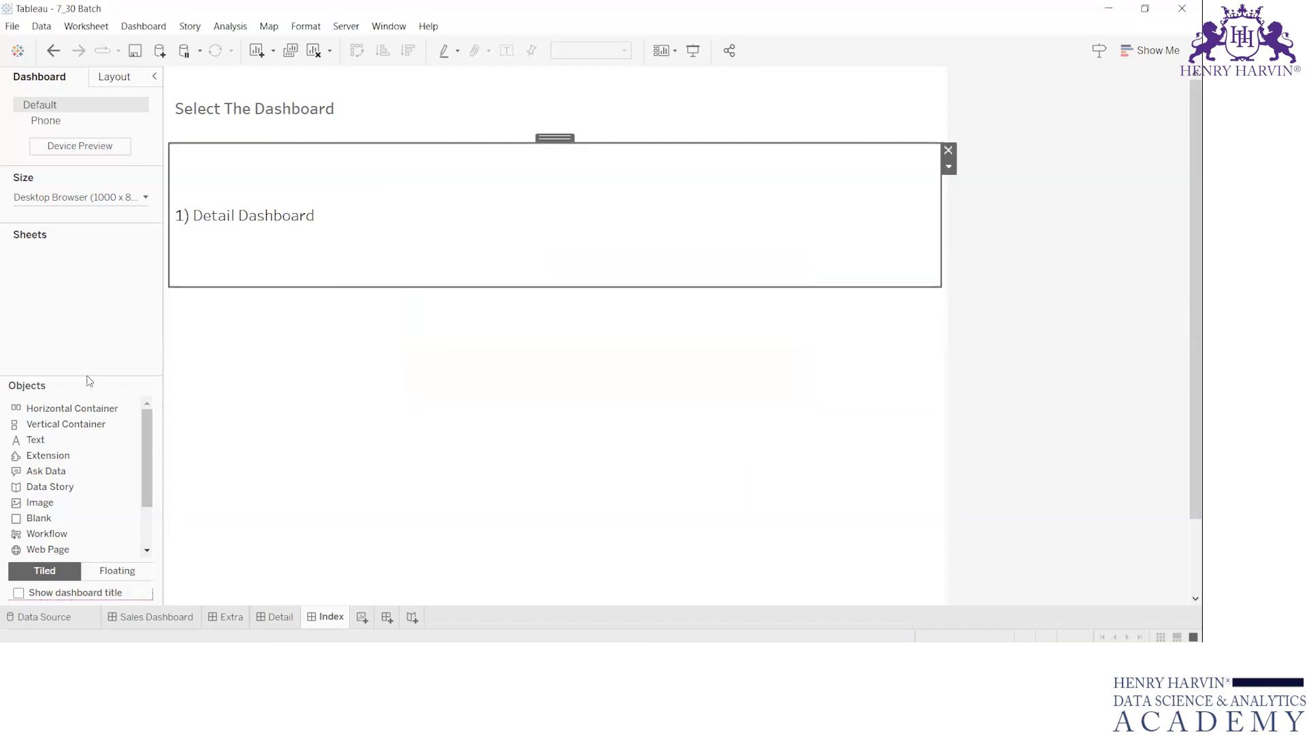
# Add a text object reading "2) Extra Dashboard" below the first entry, in black at size 12.
pyautogui.moveTo(63, 440); pyautogui.dragTo(315, 268)
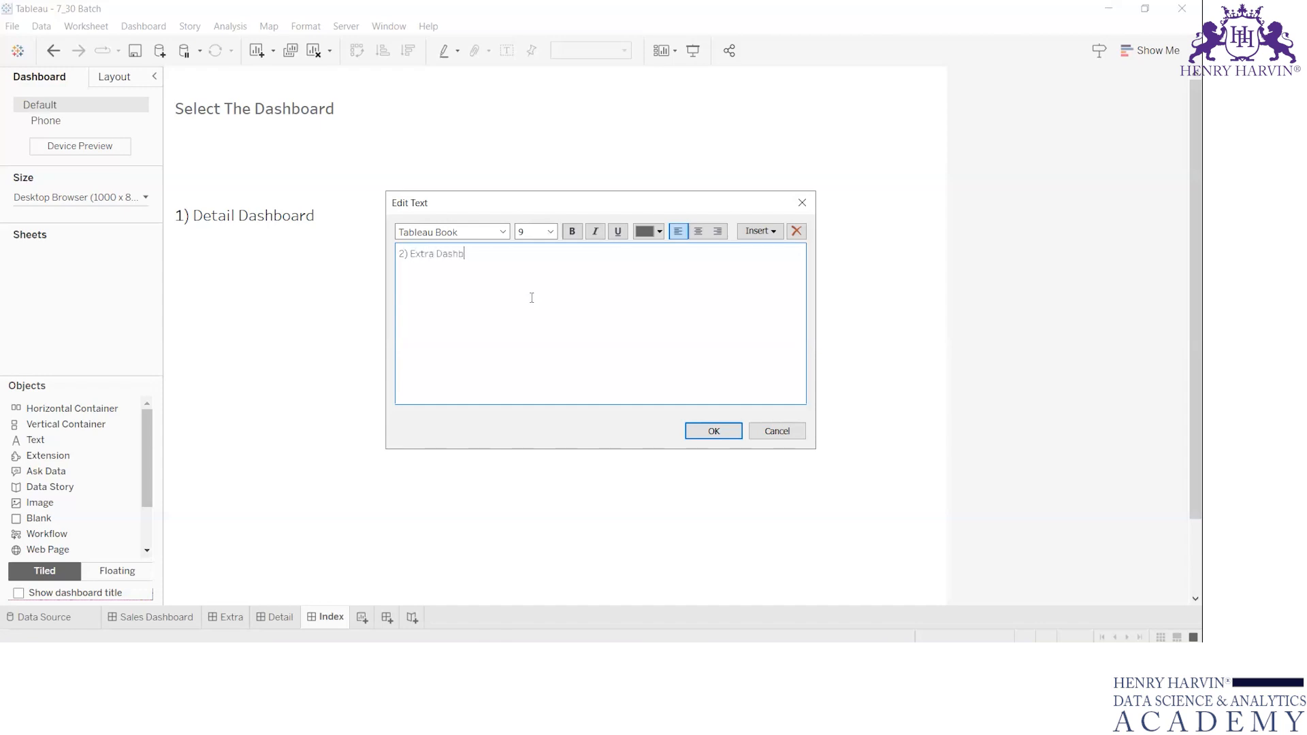
pyautogui.hotkey('ctrl', 'a')
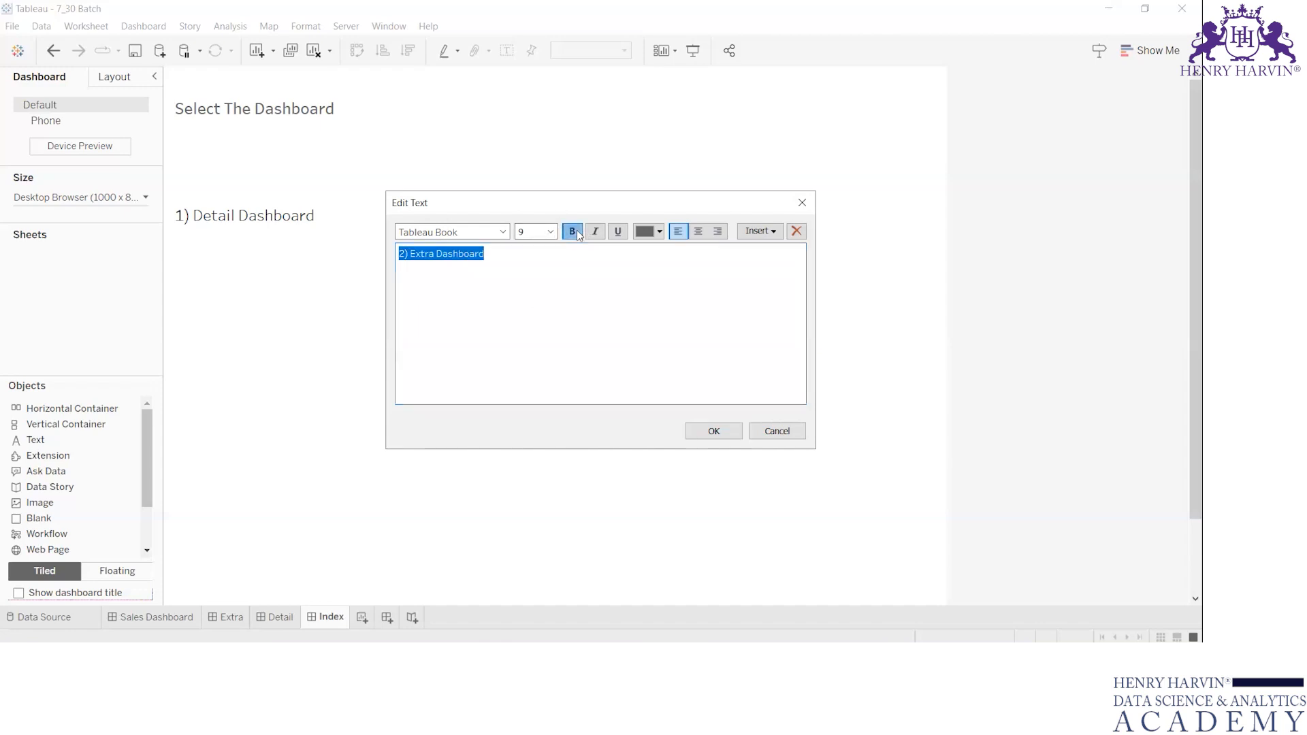
pyautogui.click(652, 232)
pyautogui.click(644, 248)
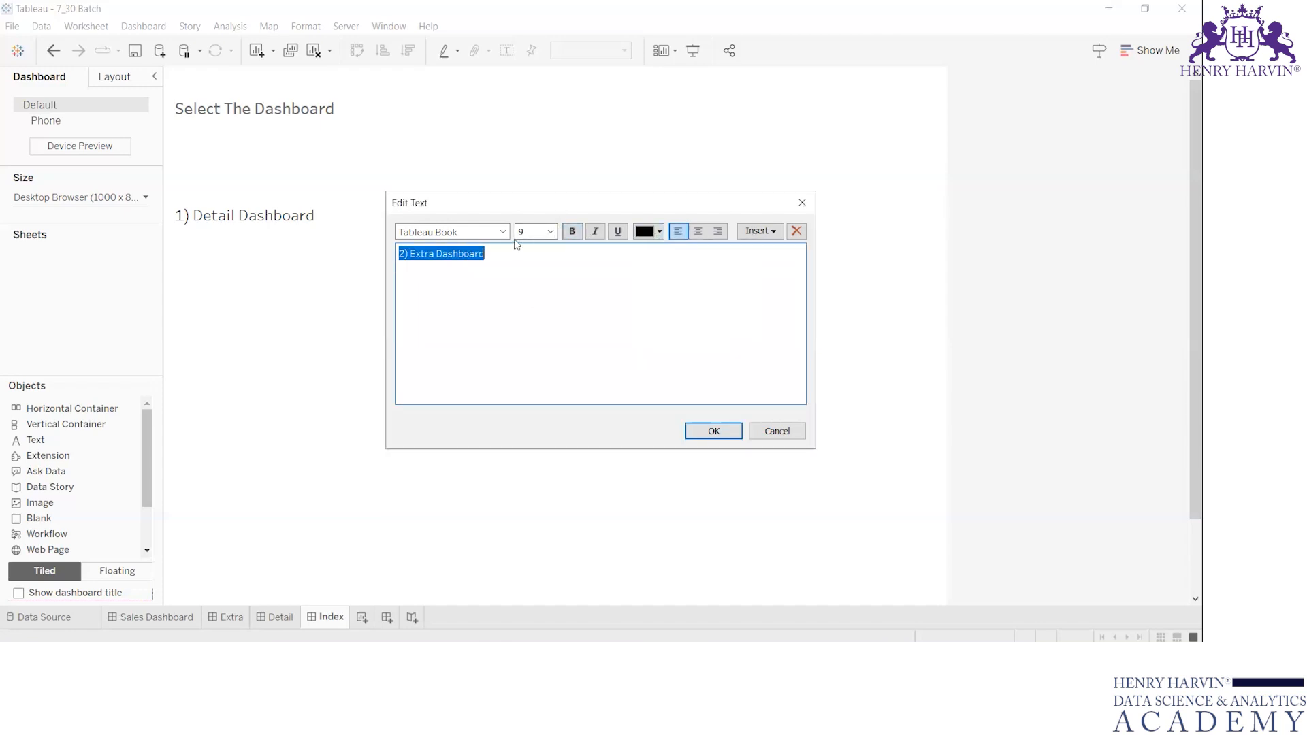
pyautogui.click(551, 232)
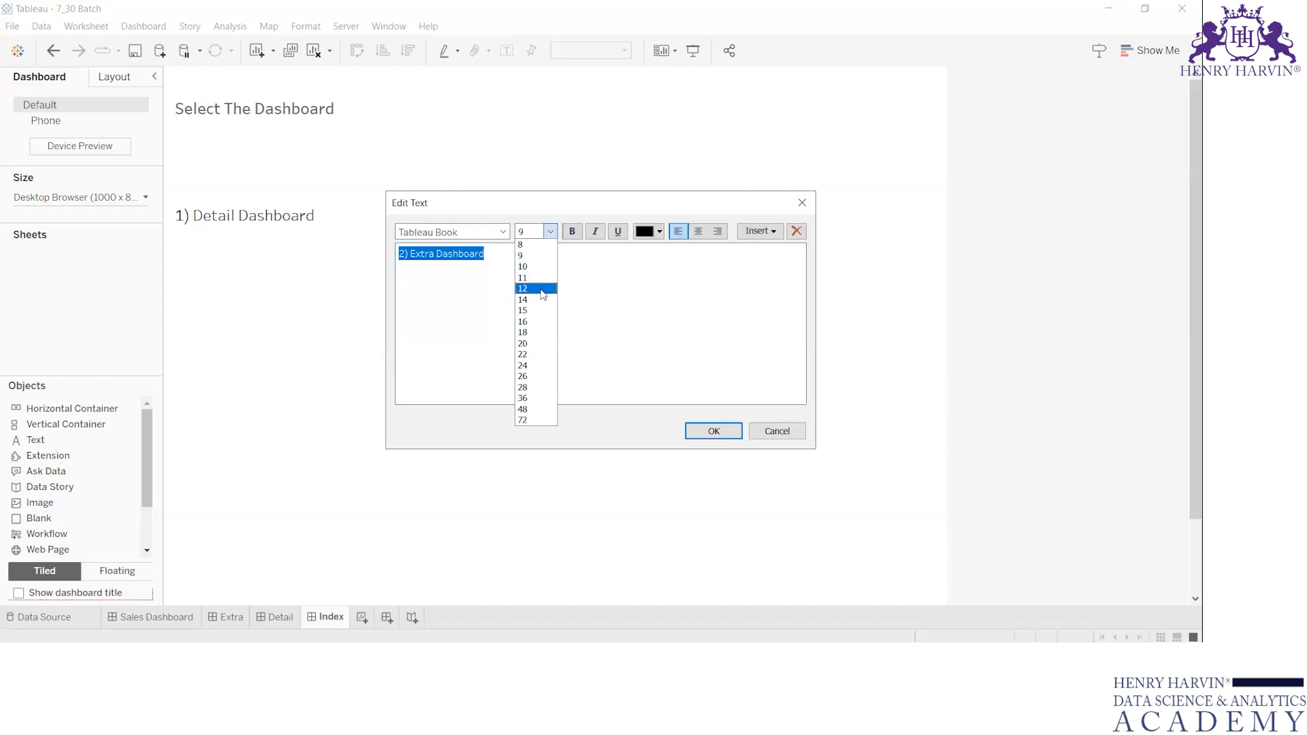
pyautogui.click(540, 289)
pyautogui.click(732, 432)
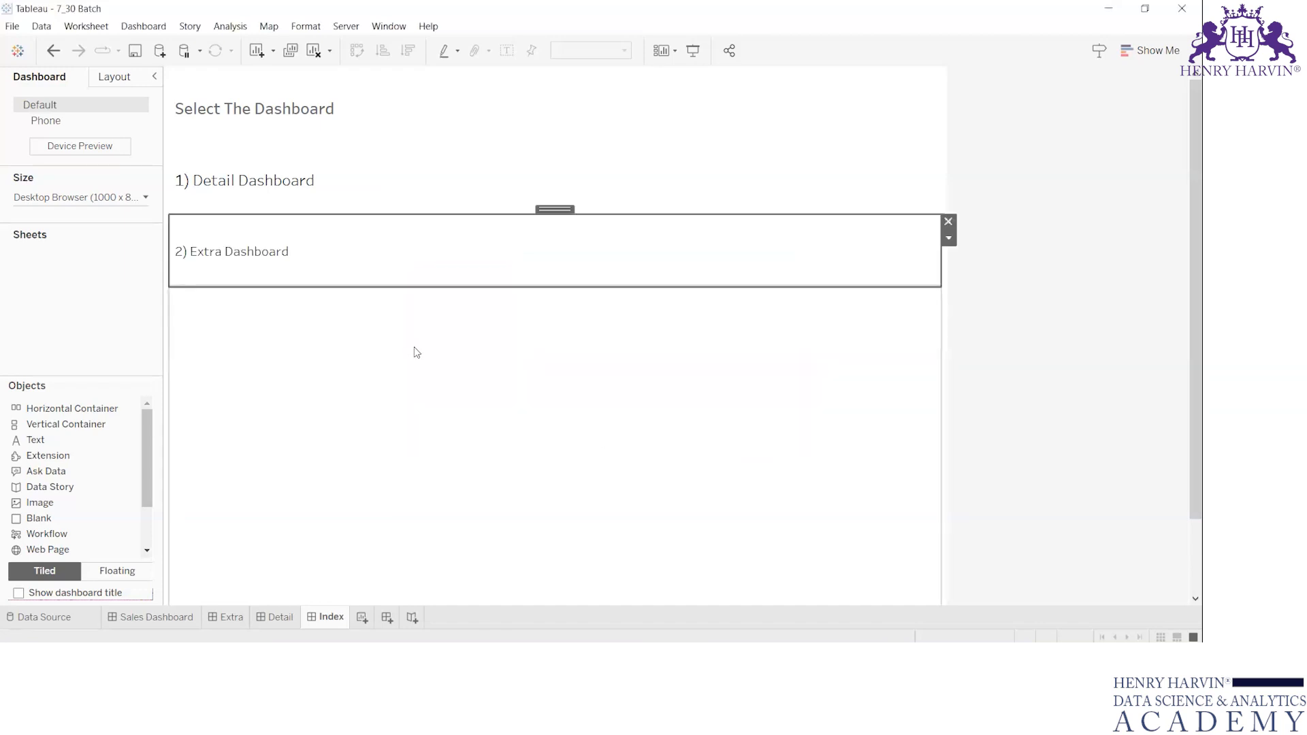
# Add a text object reading "3) Sales Dashboard" below the second entry, in bold black at size 12.
pyautogui.moveTo(56, 440); pyautogui.dragTo(264, 329)
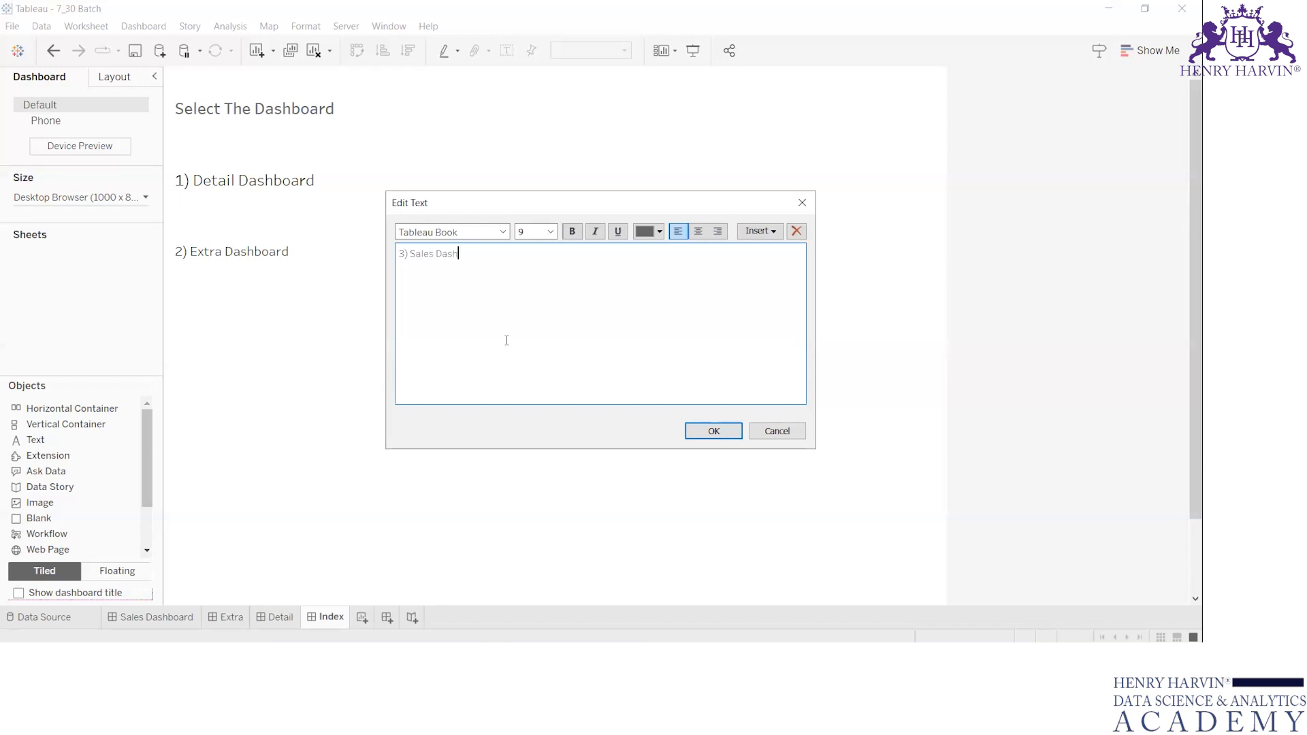
pyautogui.hotkey('ctrl', 'a')
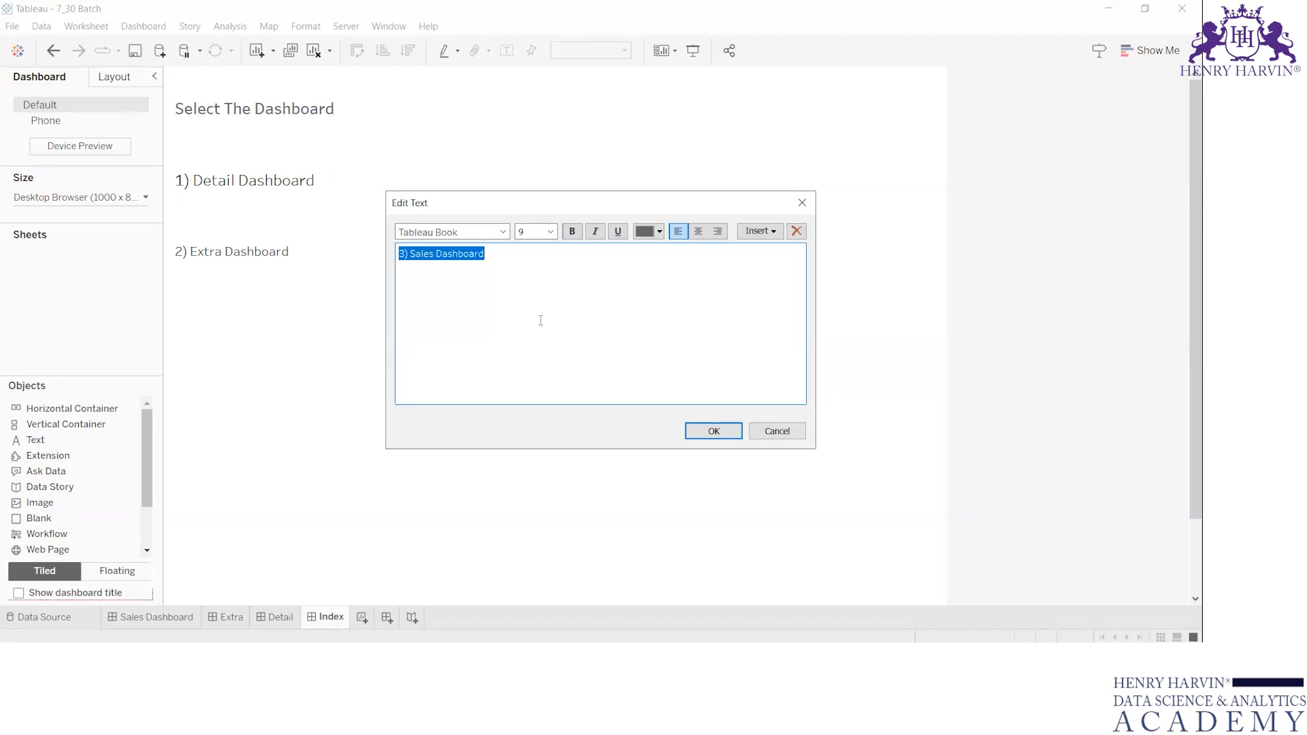
pyautogui.click(550, 231)
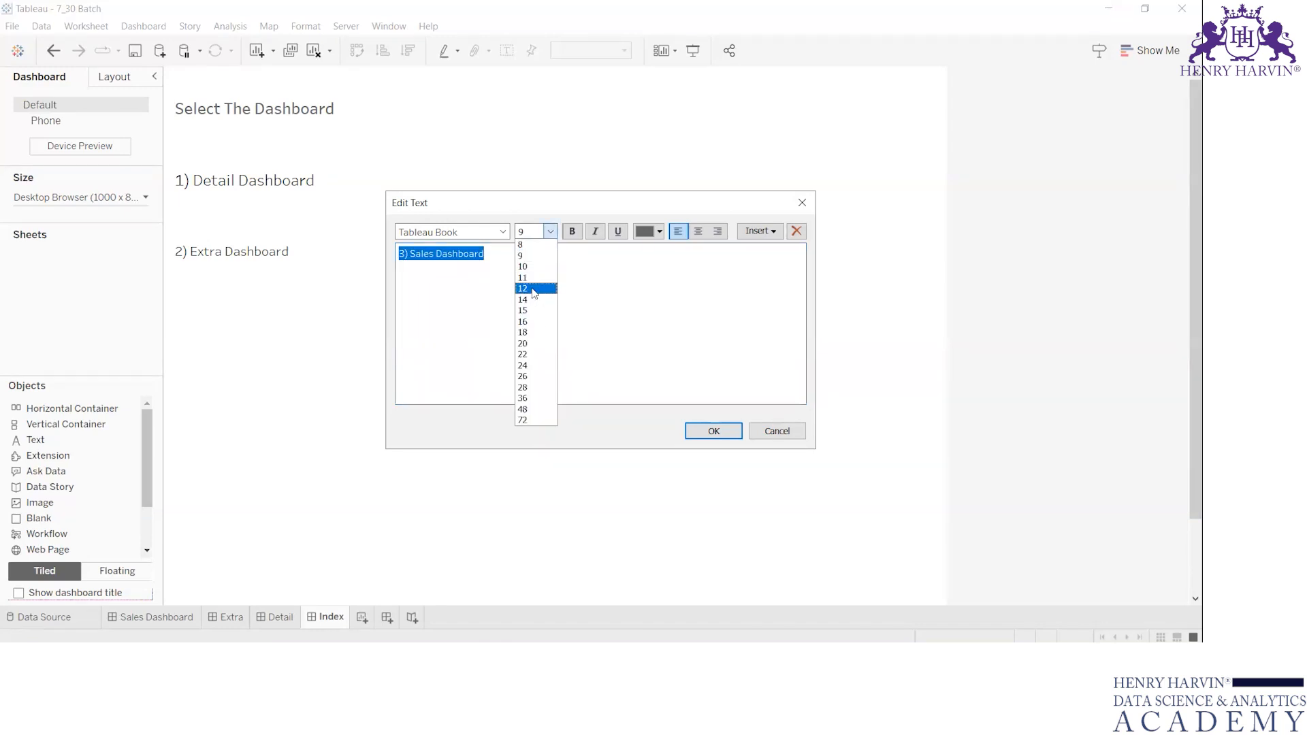
pyautogui.click(533, 288)
pyautogui.click(659, 232)
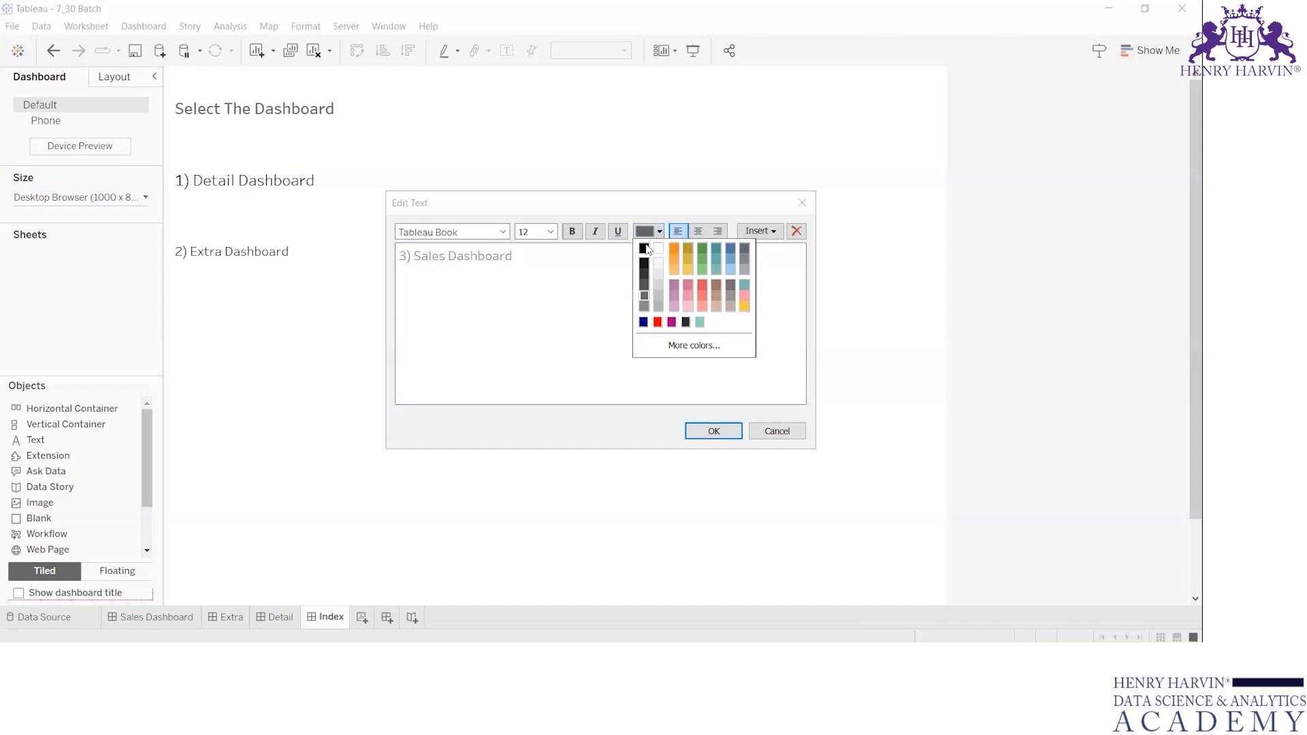
pyautogui.click(510, 279)
pyautogui.hotkey('ctrl', 'a')
pyautogui.click(572, 231)
pyautogui.click(650, 232)
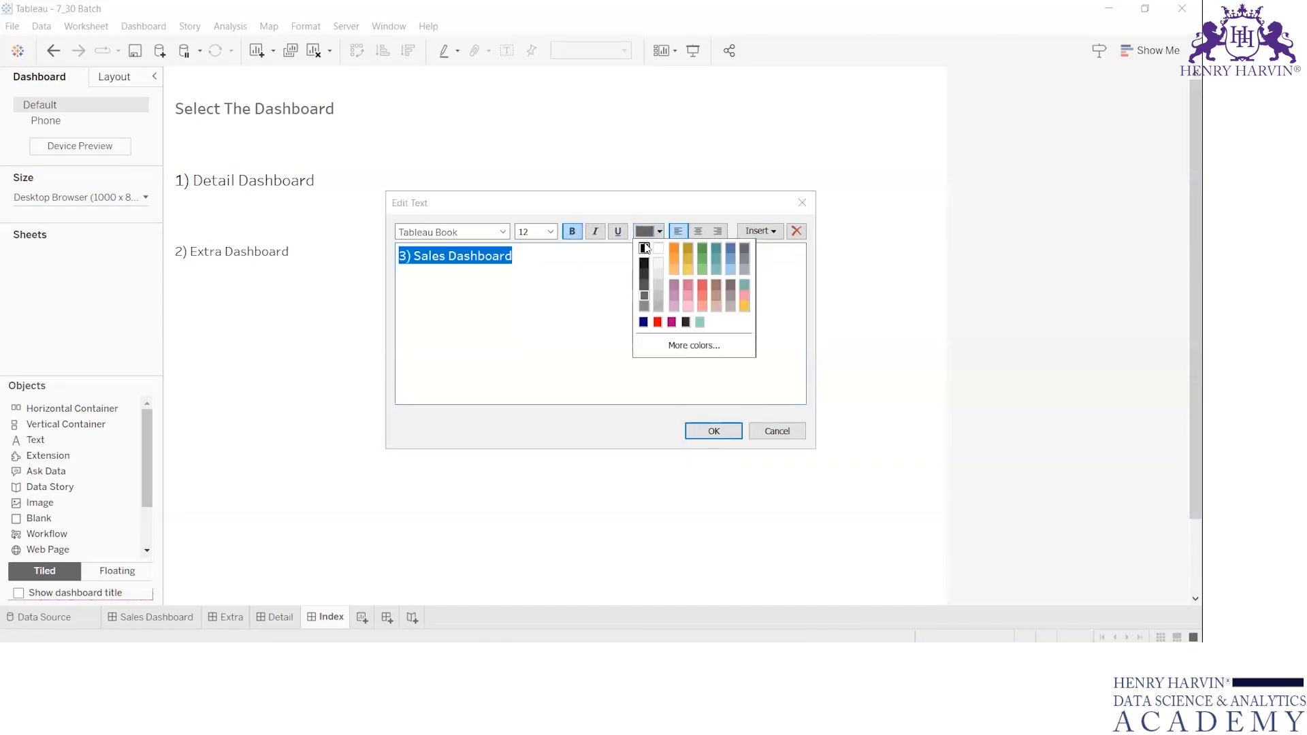
pyautogui.click(644, 248)
pyautogui.click(703, 433)
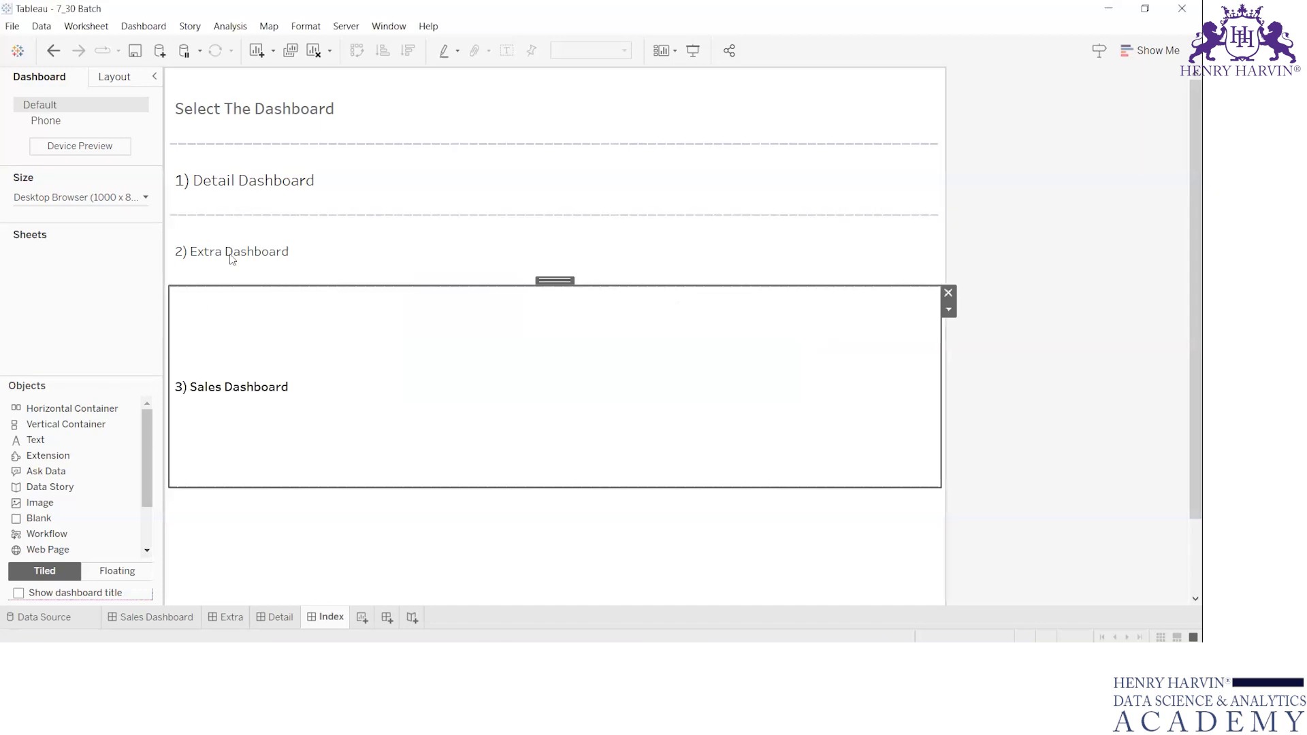
# Reduce the heights of the three dashboard entries so they form a compact list of single-line rows.
pyautogui.moveTo(298, 487); pyautogui.dragTo(309, 298)
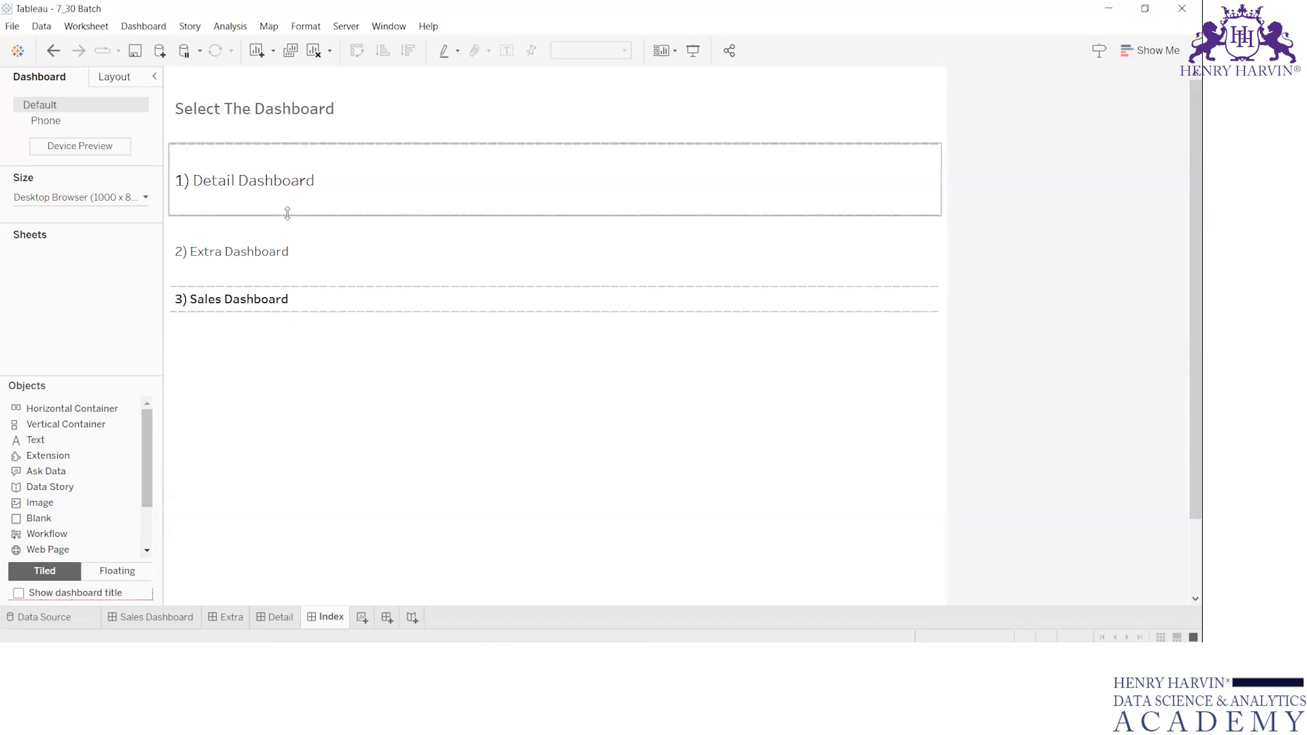
pyautogui.moveTo(289, 215); pyautogui.dragTo(286, 170)
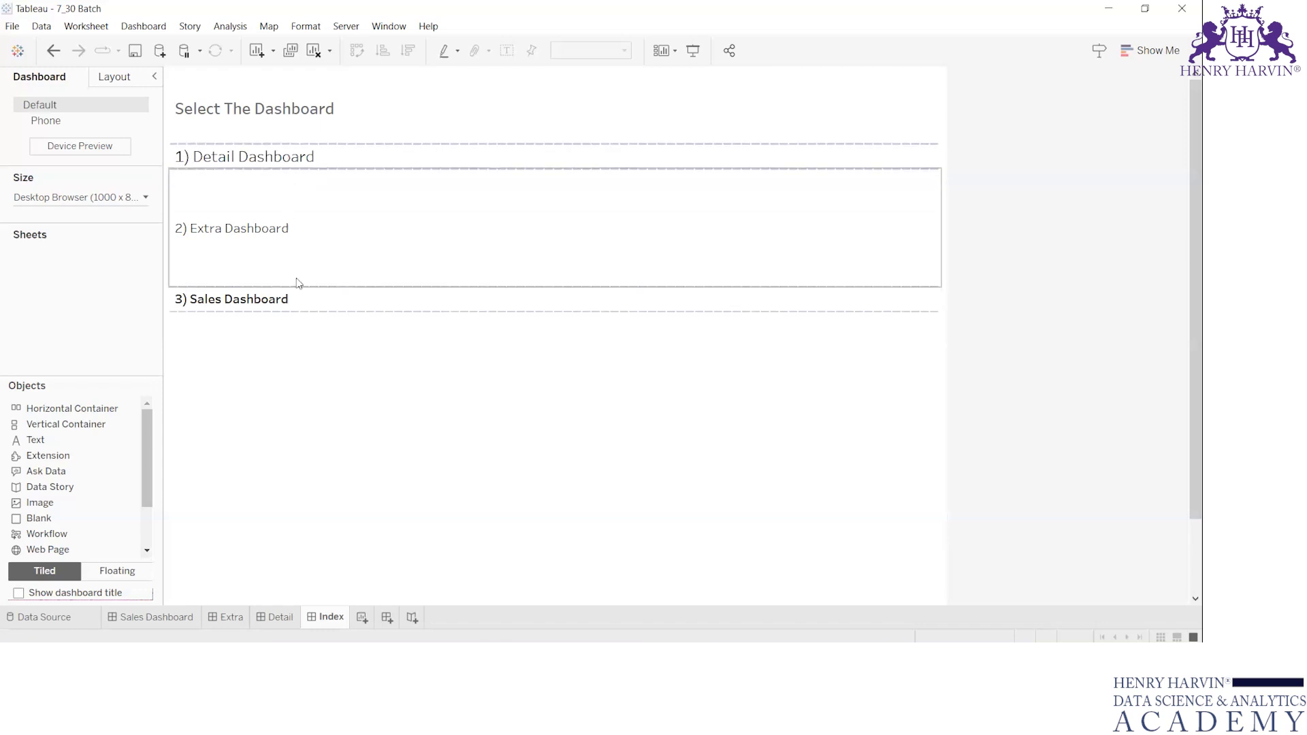
pyautogui.moveTo(297, 288); pyautogui.dragTo(292, 216)
pyautogui.moveTo(268, 310); pyautogui.dragTo(279, 214)
pyautogui.click(397, 286)
# Make the "2) Extra Dashboard" and "1) Detail Dashboard" texts bold.
pyautogui.doubleClick(238, 181)
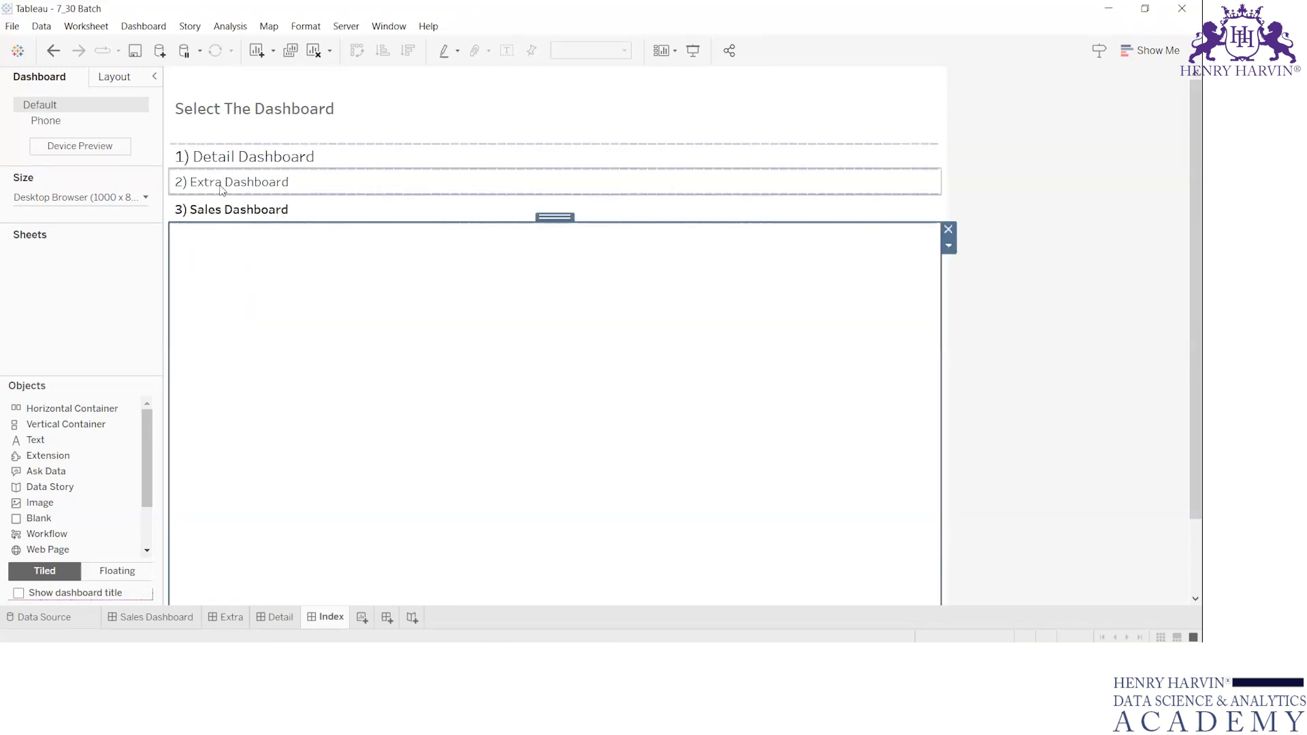
pyautogui.hotkey('ctrl', 'a')
pyautogui.click(572, 232)
pyautogui.click(714, 431)
pyautogui.doubleClick(300, 160)
pyautogui.hotkey('ctrl', 'a')
pyautogui.click(571, 232)
pyautogui.click(713, 431)
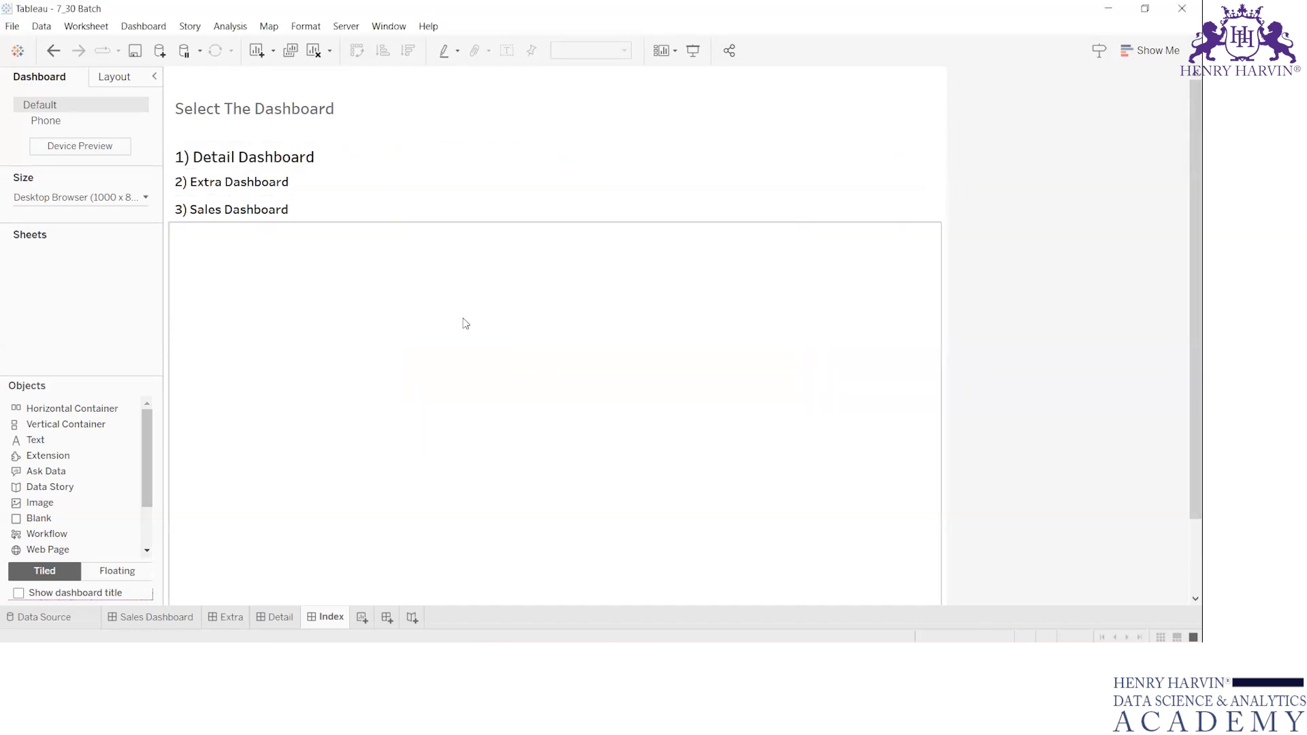
# Set the font size of the "1) Detail Dashboard" text to 11.
pyautogui.doubleClick(320, 162)
pyautogui.hotkey('ctrl', 'a')
pyautogui.click(550, 232)
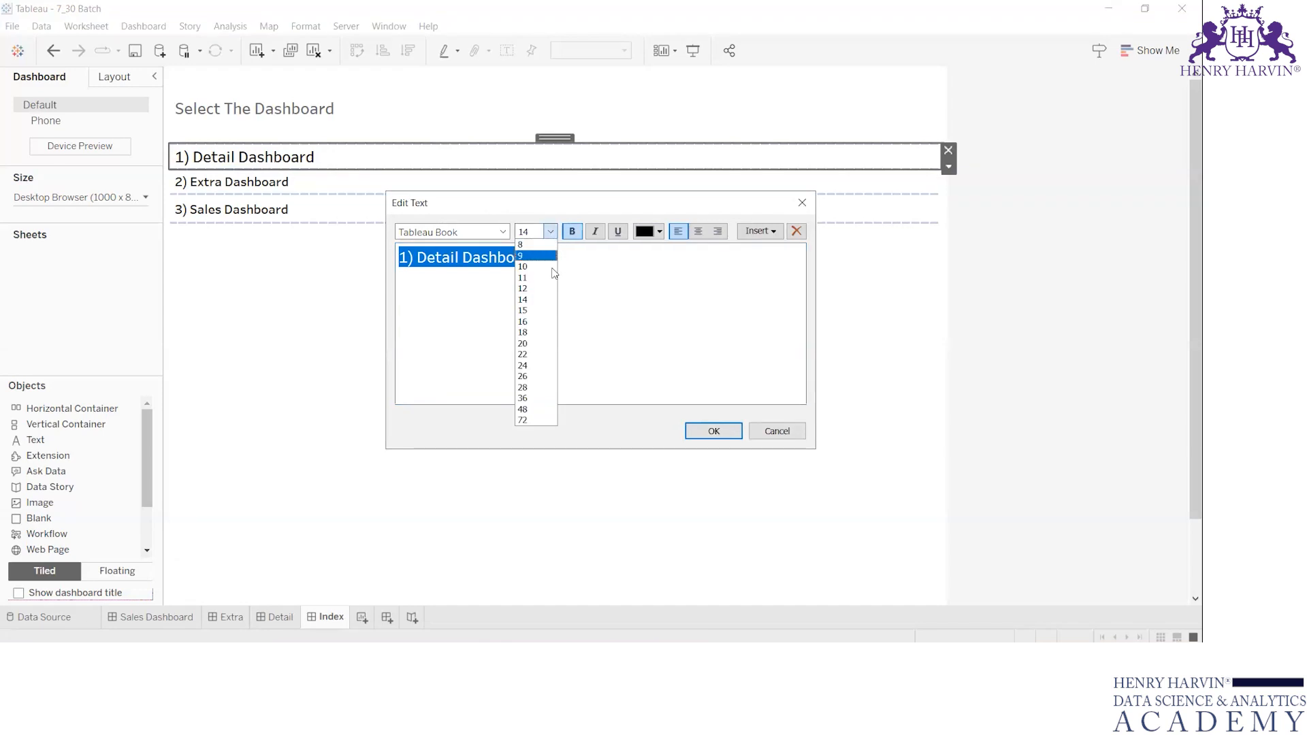
pyautogui.click(553, 277)
pyautogui.press('Return')
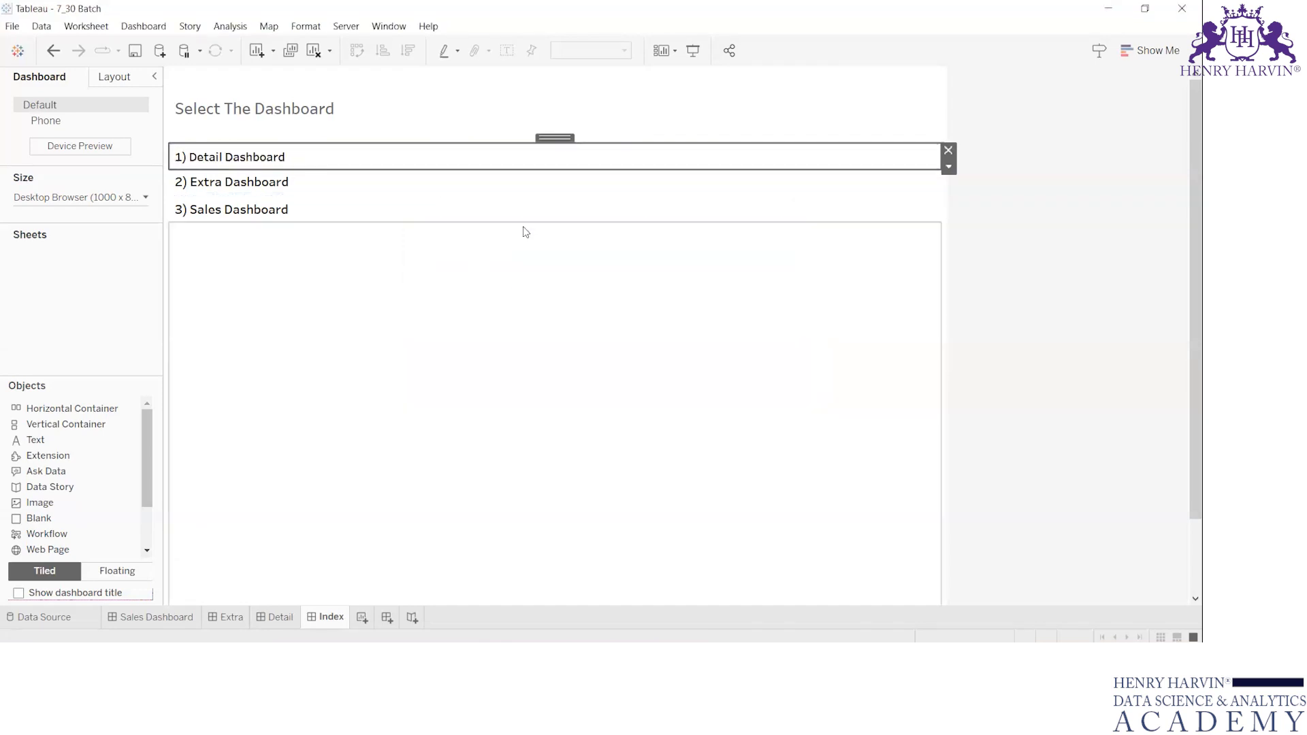
pyautogui.click(438, 287)
pyautogui.click(1025, 312)
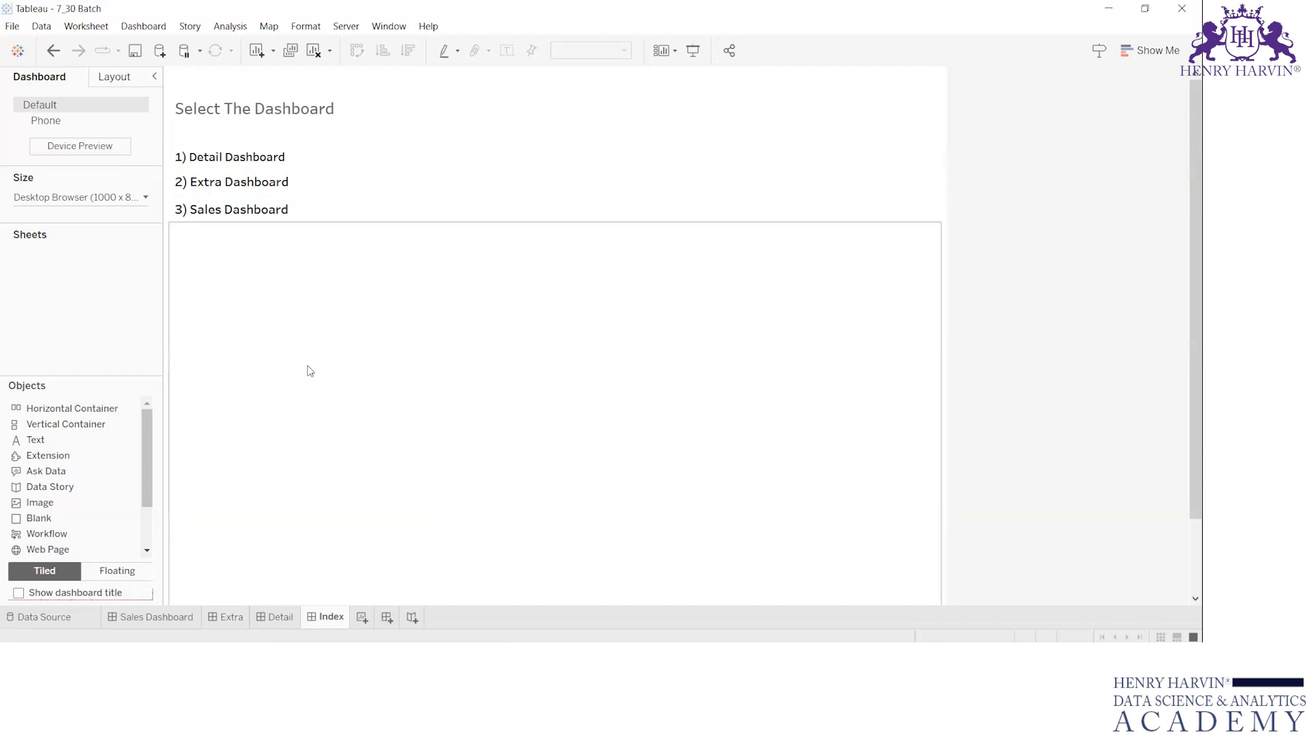
# Replace the heading text "Select The Dashboard" with "Index".
pyautogui.doubleClick(268, 100)
pyautogui.press('BackSpace')
pyautogui.write('Index')
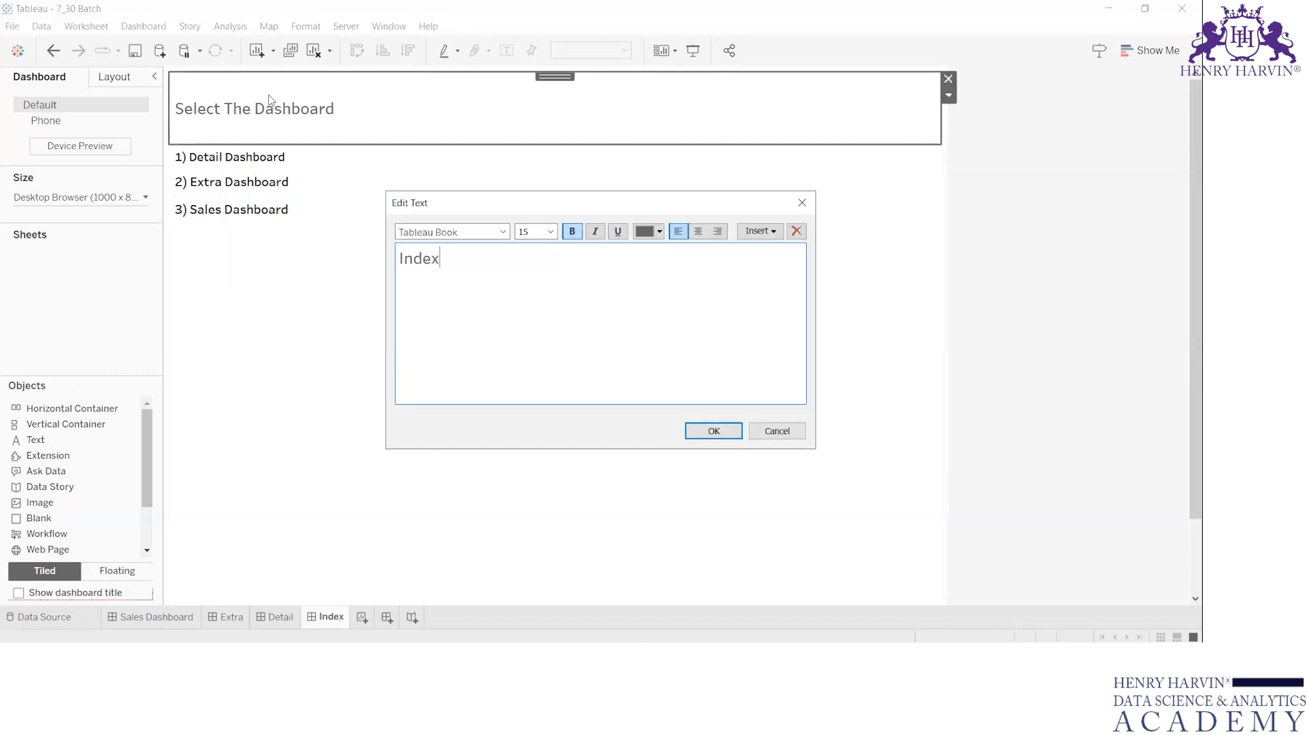
pyautogui.click(725, 430)
pyautogui.click(440, 338)
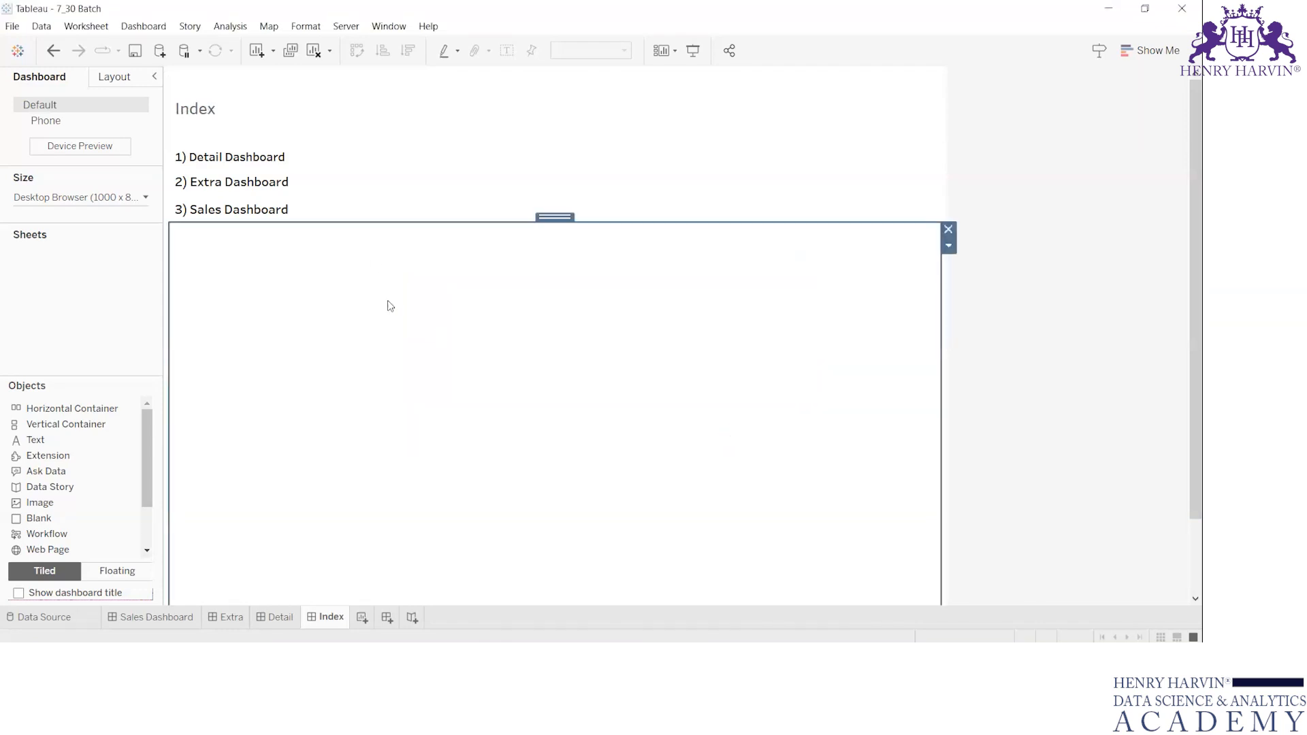
# Place a Navigation object before the Detail Dashboard entry in its row and narrow it to a small square.
pyautogui.click(316, 163)
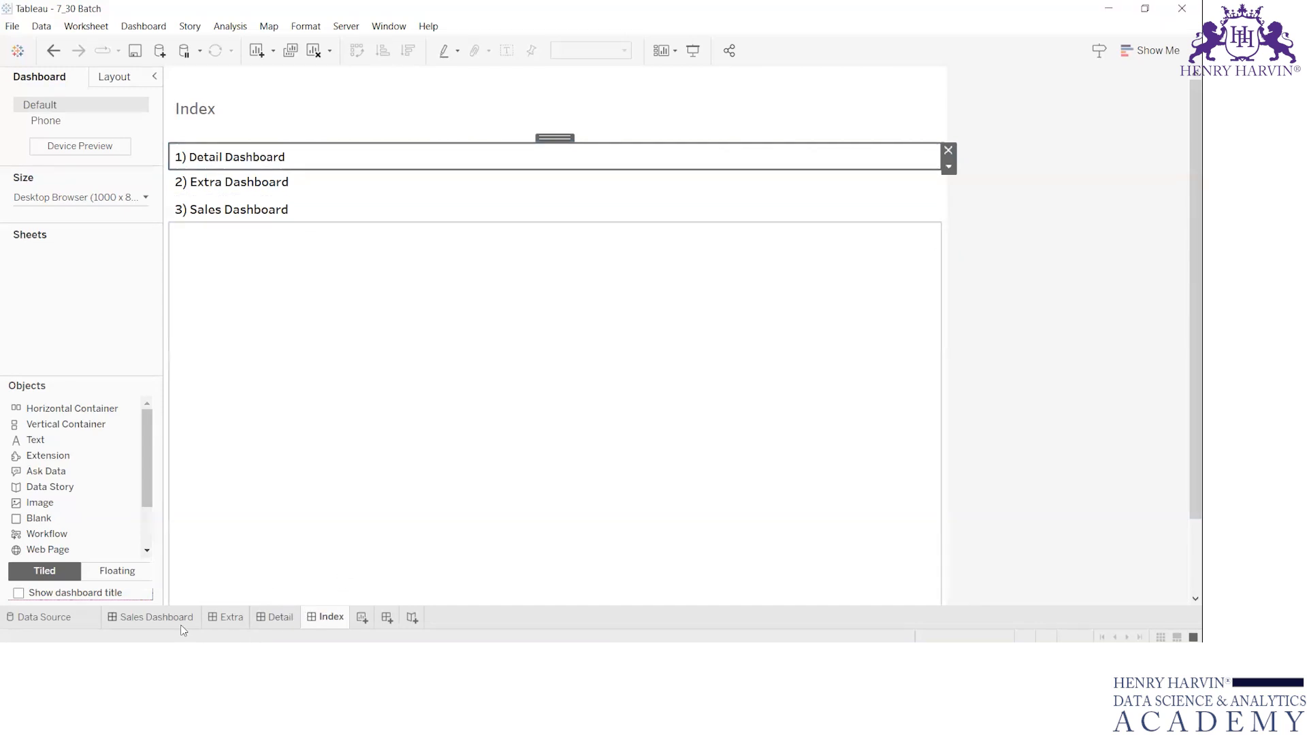
pyautogui.moveTo(230, 621)
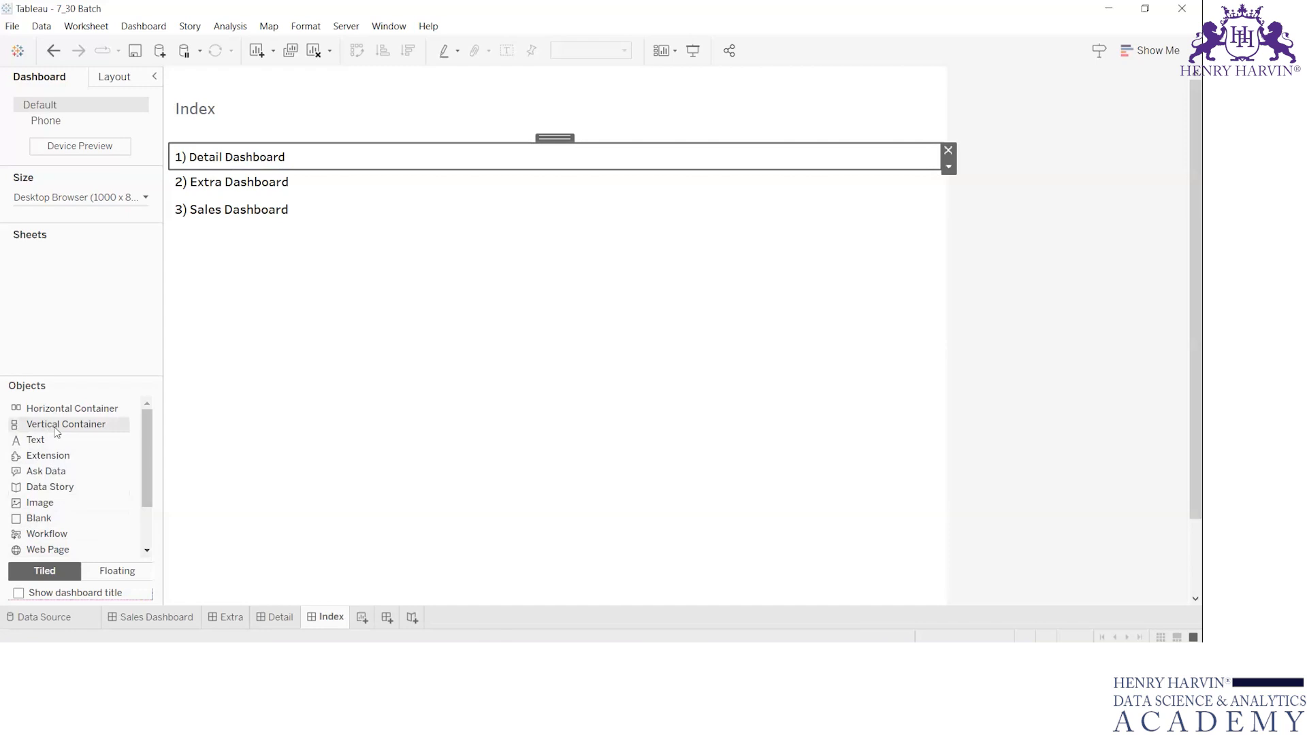
pyautogui.scroll(-3, 62, 488)
pyautogui.moveTo(51, 511)
pyautogui.mouseDown()
pyautogui.moveTo(204, 181)
pyautogui.moveTo(187, 157)
pyautogui.moveTo(243, 161)
pyautogui.mouseUp()
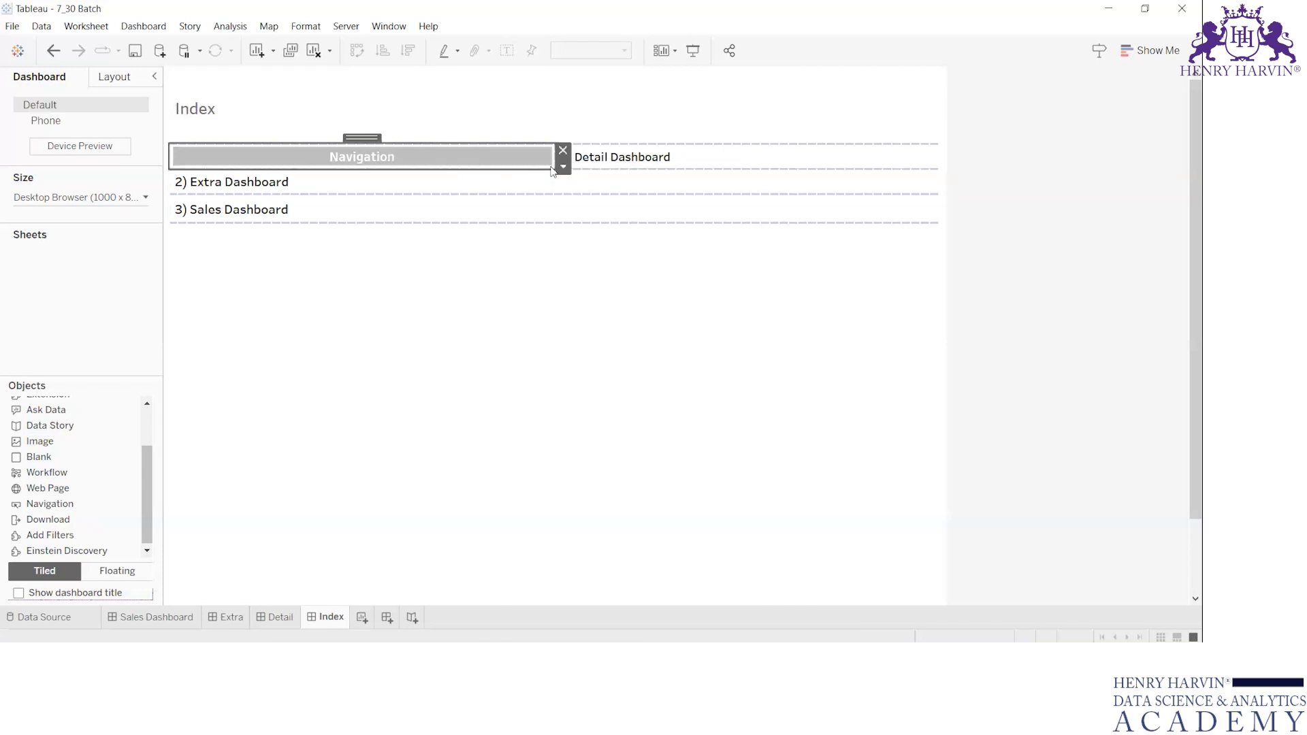
pyautogui.moveTo(555, 161); pyautogui.dragTo(190, 152)
# Change the Detail Dashboard navigation button's style to Image and open the image selection for it.
pyautogui.click(191, 159)
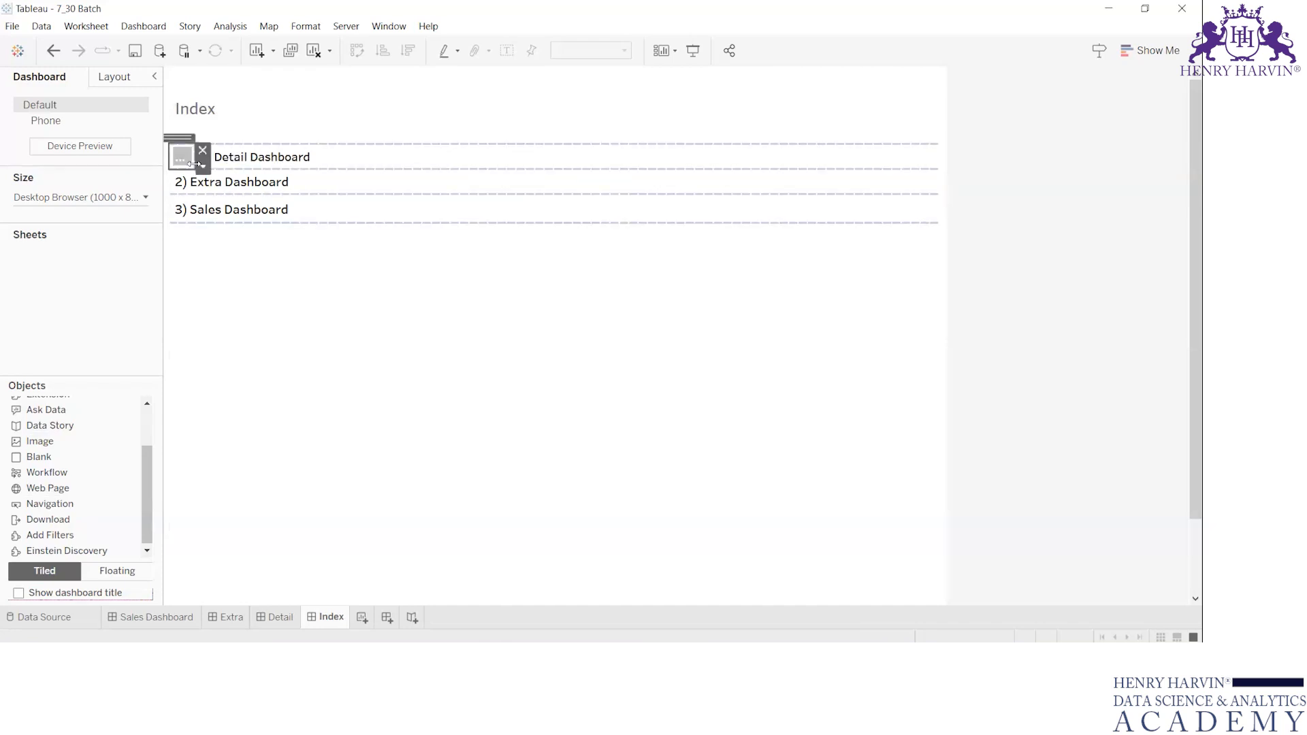
pyautogui.click(203, 166)
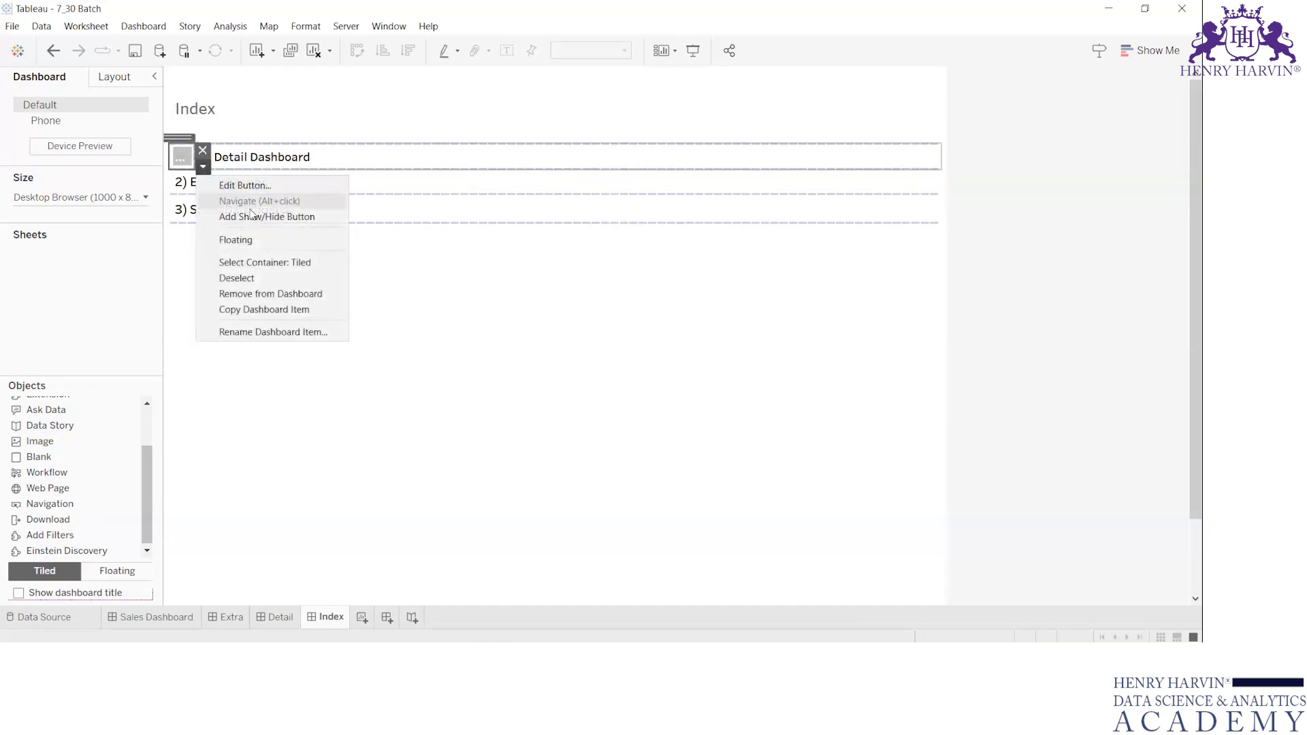
pyautogui.click(293, 190)
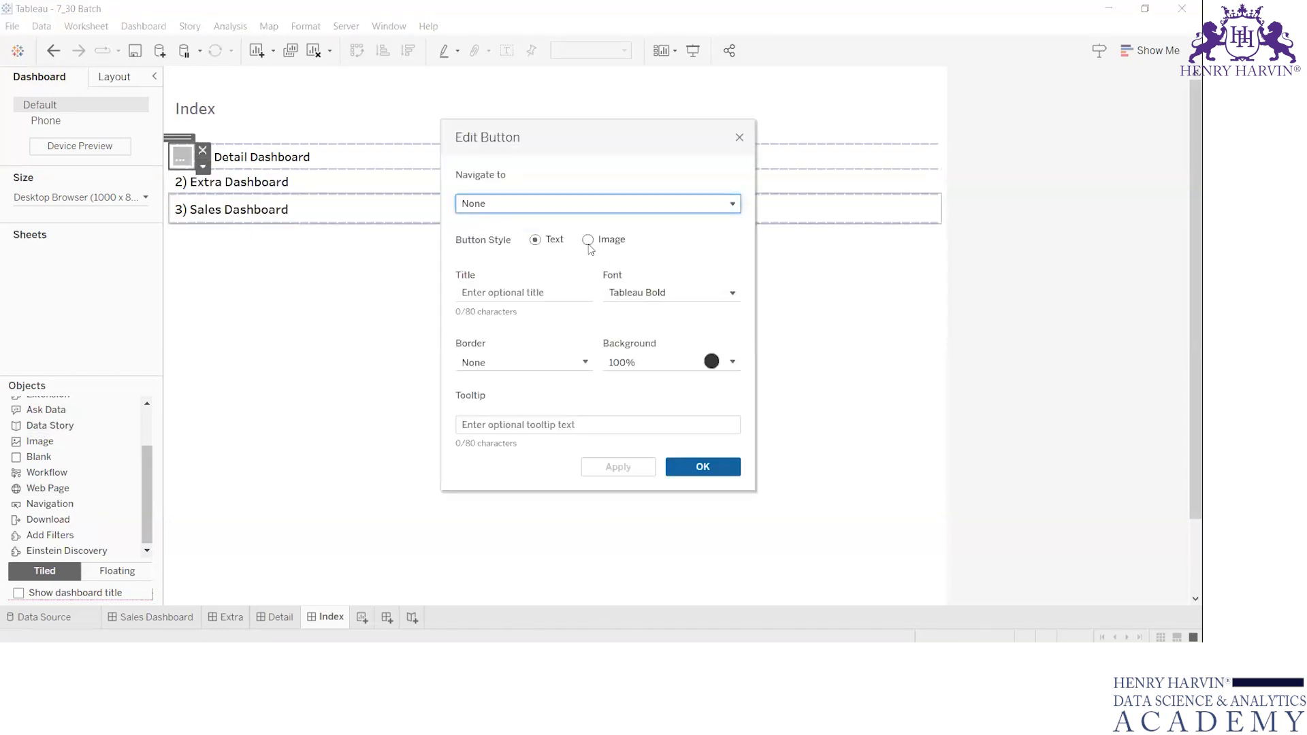
pyautogui.click(588, 241)
pyautogui.click(684, 310)
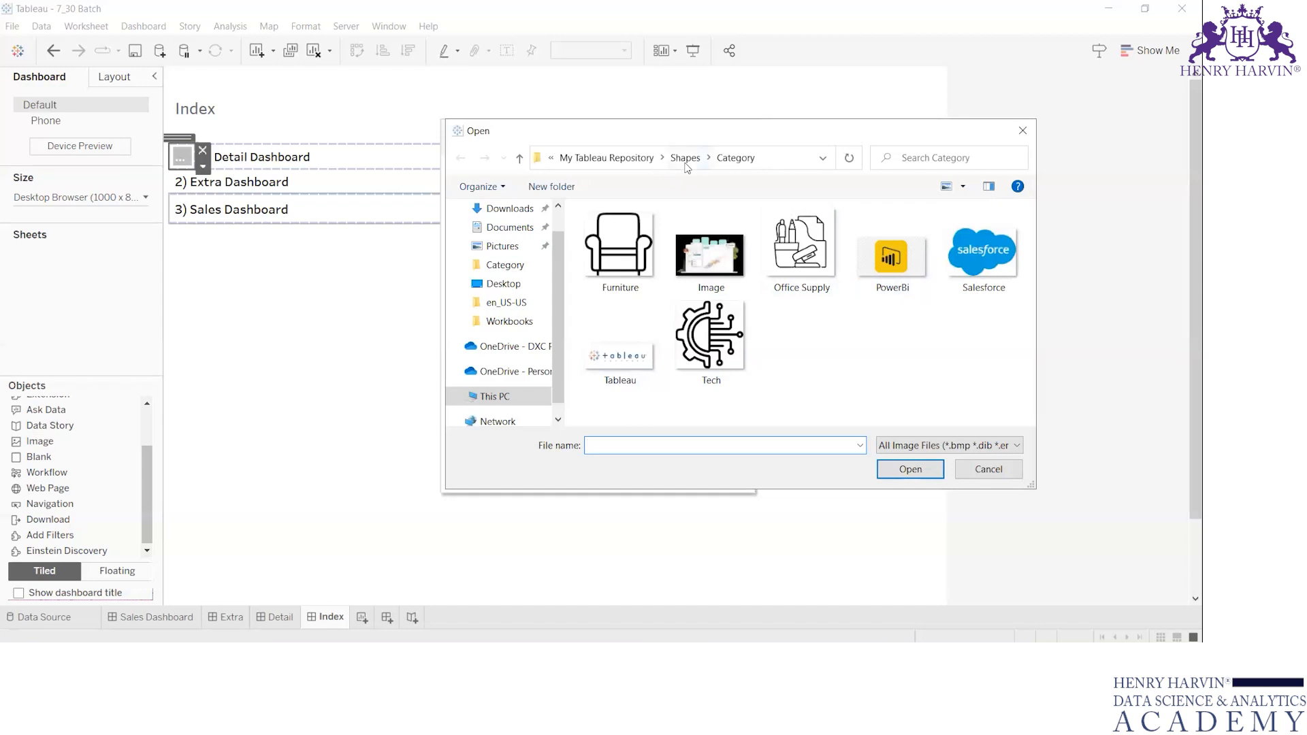
# Browse the KPI, Category and Gender folders under Shapes for a suitable button image.
pyautogui.click(686, 160)
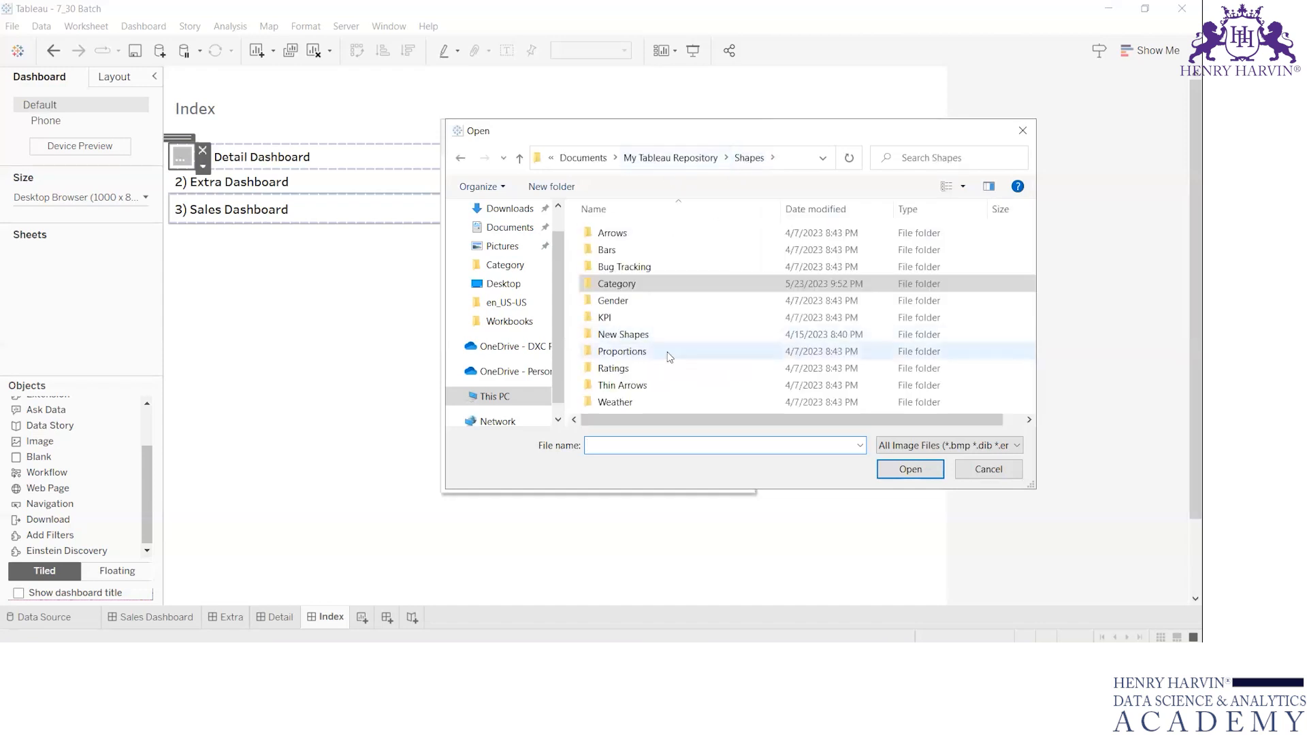
pyautogui.doubleClick(623, 319)
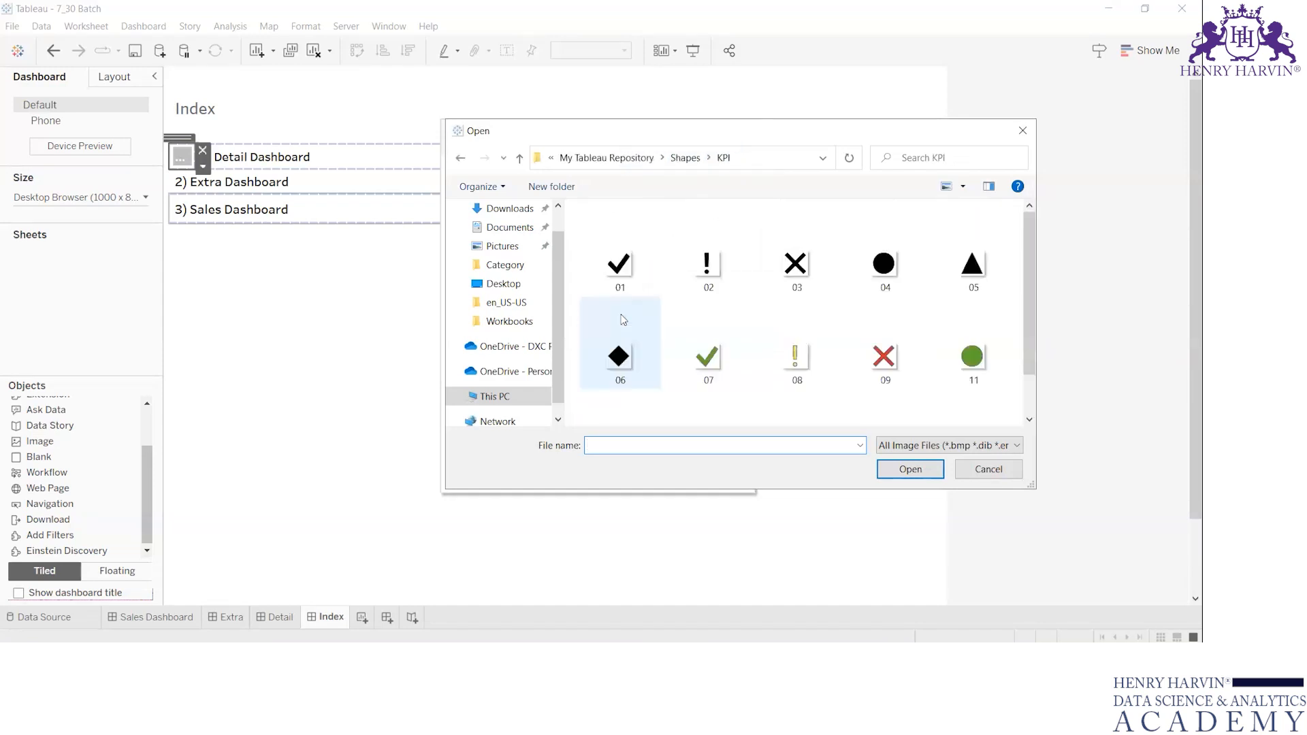
pyautogui.click(685, 157)
pyautogui.click(621, 285)
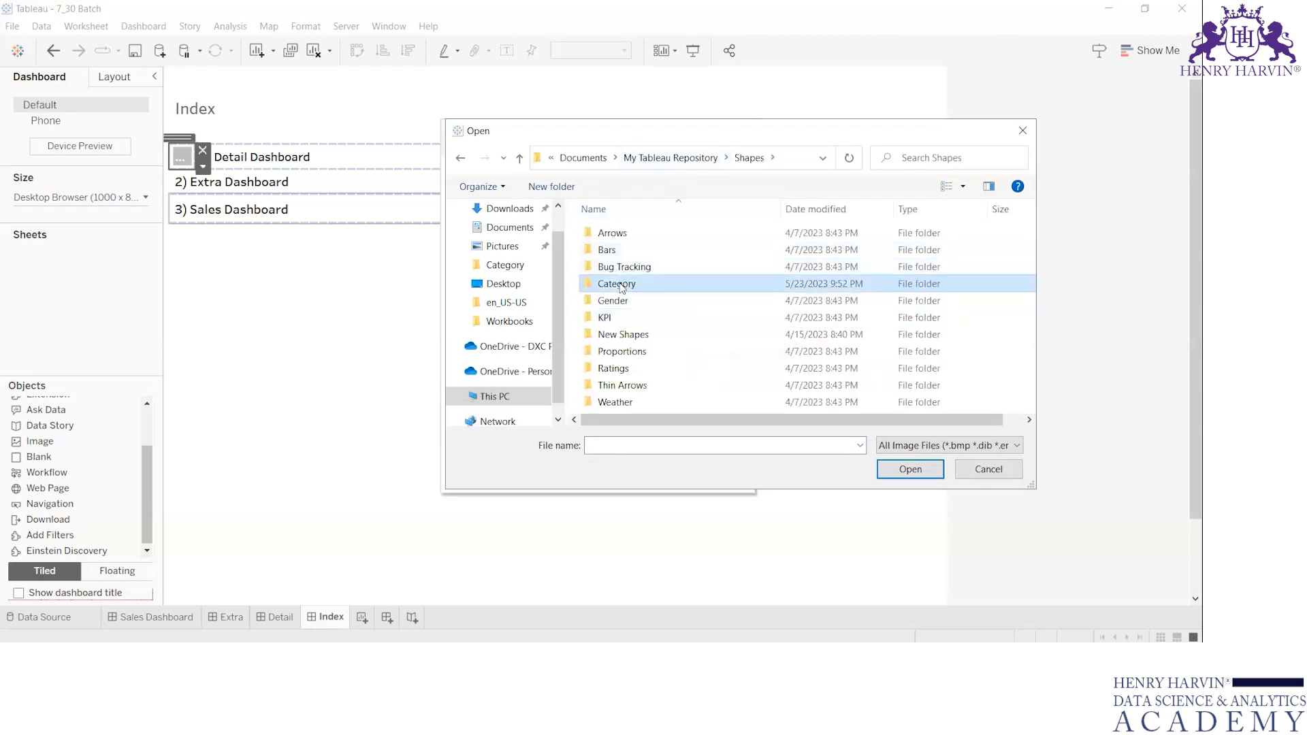
pyautogui.doubleClick(620, 285)
pyautogui.hotkey('alt', 'Left')
pyautogui.click(620, 286)
pyautogui.doubleClick(621, 286)
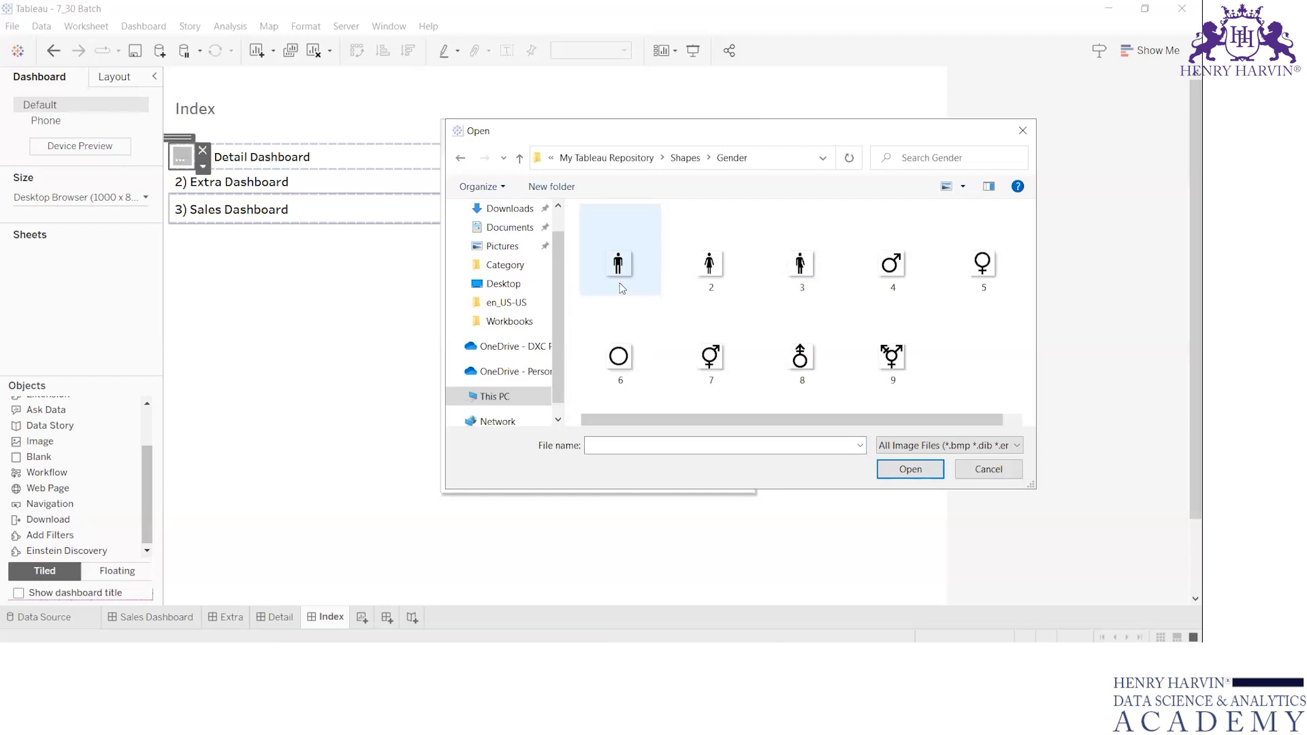
# Use the image "i" from the New Shapes folder for the Detail Dashboard button.
pyautogui.hotkey('alt', 'Left')
pyautogui.press('Down')
pyautogui.press('Down')
pyautogui.press('Return')
pyautogui.click(802, 243)
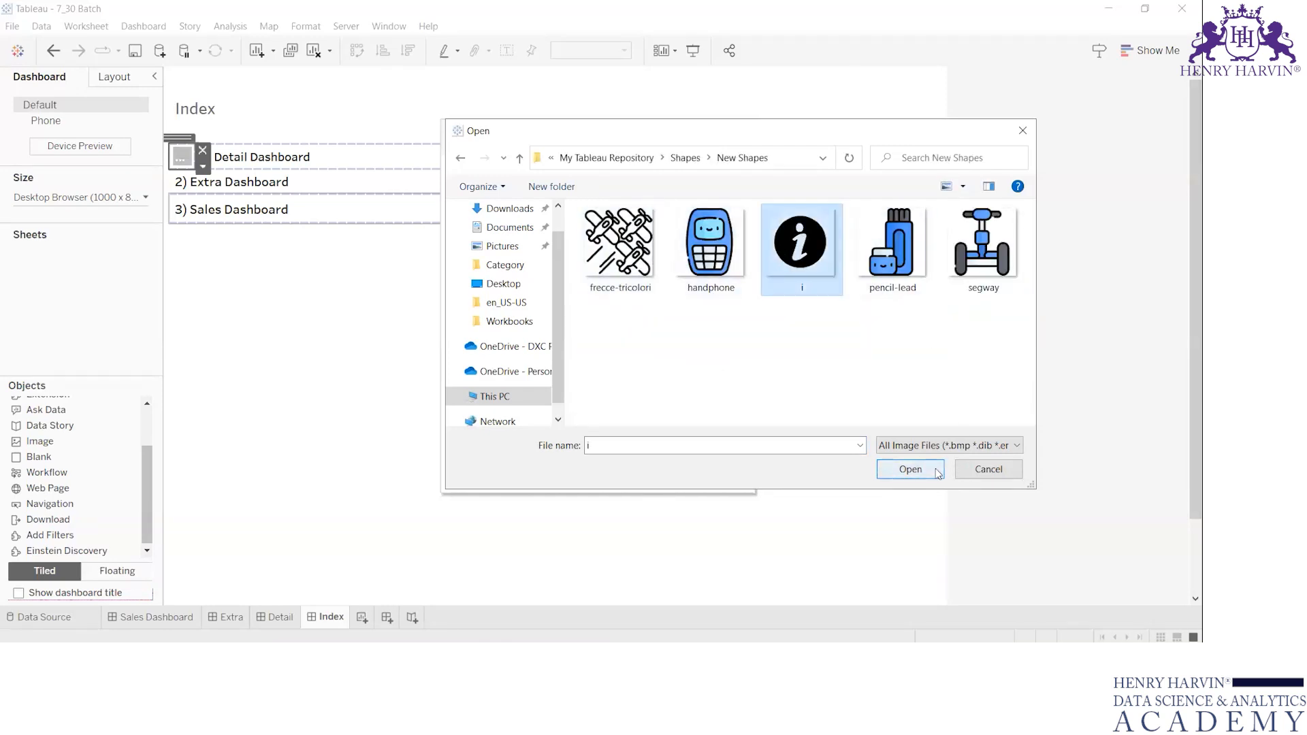
pyautogui.click(939, 472)
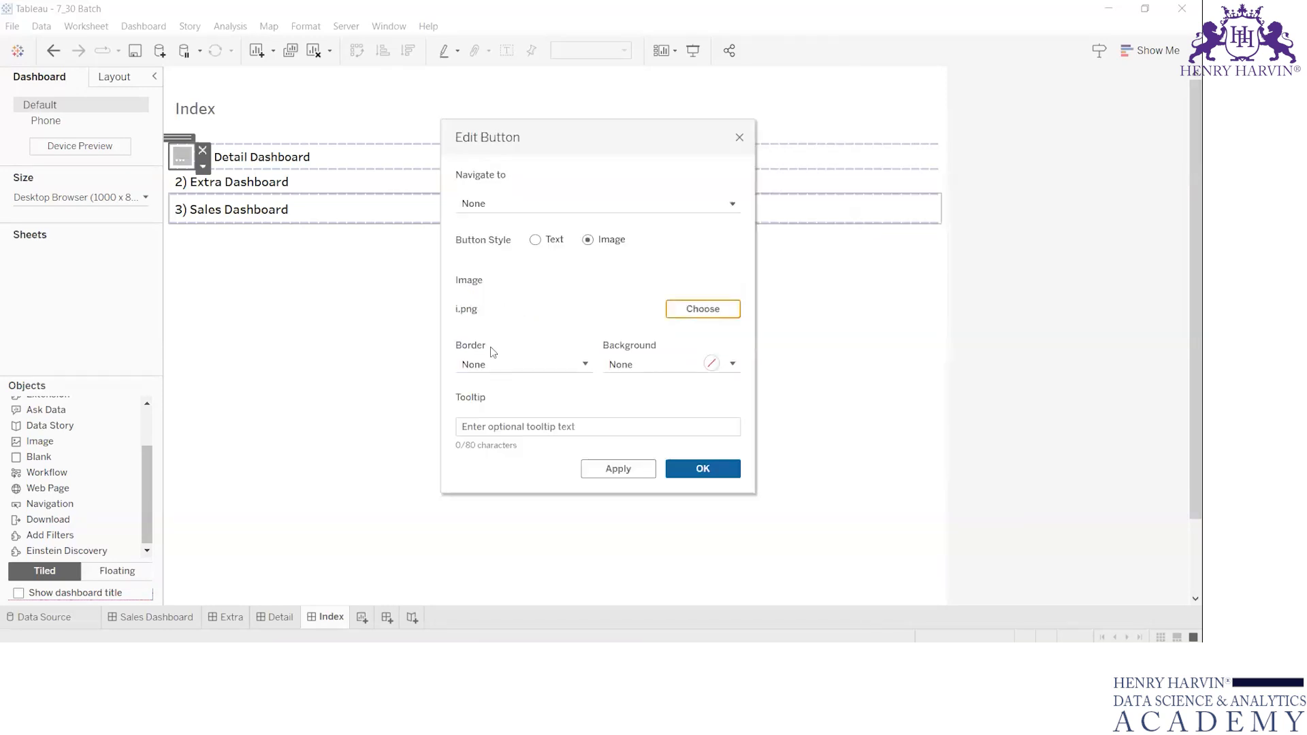
# Set the button in the Detail Dashboard row to navigate to Detail and apply its settings.
pyautogui.click(566, 200)
pyautogui.click(505, 244)
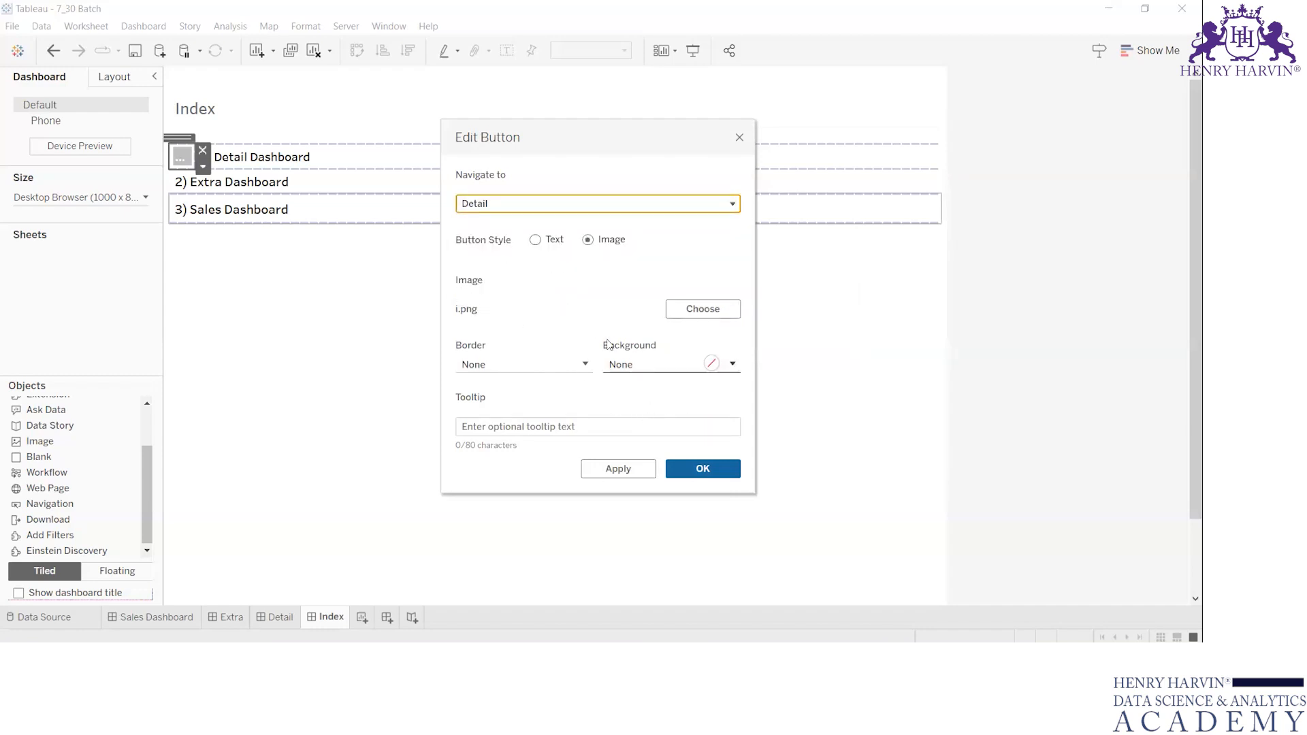
pyautogui.click(703, 468)
pyautogui.click(315, 316)
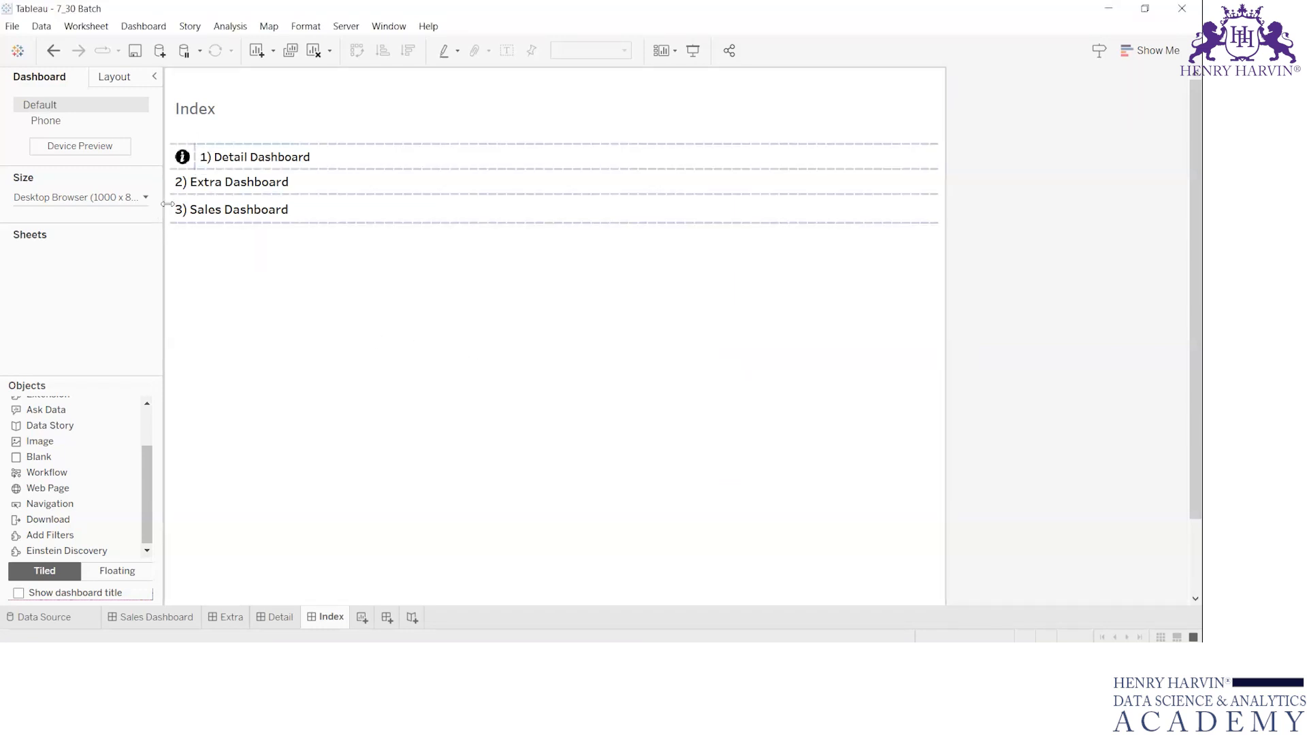
# Place a Navigation object before the Extra Dashboard entry in its row and narrow it to a small square.
pyautogui.click(183, 189)
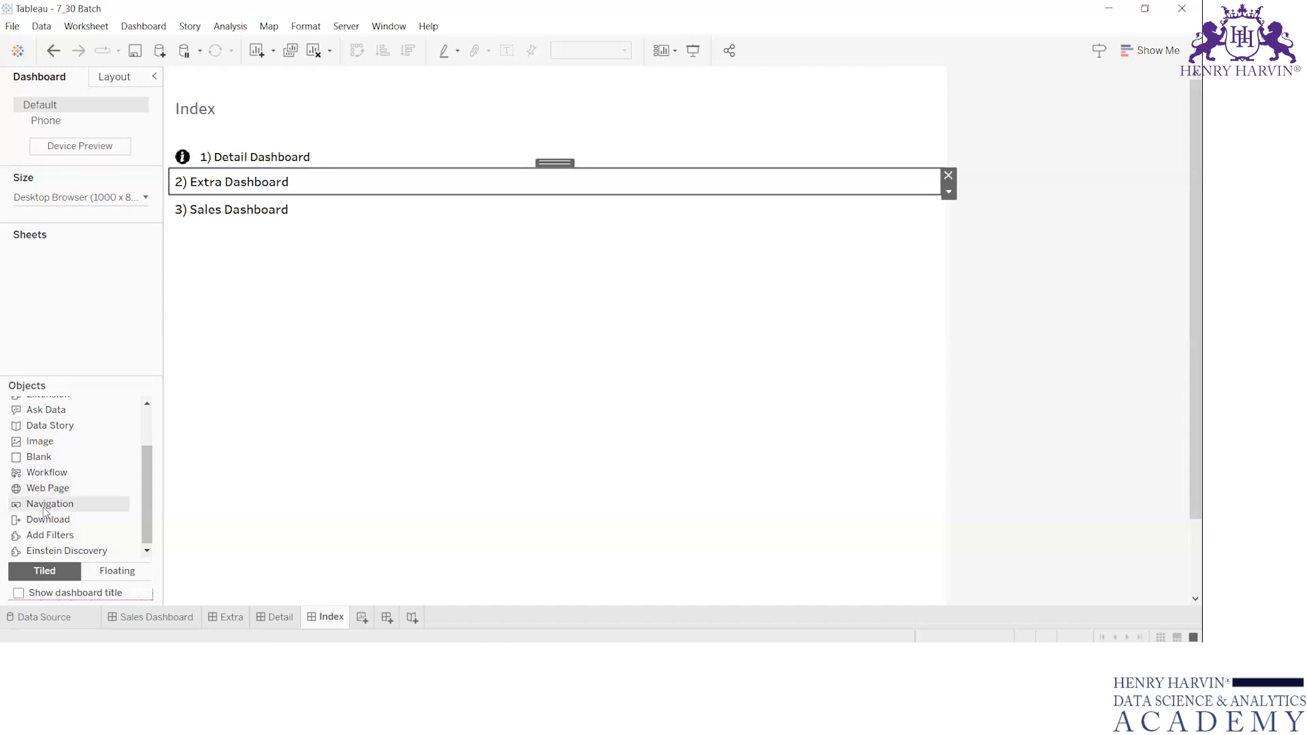
pyautogui.moveTo(43, 511); pyautogui.dragTo(190, 188)
pyautogui.moveTo(465, 177); pyautogui.dragTo(195, 178)
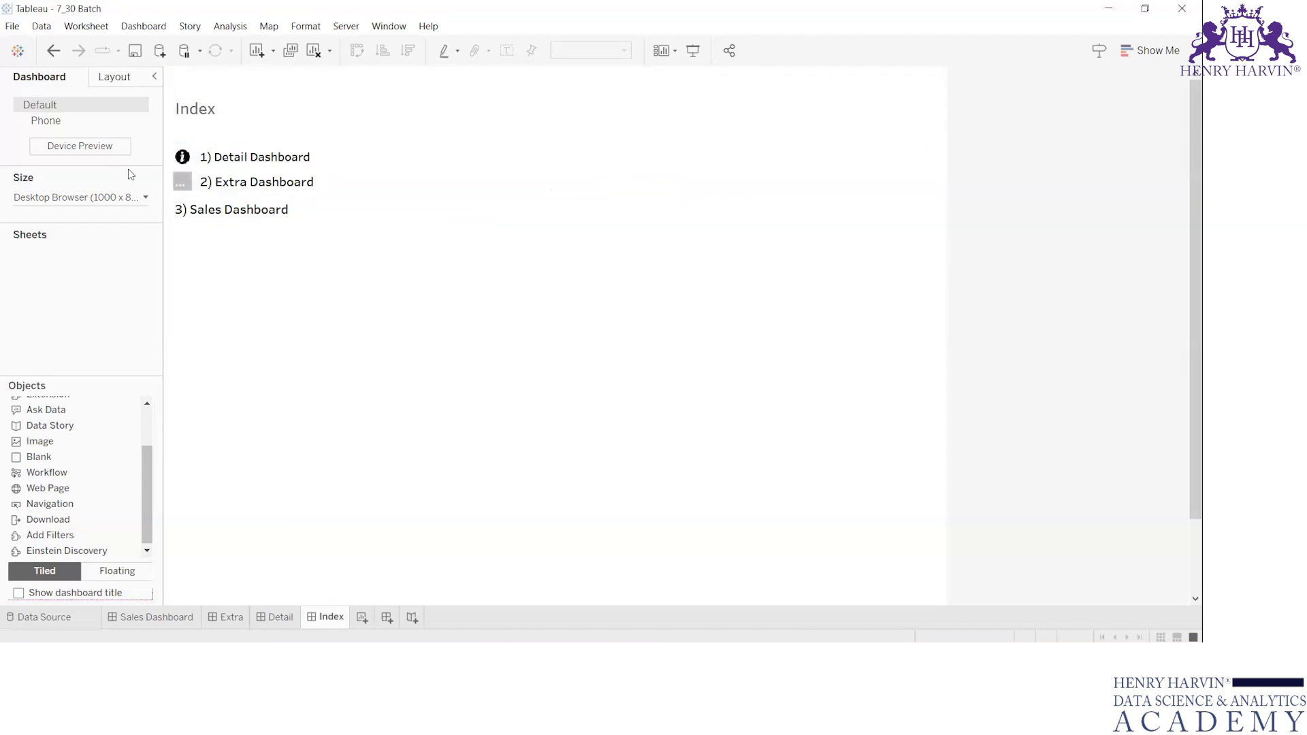
# Make the Extra Dashboard row's button navigate to Extra and give it the "i" image from New Shapes.
pyautogui.doubleClick(194, 180)
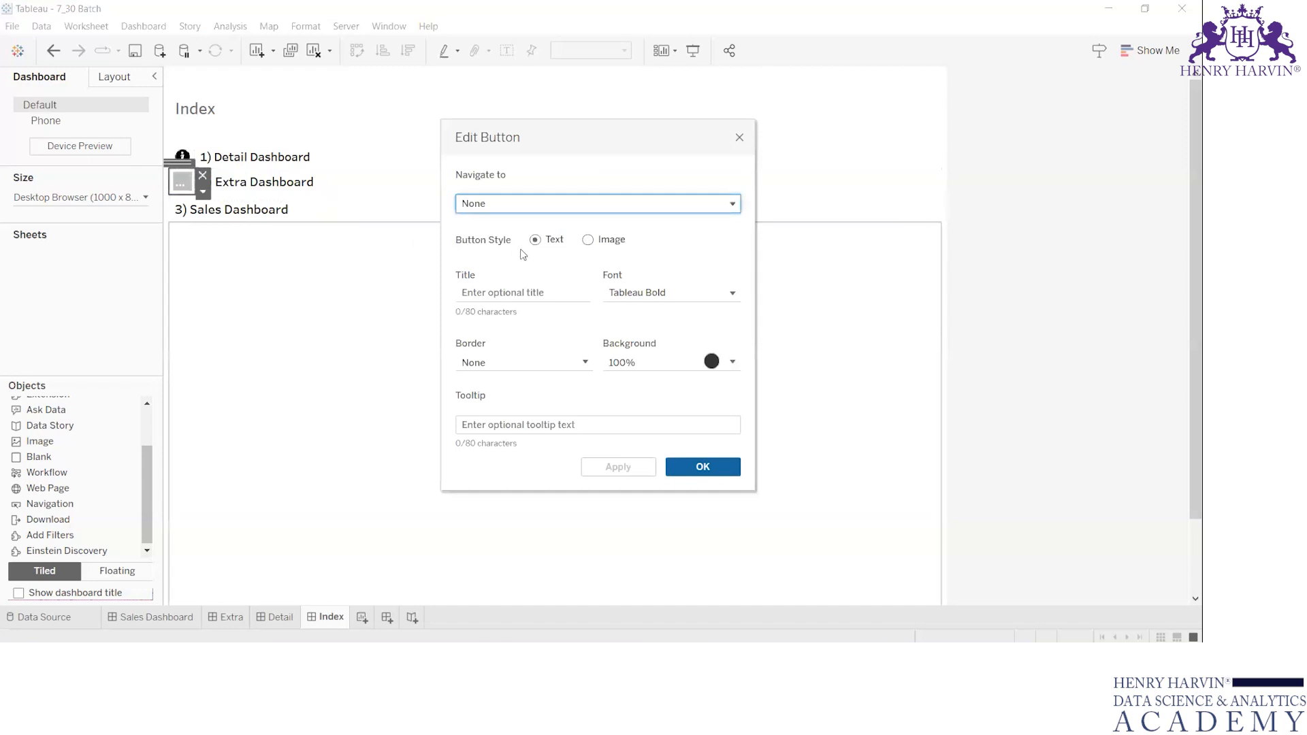
pyautogui.click(638, 199)
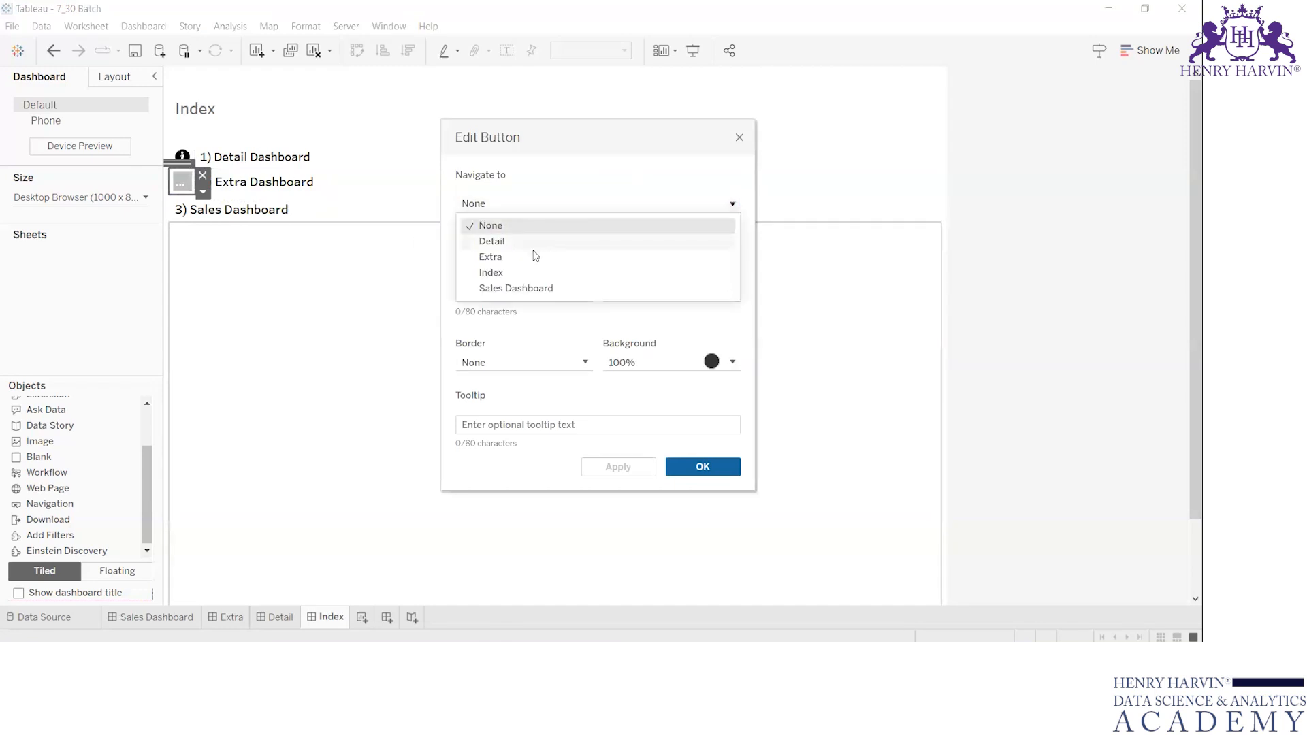
pyautogui.click(536, 258)
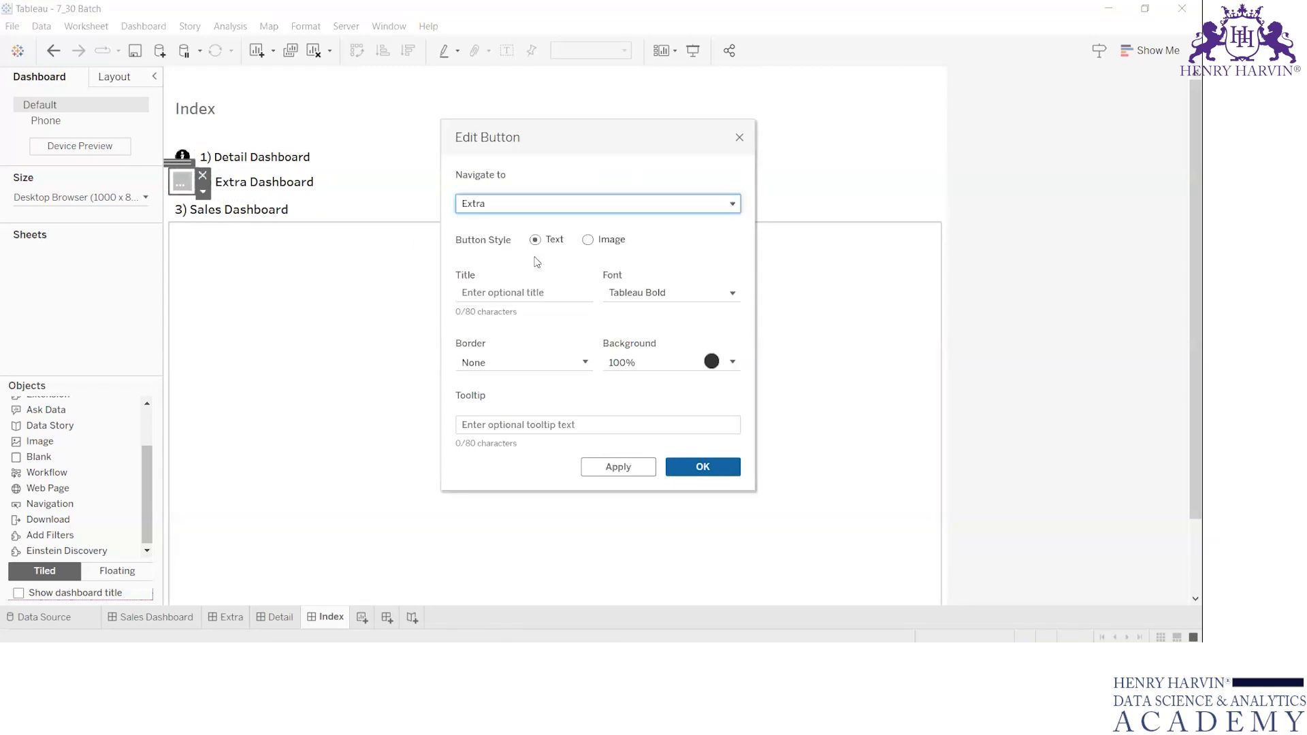
pyautogui.click(610, 243)
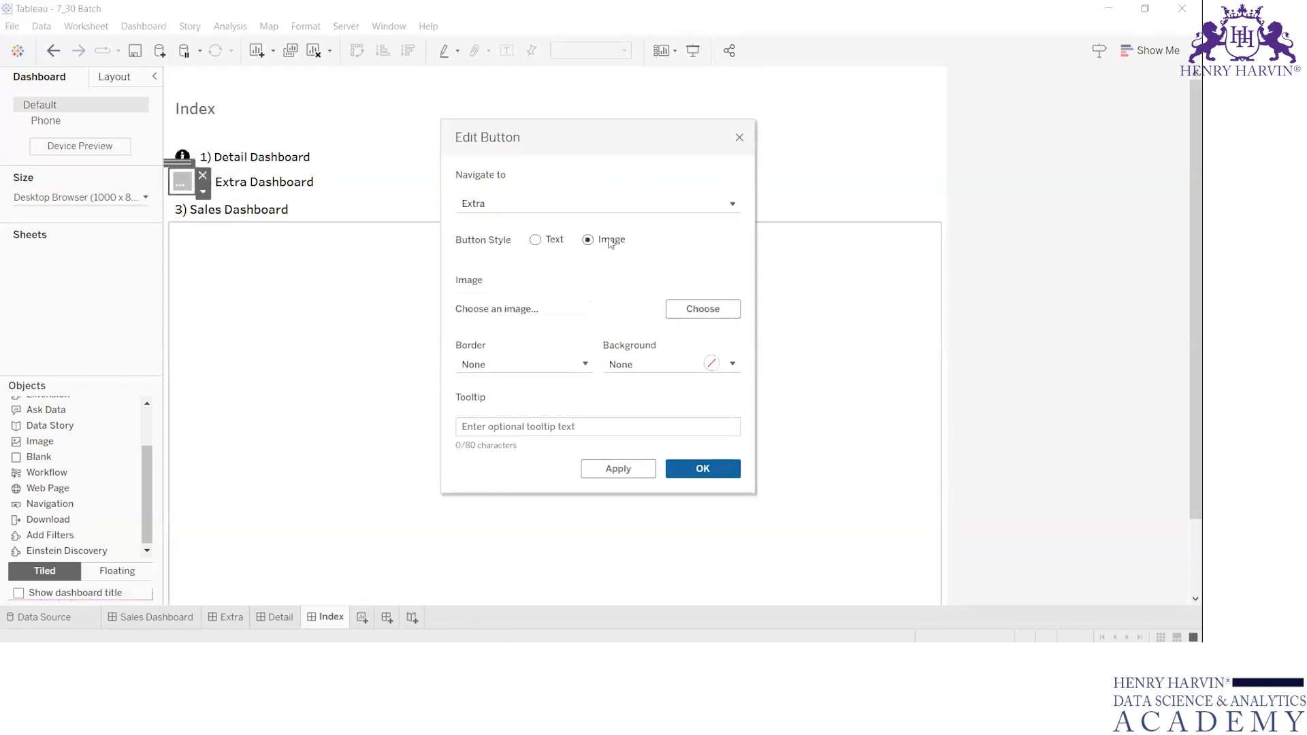
pyautogui.click(691, 312)
pyautogui.click(811, 248)
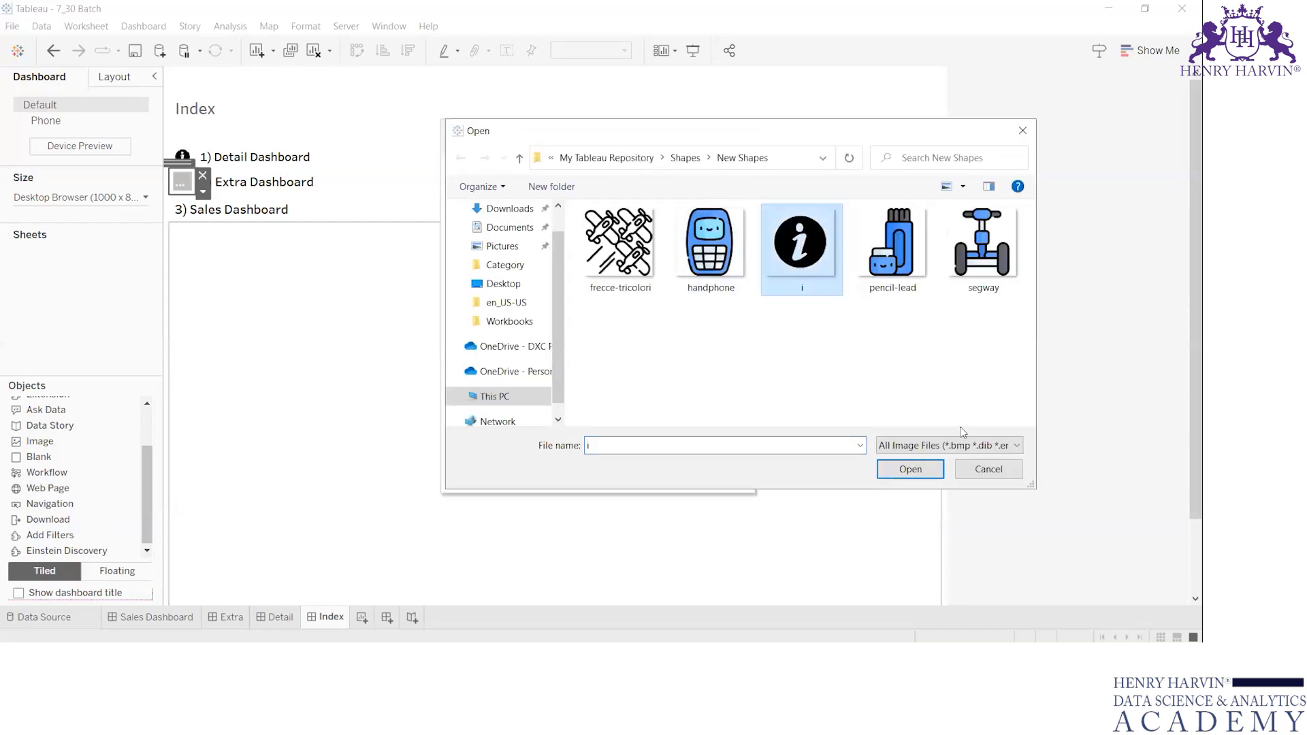
pyautogui.click(916, 470)
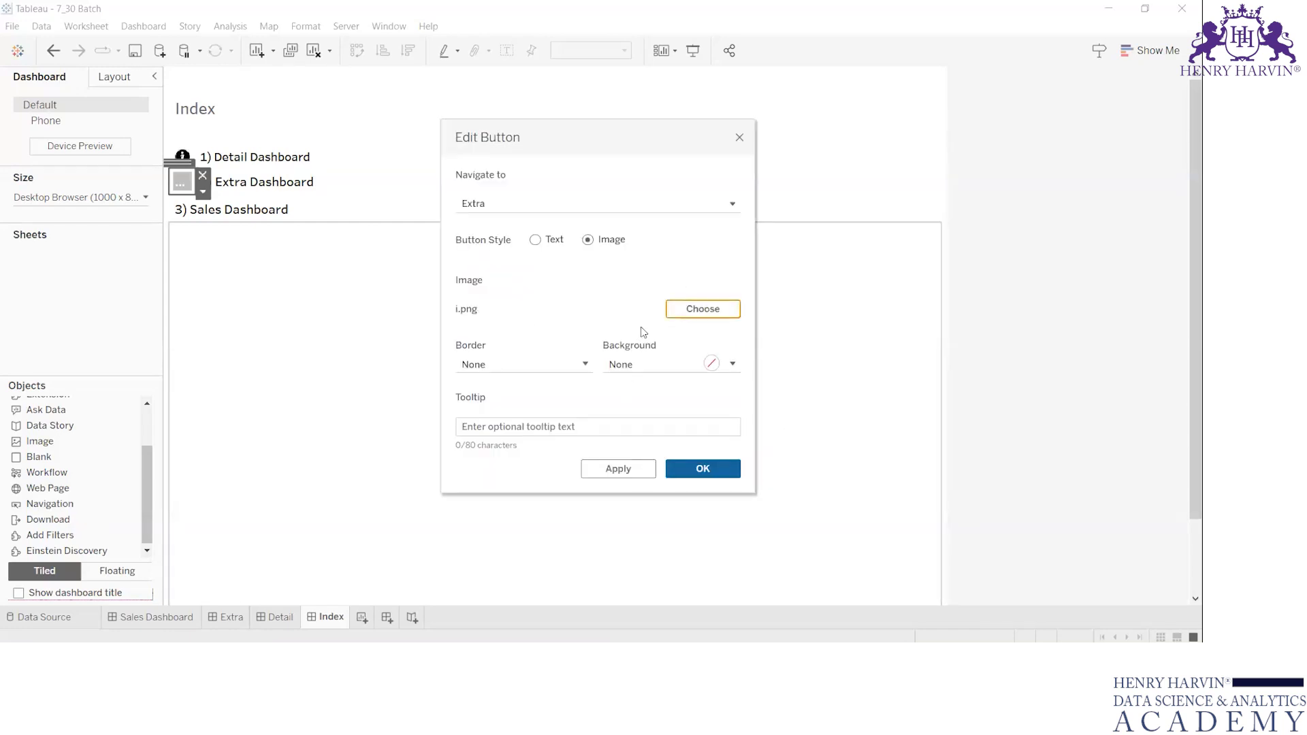
pyautogui.click(698, 469)
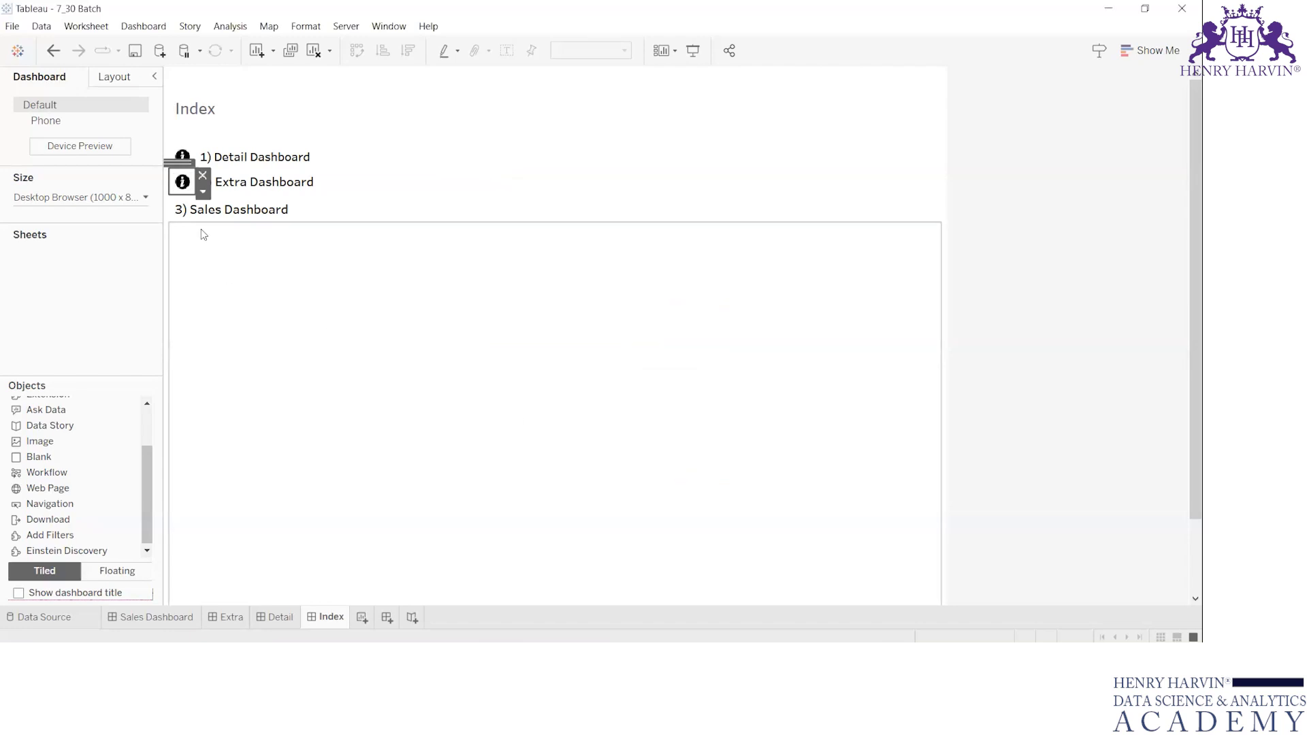
# Place a Navigation object before the Sales Dashboard entry in its row and narrow it to a small square.
pyautogui.click(246, 244)
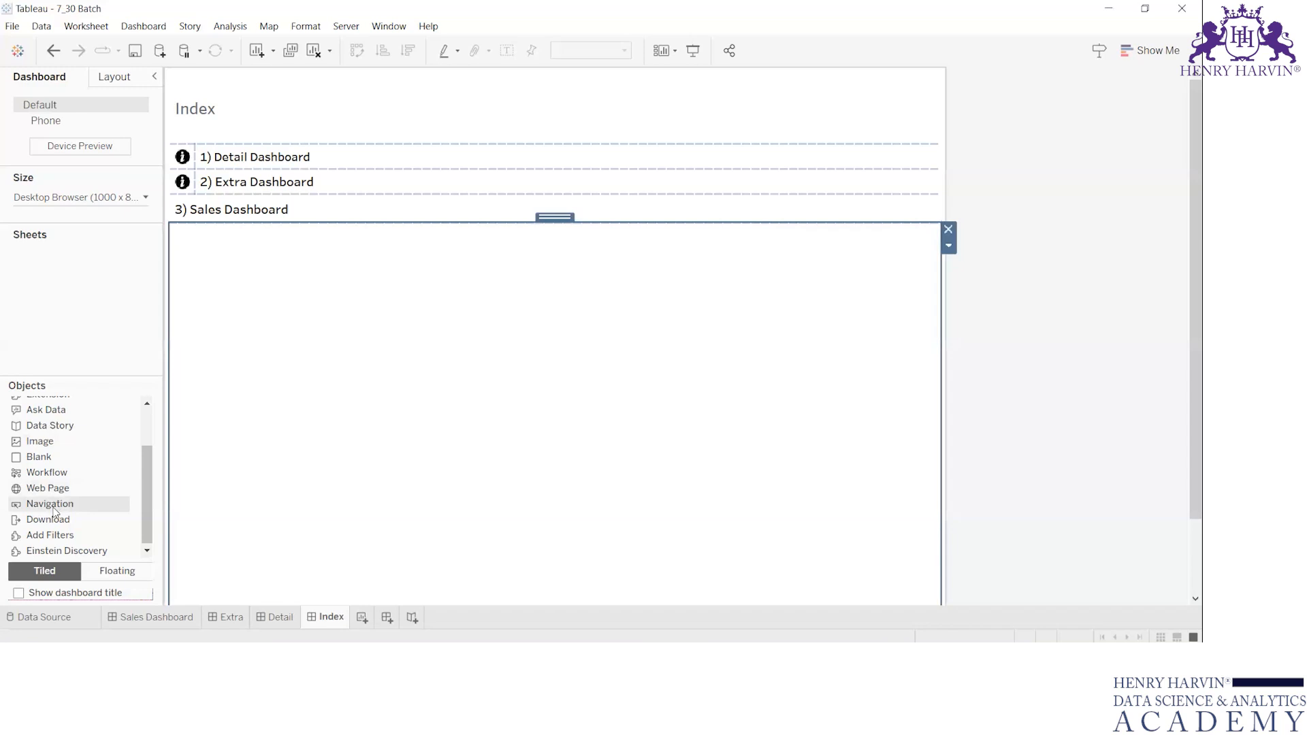
pyautogui.moveTo(49, 507); pyautogui.dragTo(189, 215)
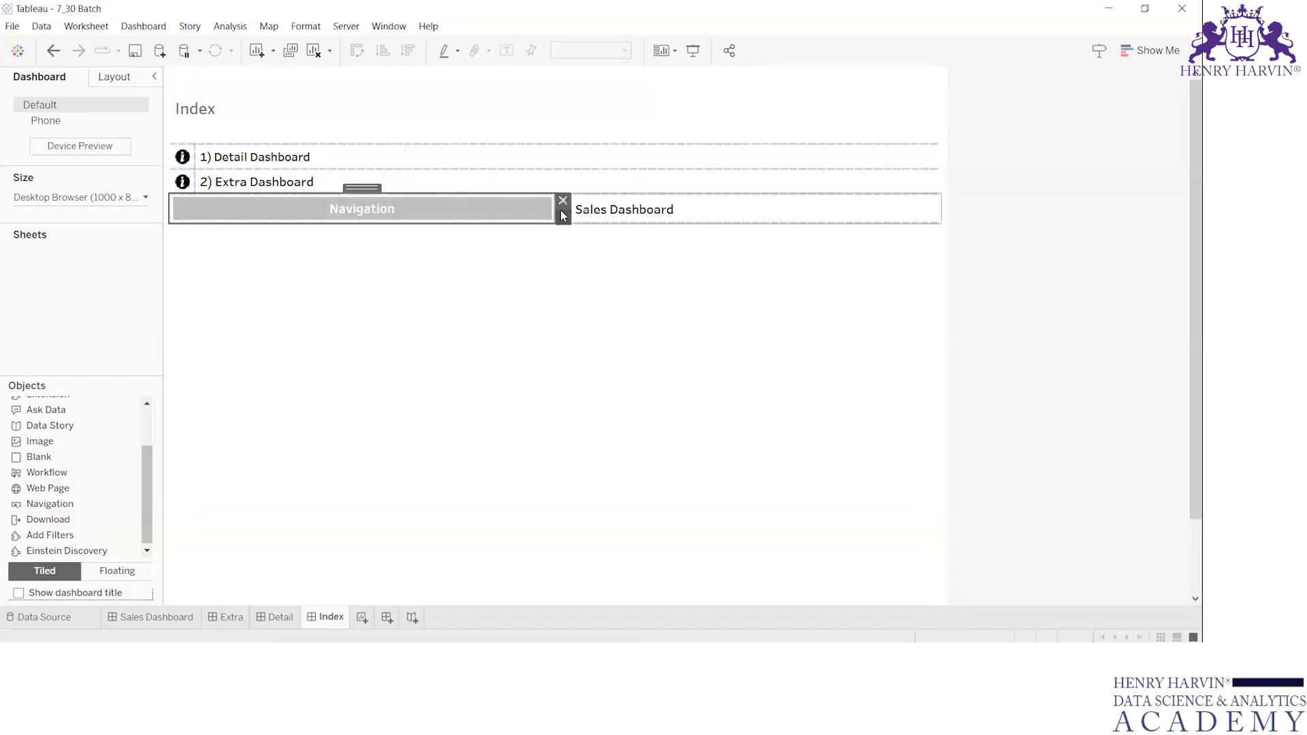
pyautogui.moveTo(563, 216); pyautogui.dragTo(196, 201)
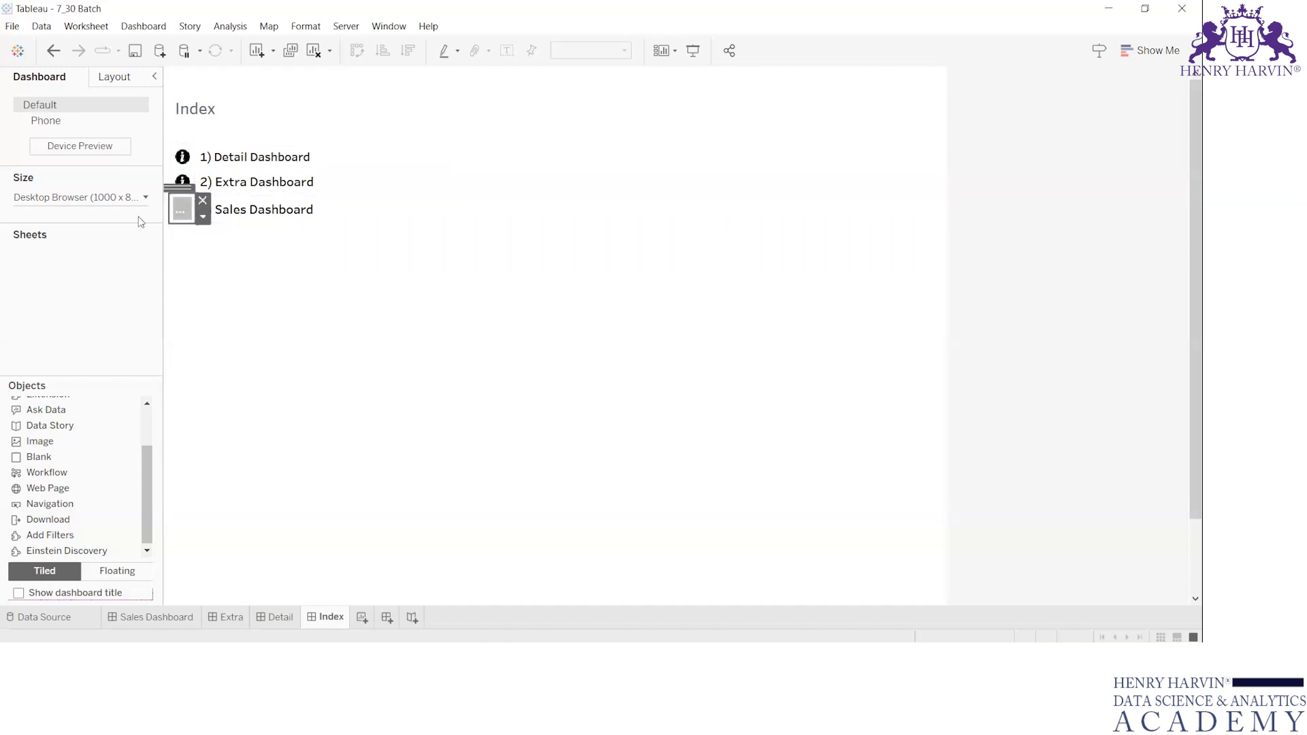
# Set the button in the Sales Dashboard row to navigate to Sales Dashboard.
pyautogui.doubleClick(178, 217)
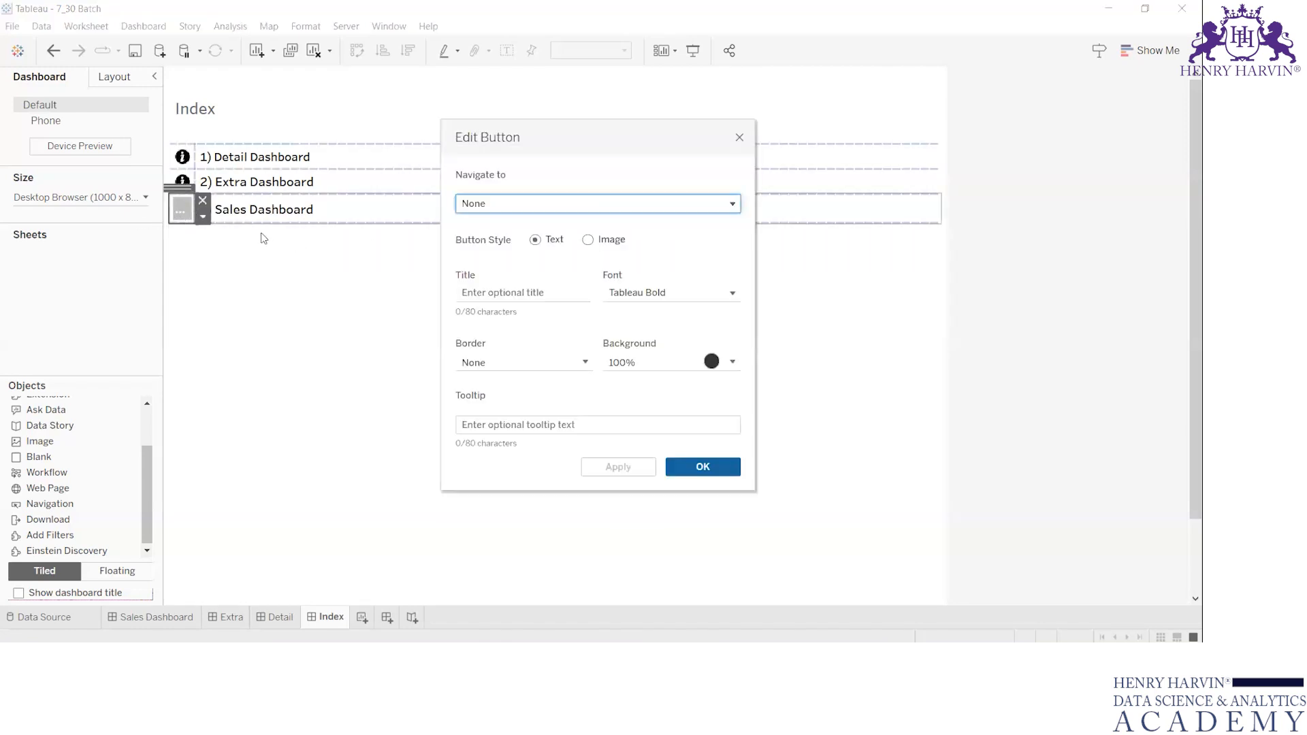
pyautogui.click(610, 203)
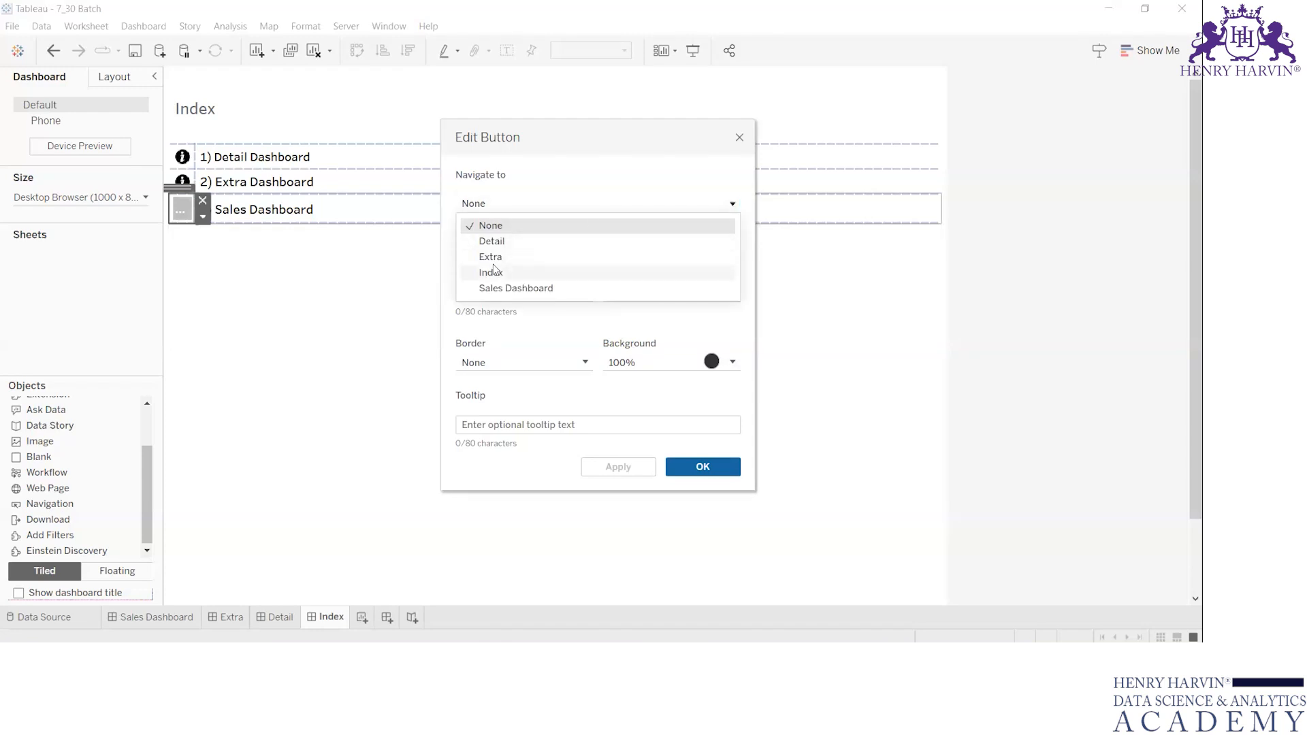
pyautogui.click(519, 286)
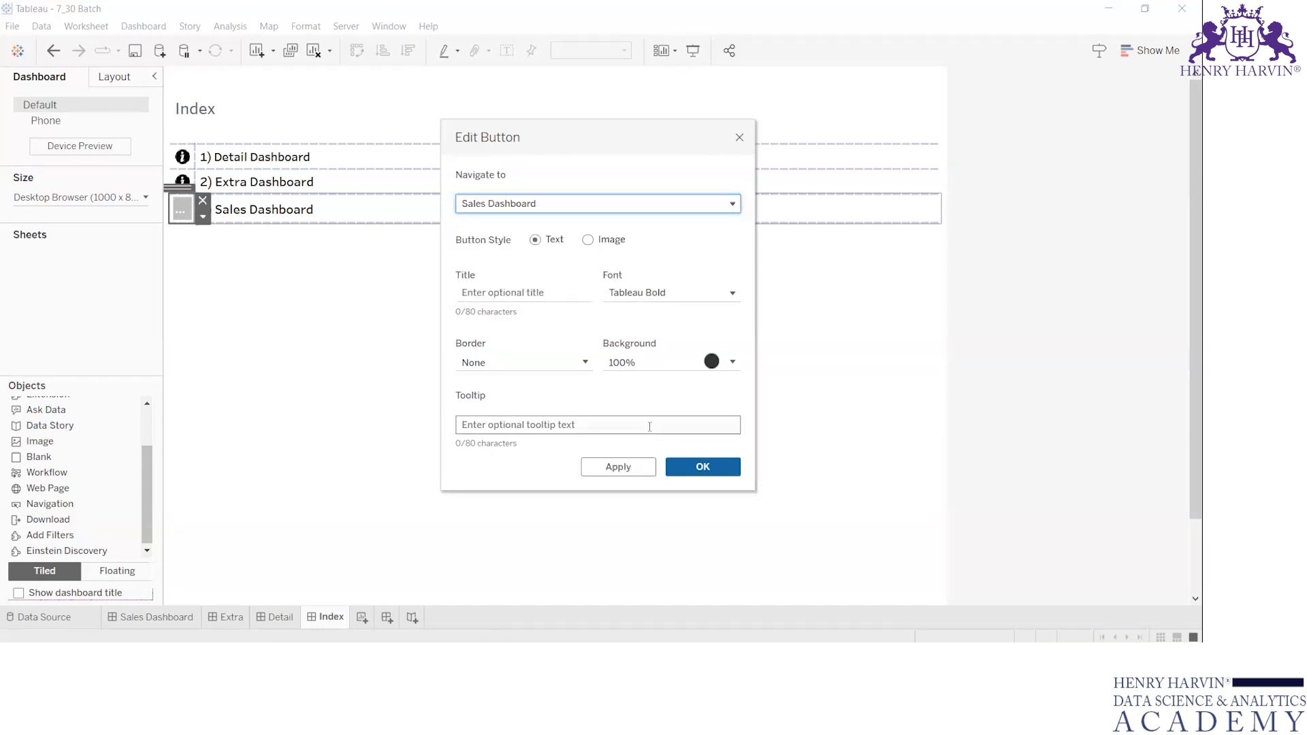
pyautogui.click(714, 467)
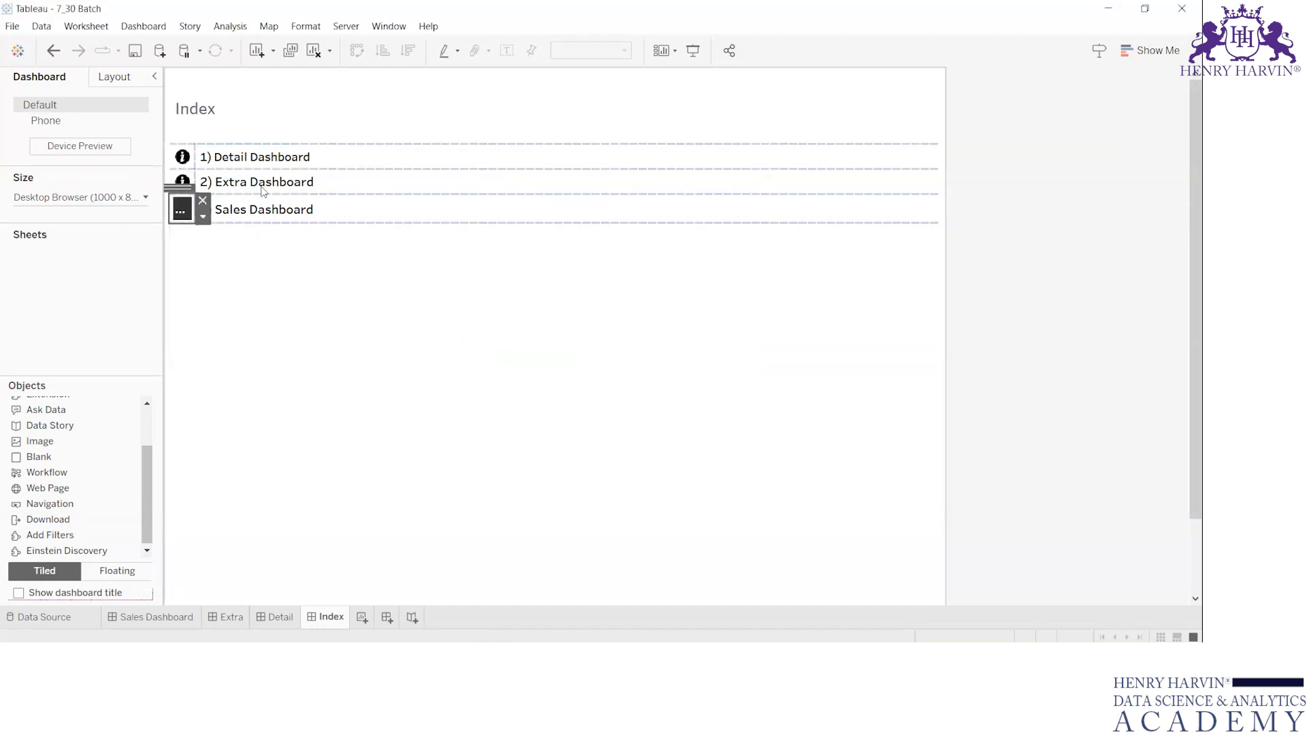
# Switch the Sales Dashboard row's button to image style with the "i" image from New Shapes.
pyautogui.doubleClick(179, 215)
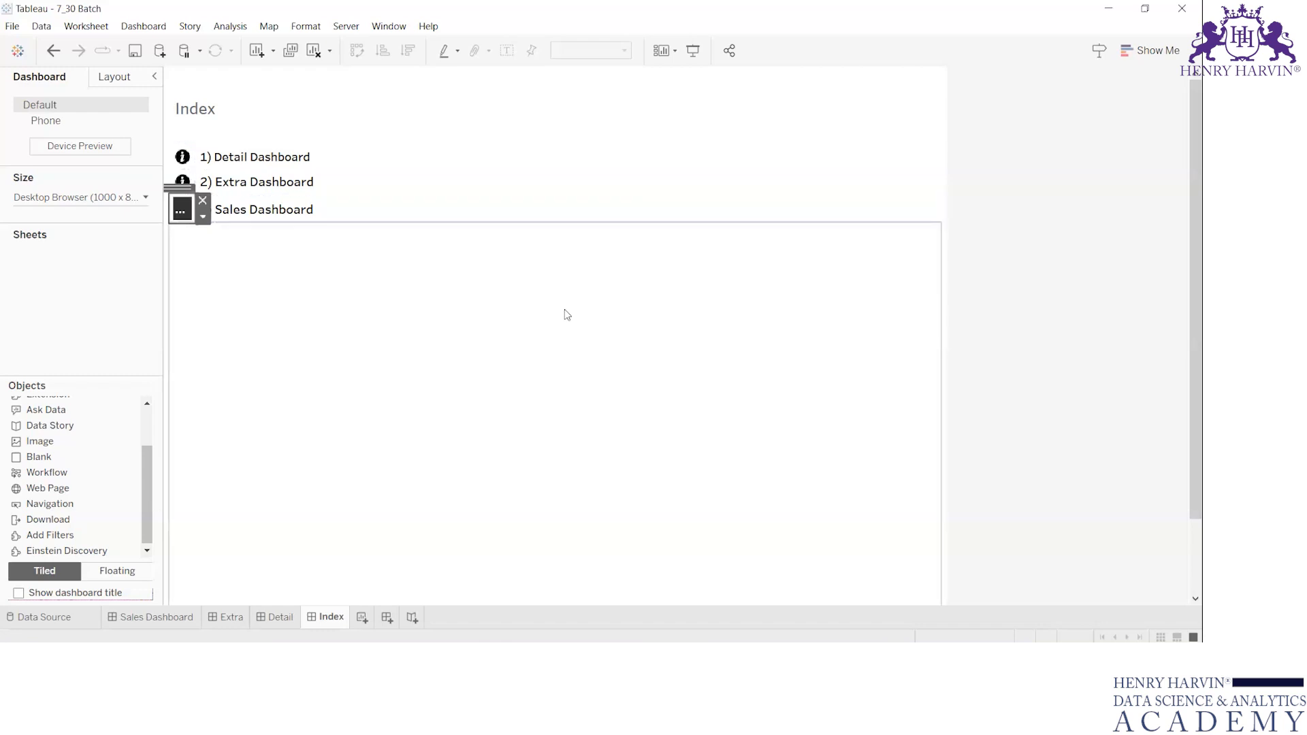
pyautogui.click(613, 240)
pyautogui.click(702, 309)
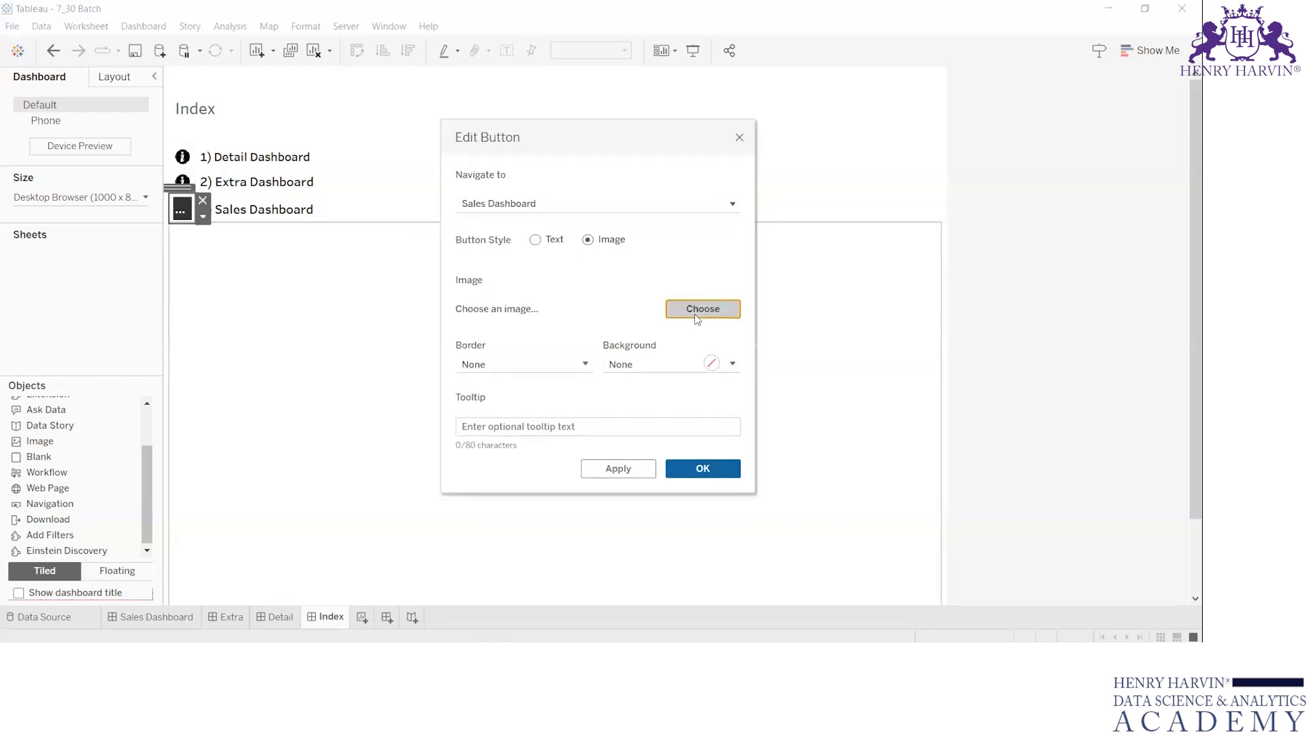
pyautogui.doubleClick(790, 238)
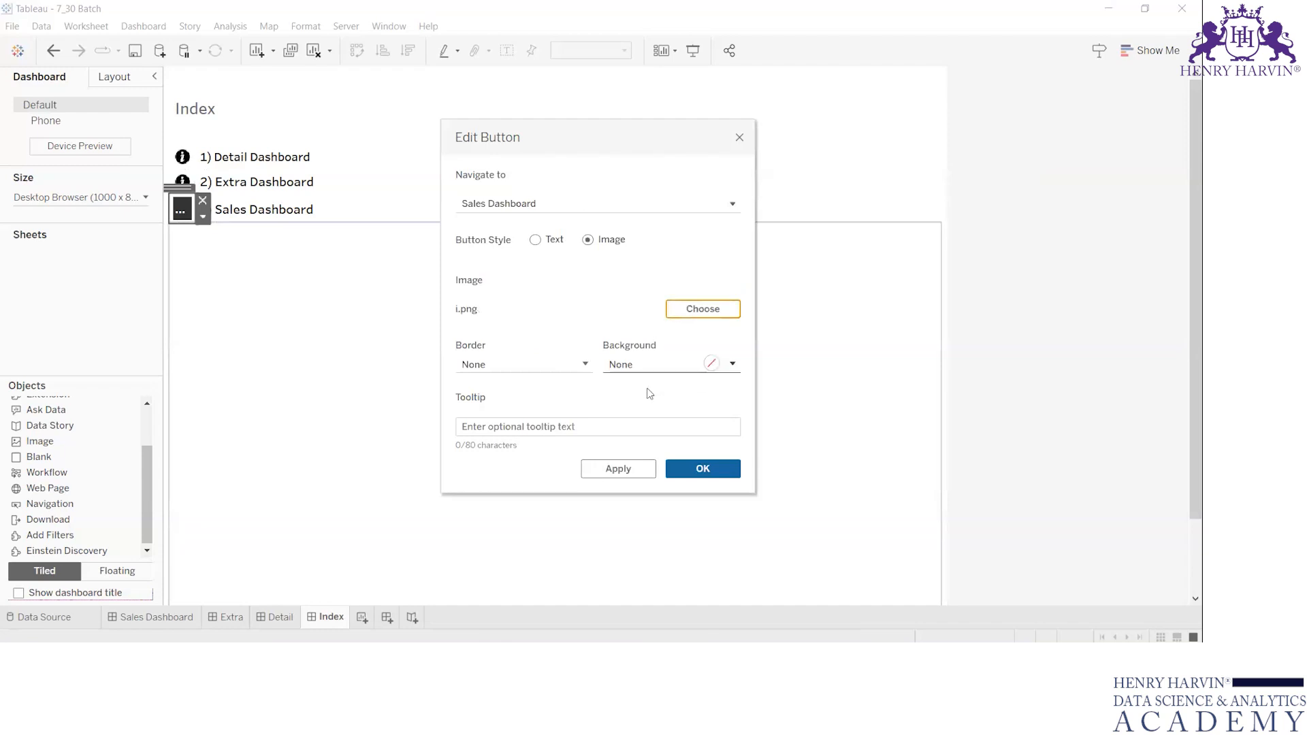
pyautogui.click(702, 469)
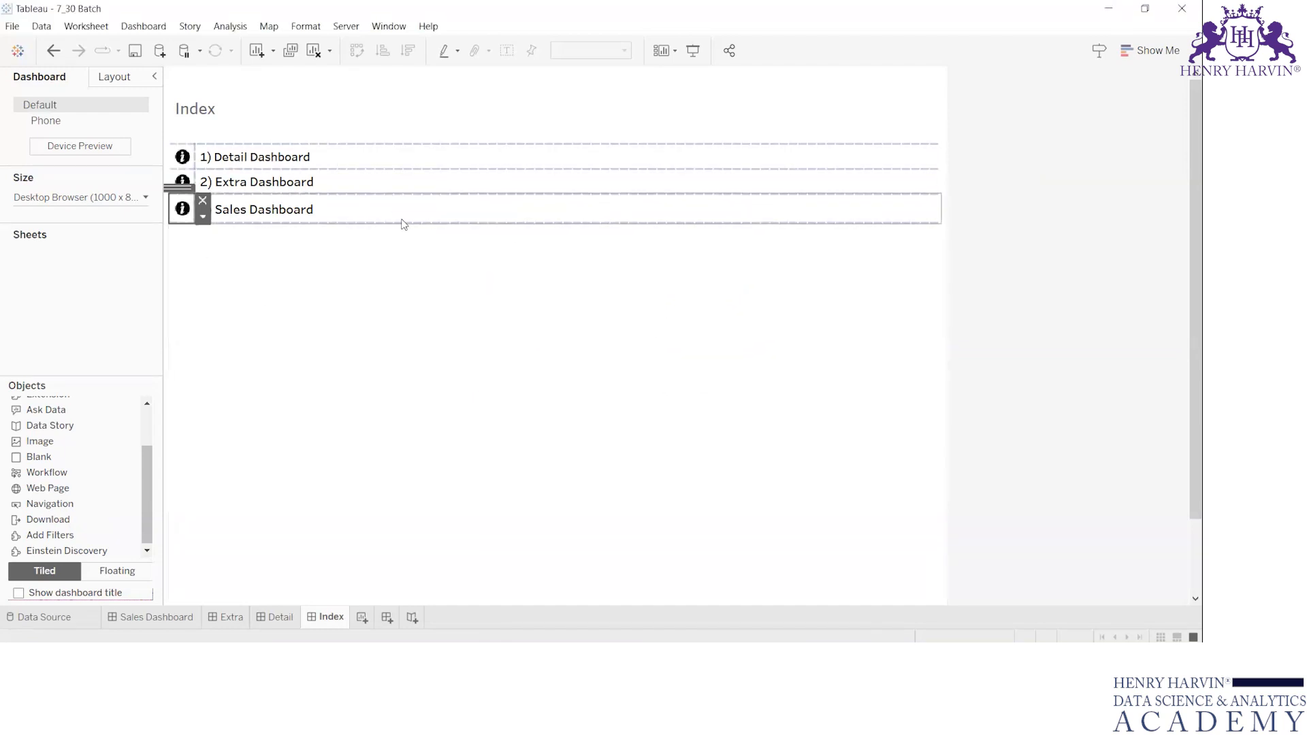
pyautogui.click(401, 295)
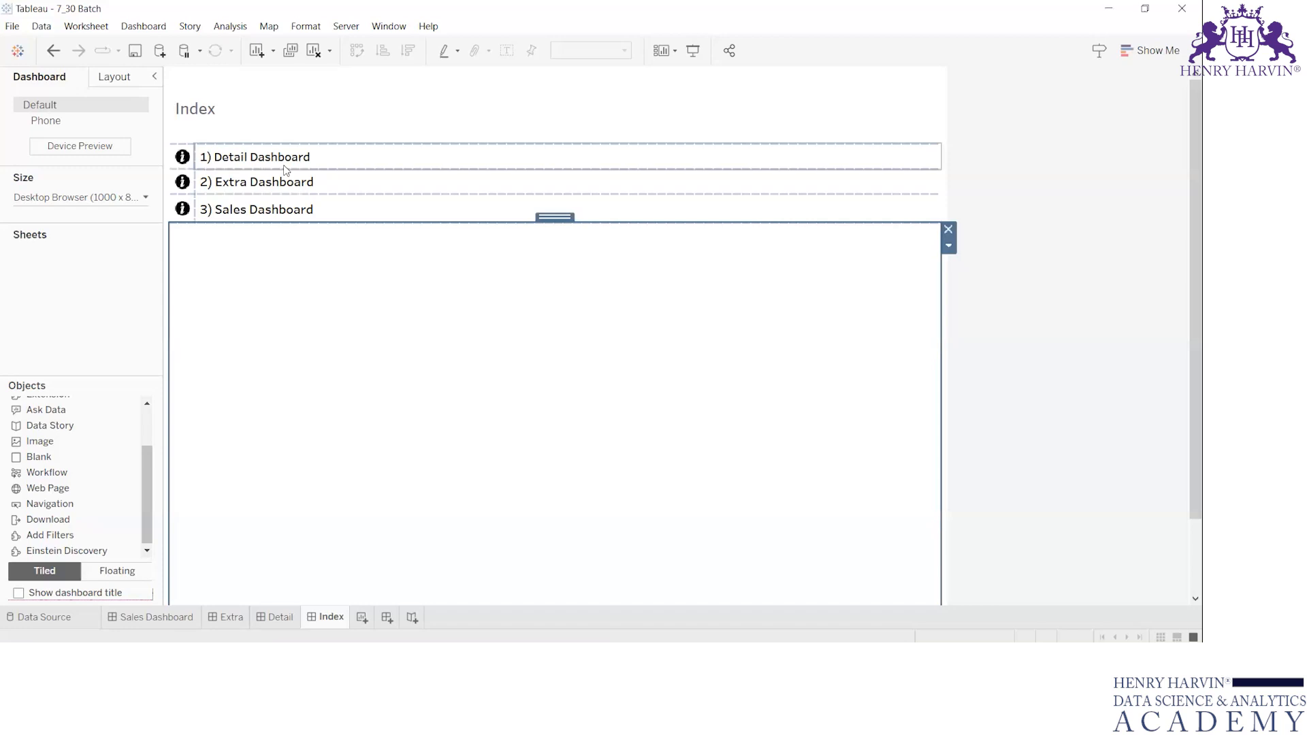
# Check the navigation targets of the Detail and Extra row buttons, and test the Detail Dashboard button.
pyautogui.click(176, 165)
pyautogui.doubleClick(176, 165)
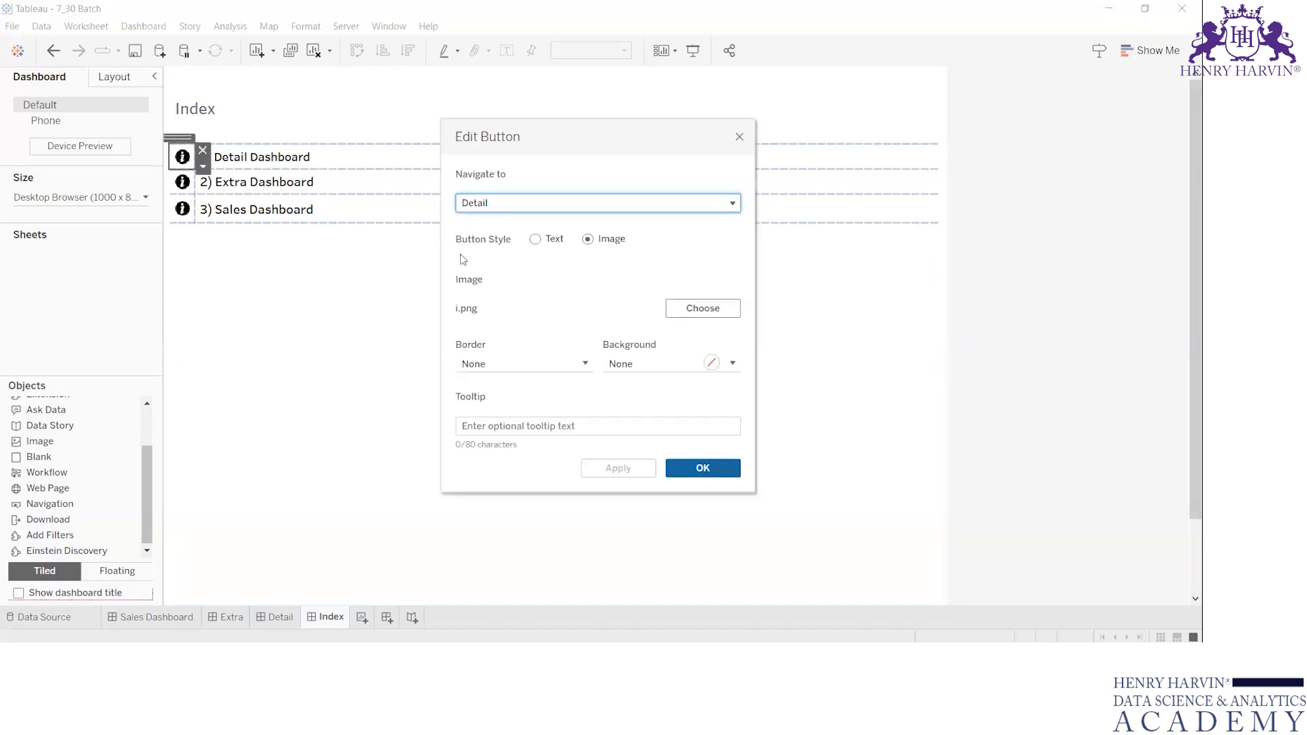
pyautogui.press('Return')
pyautogui.doubleClick(182, 182)
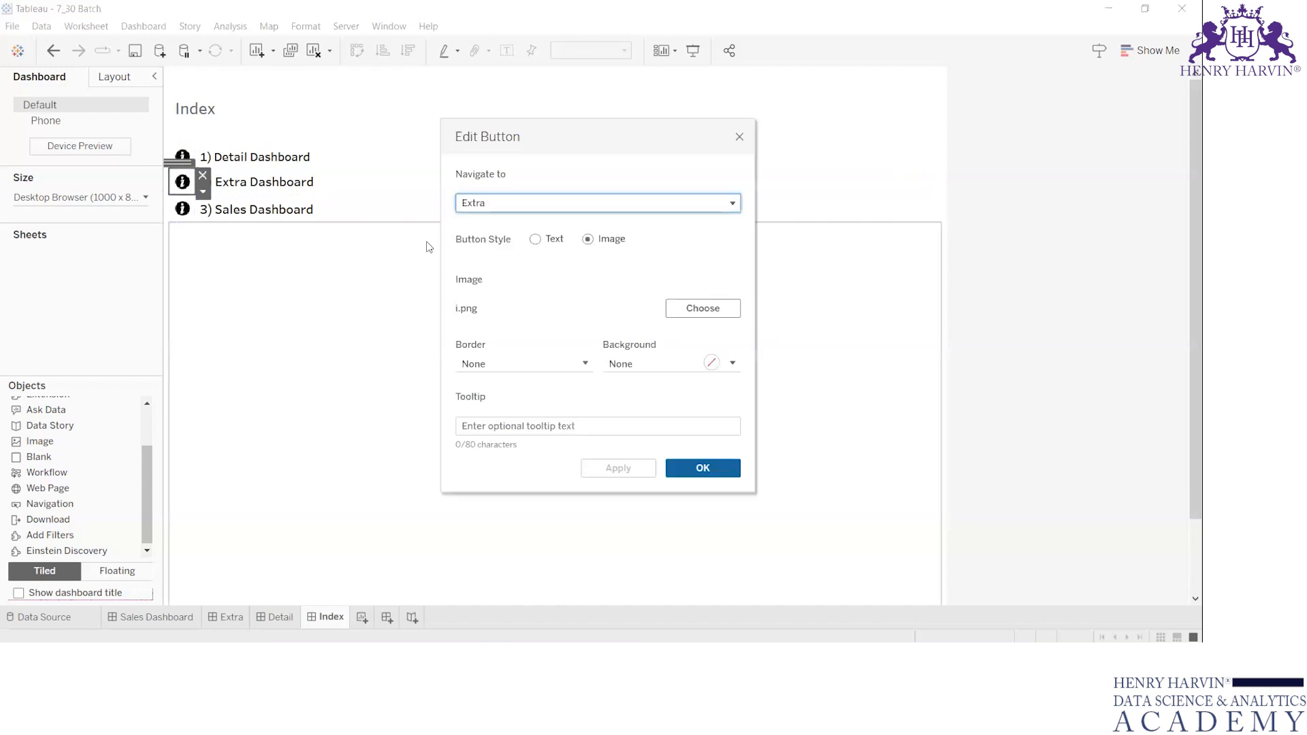
pyautogui.press('Return')
pyautogui.click(294, 286)
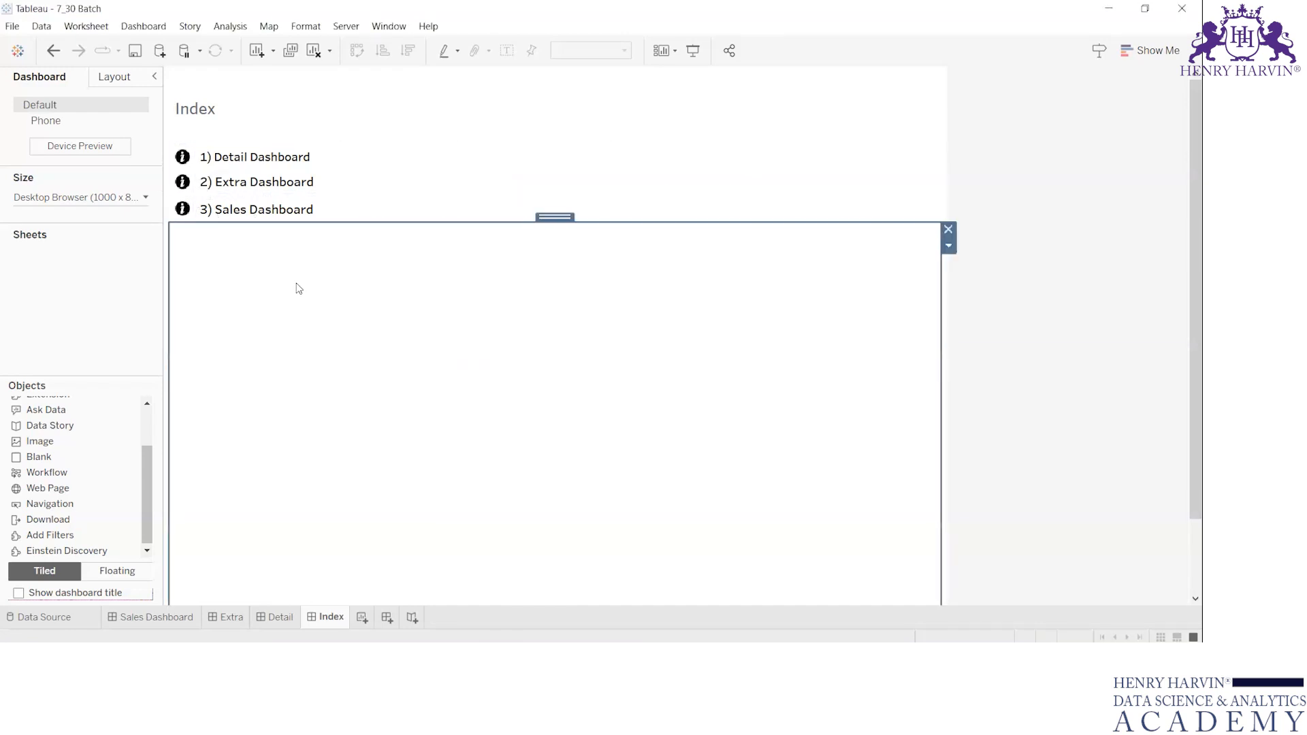
pyautogui.keyDown('alt'); pyautogui.click(183, 157); pyautogui.keyUp('alt')
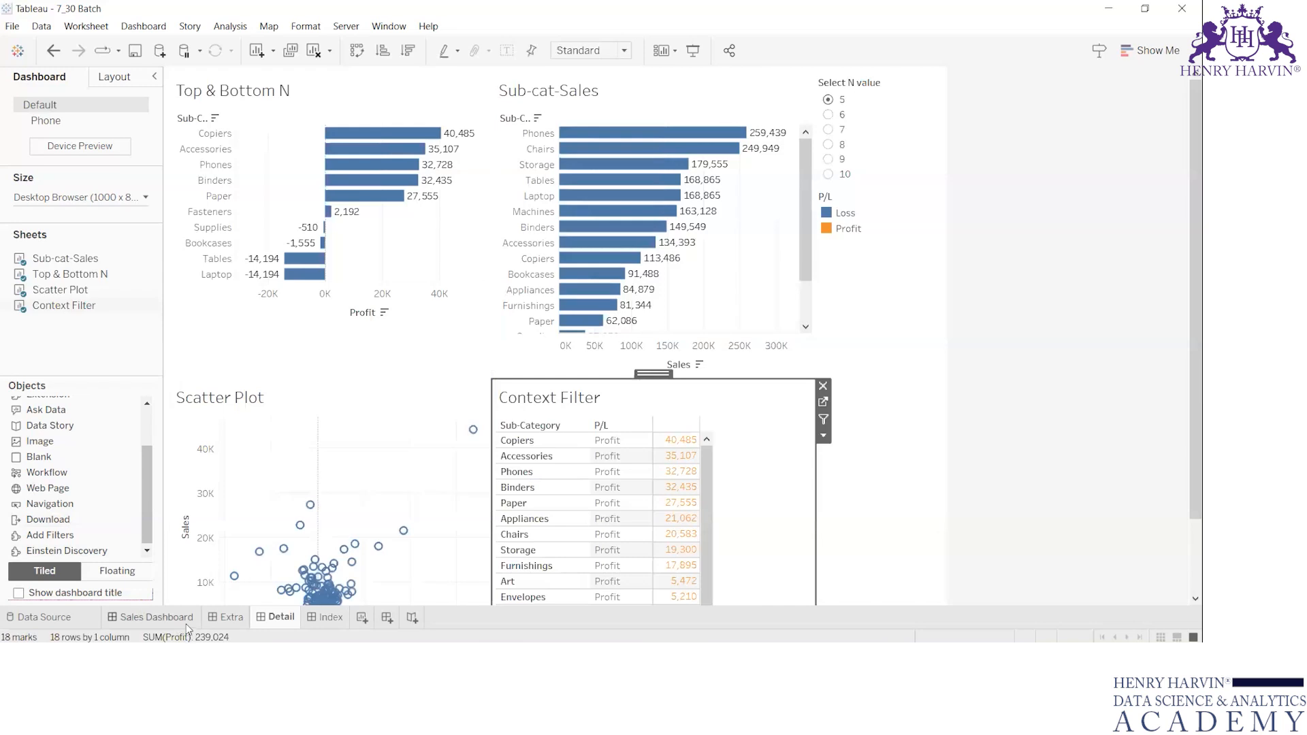
# Move the Index dashboard ahead of Sales Dashboard so that it comes first in the workbook's sheet order.
pyautogui.click(186, 622)
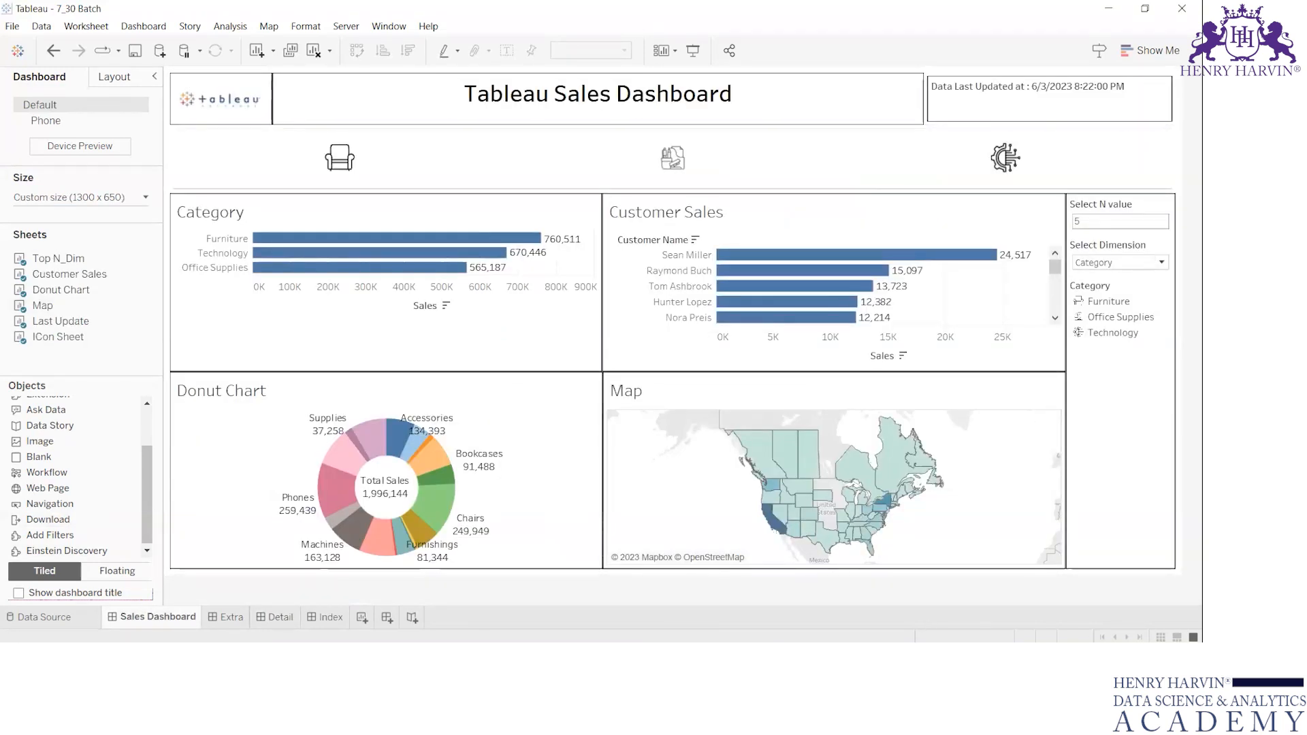
pyautogui.click(347, 621)
pyautogui.moveTo(112, 624); pyautogui.dragTo(111, 624)
pyautogui.click(1025, 231)
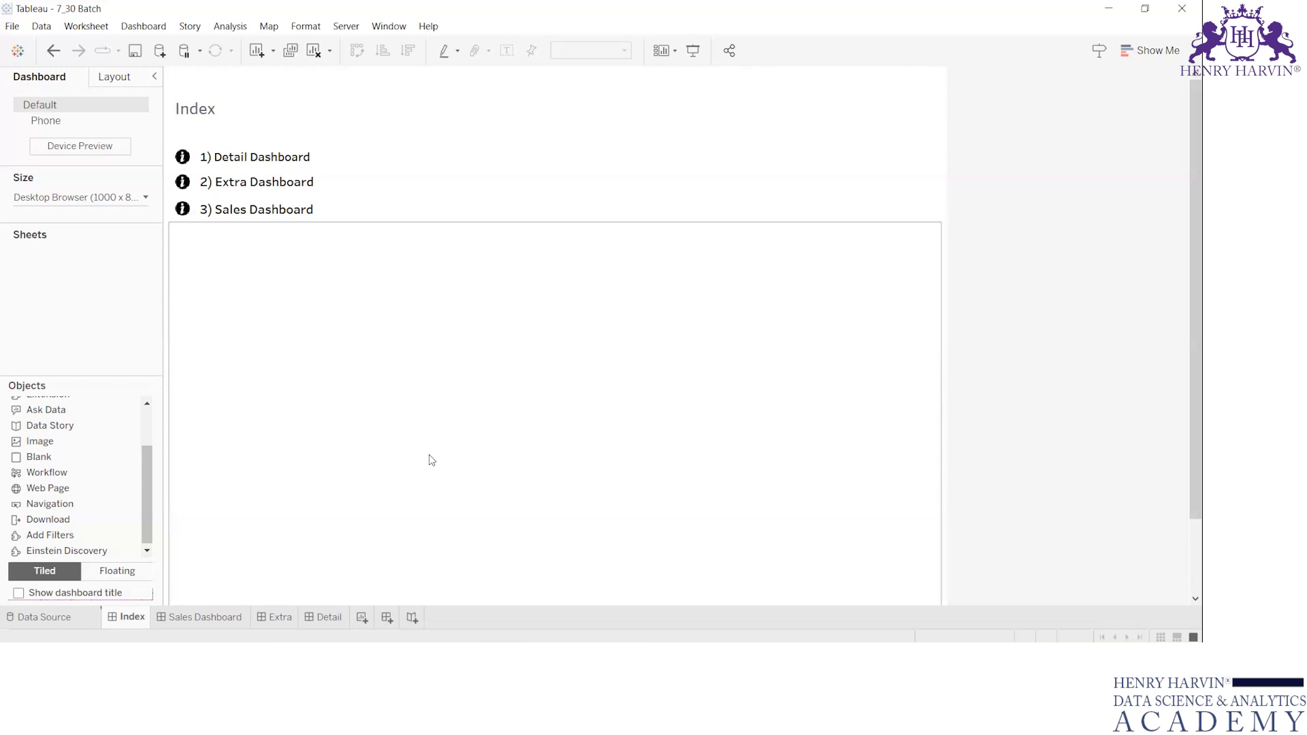
# Place a Navigation object beside Data Last Updated on Sales Dashboard, switch it to image style and browse to the Shapes folder.
pyautogui.click(208, 611)
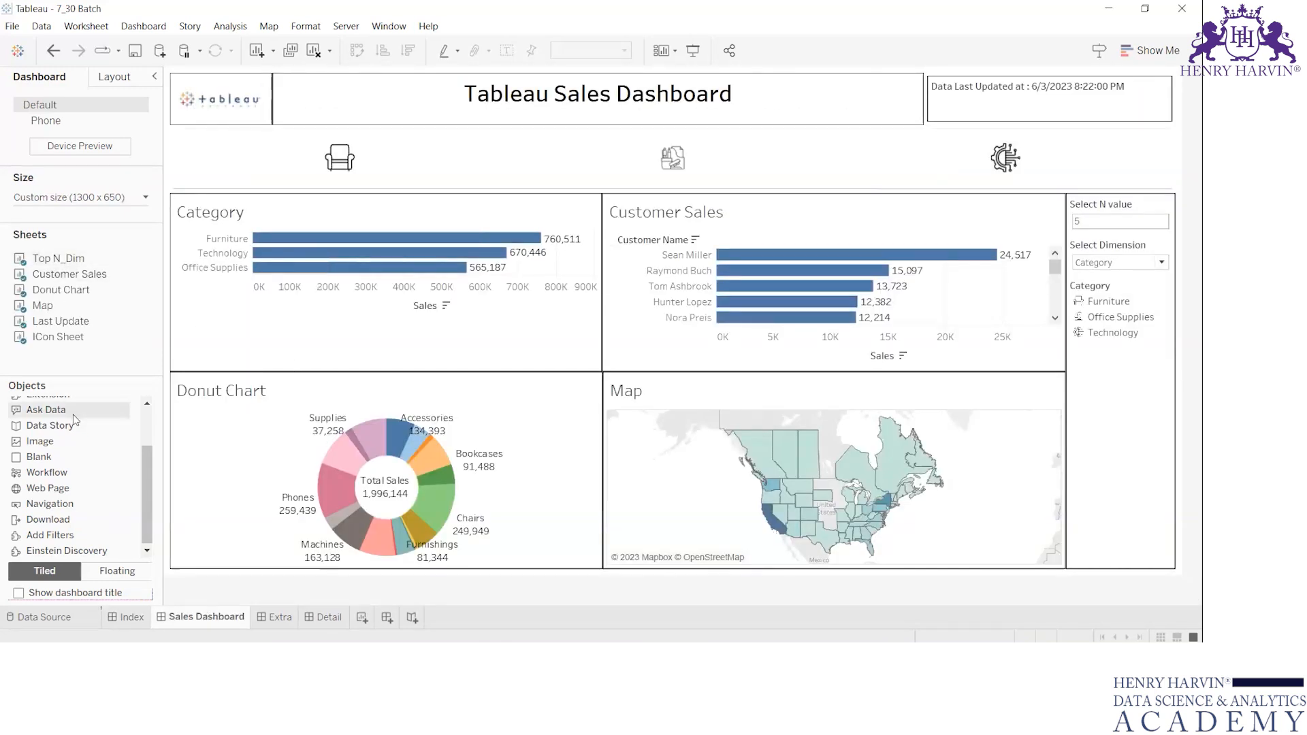
pyautogui.moveTo(50, 504)
pyautogui.mouseDown()
pyautogui.moveTo(408, 306)
pyautogui.moveTo(897, 116)
pyautogui.moveTo(1128, 111)
pyautogui.mouseUp()
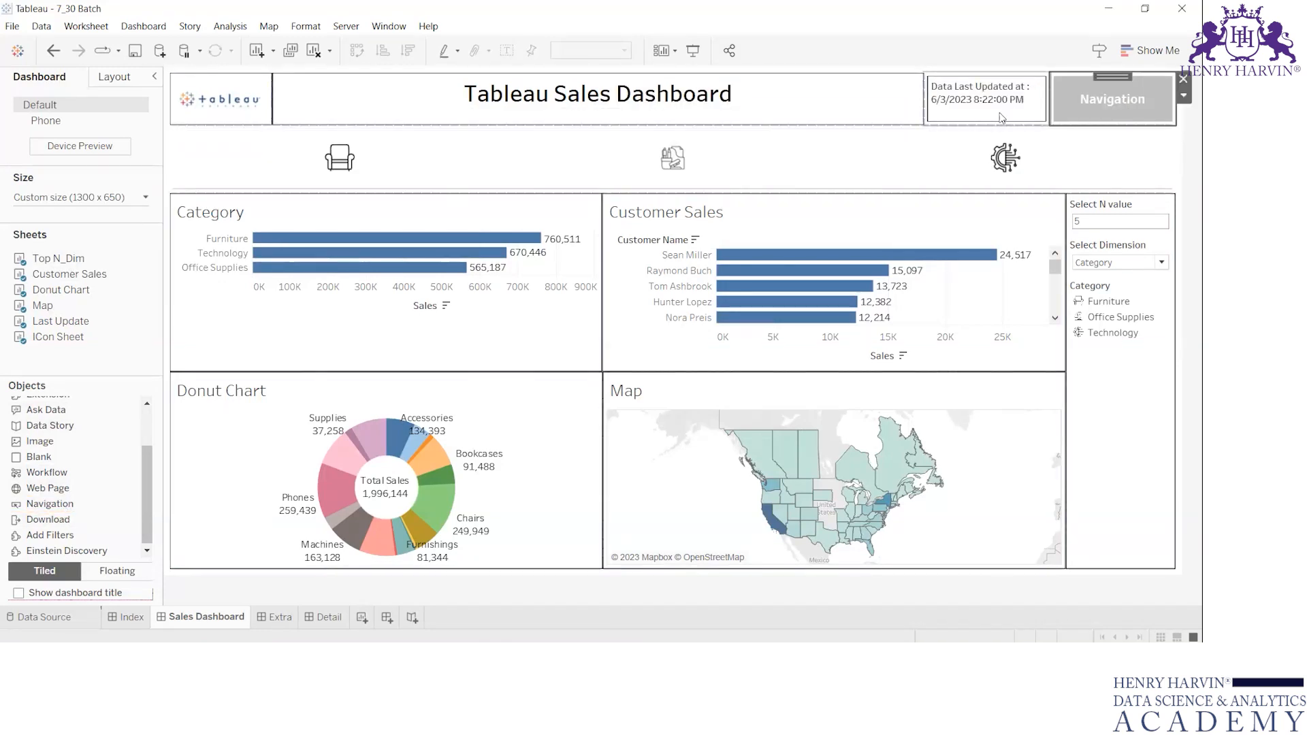
pyautogui.doubleClick(1112, 88)
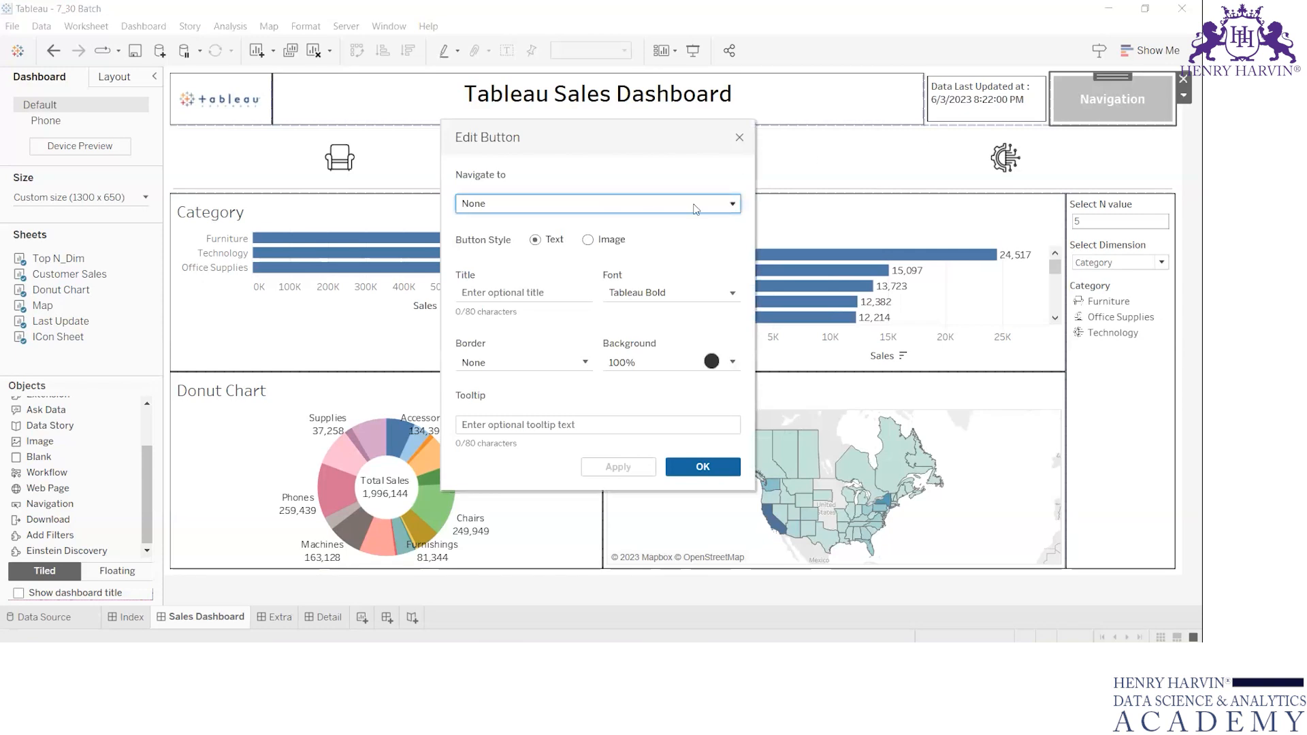
pyautogui.click(610, 244)
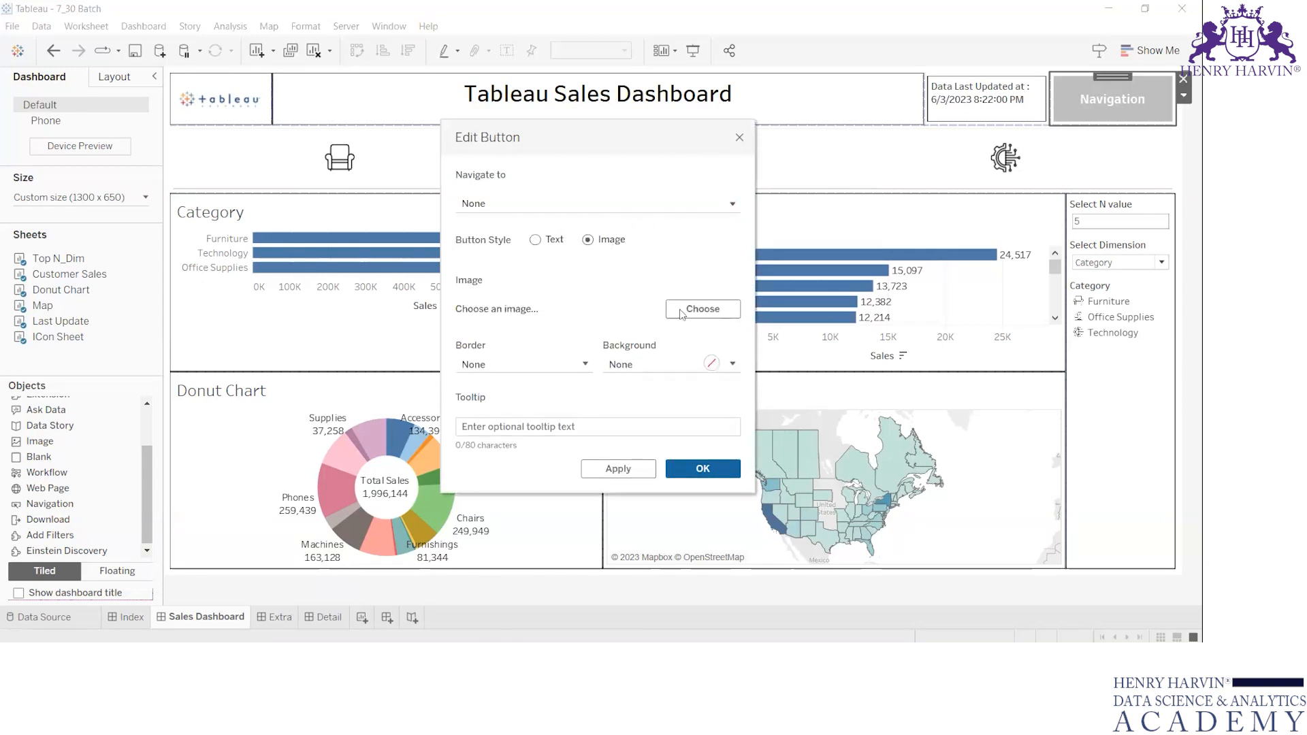
pyautogui.click(696, 309)
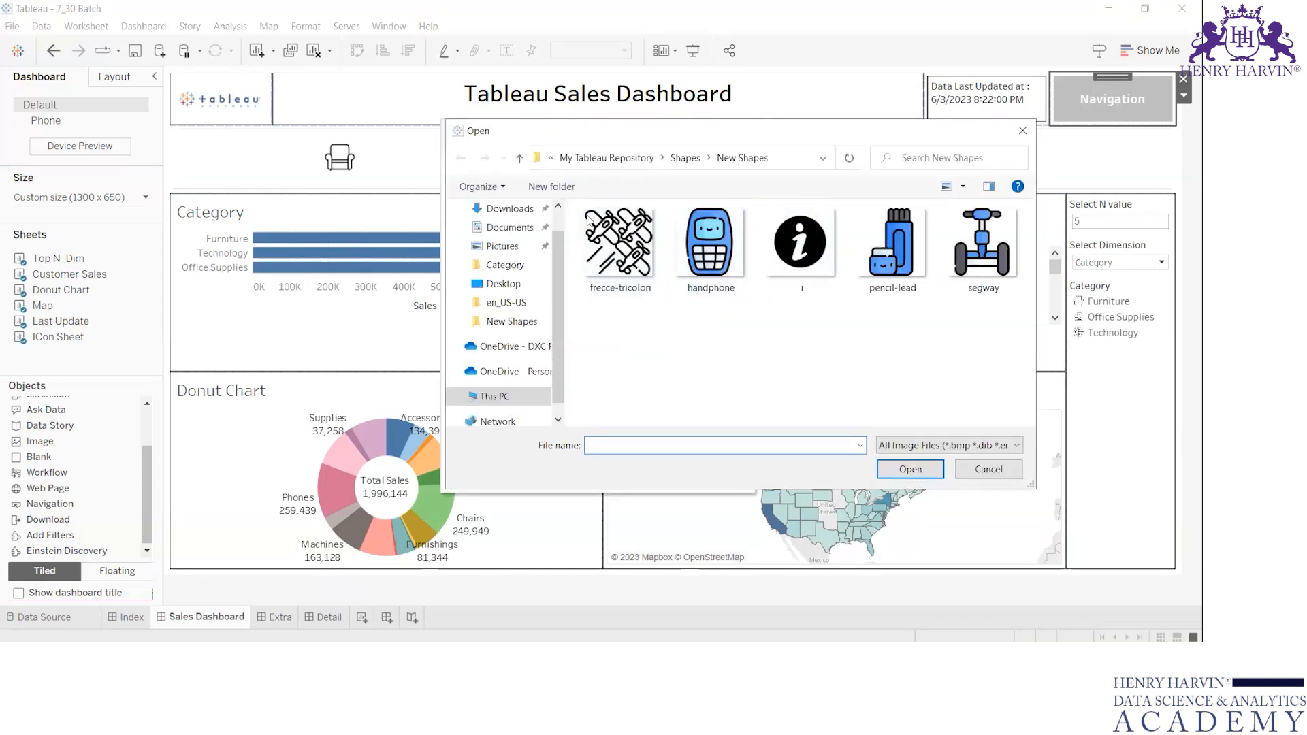
pyautogui.click(685, 157)
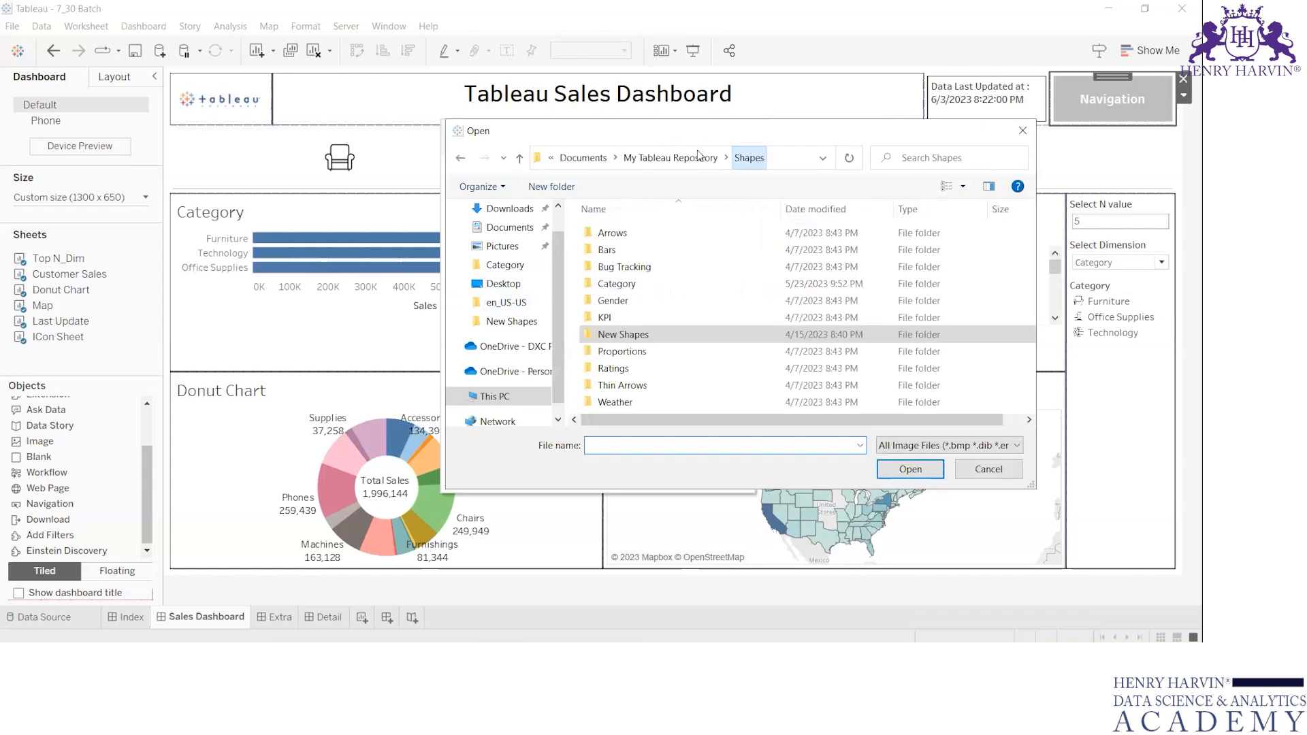
pyautogui.doubleClick(606, 318)
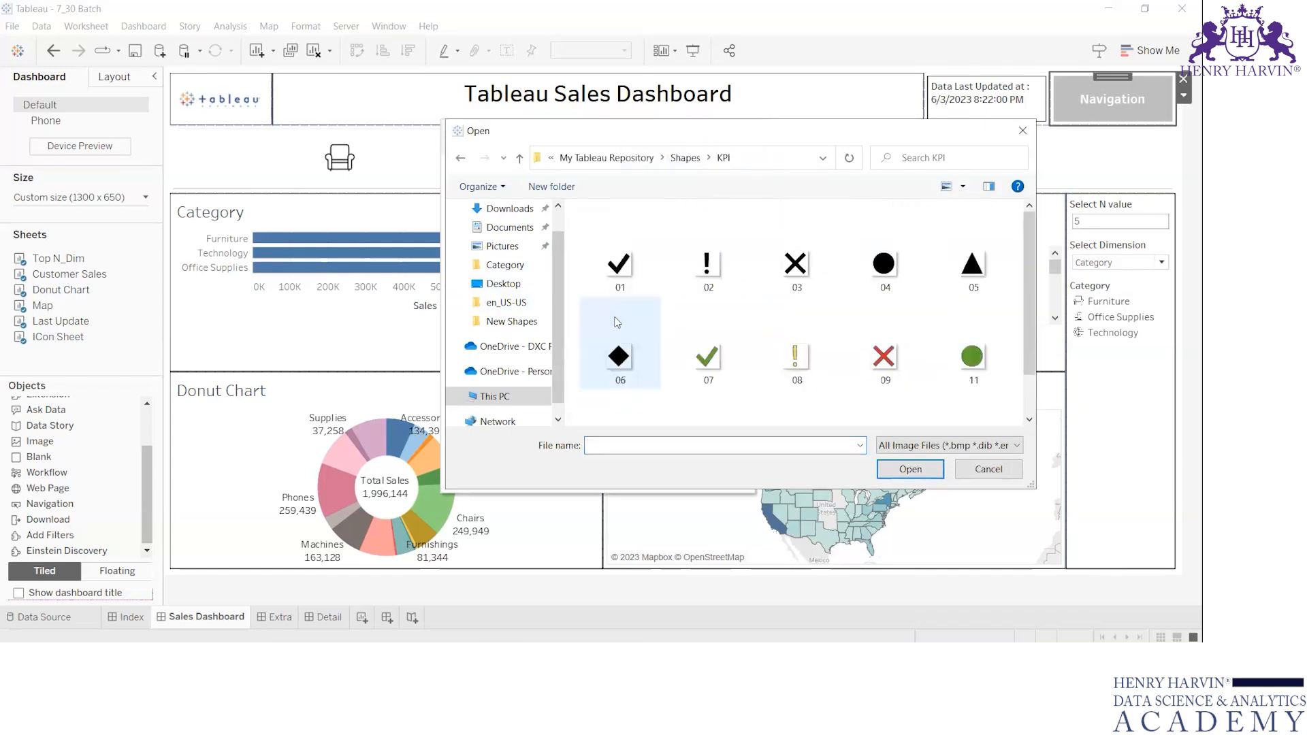
pyautogui.press('BackSpace')
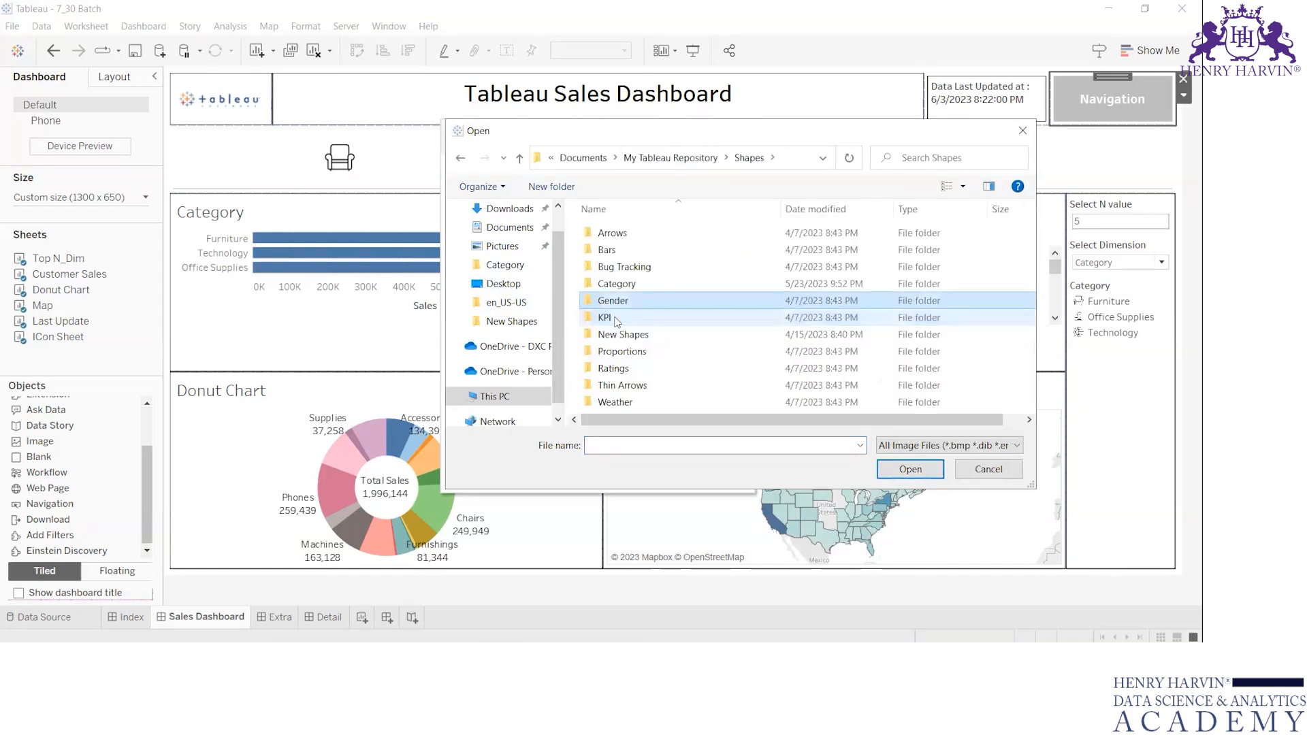
pyautogui.doubleClick(616, 321)
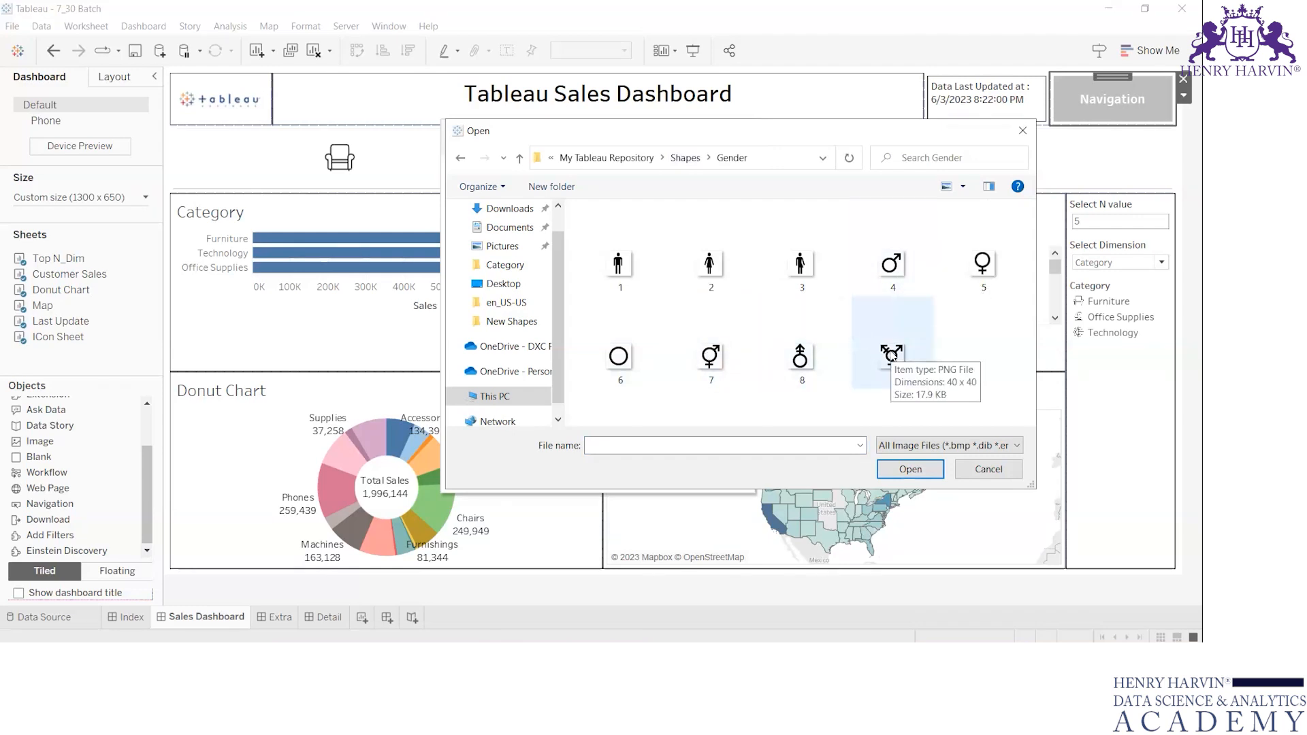
pyautogui.click(695, 158)
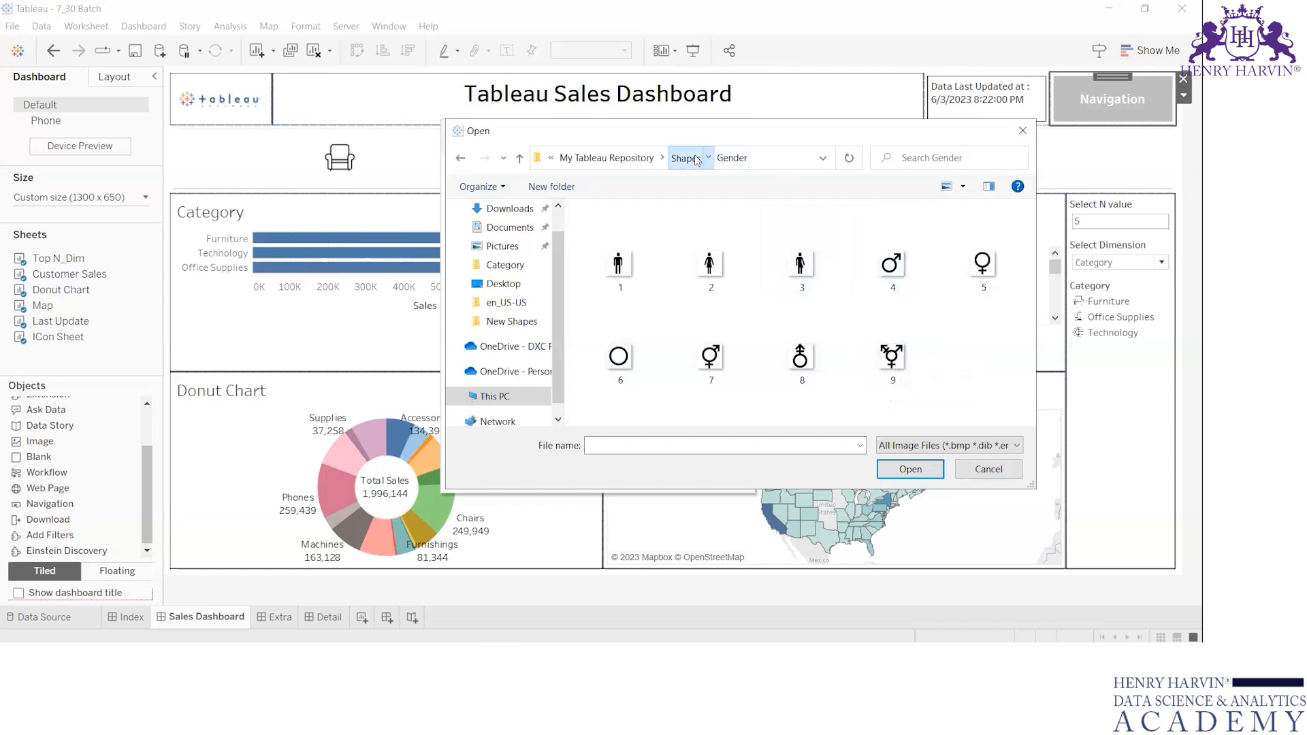
# Give the Sales Dashboard navigation button the left-arrow image 1-7 from the Arrows shapes folder.
pyautogui.press('Up')
pyautogui.press('Up')
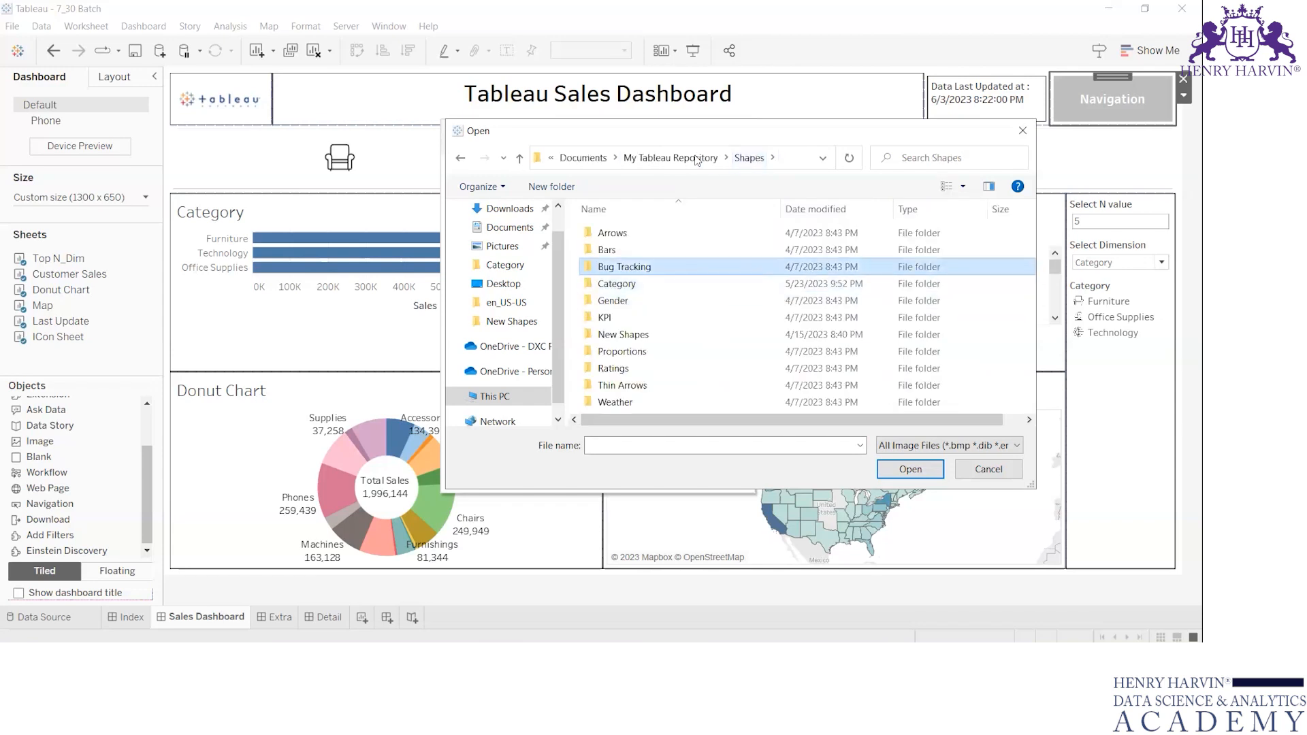
pyautogui.press('Up')
pyautogui.press('Return')
pyautogui.press('Down')
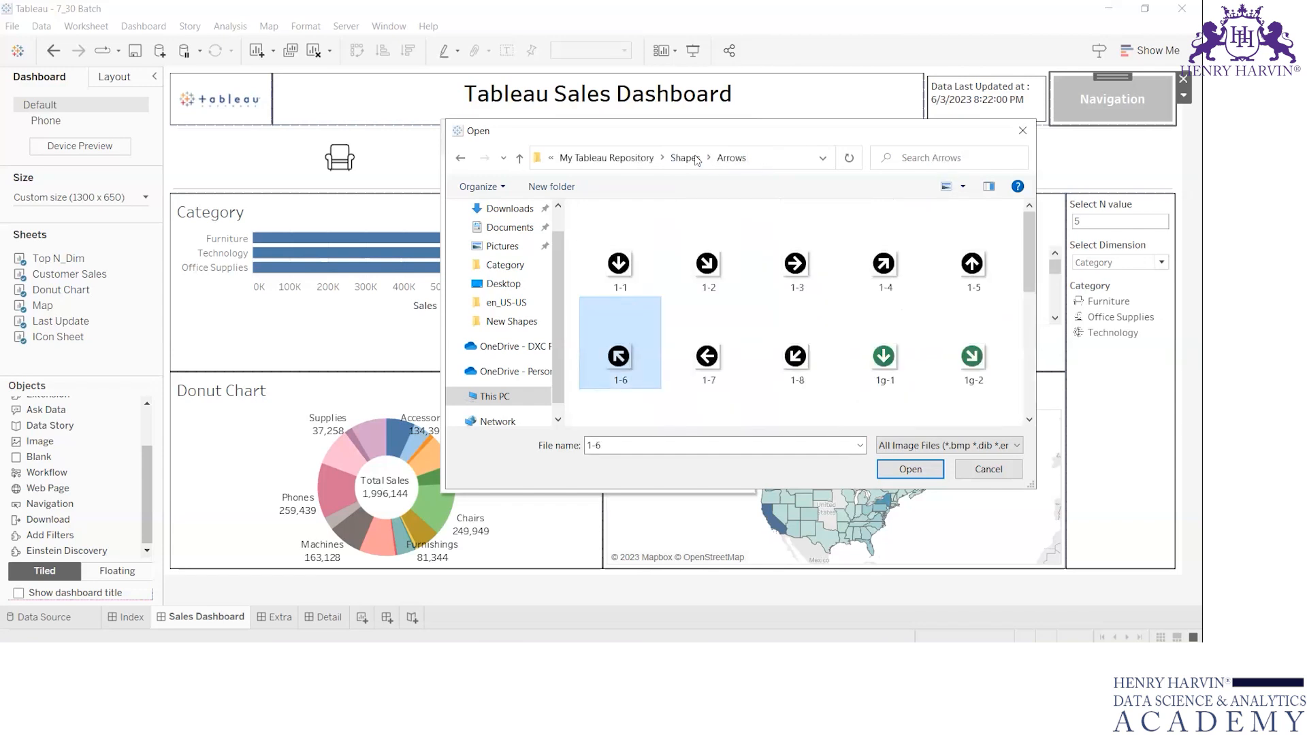
pyautogui.click(727, 362)
pyautogui.click(906, 469)
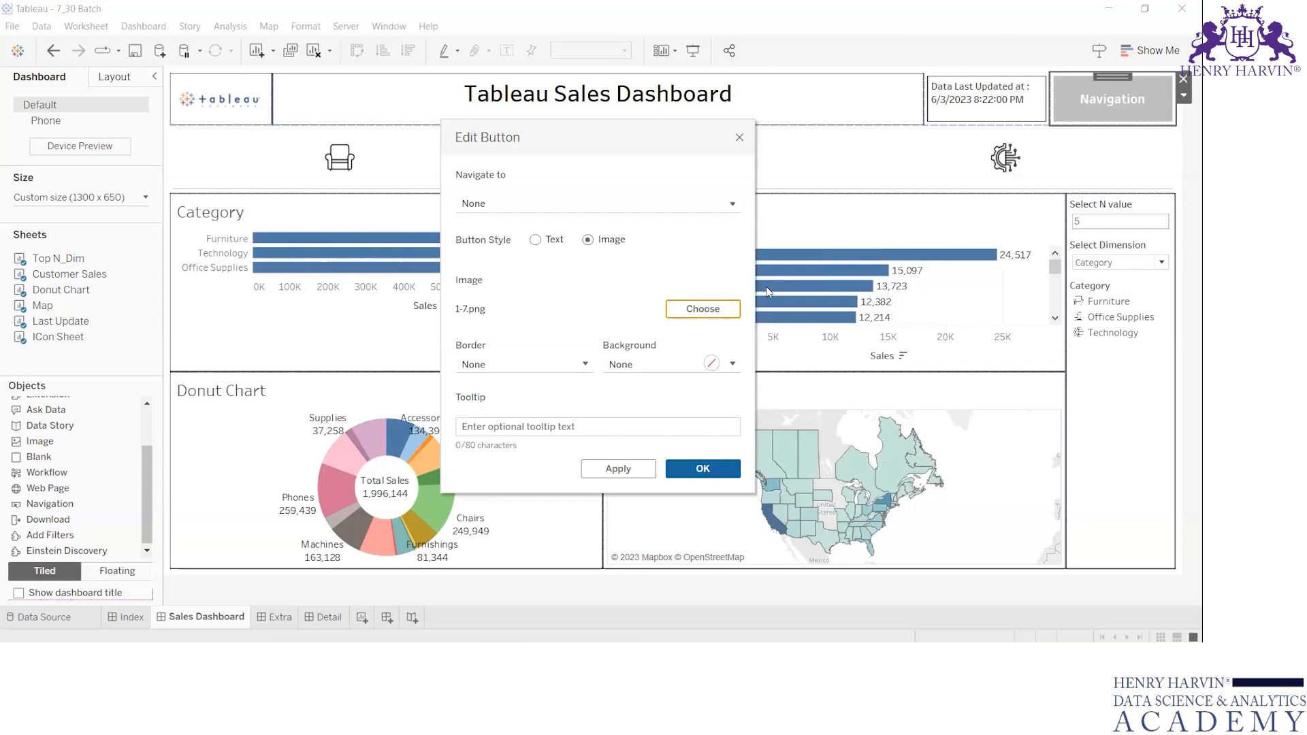
# Make the arrow button navigate to Index and narrow it within the Sales Dashboard header.
pyautogui.click(592, 208)
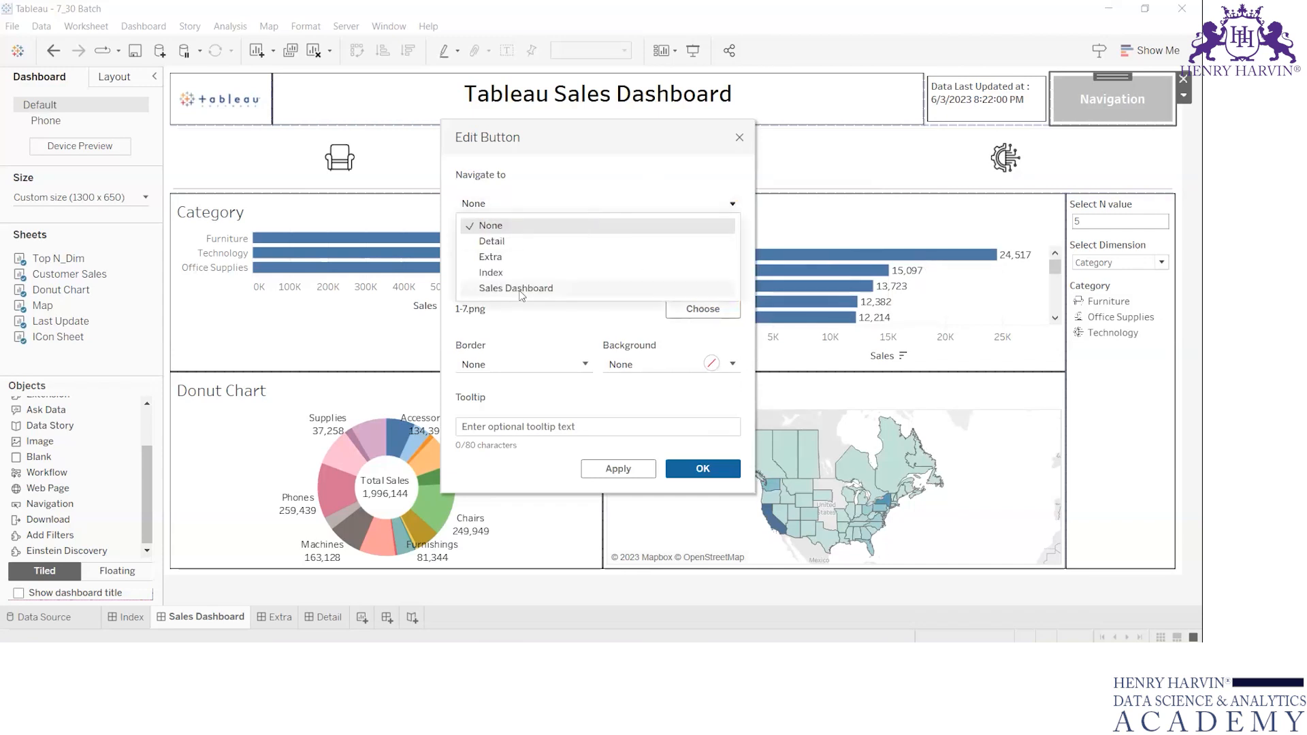
pyautogui.click(491, 273)
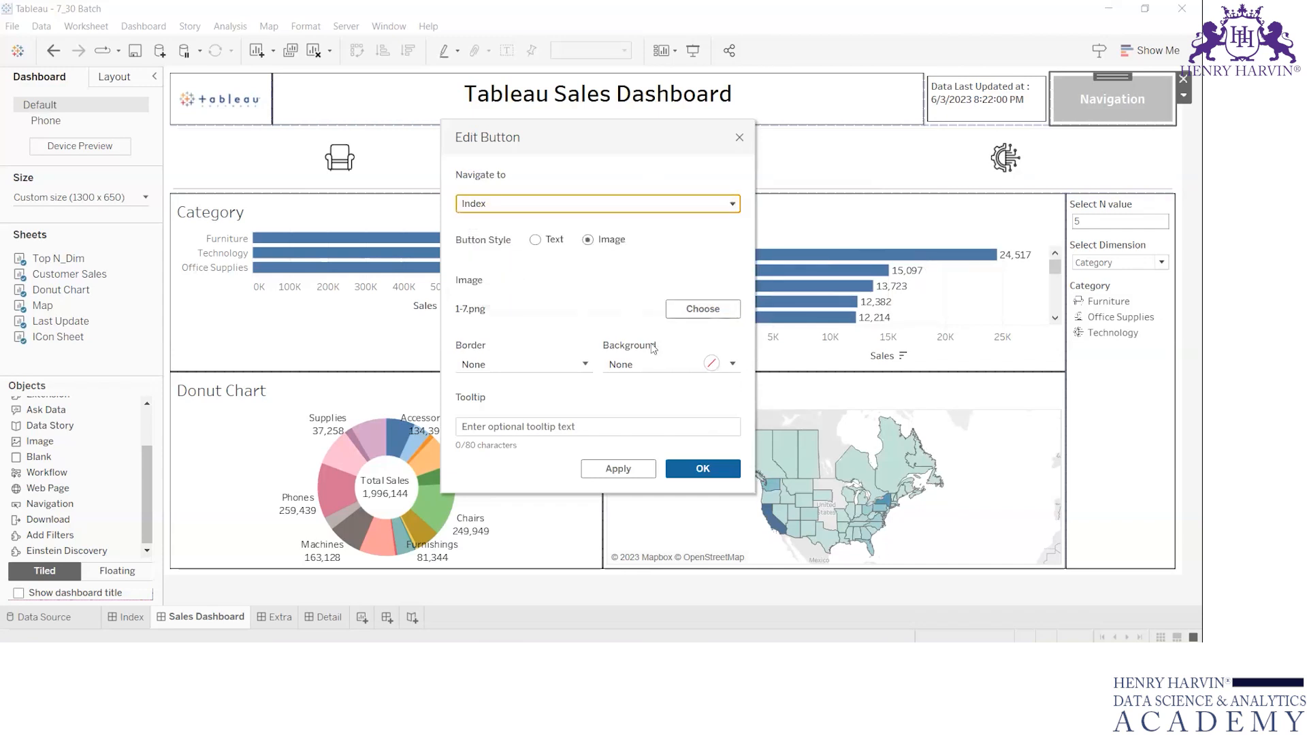
pyautogui.click(702, 469)
pyautogui.moveTo(1050, 102); pyautogui.dragTo(1105, 111)
pyautogui.click(1110, 113)
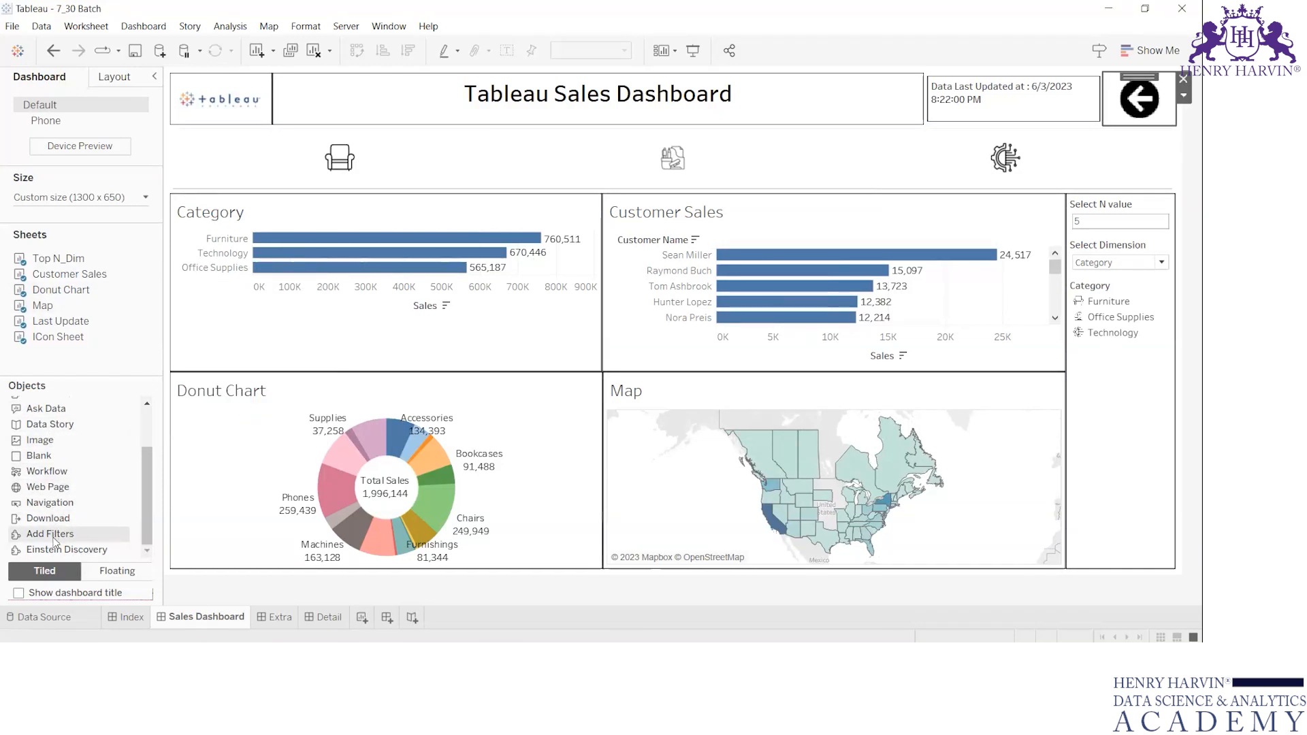
# Add a text object reading "Go Back to Index" below the arrow button in the Sales Dashboard header.
pyautogui.scroll(2, 54, 540)
pyautogui.moveTo(41, 441); pyautogui.dragTo(1142, 116)
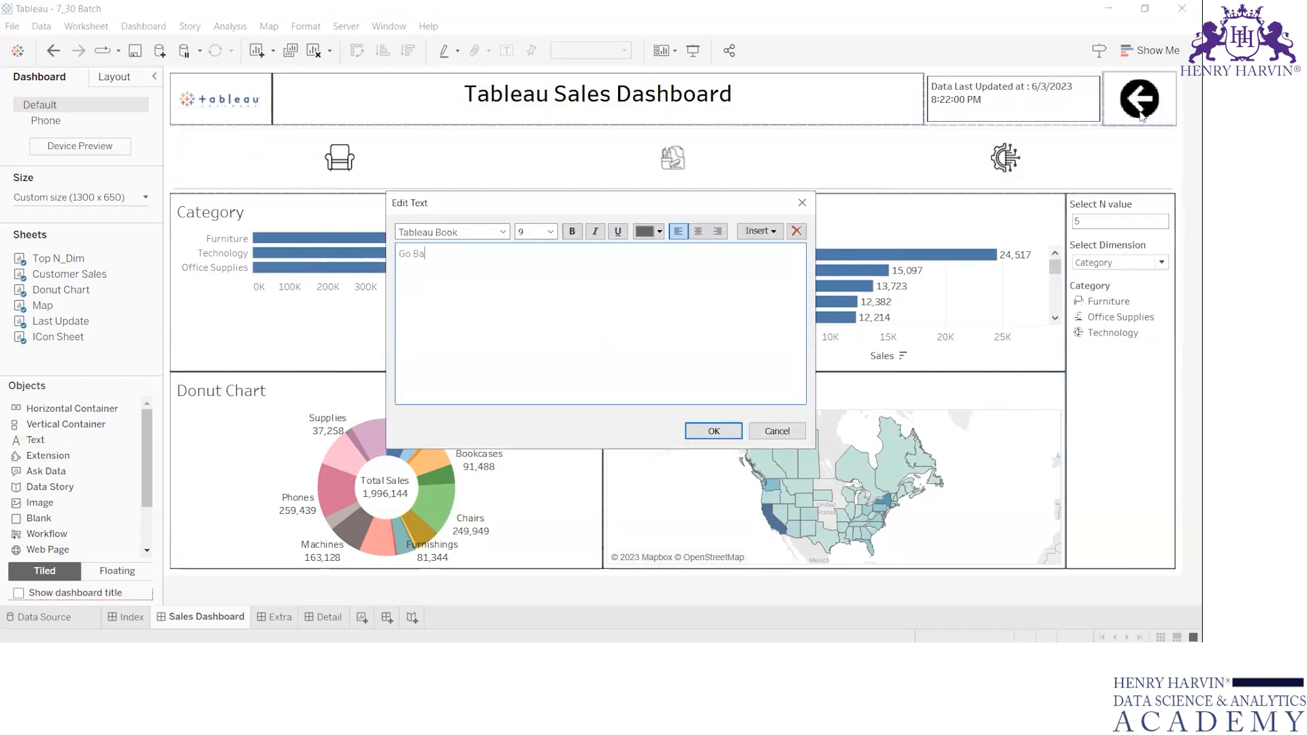
pyautogui.write('Go Back t')
# Format the "Go Back to Index" text in black at size 8 and widen its column to fit the label.
pyautogui.hotkey('ctrl', 'a')
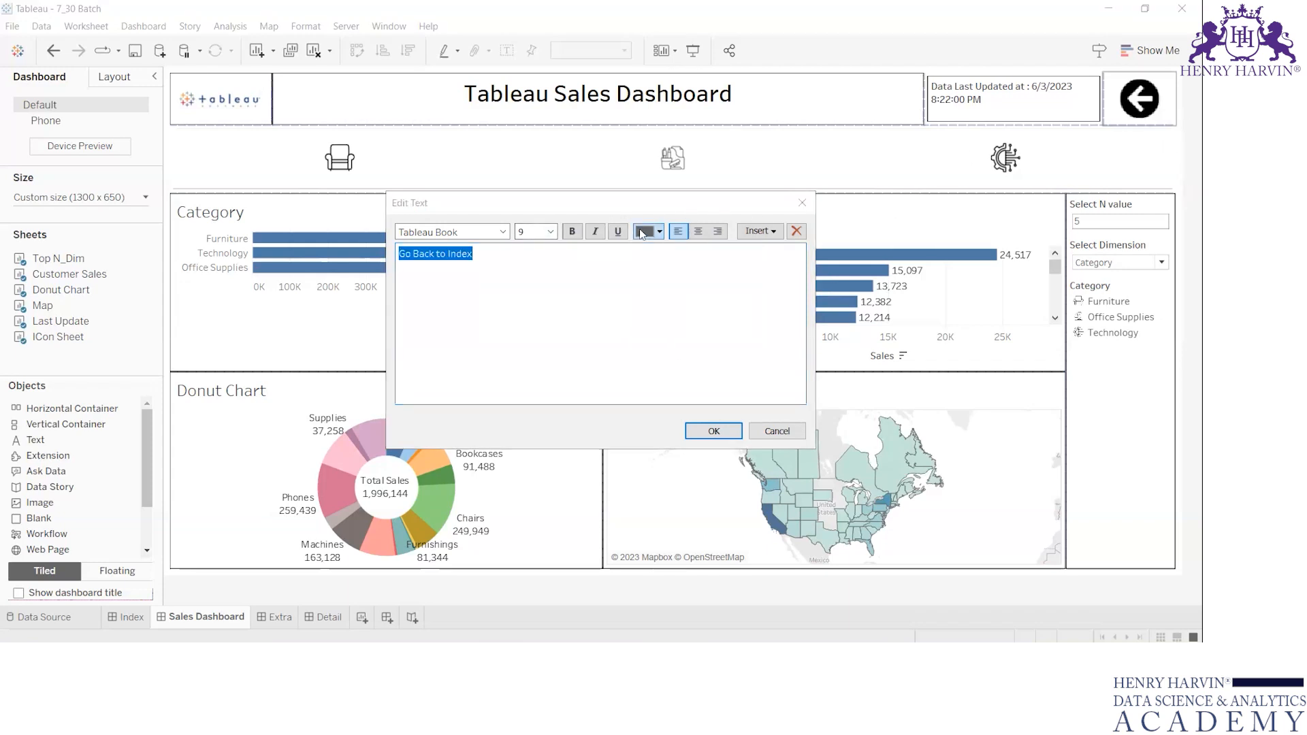
pyautogui.click(647, 231)
pyautogui.click(645, 247)
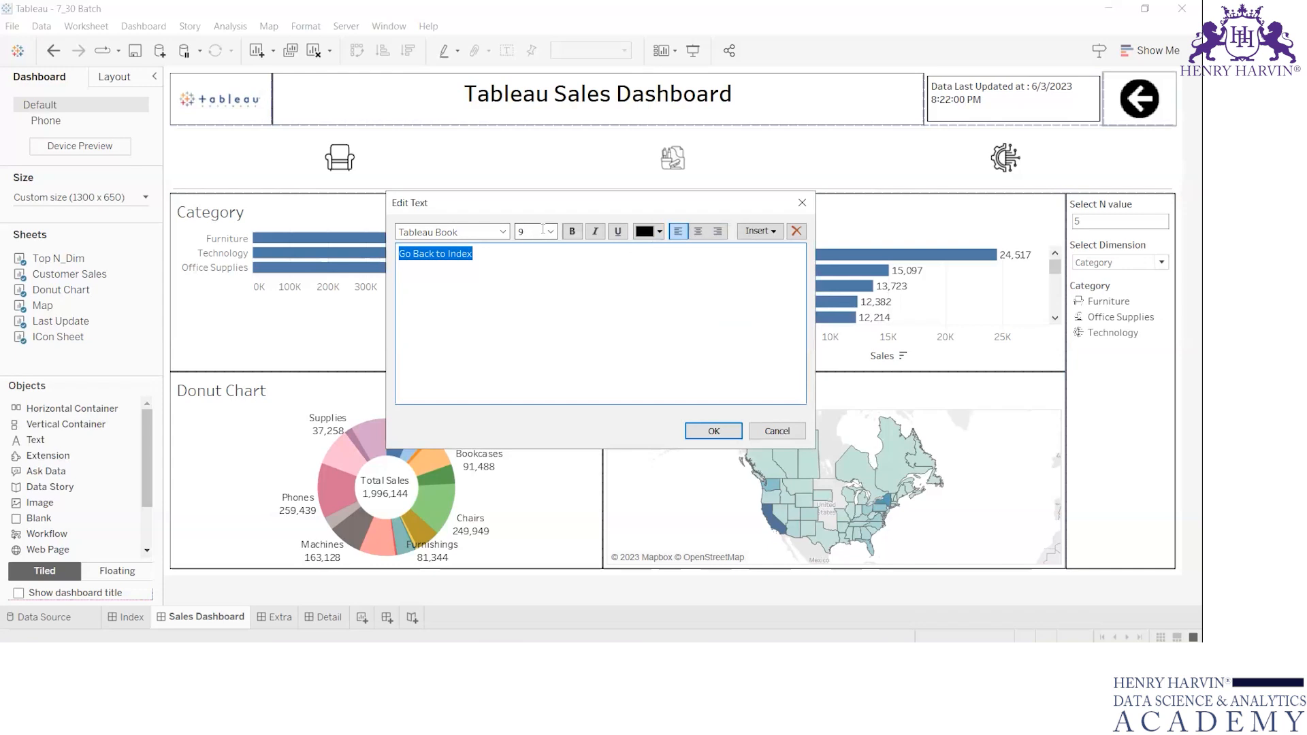
pyautogui.click(550, 231)
pyautogui.click(541, 245)
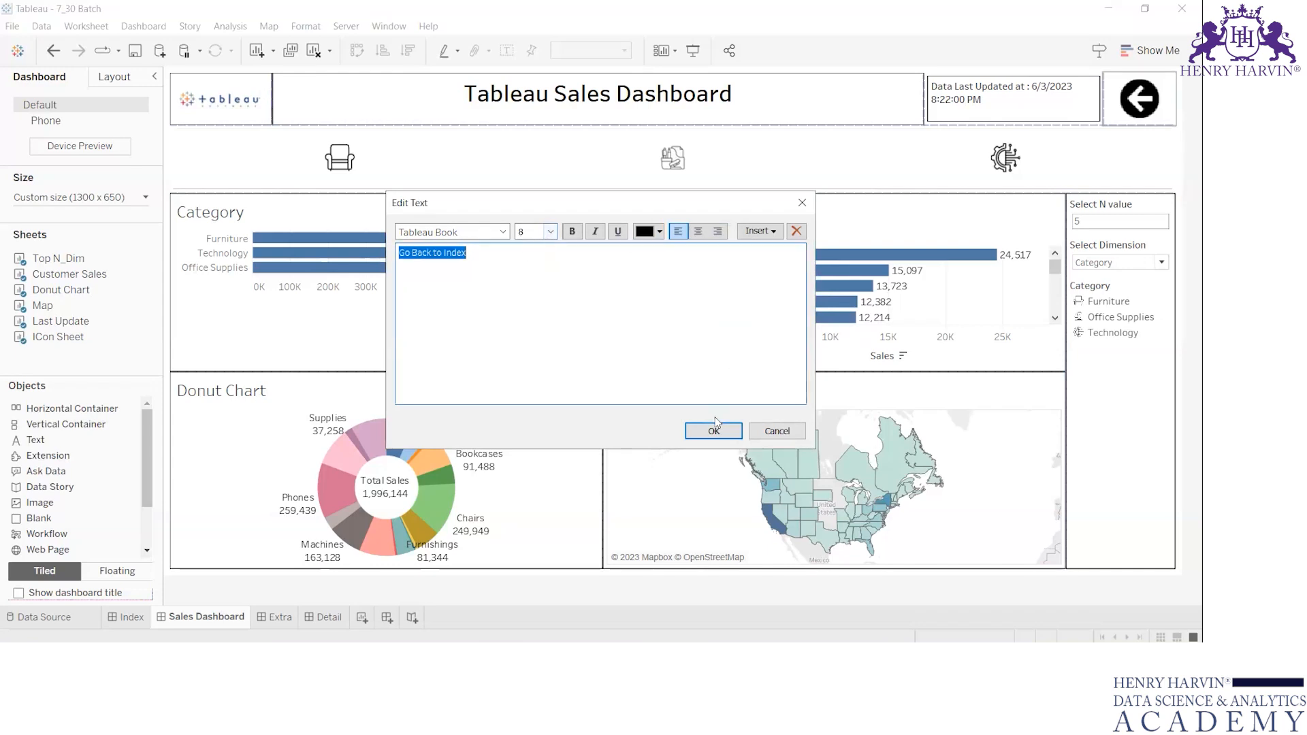
pyautogui.click(713, 431)
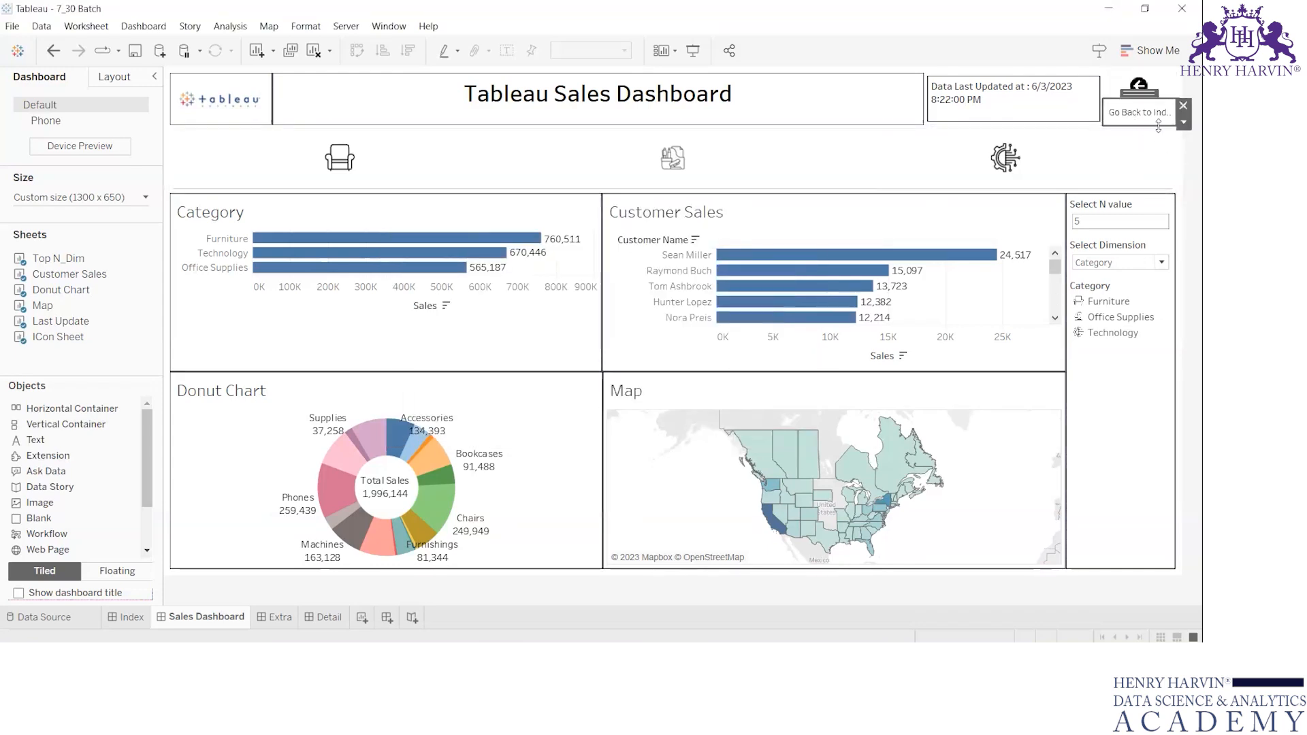
pyautogui.moveTo(1103, 105); pyautogui.dragTo(1088, 104)
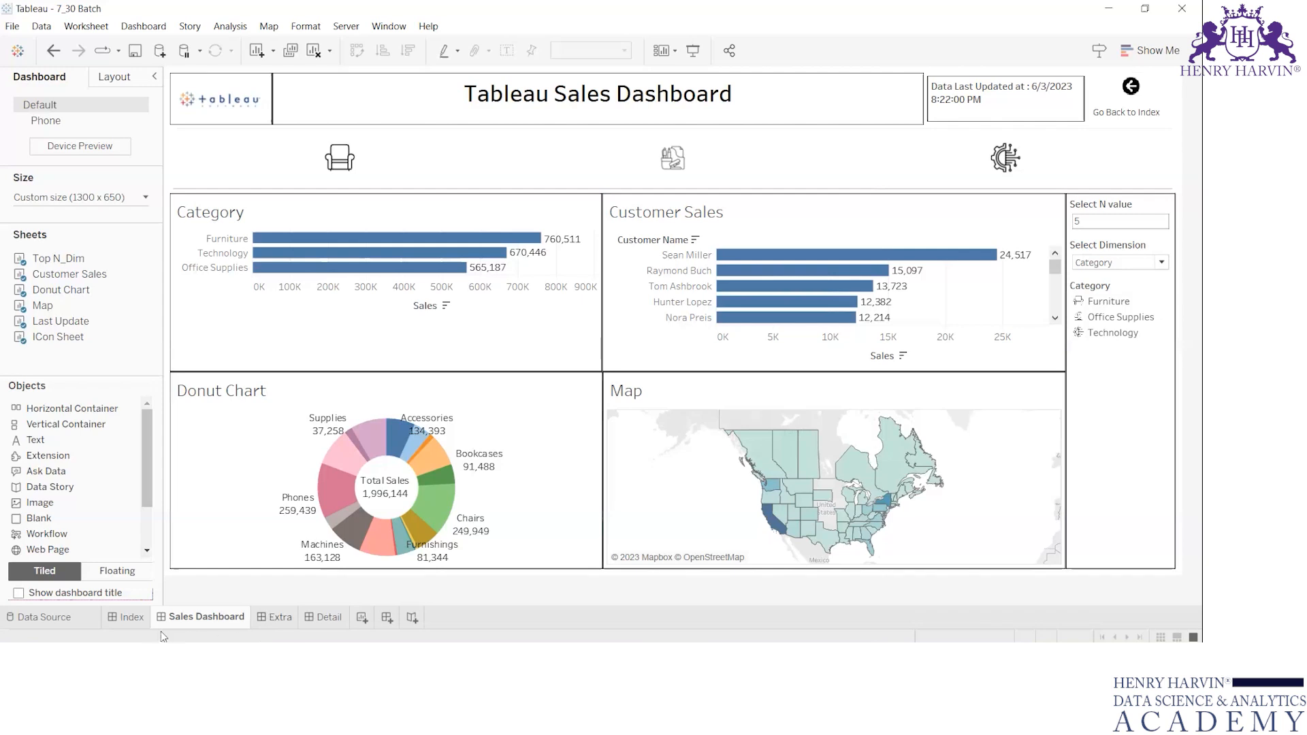
# Show the Sales Dashboard in presentation mode.
pyautogui.click(883, 163)
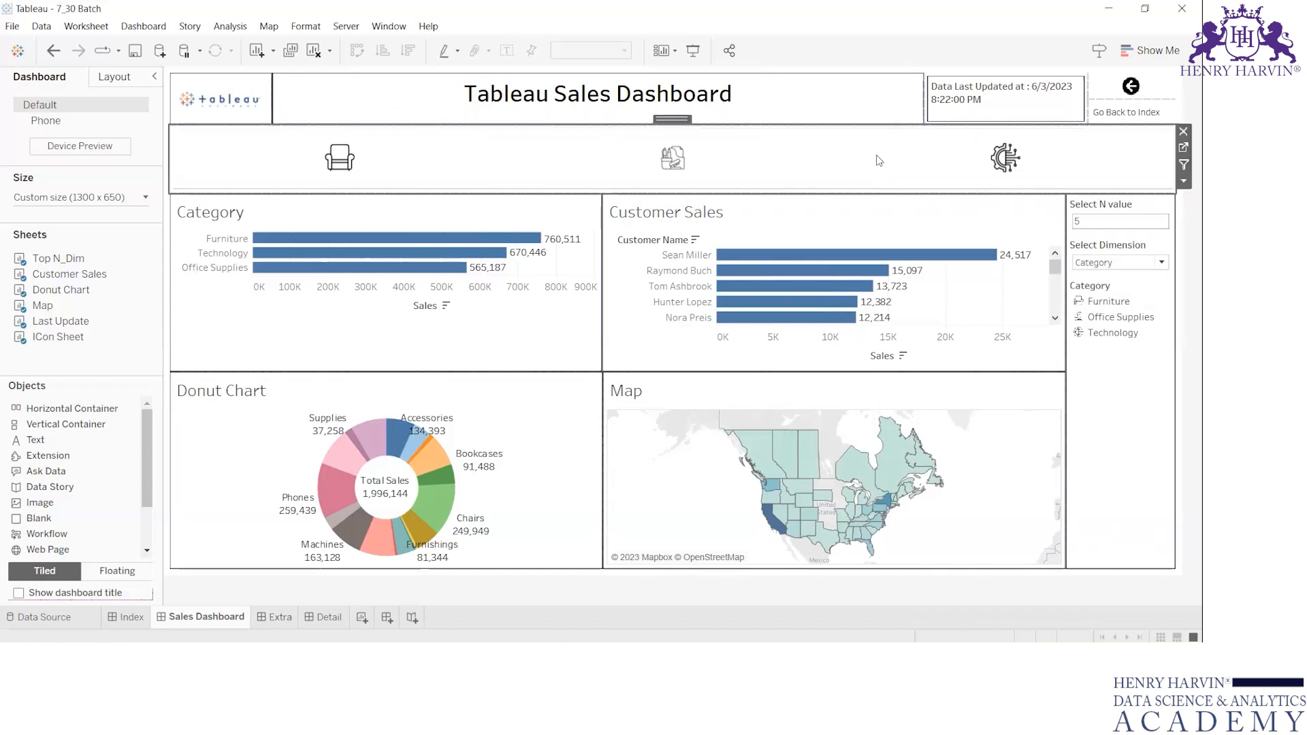
pyautogui.click(1142, 354)
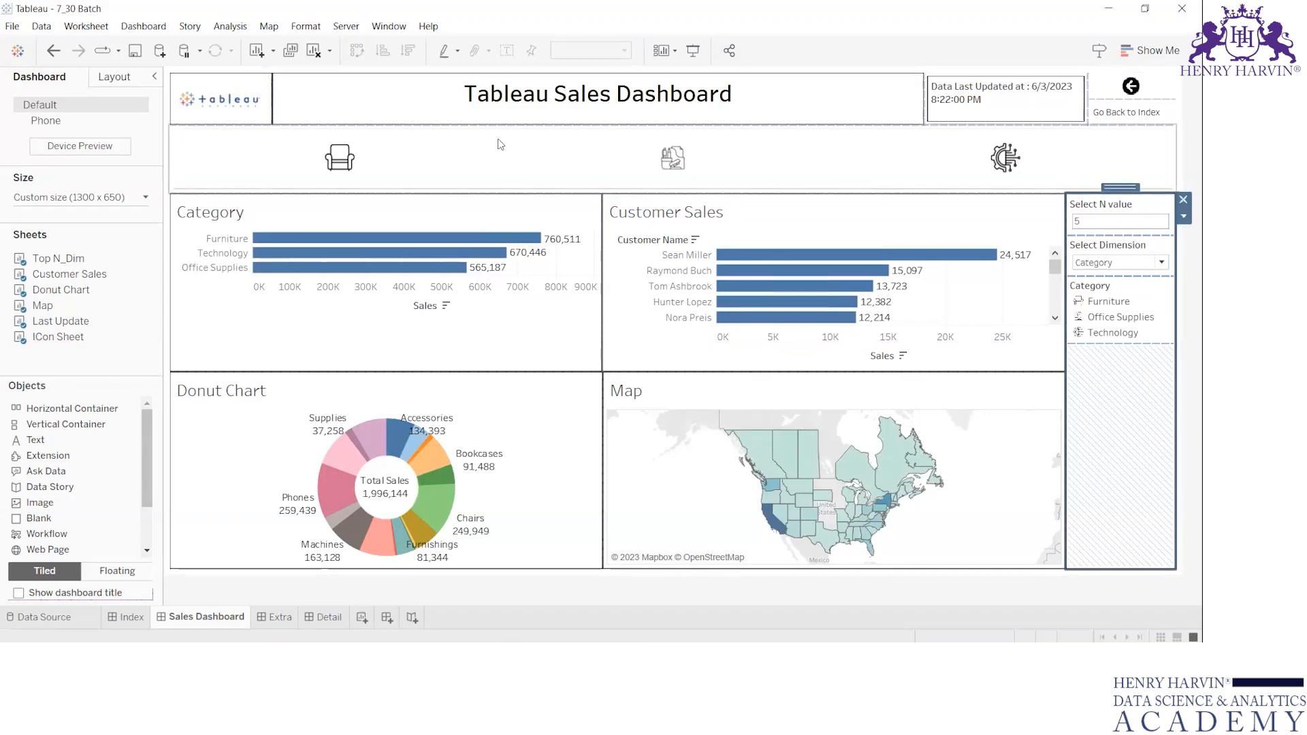
pyautogui.moveTo(428, 249)
pyautogui.press('F7')
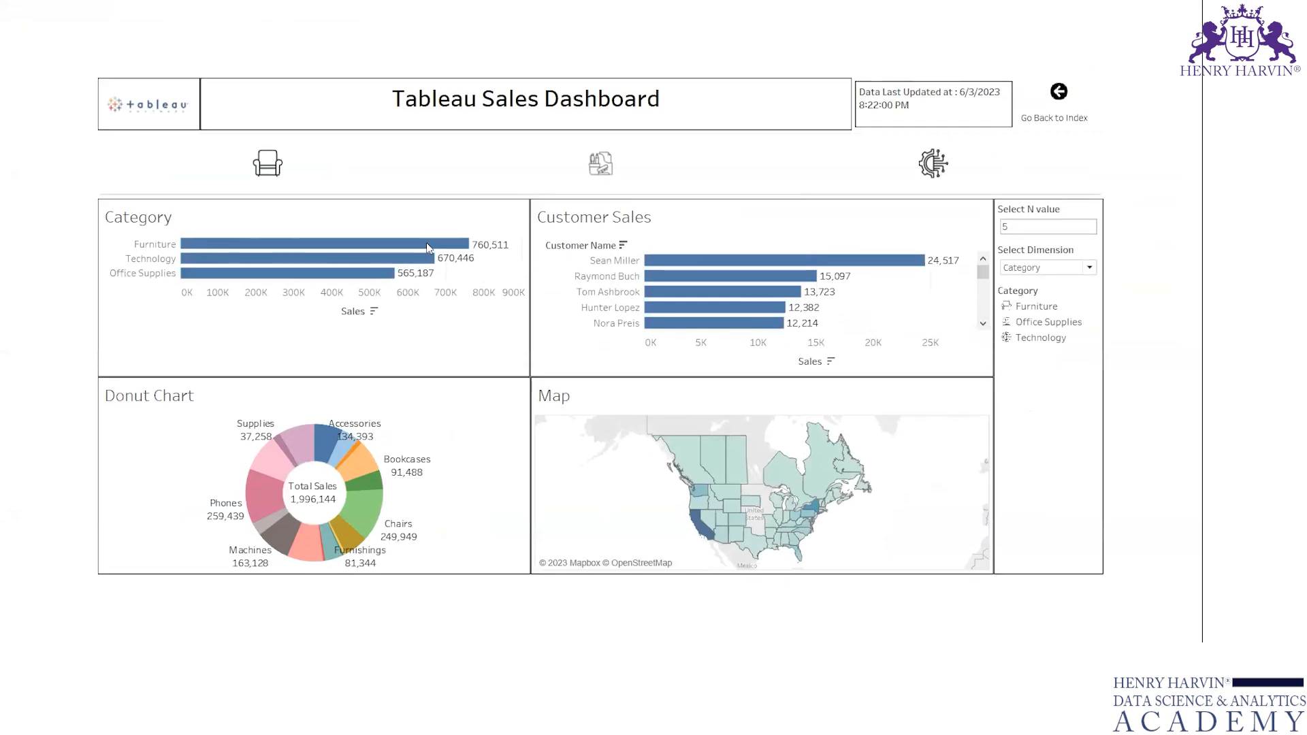
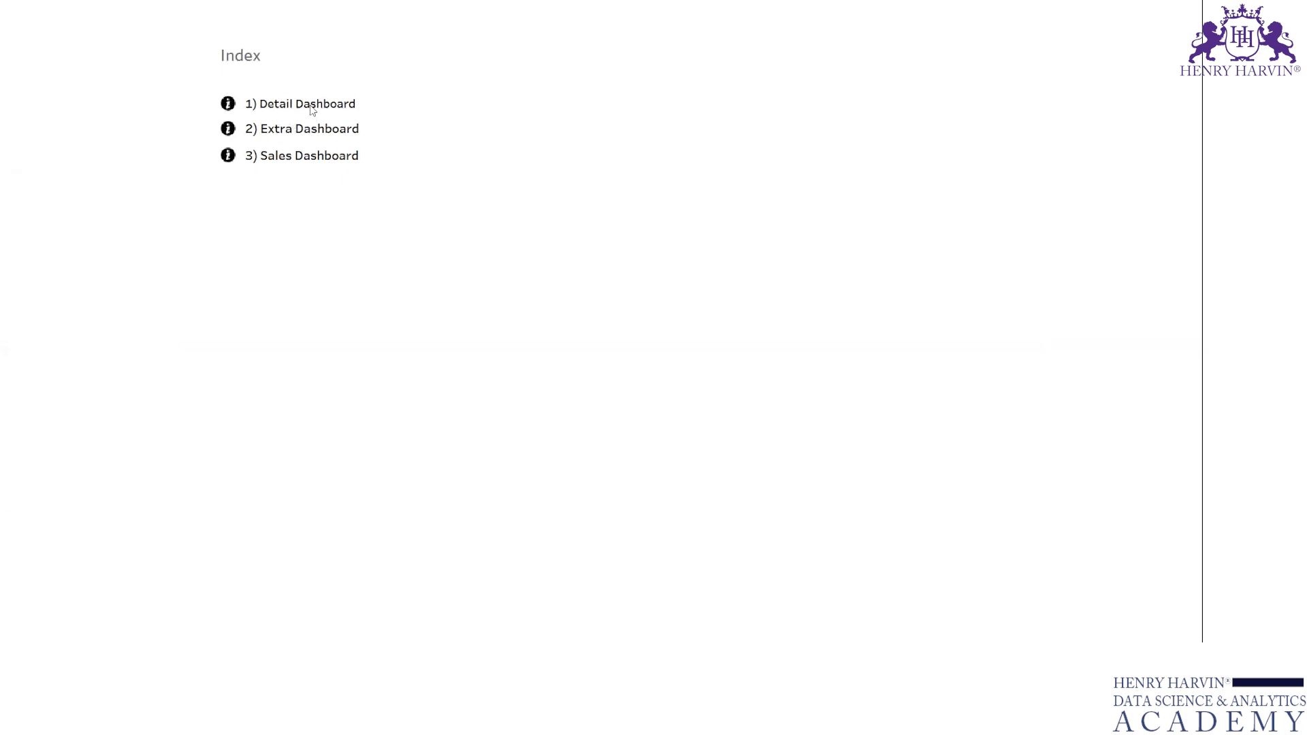
# Test the navigation buttons between Index and the dashboards, including the Sales Dashboard's back arrow, and leave presentation mode.
pyautogui.click(228, 158)
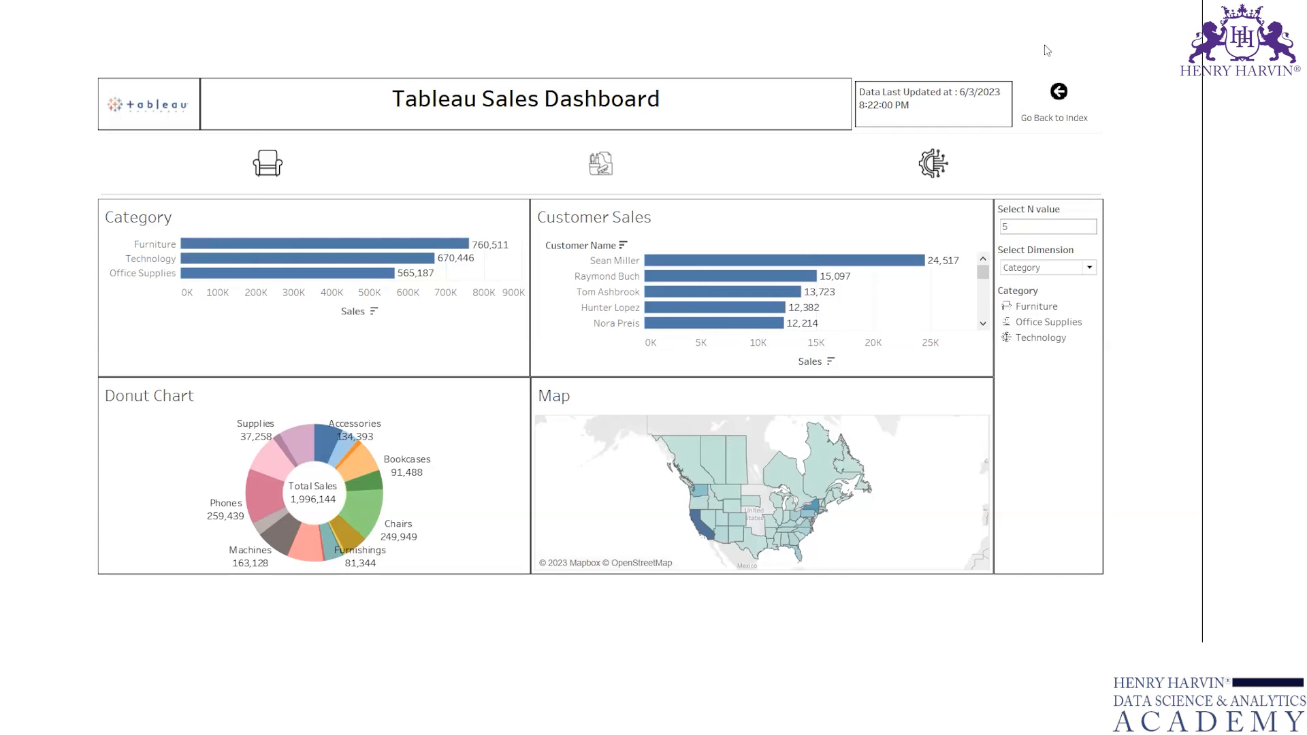
pyautogui.click(1060, 93)
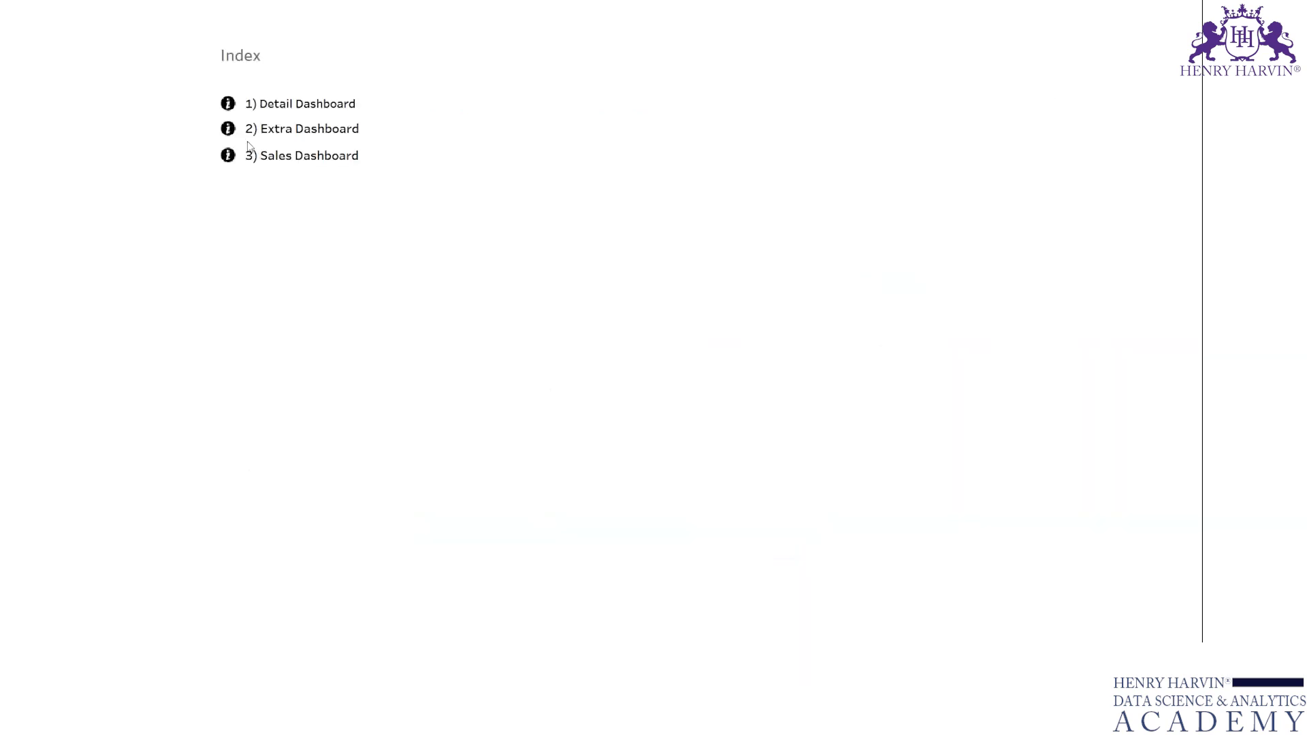
pyautogui.click(231, 129)
pyautogui.click(229, 158)
pyautogui.press('Escape')
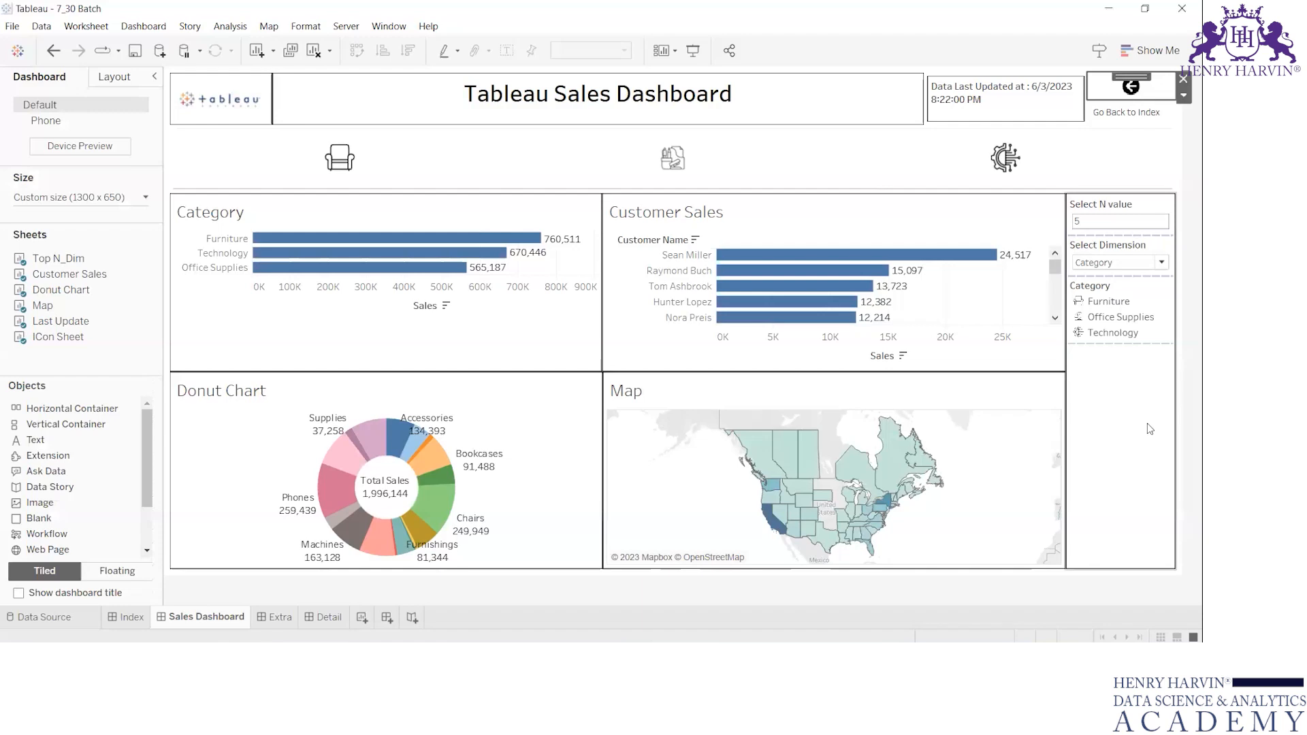
# Try to add a Web Page object with the URL google beside the Customer Sales chart on the Sales Dashboard.
pyautogui.click(837, 161)
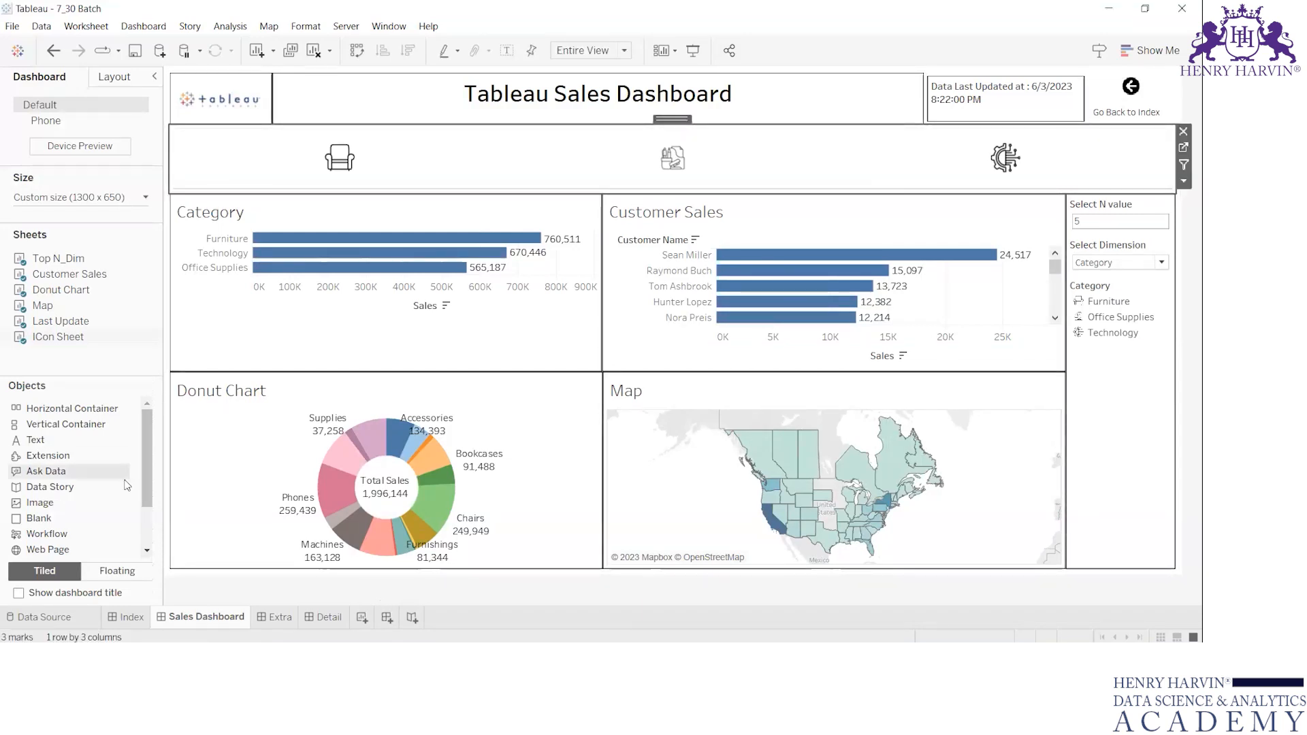
pyautogui.scroll(-2, 73, 516)
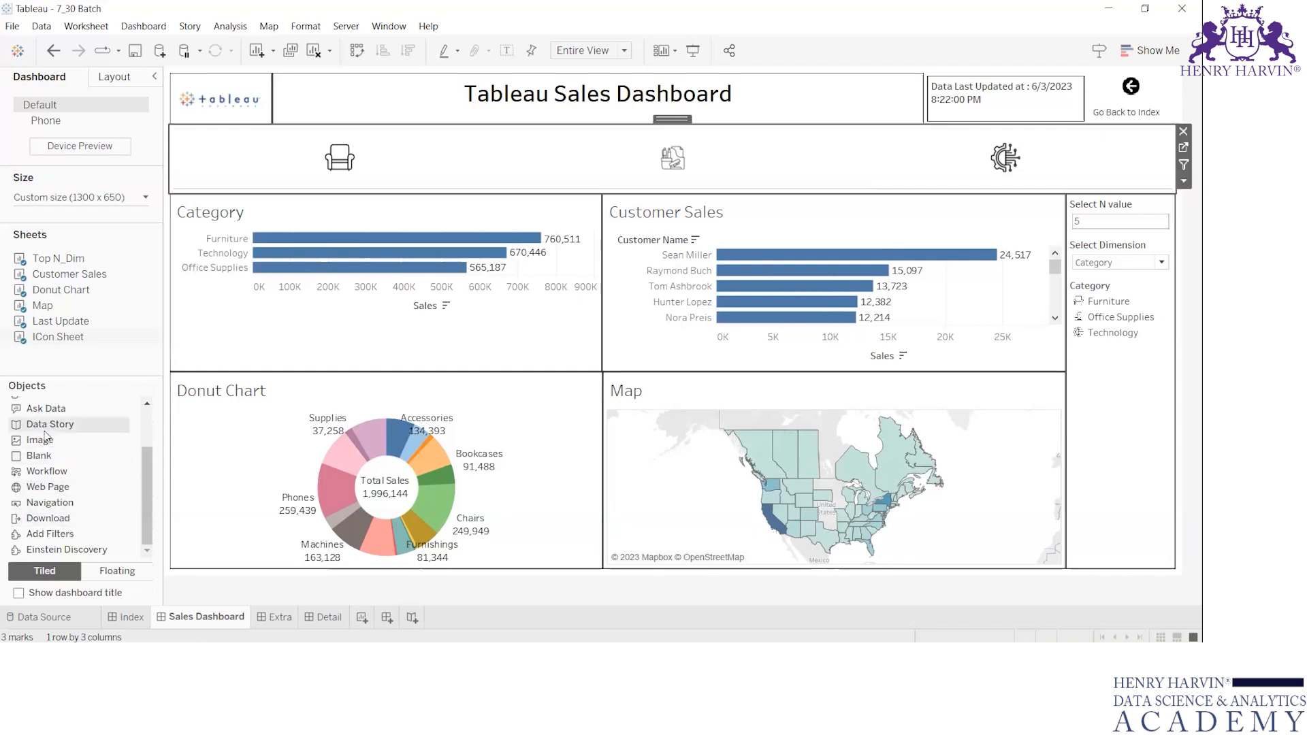
pyautogui.scroll(1, 45, 437)
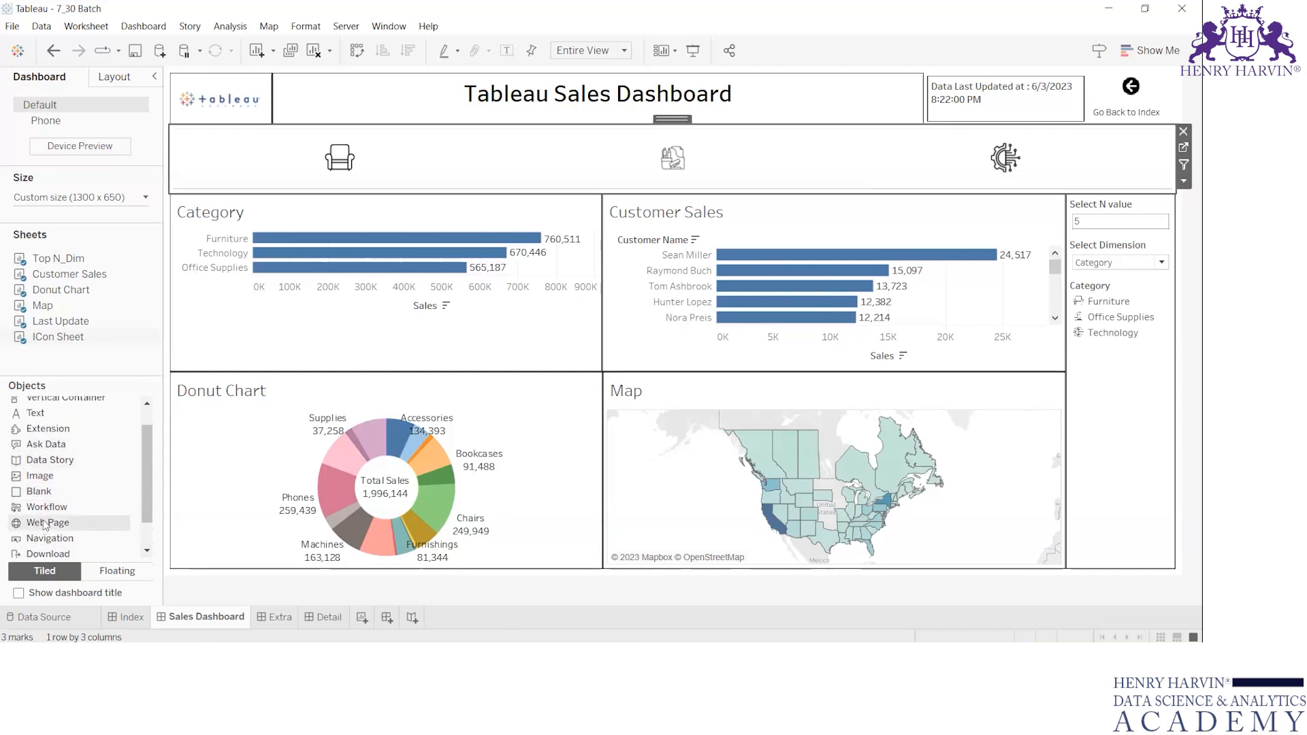
pyautogui.moveTo(42, 522)
pyautogui.mouseDown()
pyautogui.moveTo(443, 204)
pyautogui.moveTo(426, 279)
pyautogui.mouseUp()
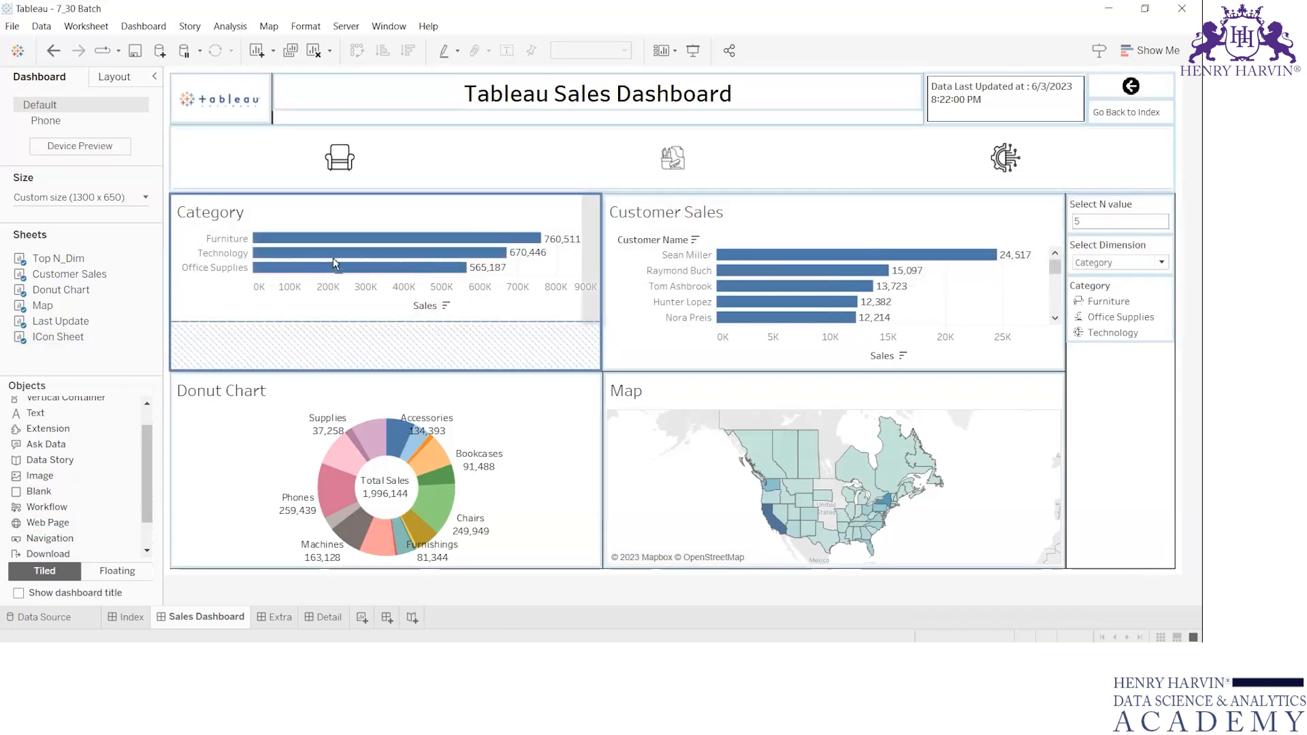
pyautogui.click(456, 213)
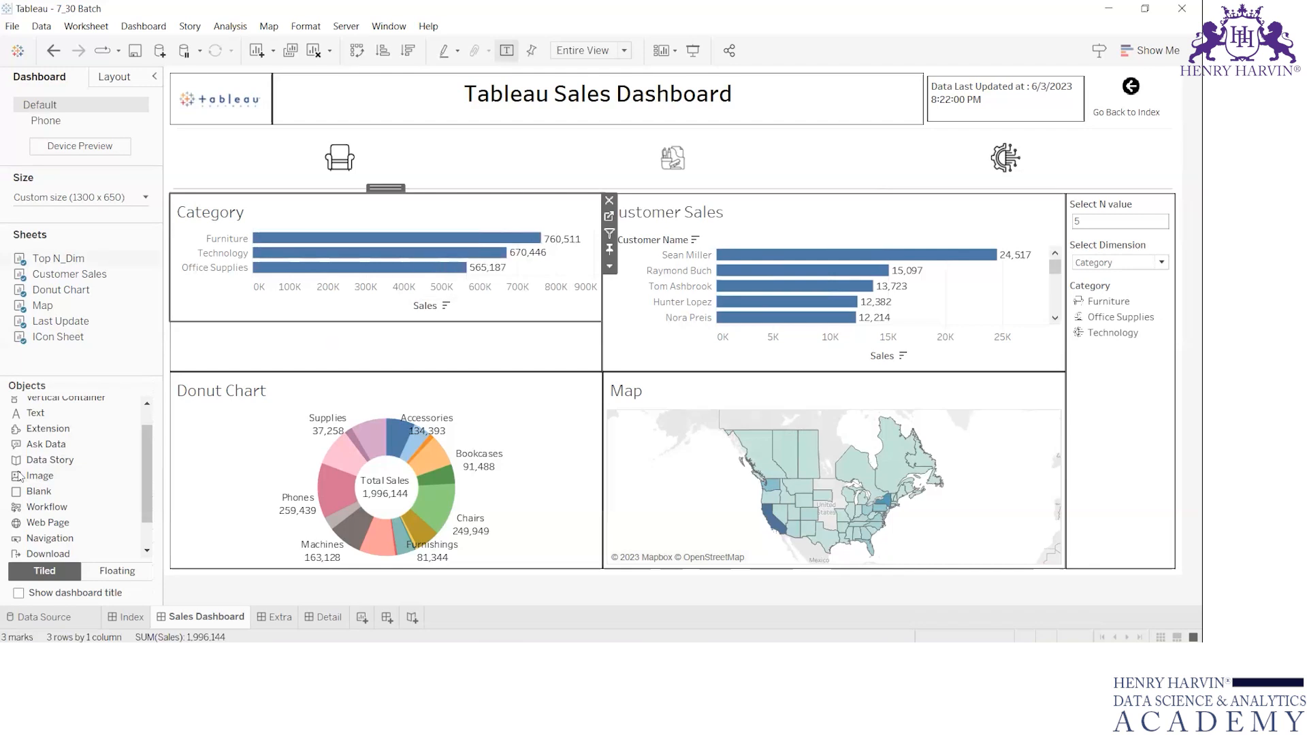
pyautogui.moveTo(42, 522)
pyautogui.mouseDown()
pyautogui.moveTo(354, 298)
pyautogui.moveTo(337, 286)
pyautogui.moveTo(661, 283)
pyautogui.mouseUp()
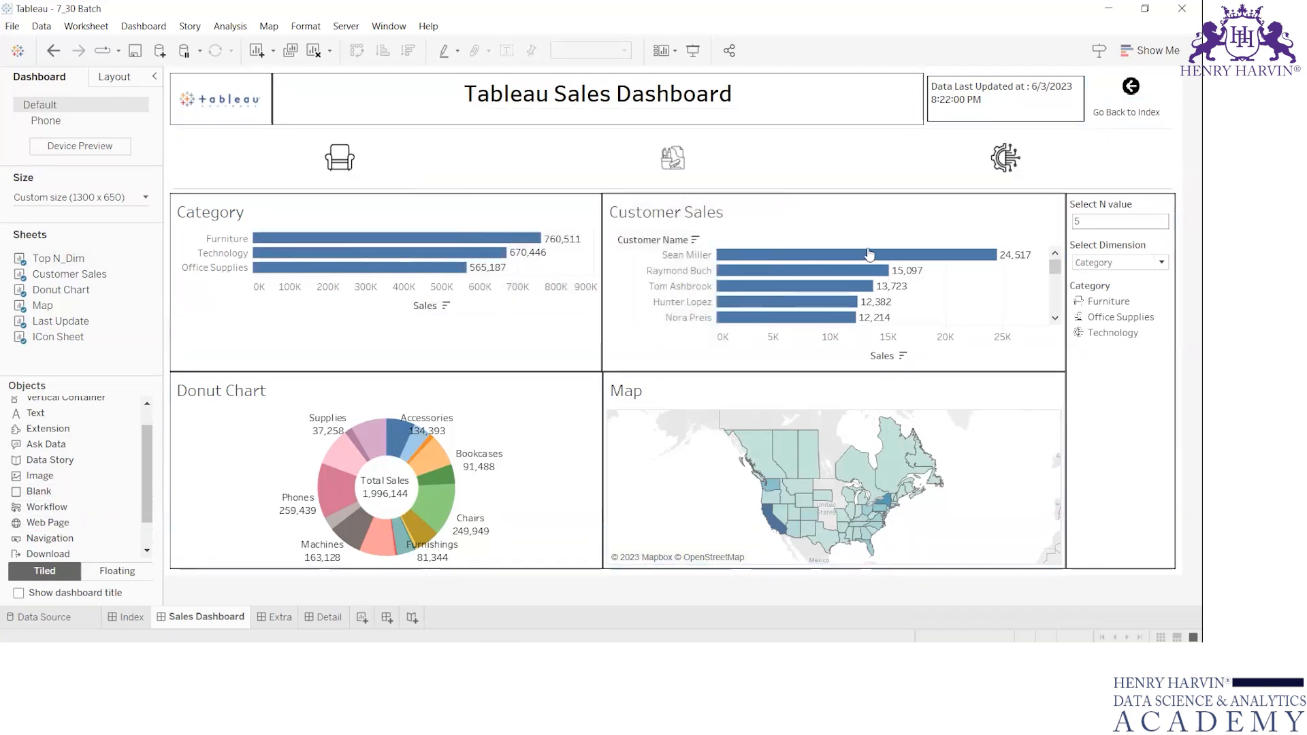
pyautogui.write('google.co.in')
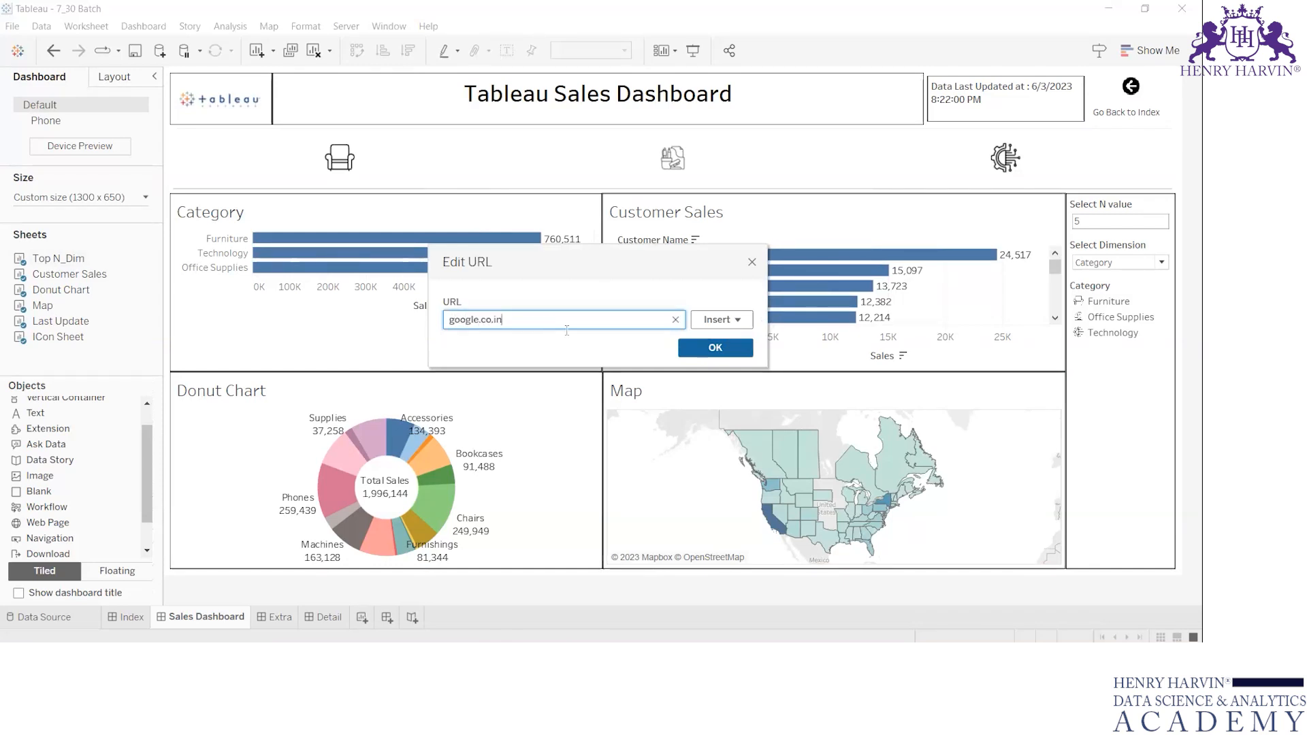
pyautogui.click(715, 348)
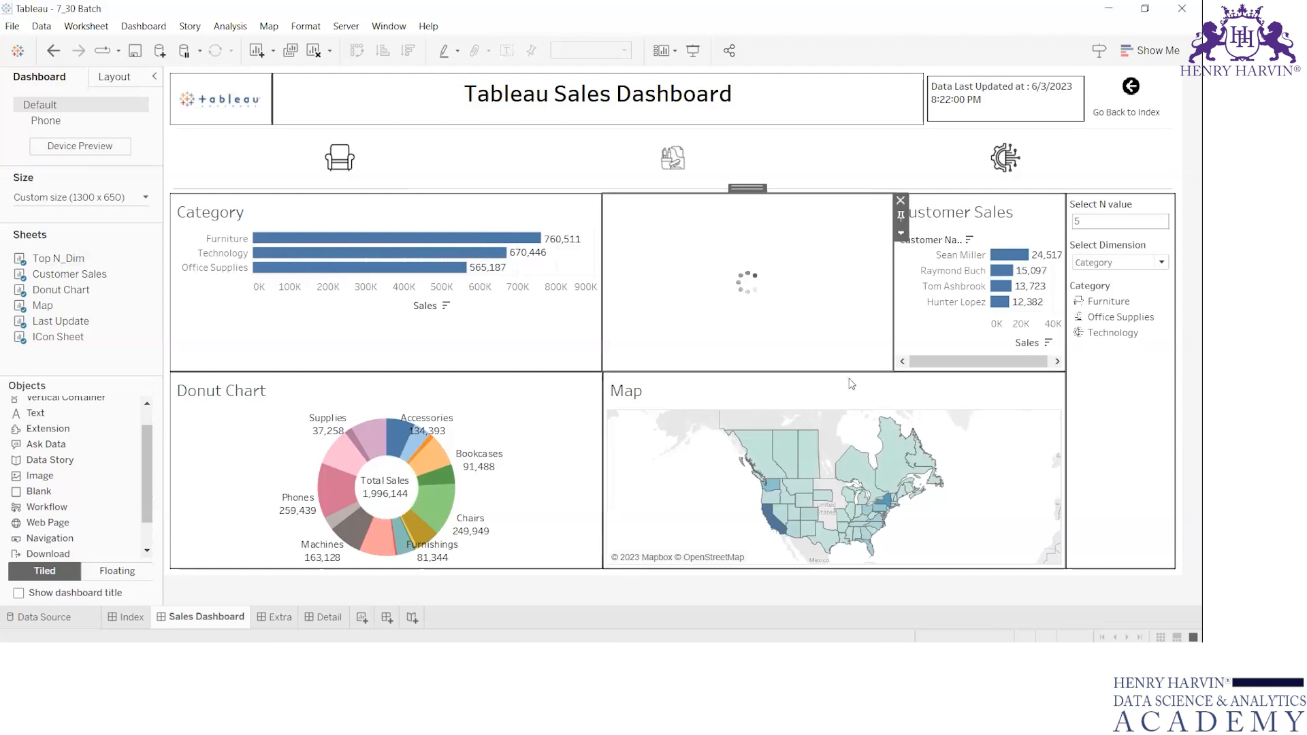
# Undo the web page insertion on the Sales Dashboard.
pyautogui.click(1030, 211)
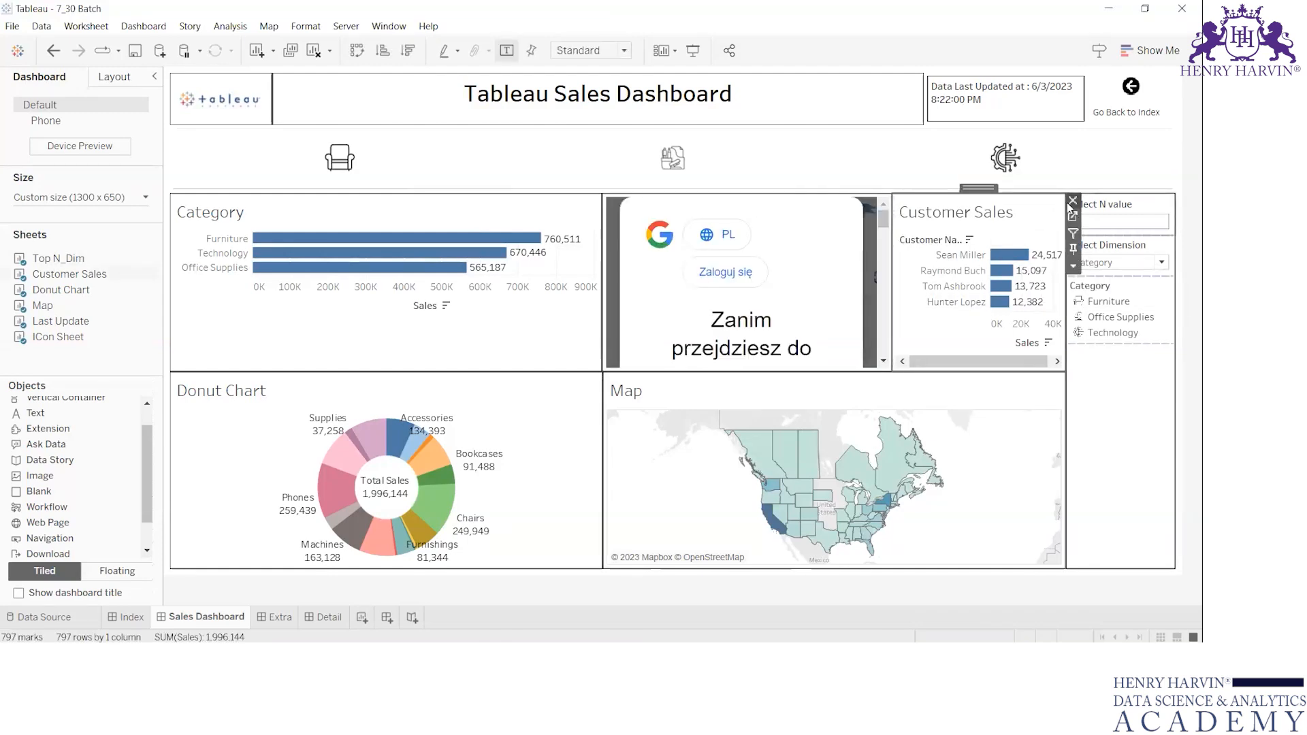
pyautogui.click(1073, 201)
pyautogui.press('Return')
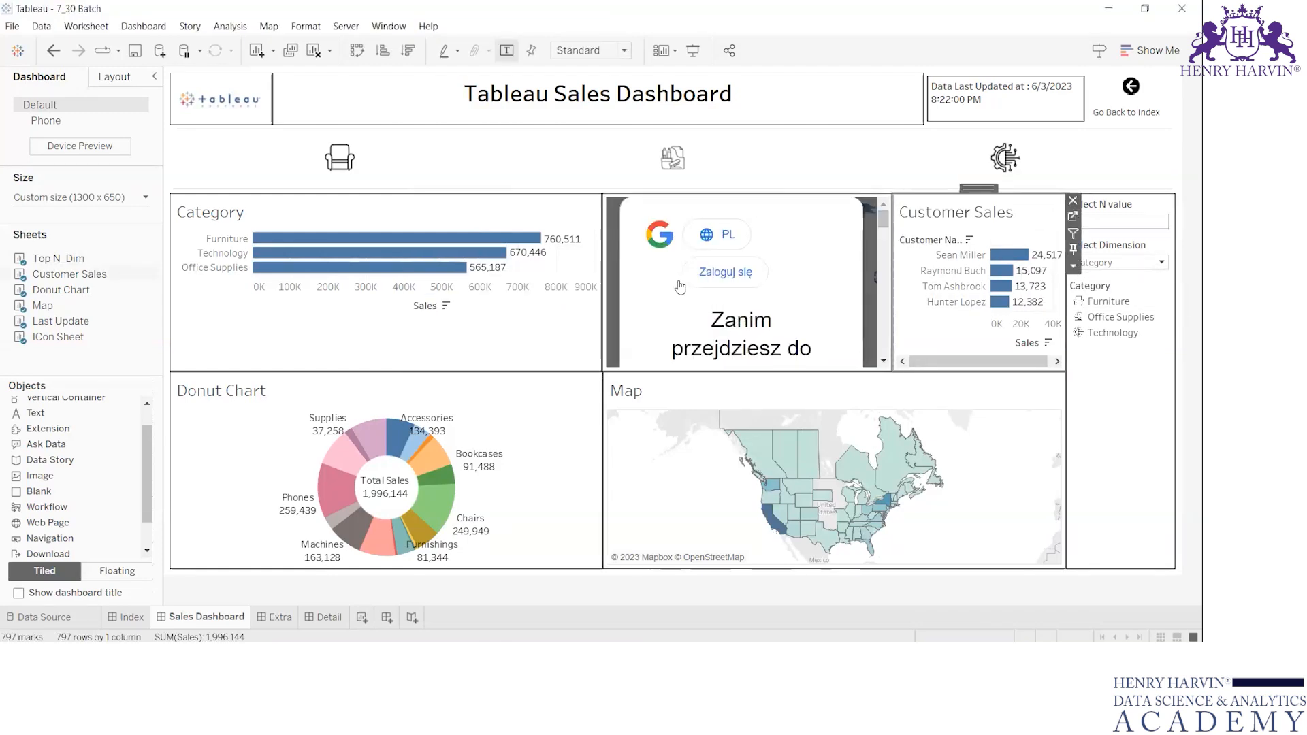
pyautogui.hotkey('ctrl', 'z')
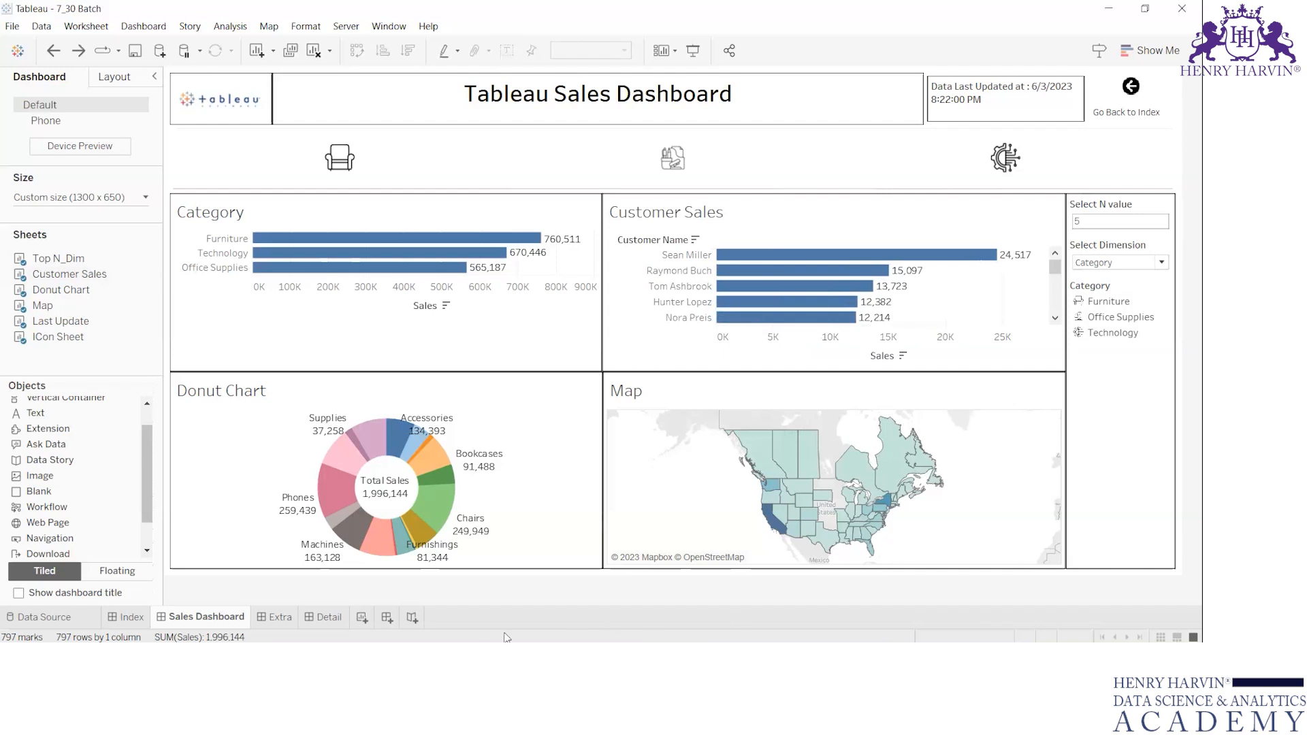
# Create a new dashboard and place a Web Page object on it that loads Google.
pyautogui.click(387, 617)
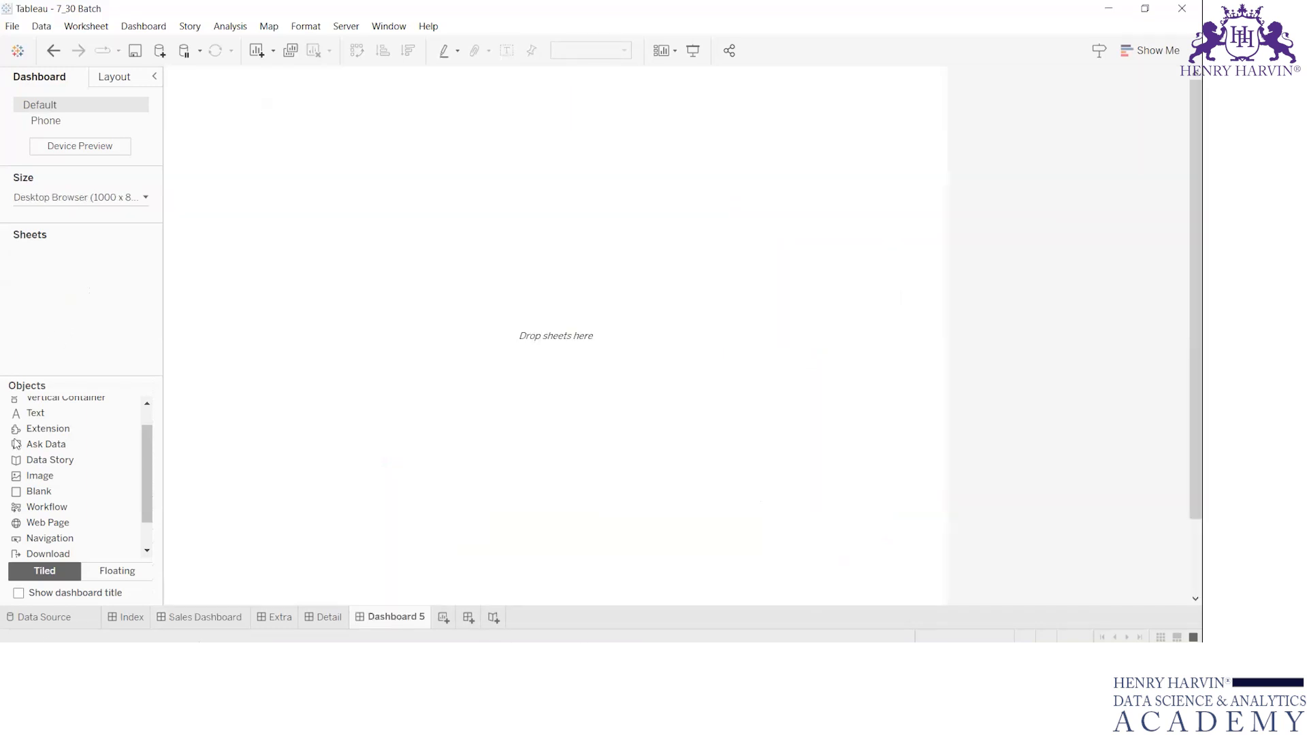
pyautogui.moveTo(49, 522); pyautogui.dragTo(502, 262)
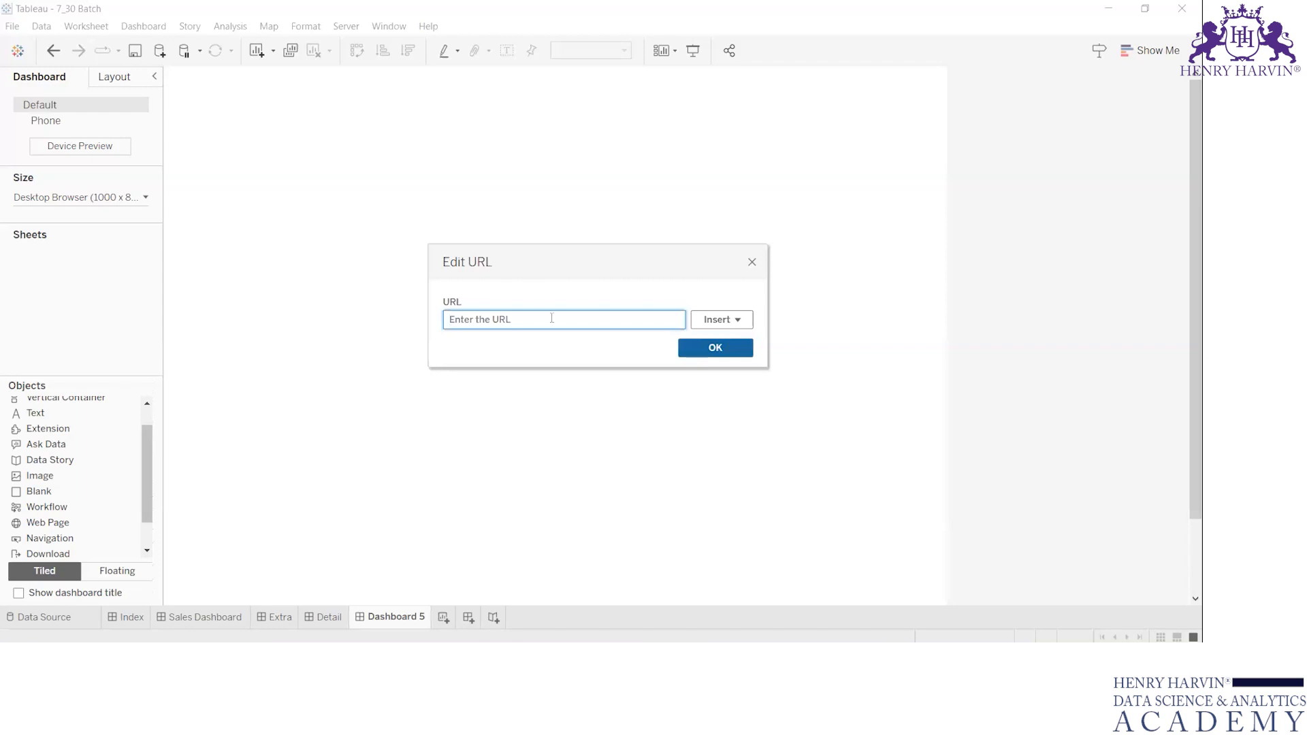
pyautogui.write('goo')
pyautogui.press('Return')
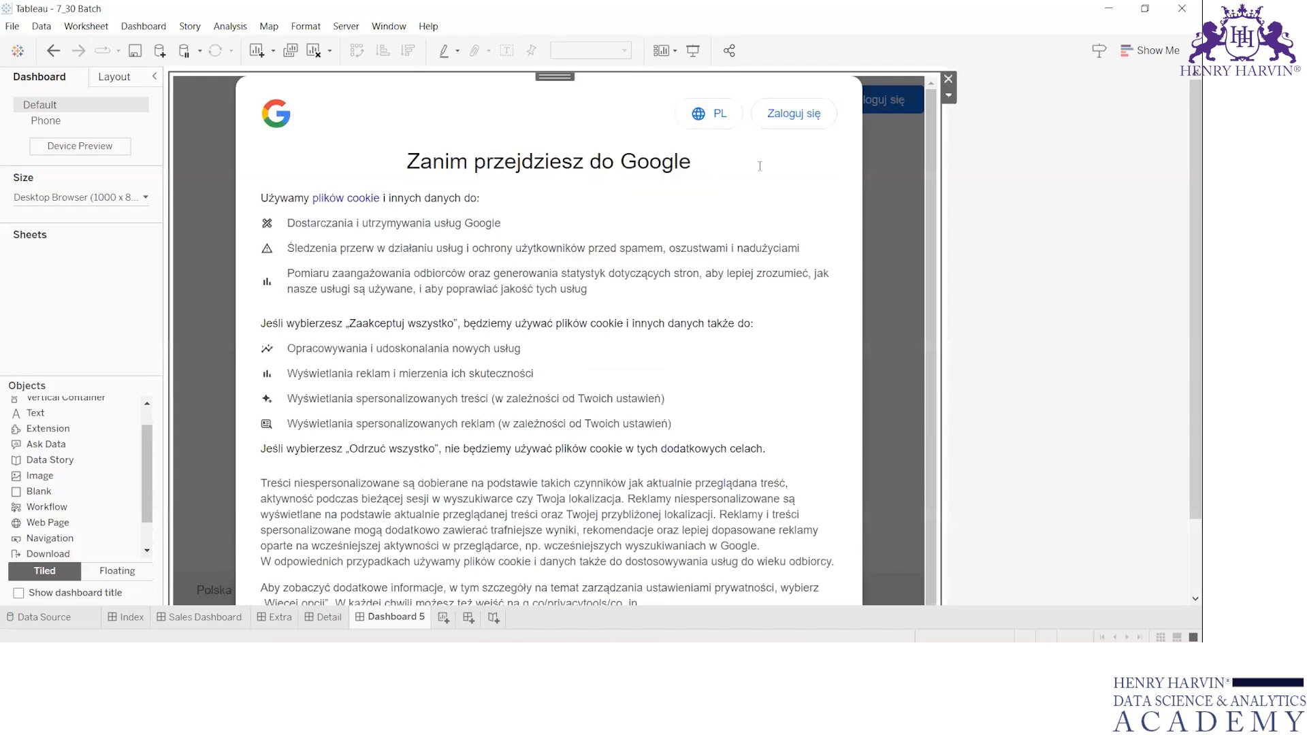
# Switch the embedded Google page's language to English and reject all of its cookies.
pyautogui.scroll(-1, 760, 166)
pyautogui.scroll(1, 786, 182)
pyautogui.click(710, 114)
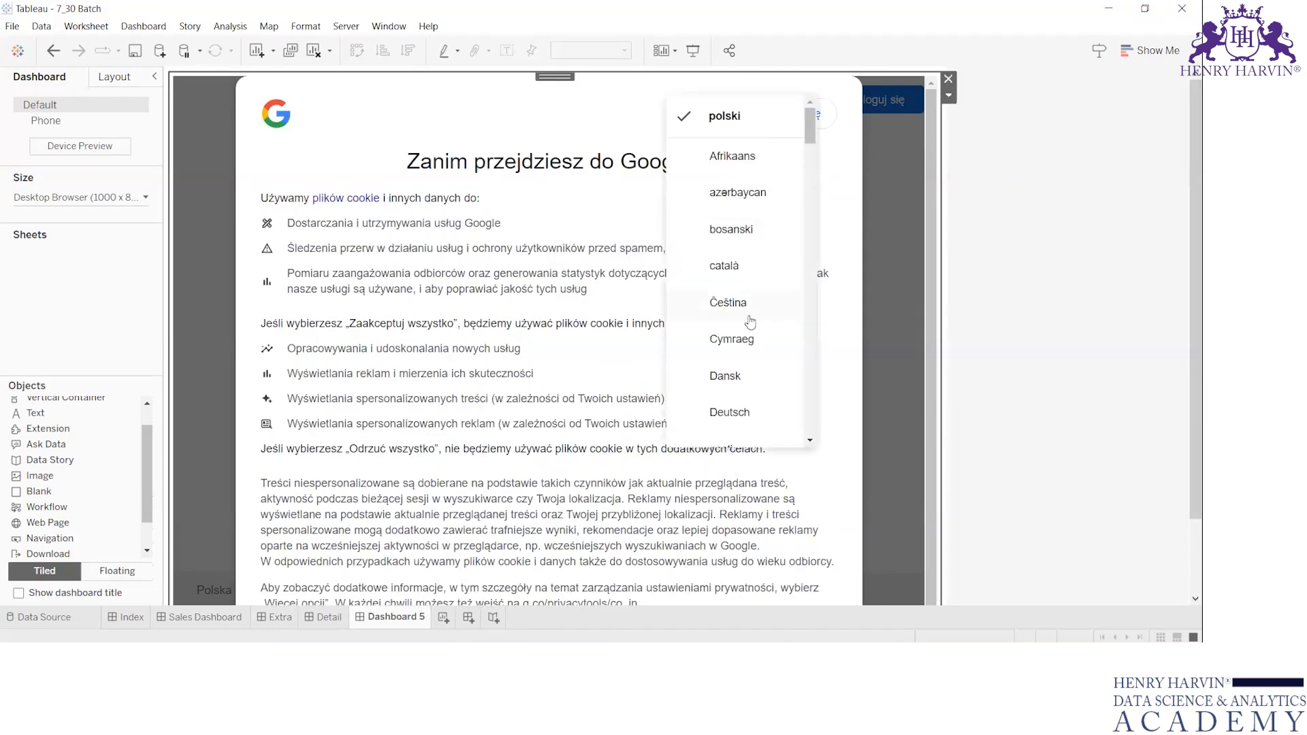
pyautogui.scroll(-5, 750, 321)
pyautogui.click(735, 294)
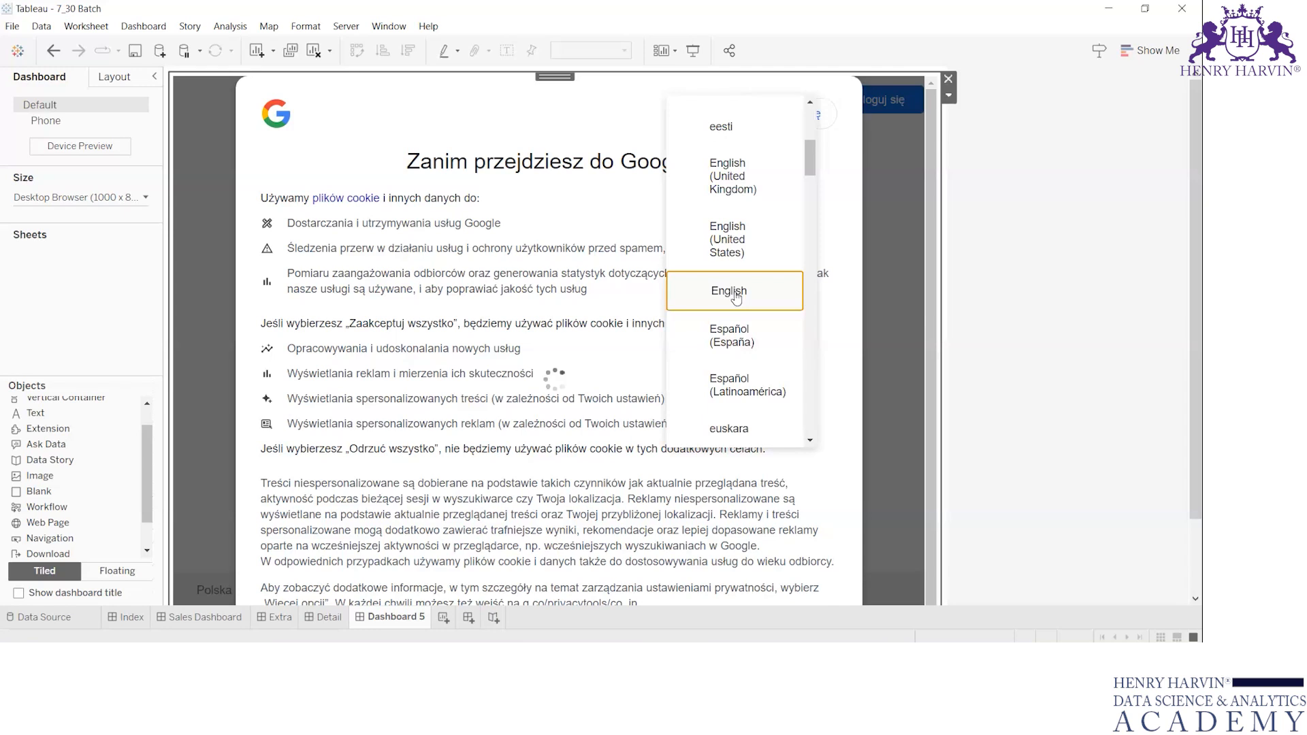
pyautogui.scroll(-2, 812, 404)
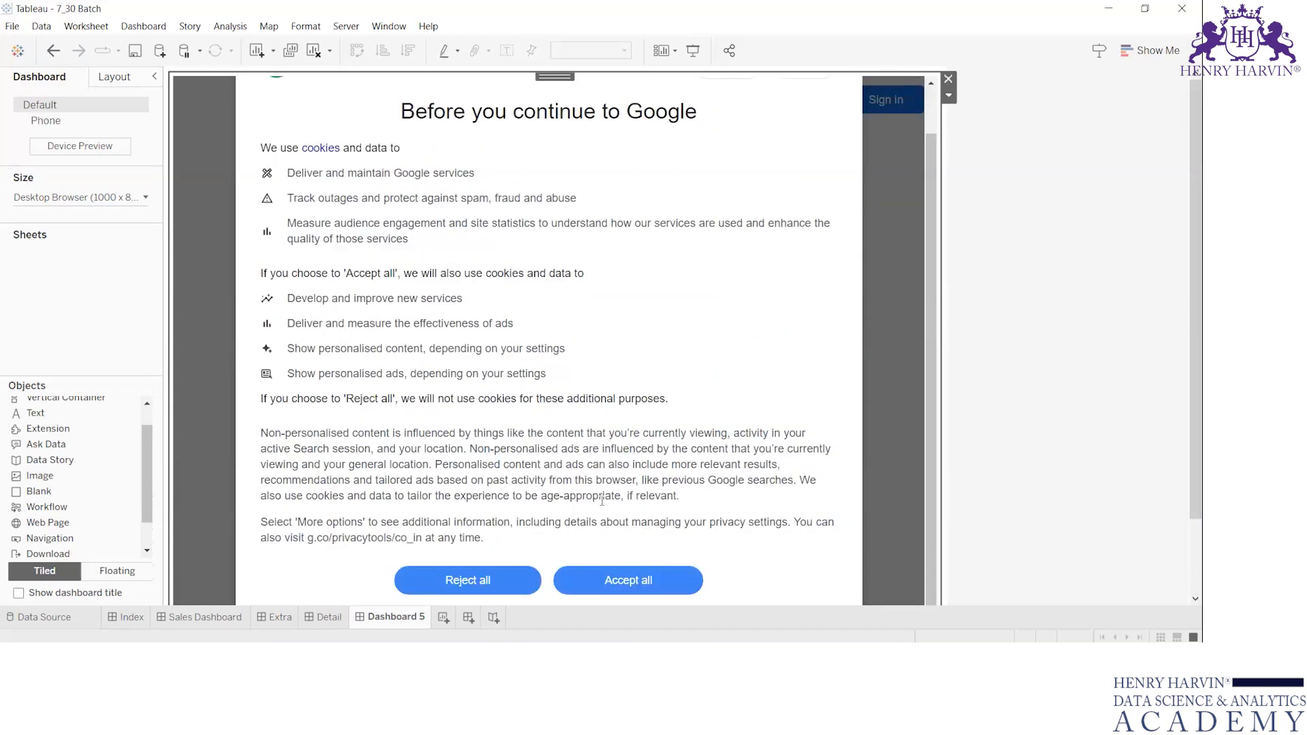
pyautogui.click(467, 580)
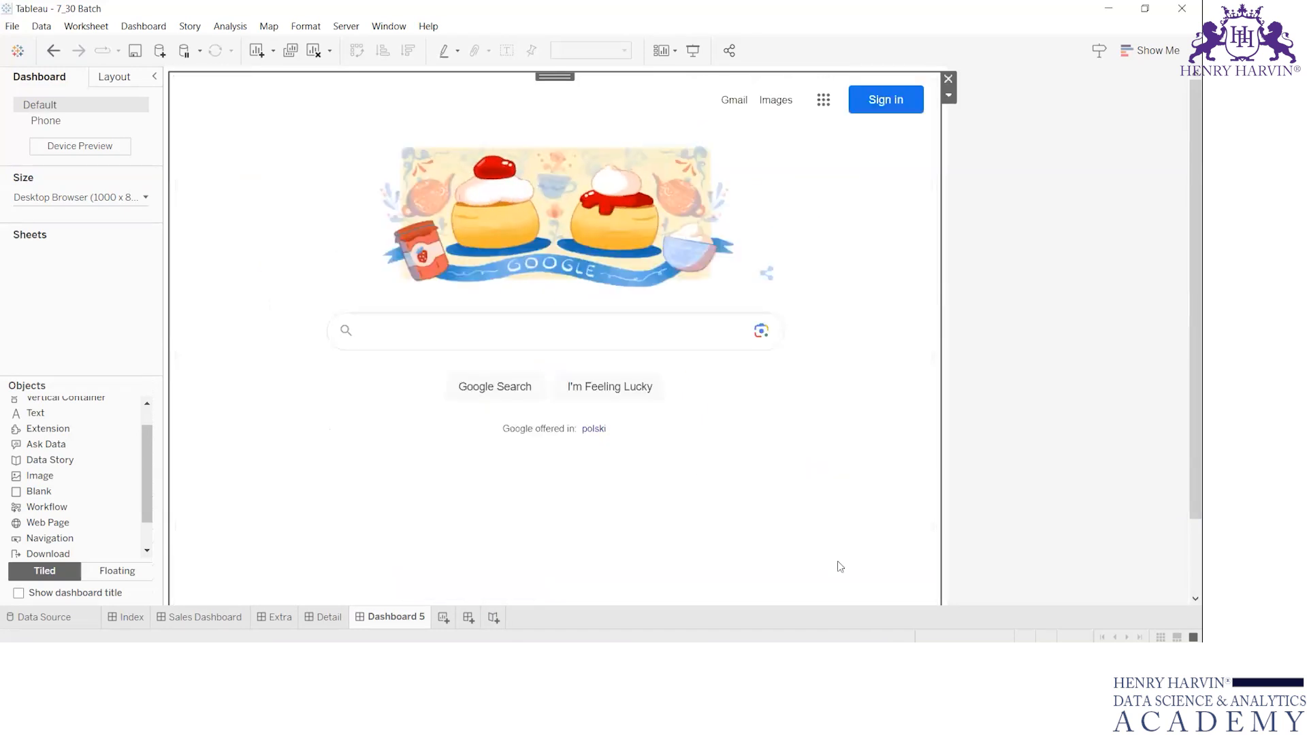
# Search for Tableau in the embedded Google page and open the "Tableau - Download Tableau Now" result, accepting all cookies.
pyautogui.click(507, 349)
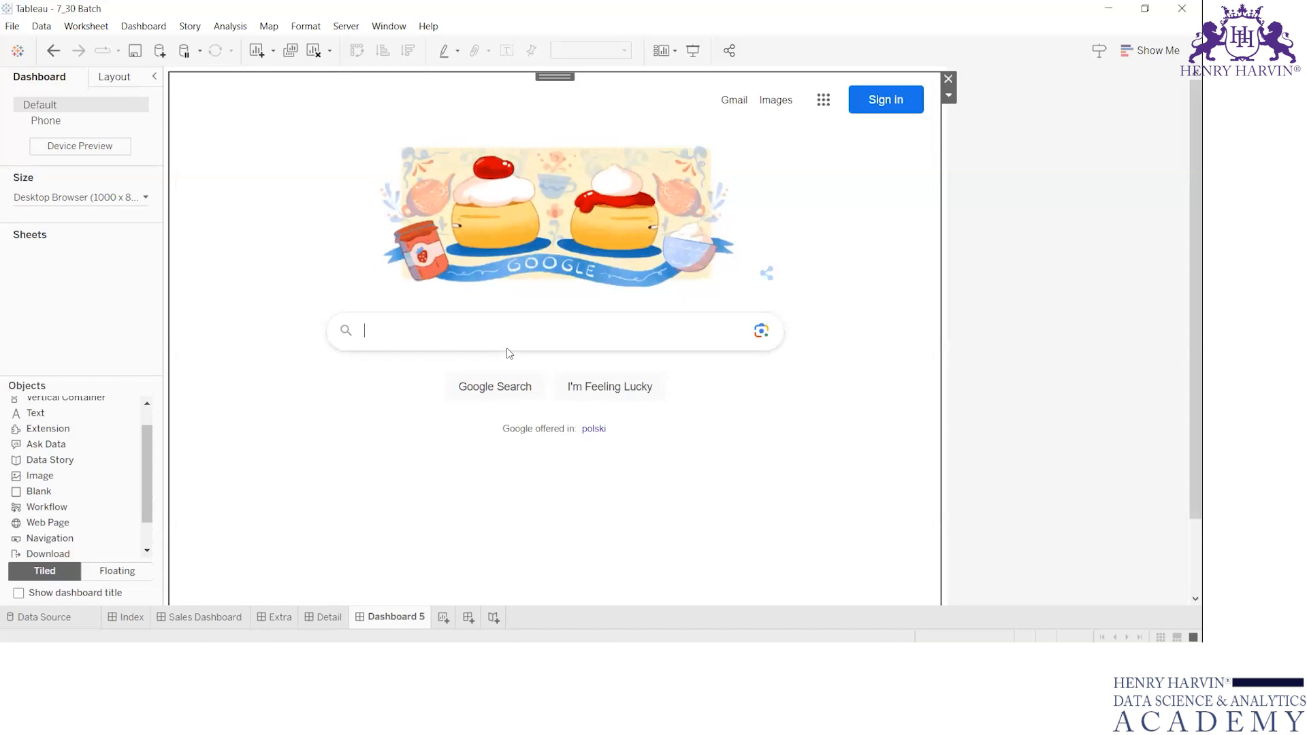
pyautogui.write('tab;eau')
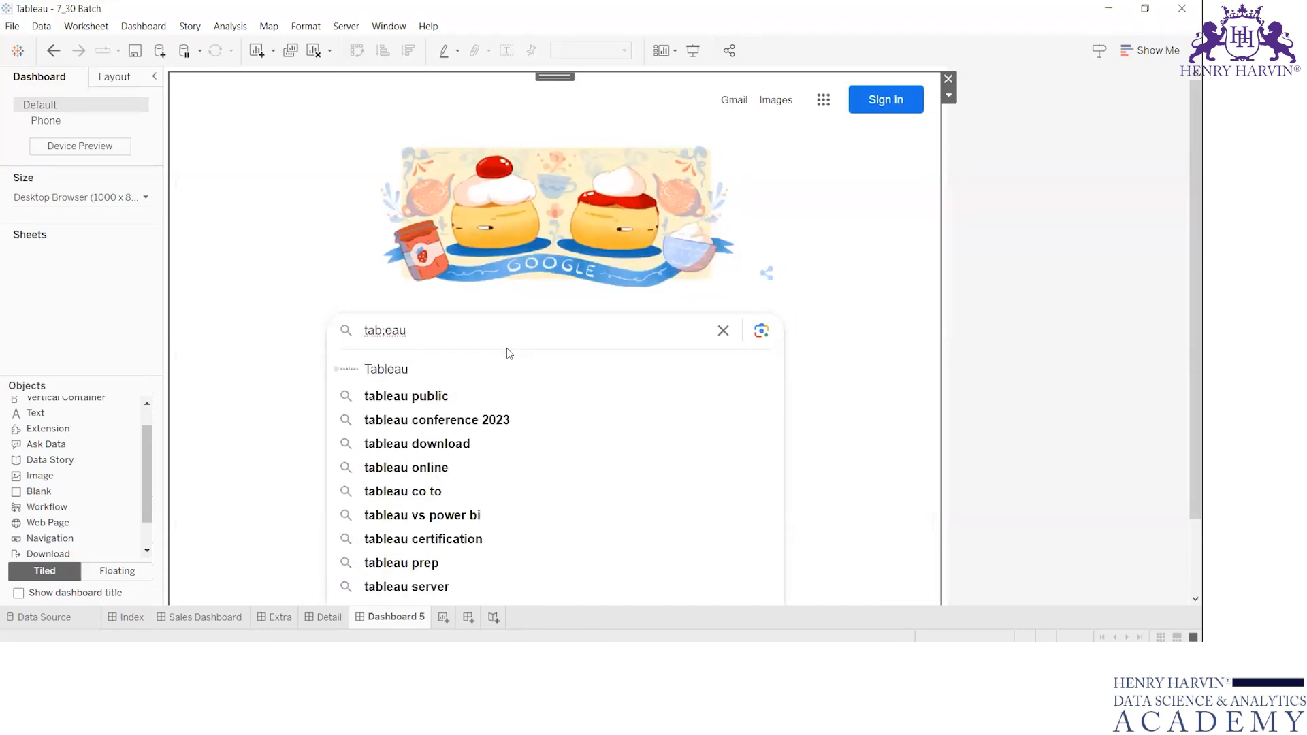
pyautogui.press('Return')
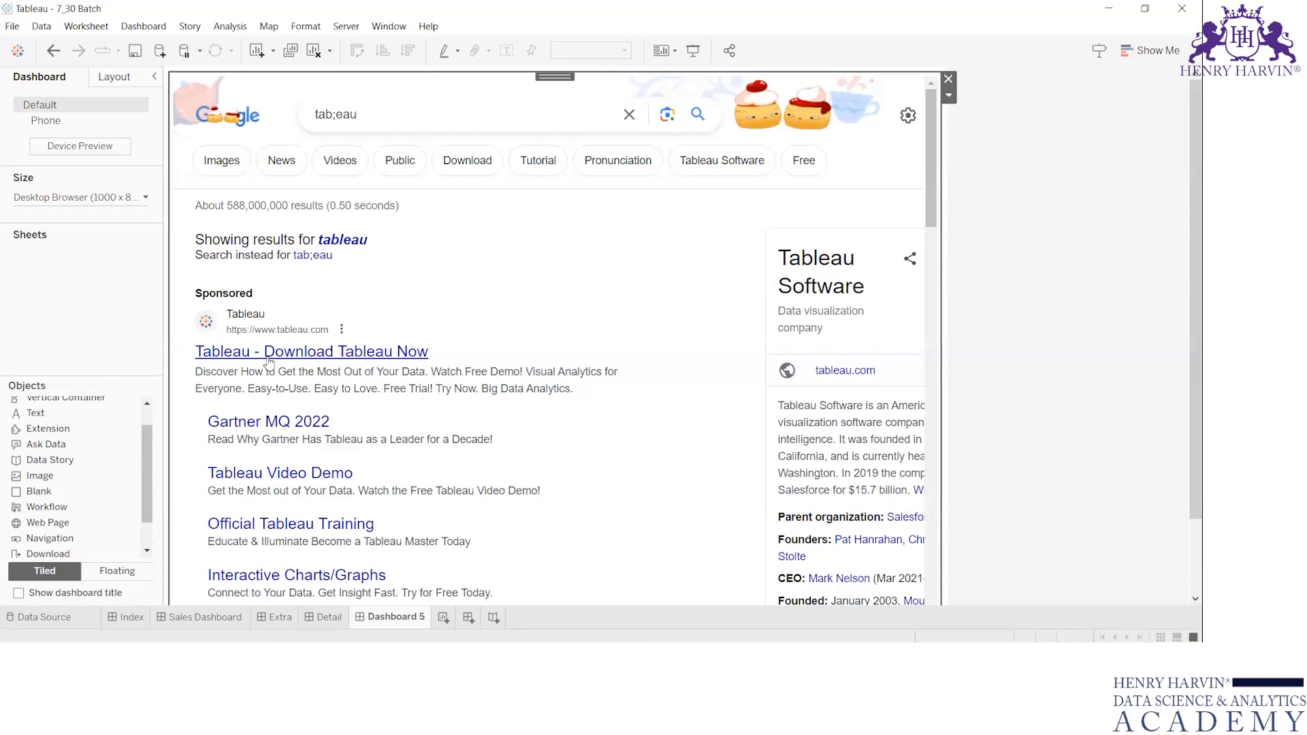
pyautogui.click(268, 354)
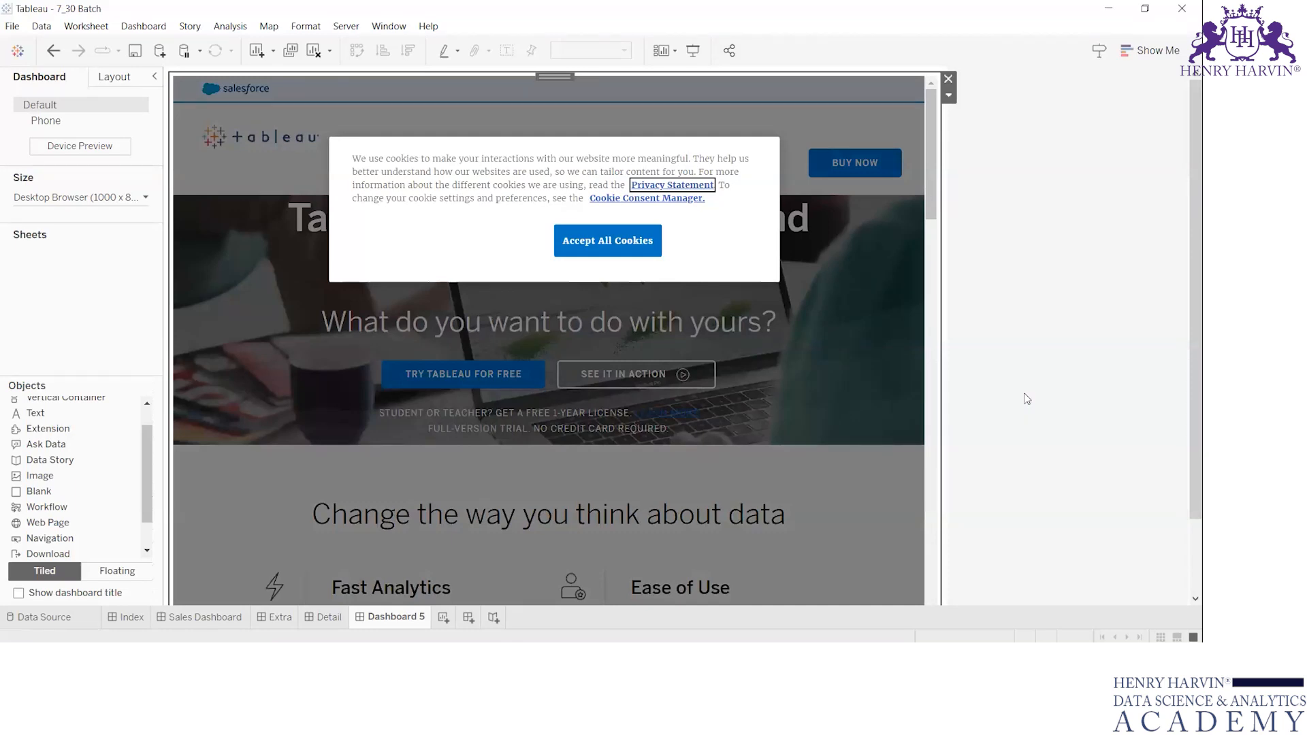
pyautogui.click(585, 248)
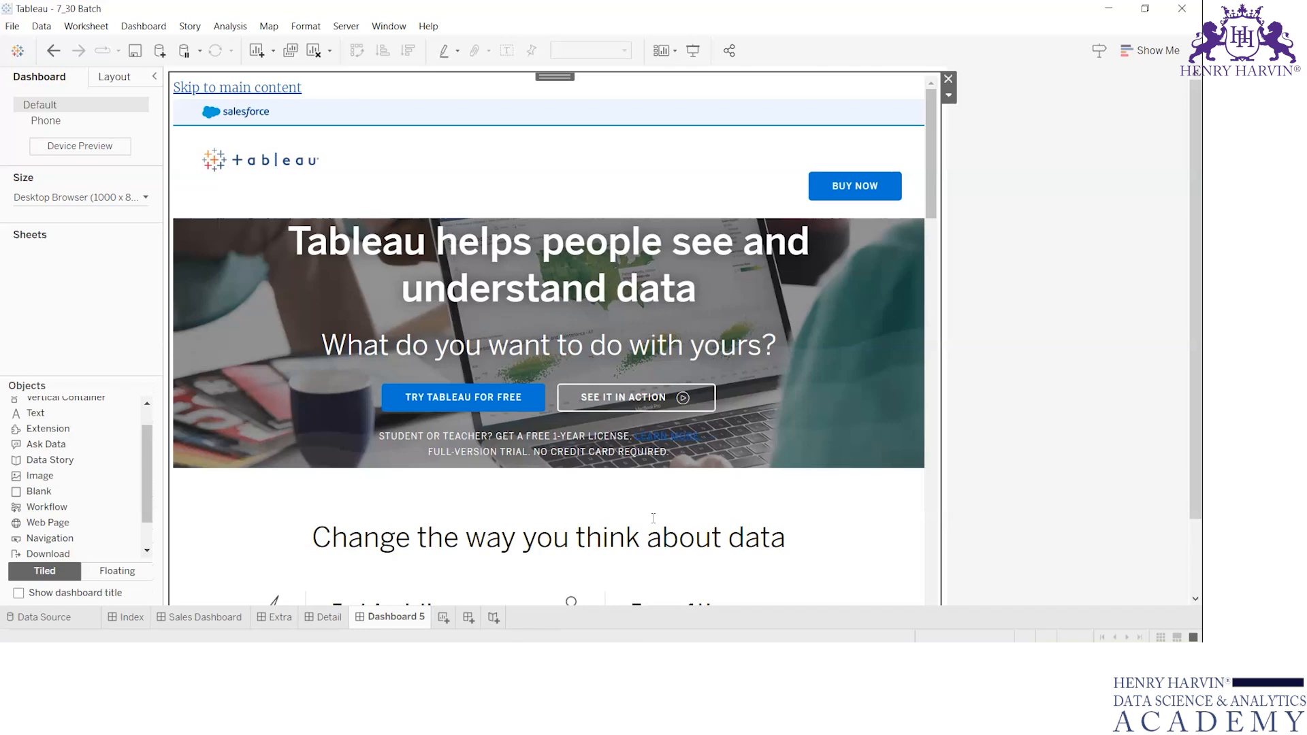
# Open the Tableau logo's image settings on the Sales Dashboard for editing the URL opened when the image is clicked.
pyautogui.click(205, 617)
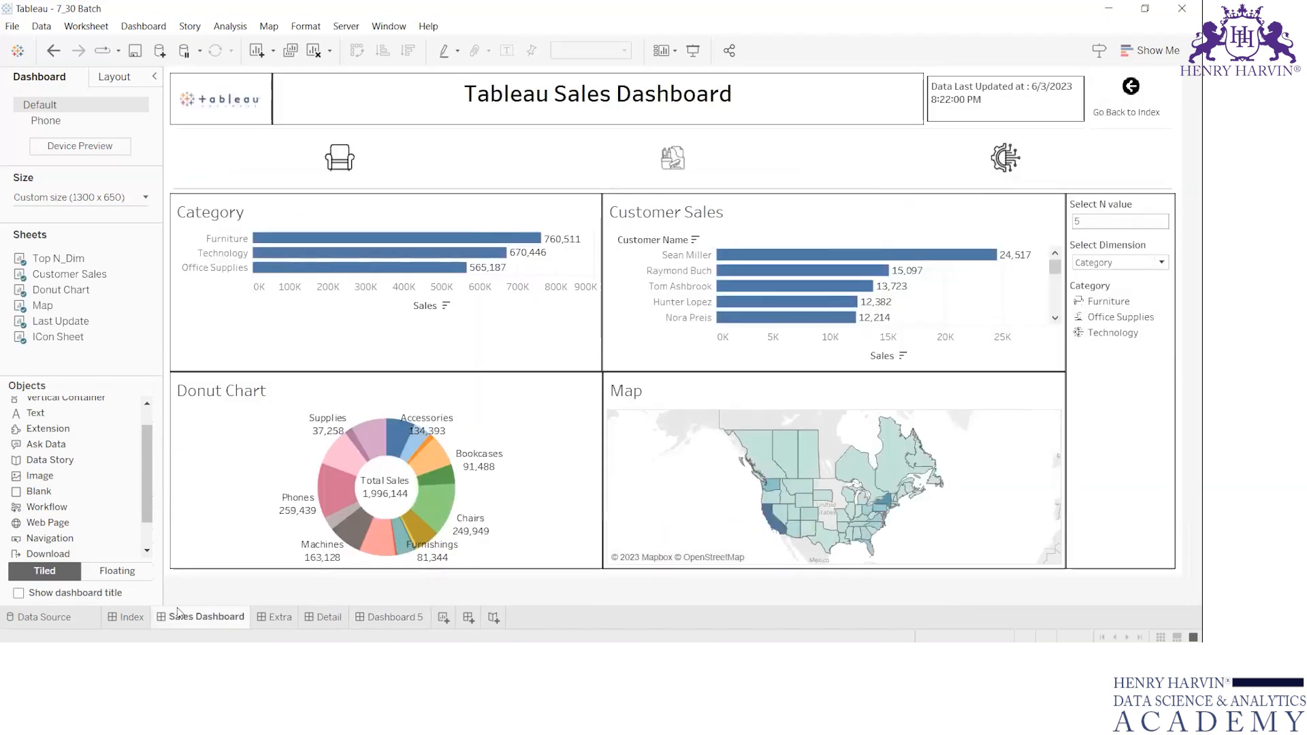
pyautogui.click(246, 94)
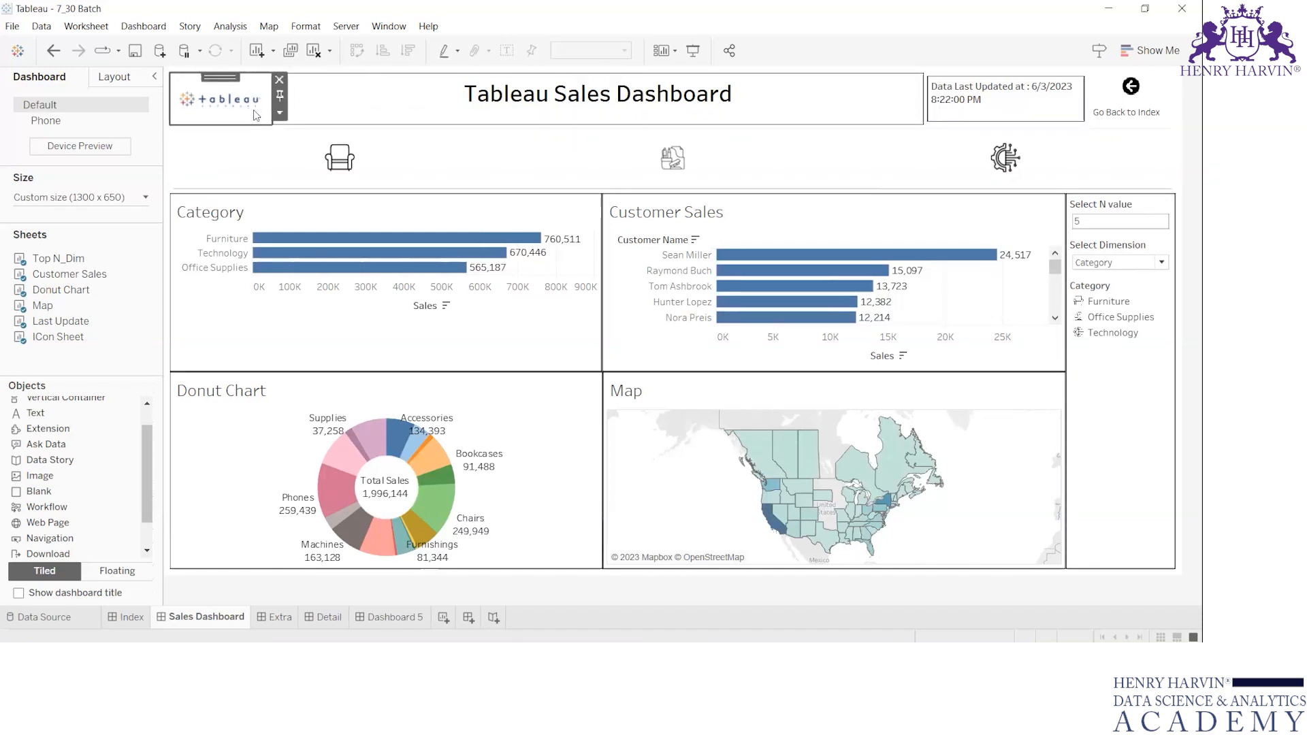
pyautogui.click(279, 113)
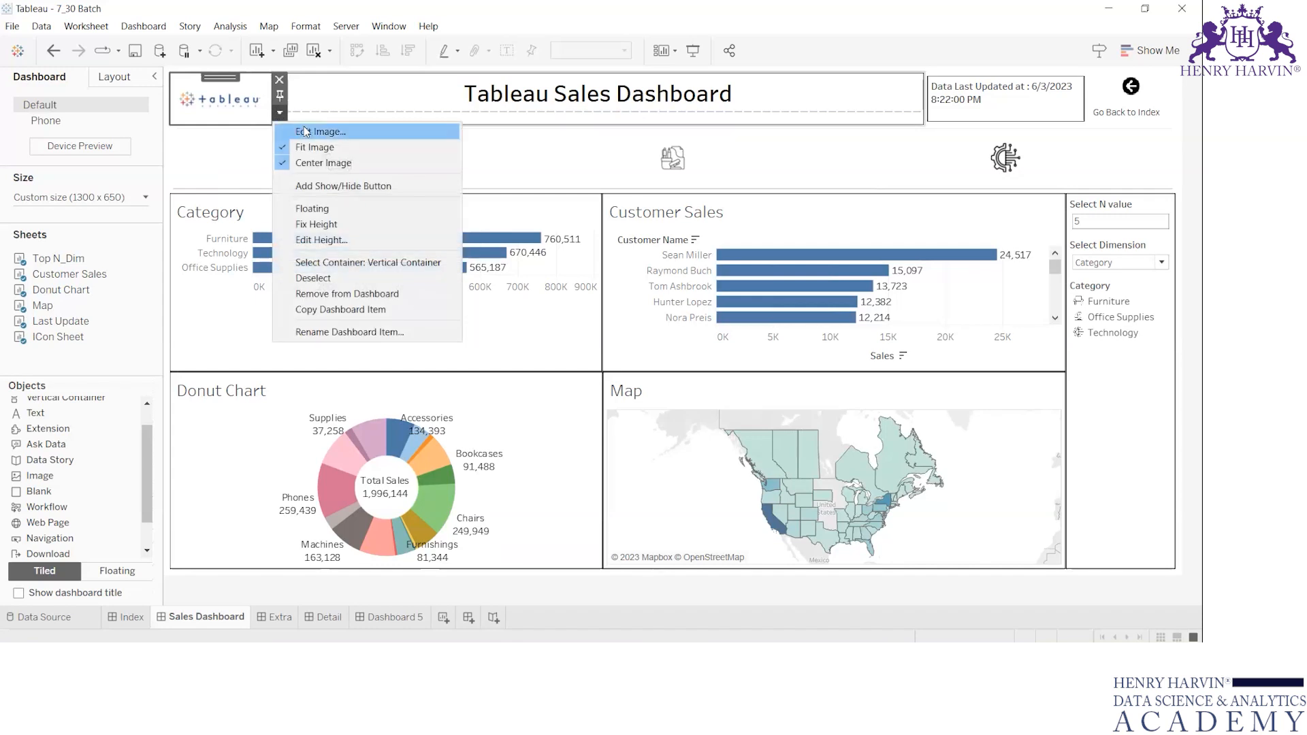
pyautogui.click(308, 131)
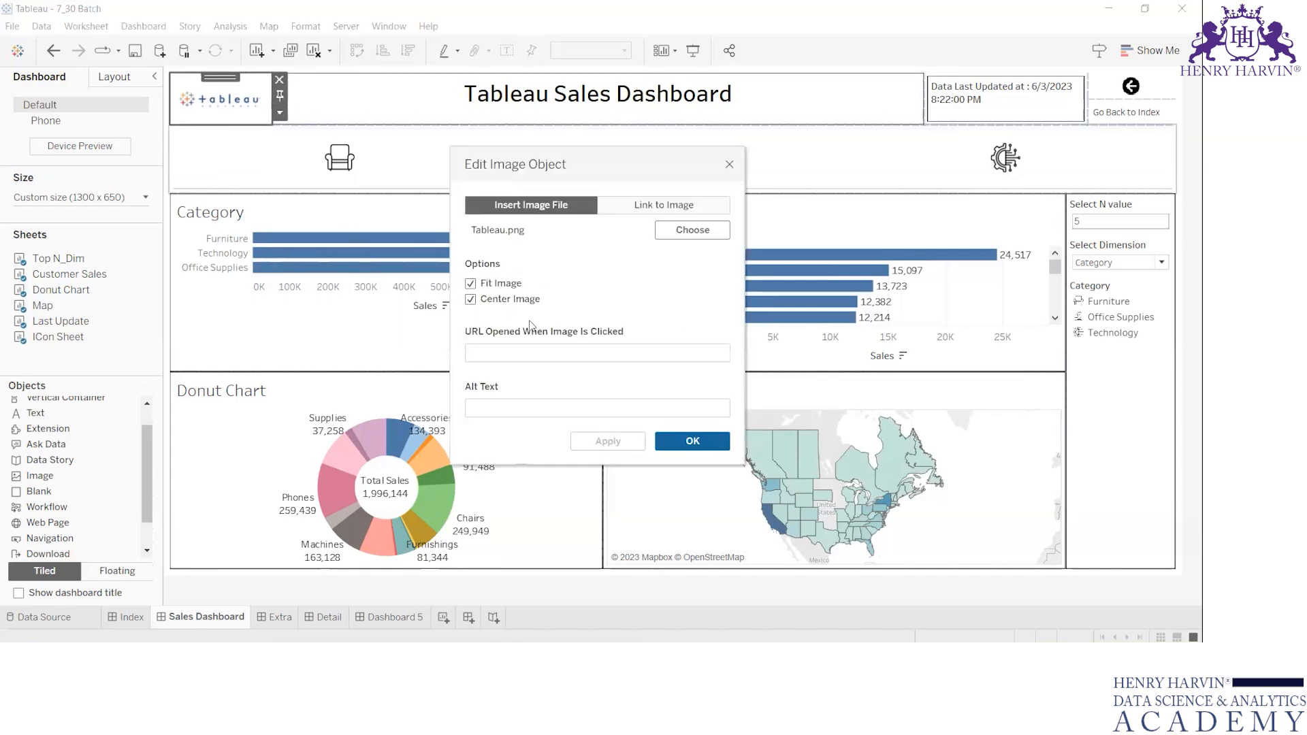
pyautogui.click(526, 350)
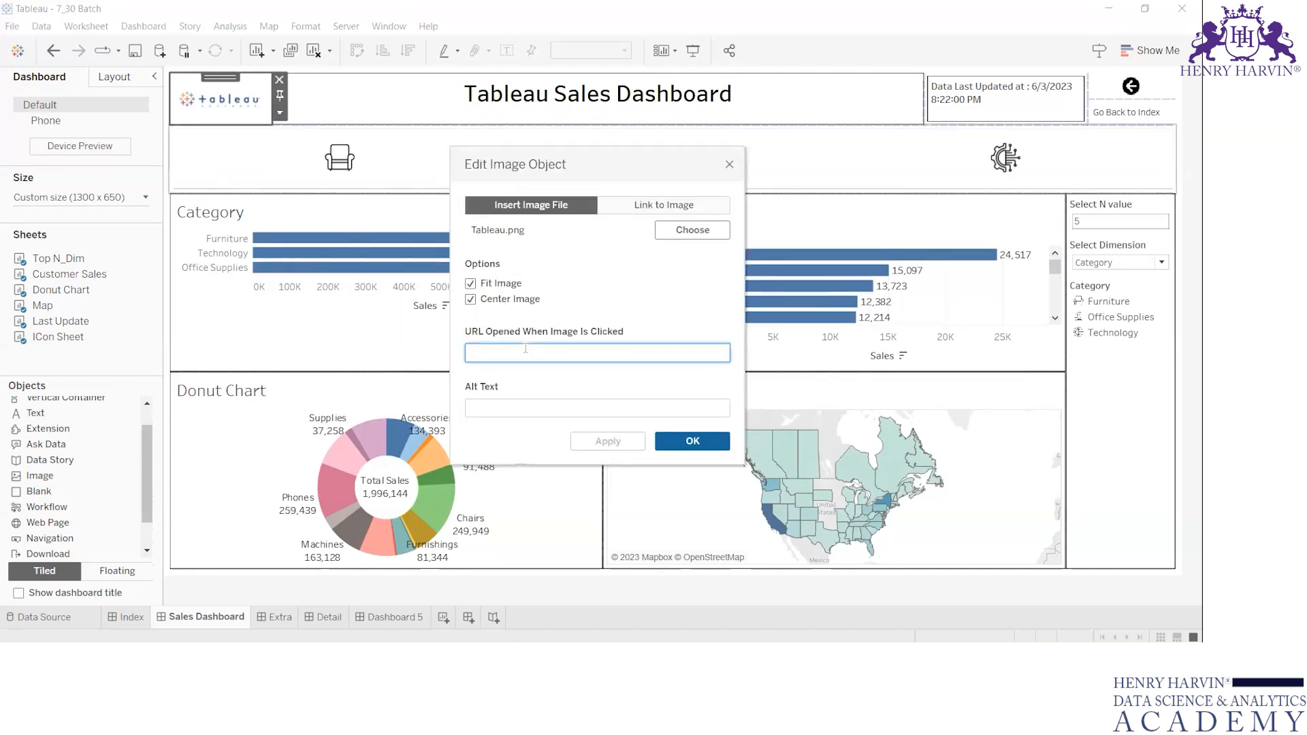
# Switch to the web browser, search Google for Tableau and copy the address of the Tableau website.
pyautogui.hotkey('alt', 'Tab')
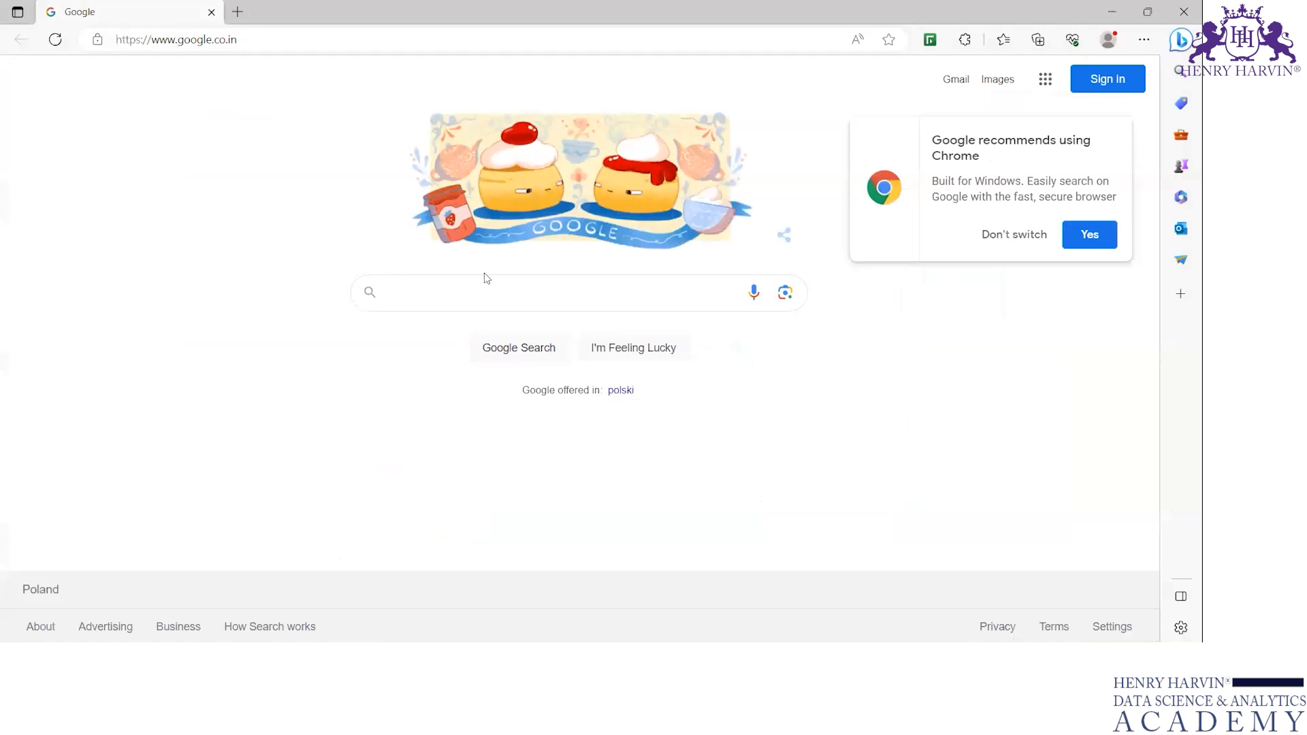
pyautogui.write('Tableau')
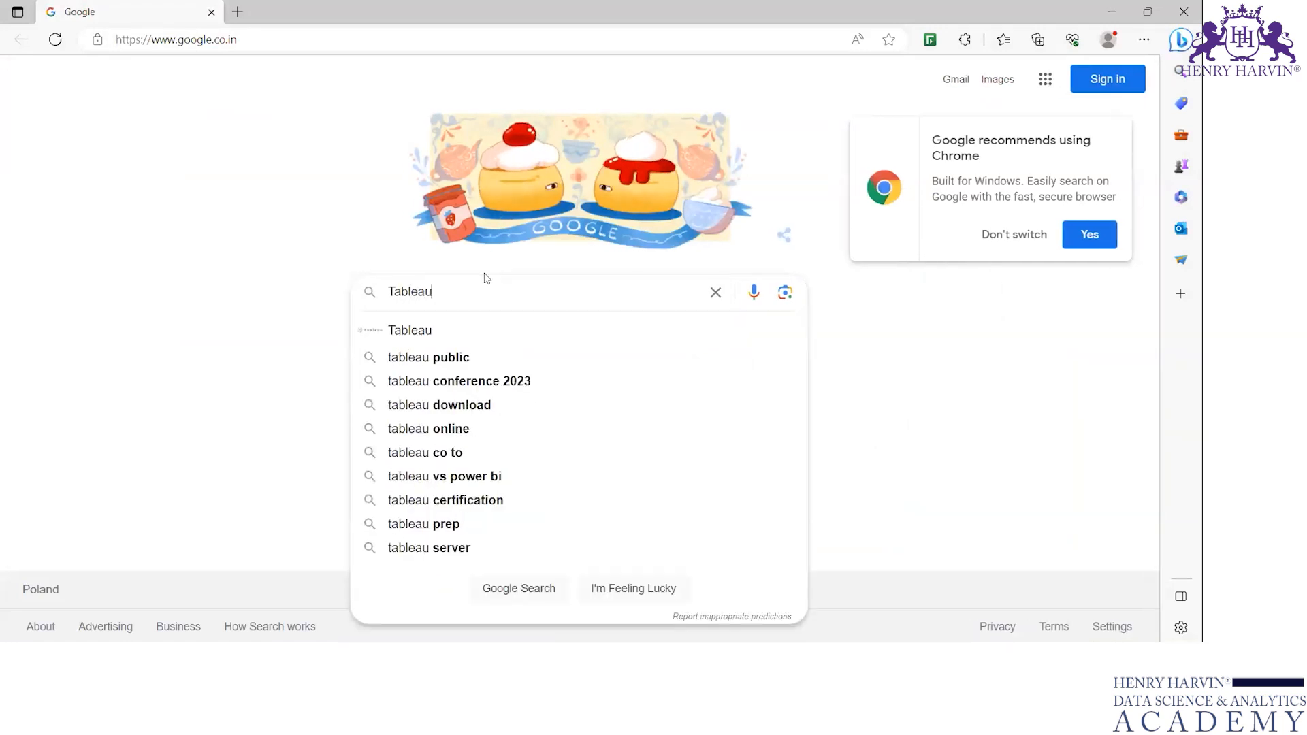
pyautogui.press('Return')
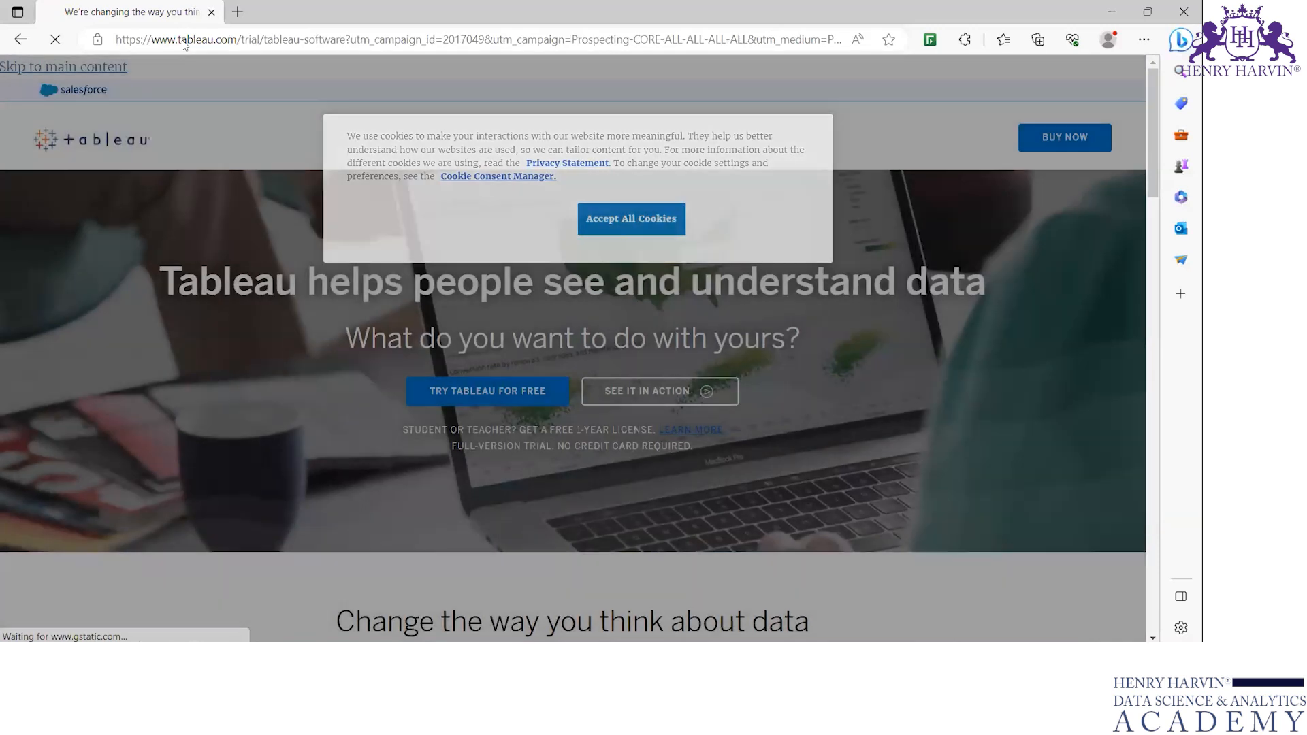
pyautogui.click(184, 41)
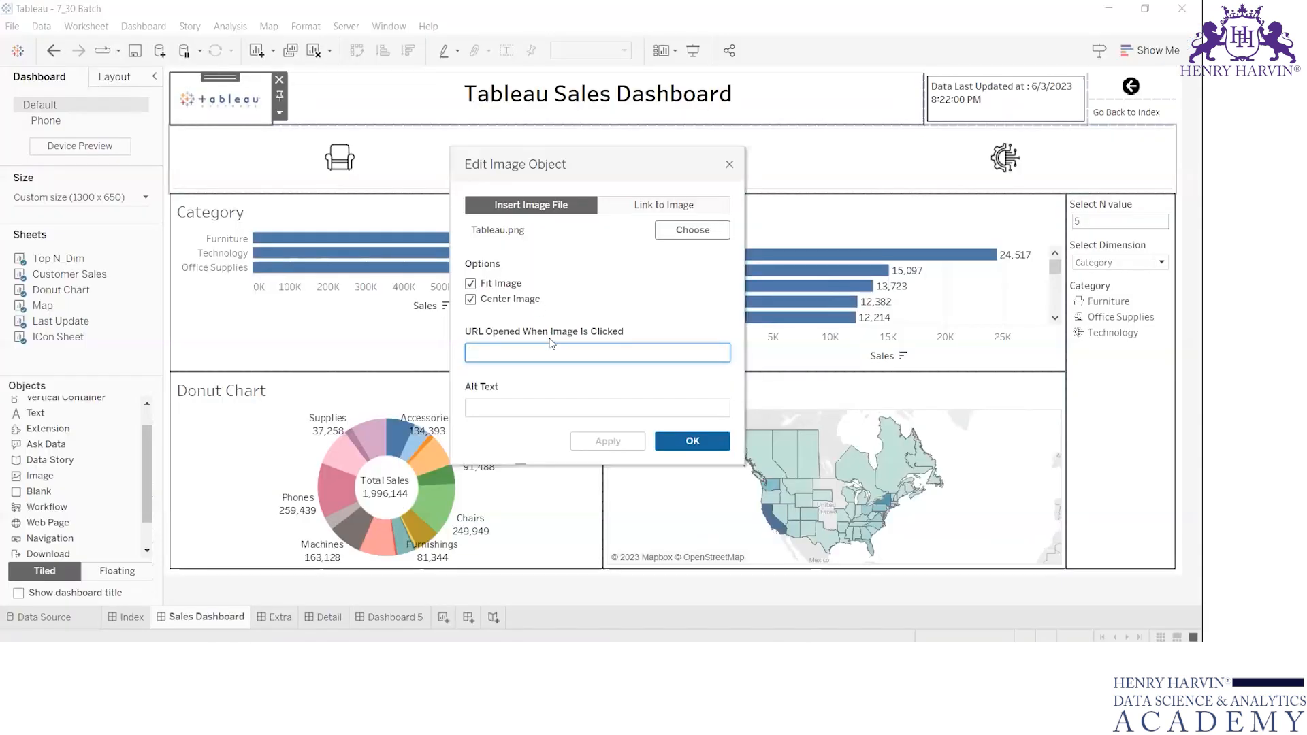
# Link the Tableau logo image to the copied Tableau website address and test the link from the Sales Dashboard.
pyautogui.hotkey('ctrl', 'v')
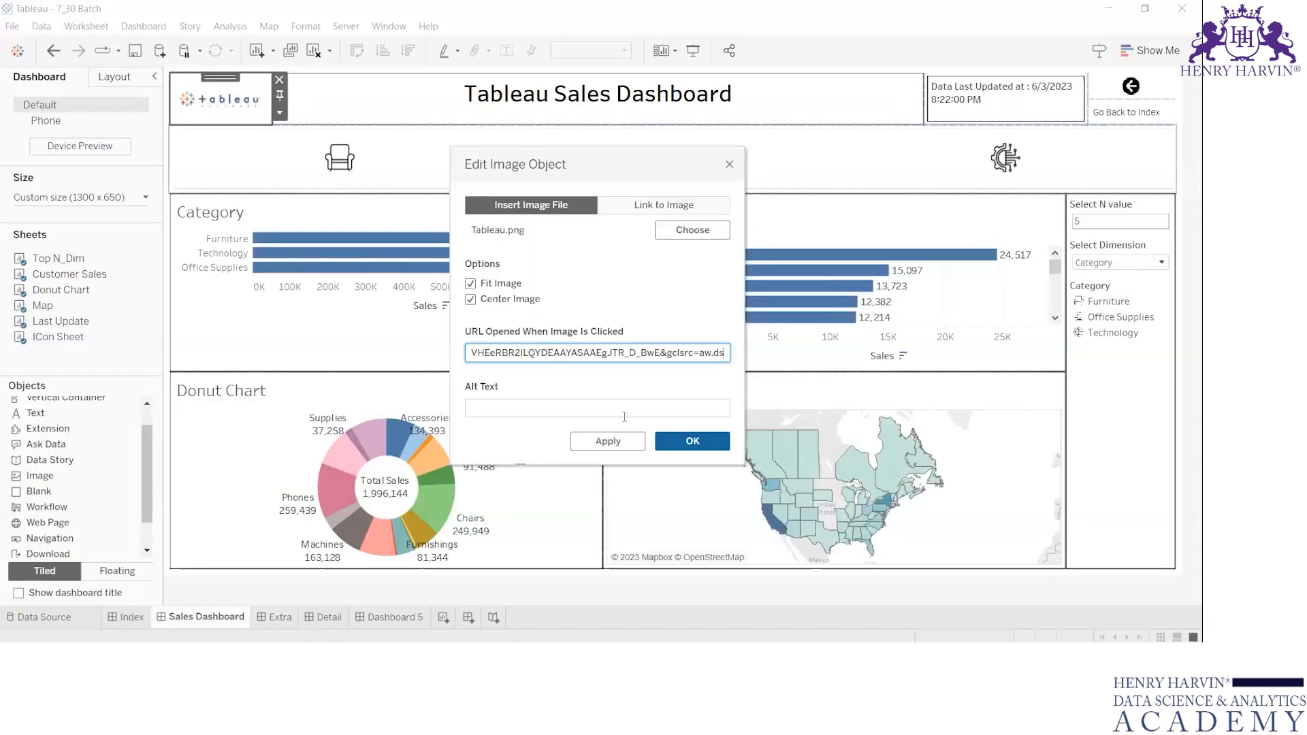
pyautogui.click(692, 441)
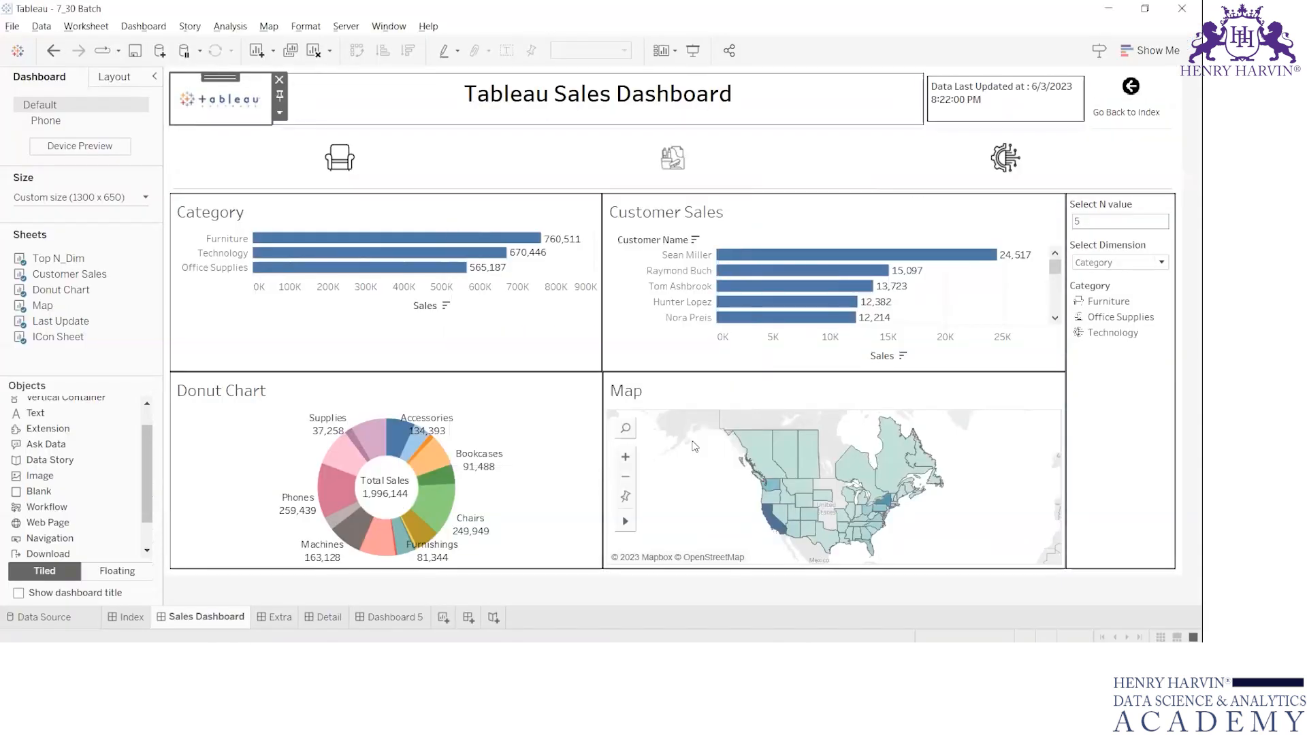
pyautogui.click(224, 104)
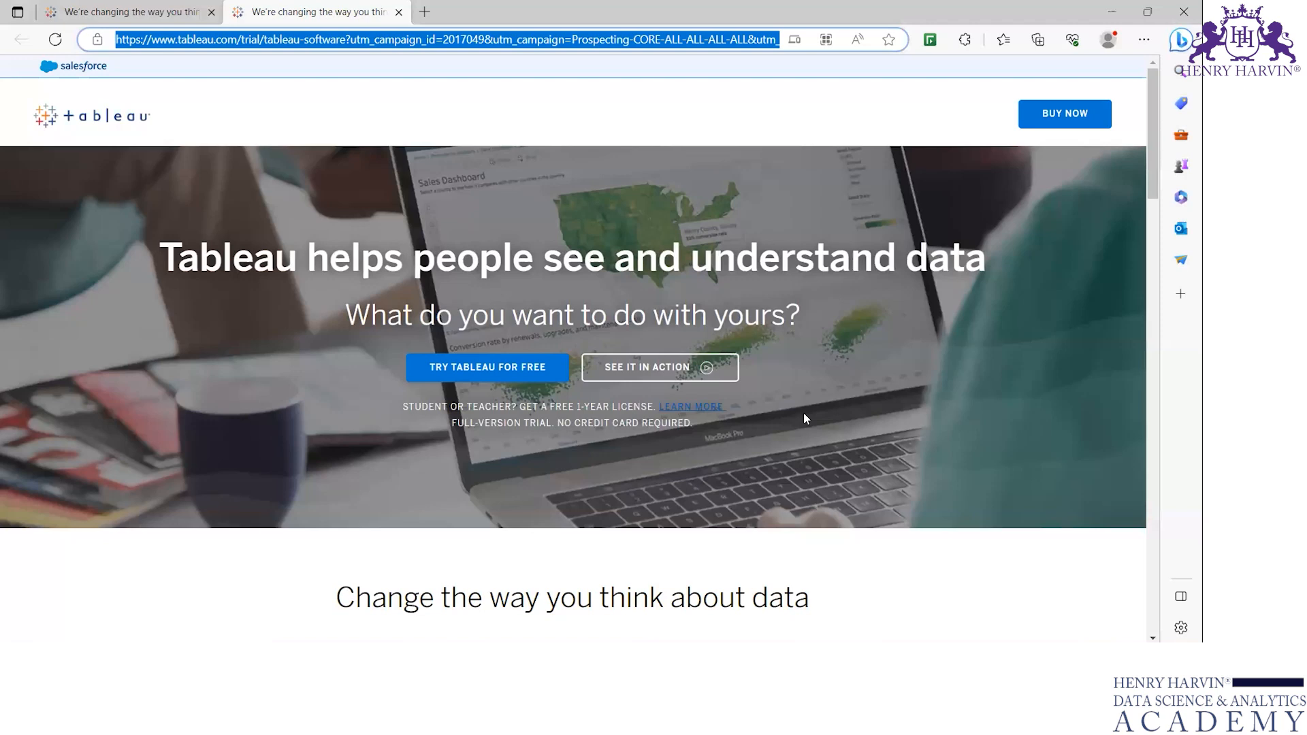
pyautogui.hotkey('alt', 'Tab')
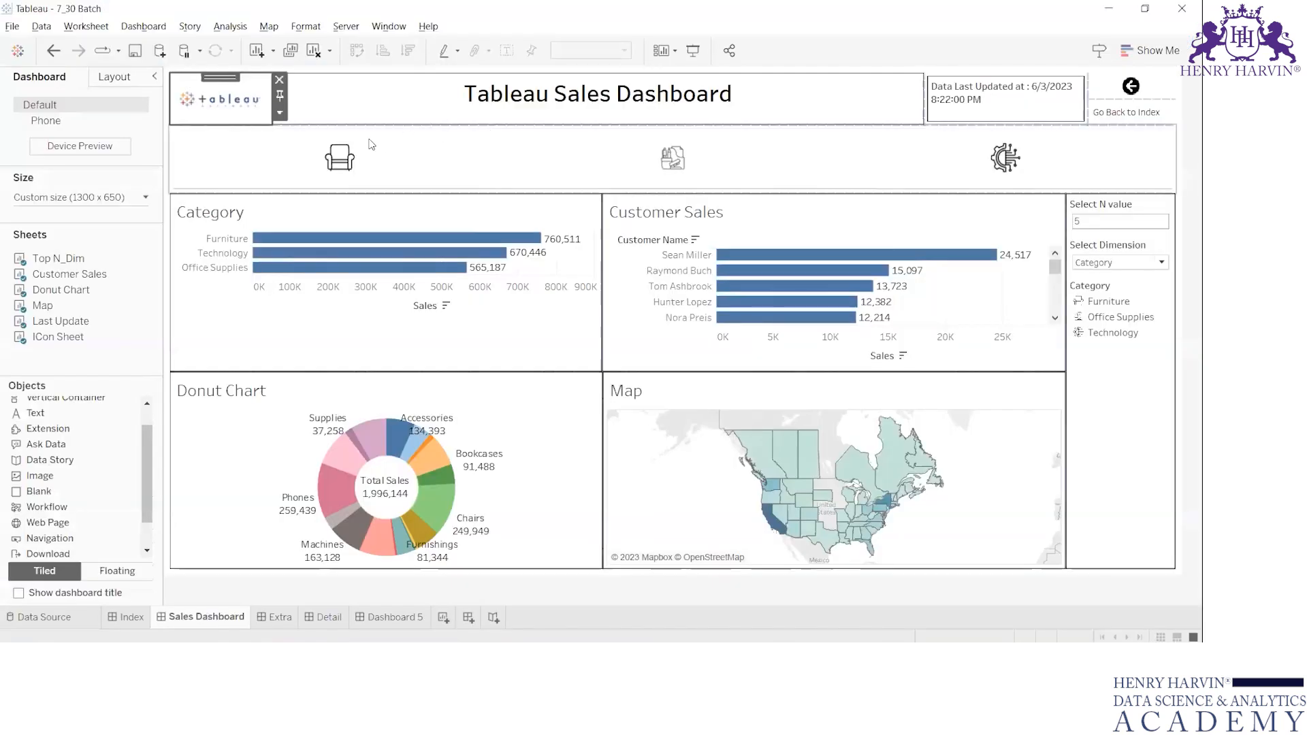
pyautogui.click(1134, 477)
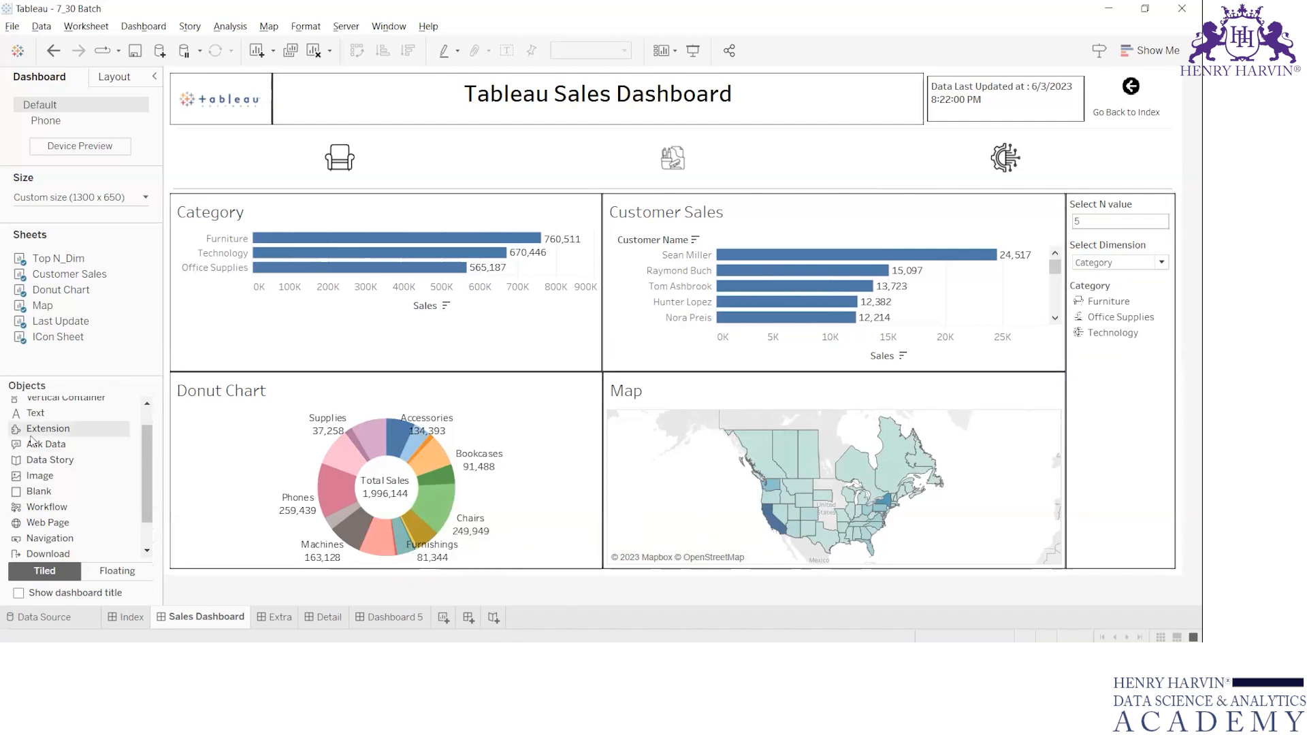
# Try an Ask Data object below the Category chart and remove it from the dashboard.
pyautogui.scroll(1, 32, 442)
pyautogui.click(53, 458)
pyautogui.click(58, 472)
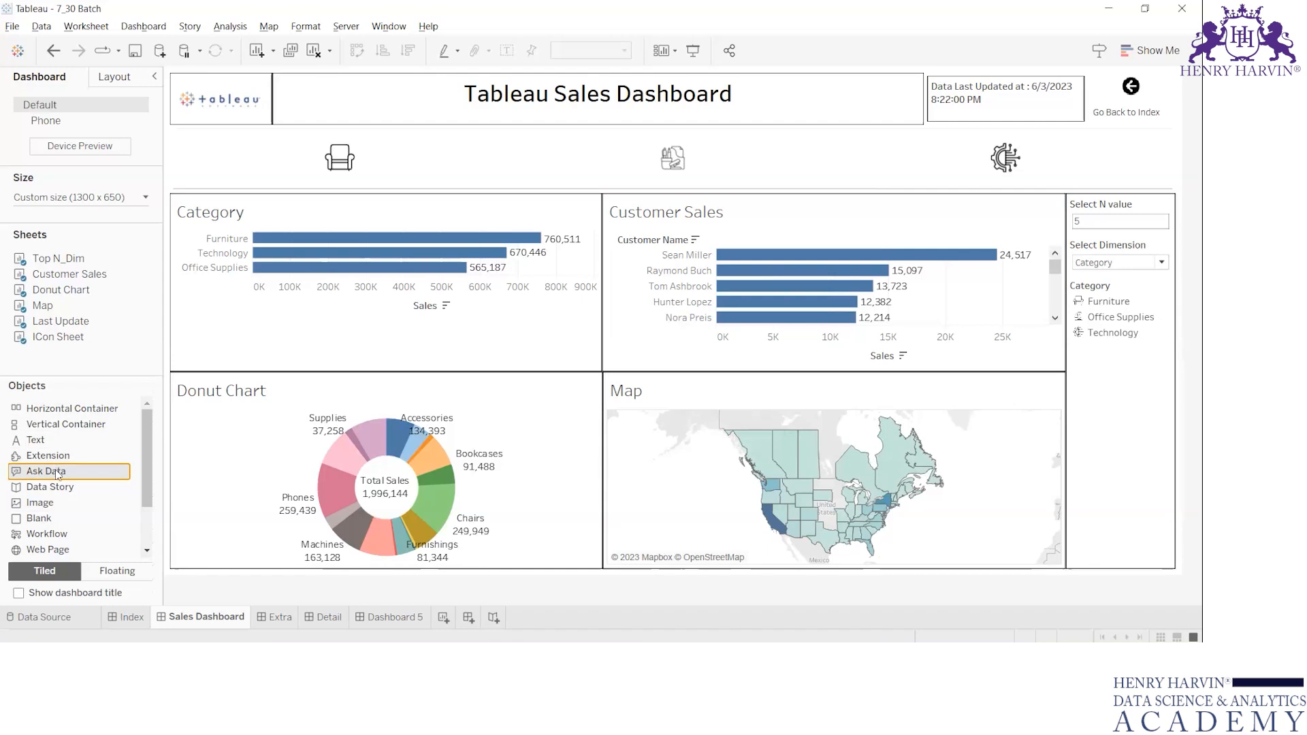
pyautogui.moveTo(54, 476); pyautogui.dragTo(323, 339)
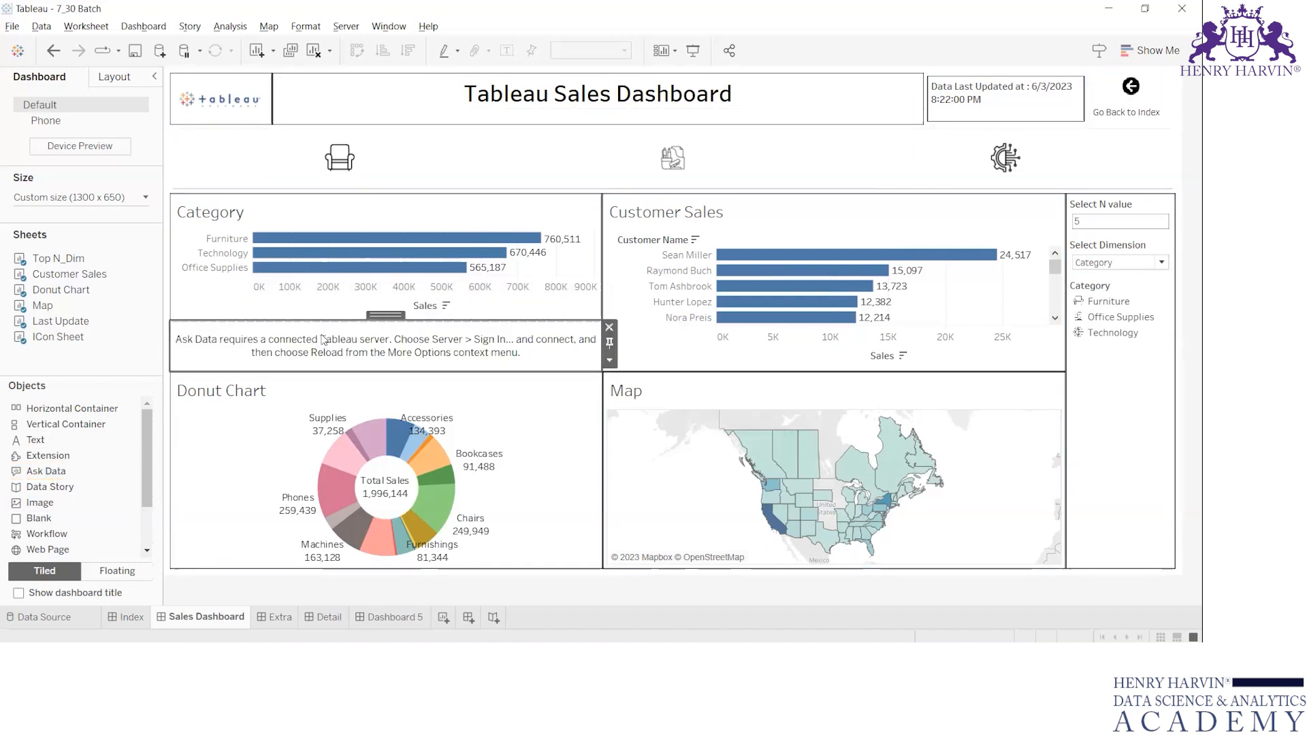
pyautogui.click(609, 328)
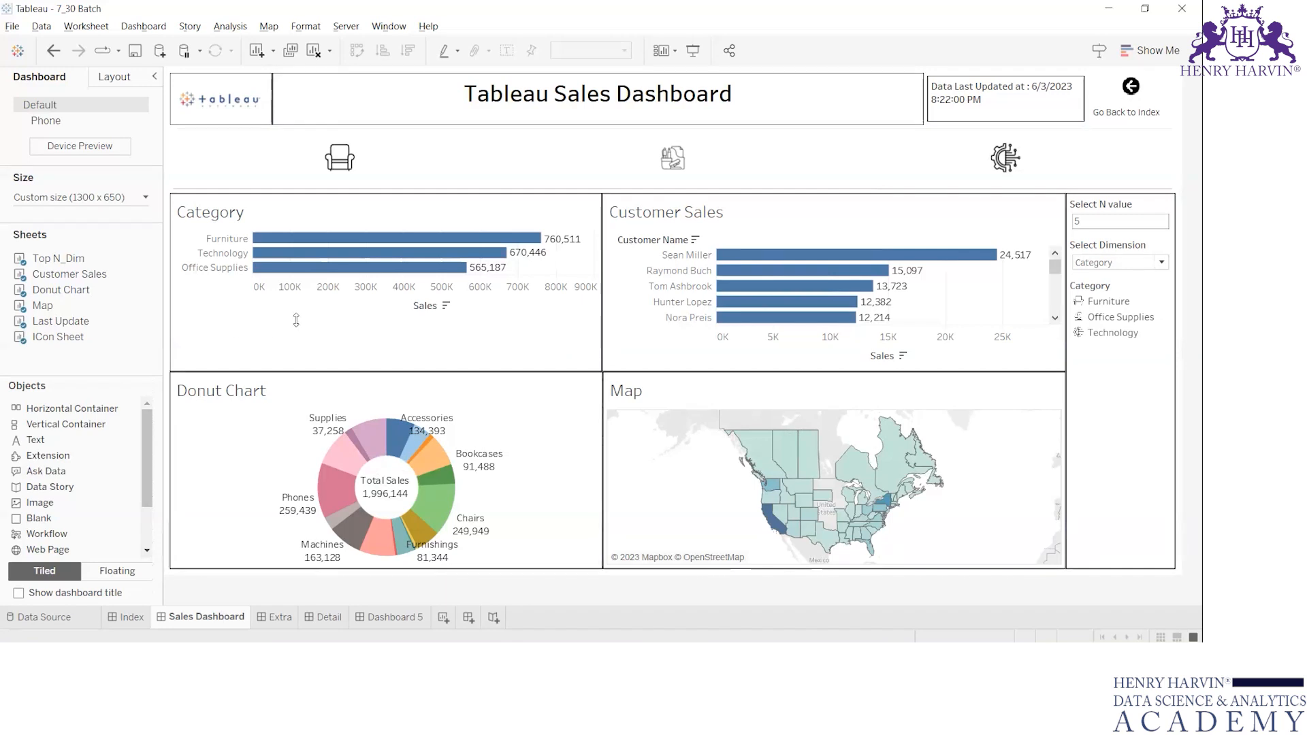
pyautogui.click(279, 342)
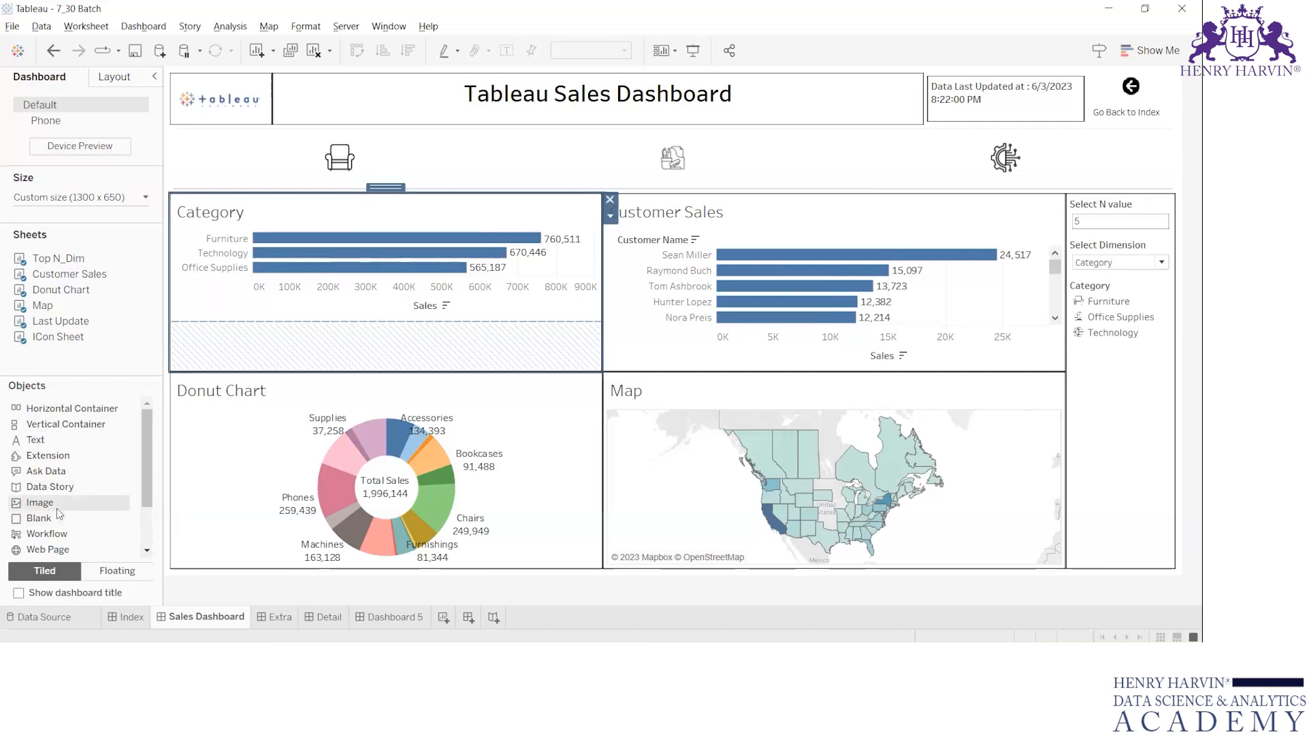
# Try a Workflow object above the Donut Chart, cancelling the firewall alert and the browser authentication, and remove the object.
pyautogui.scroll(-2, 55, 509)
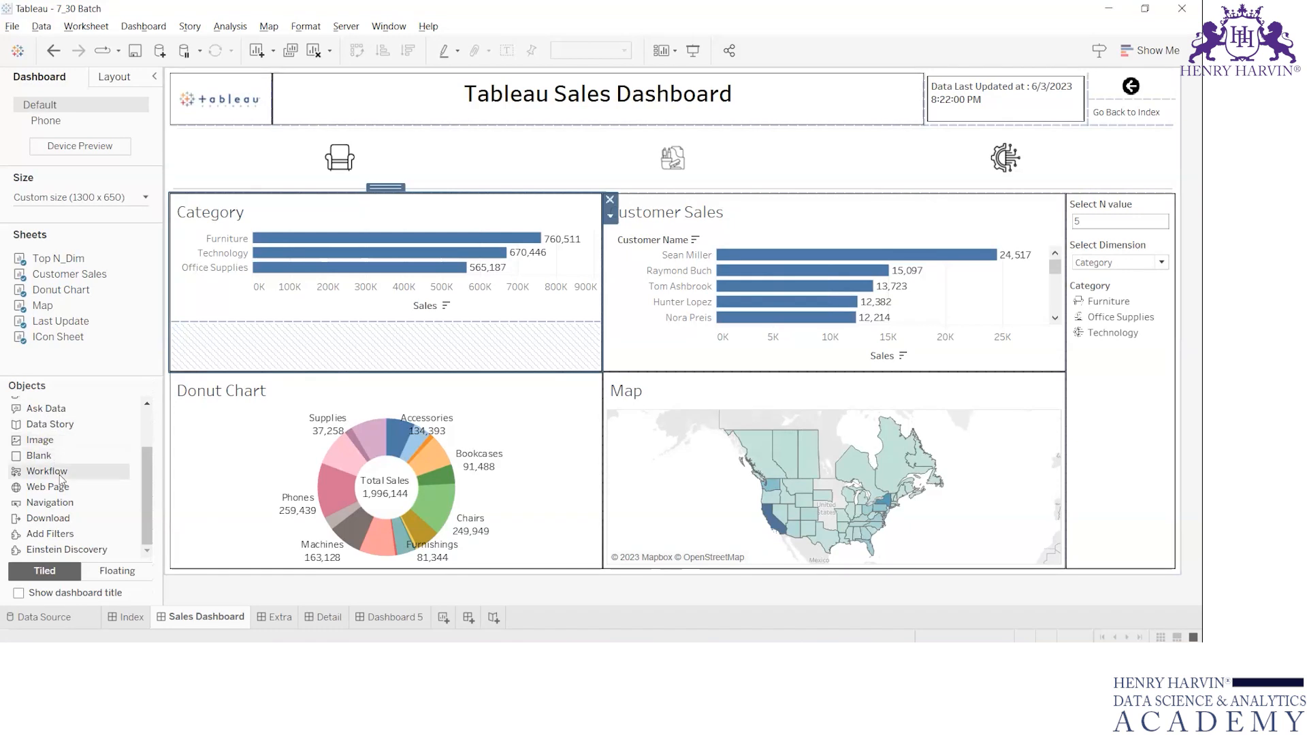
pyautogui.moveTo(170, 395); pyautogui.dragTo(325, 344)
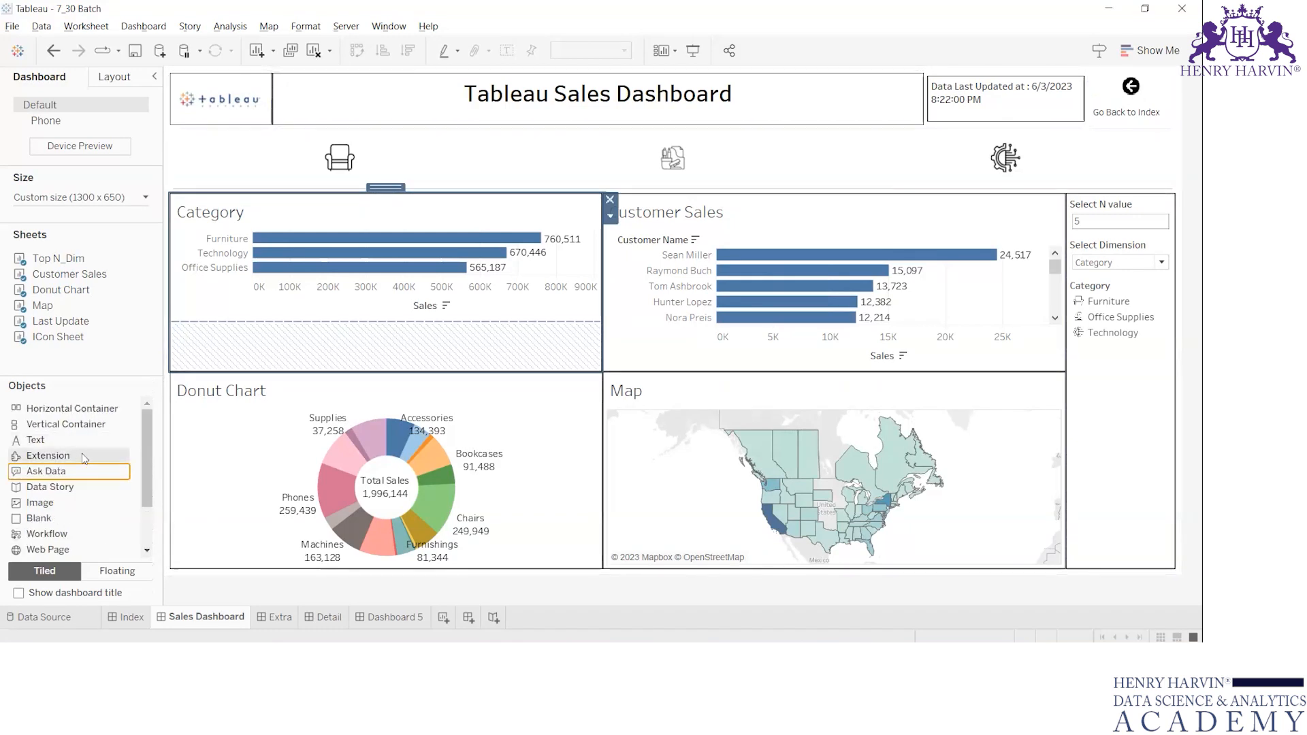
pyautogui.moveTo(41, 537)
pyautogui.mouseDown()
pyautogui.moveTo(328, 387)
pyautogui.moveTo(95, 486)
pyautogui.mouseUp()
pyautogui.moveTo(47, 533); pyautogui.dragTo(328, 386)
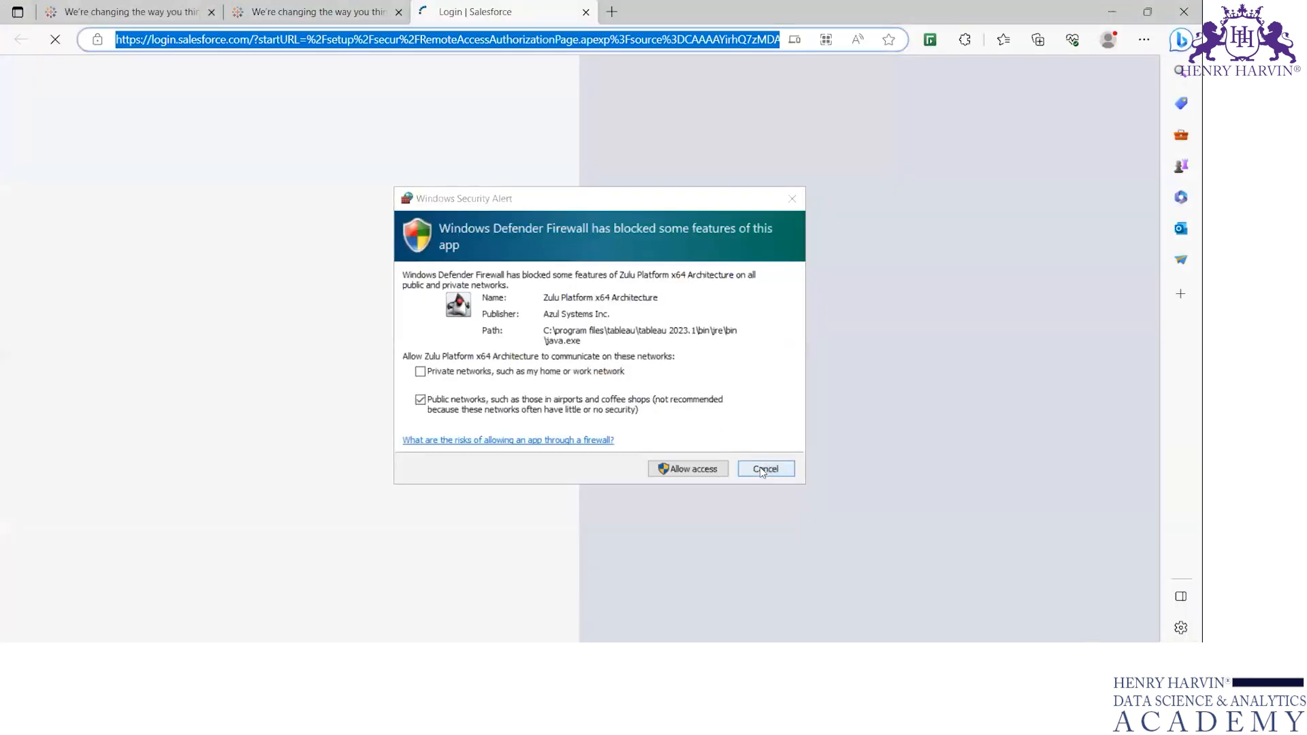
pyautogui.click(760, 467)
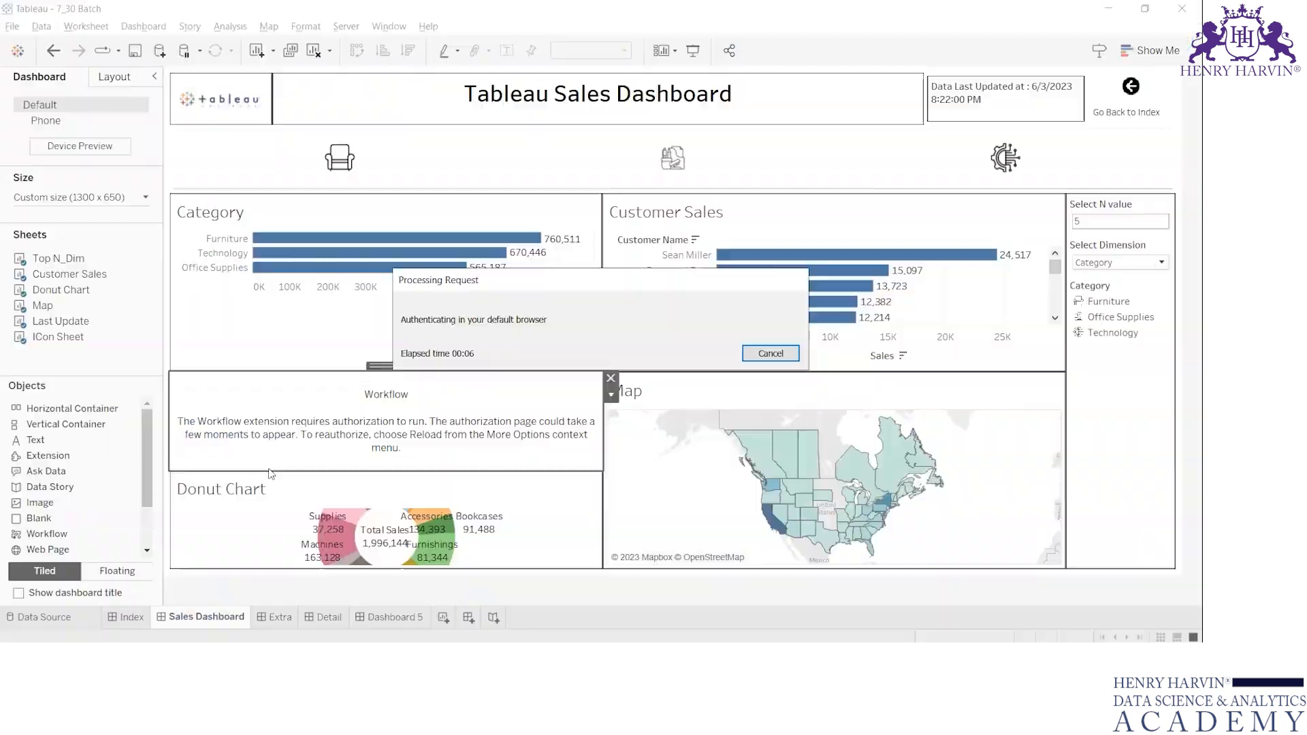
pyautogui.click(772, 355)
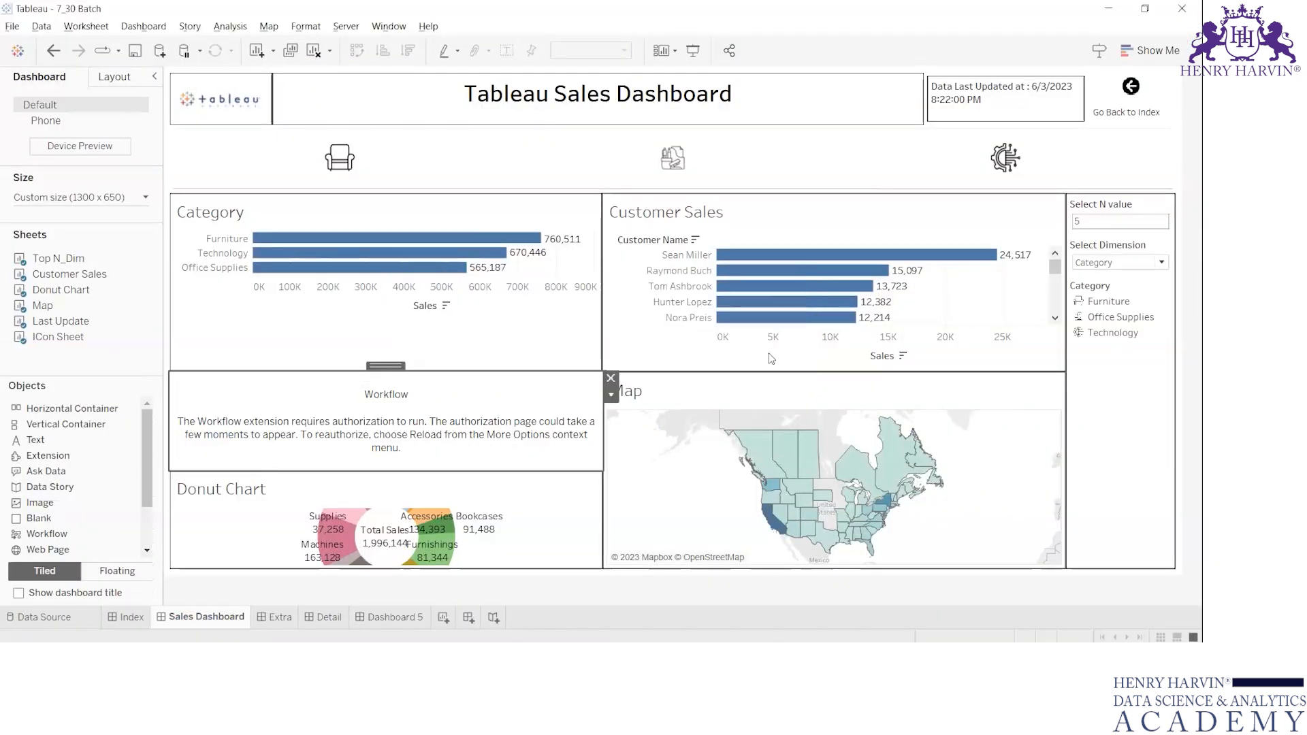
pyautogui.click(612, 378)
# Add a Download object beside the category icons and view the Print to PDF options without printing.
pyautogui.scroll(-3, 55, 533)
pyautogui.moveTo(48, 519)
pyautogui.mouseDown()
pyautogui.moveTo(284, 185)
pyautogui.moveTo(246, 173)
pyautogui.mouseUp()
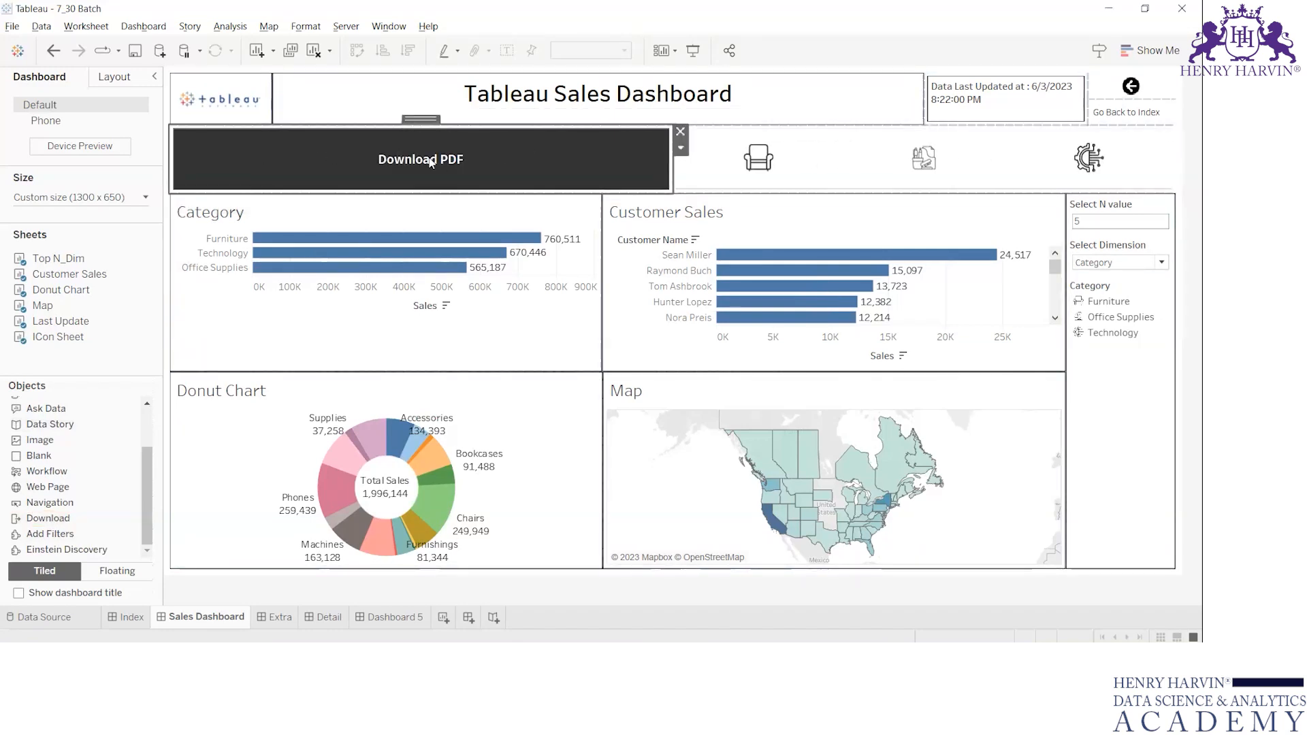
pyautogui.click(10, 28)
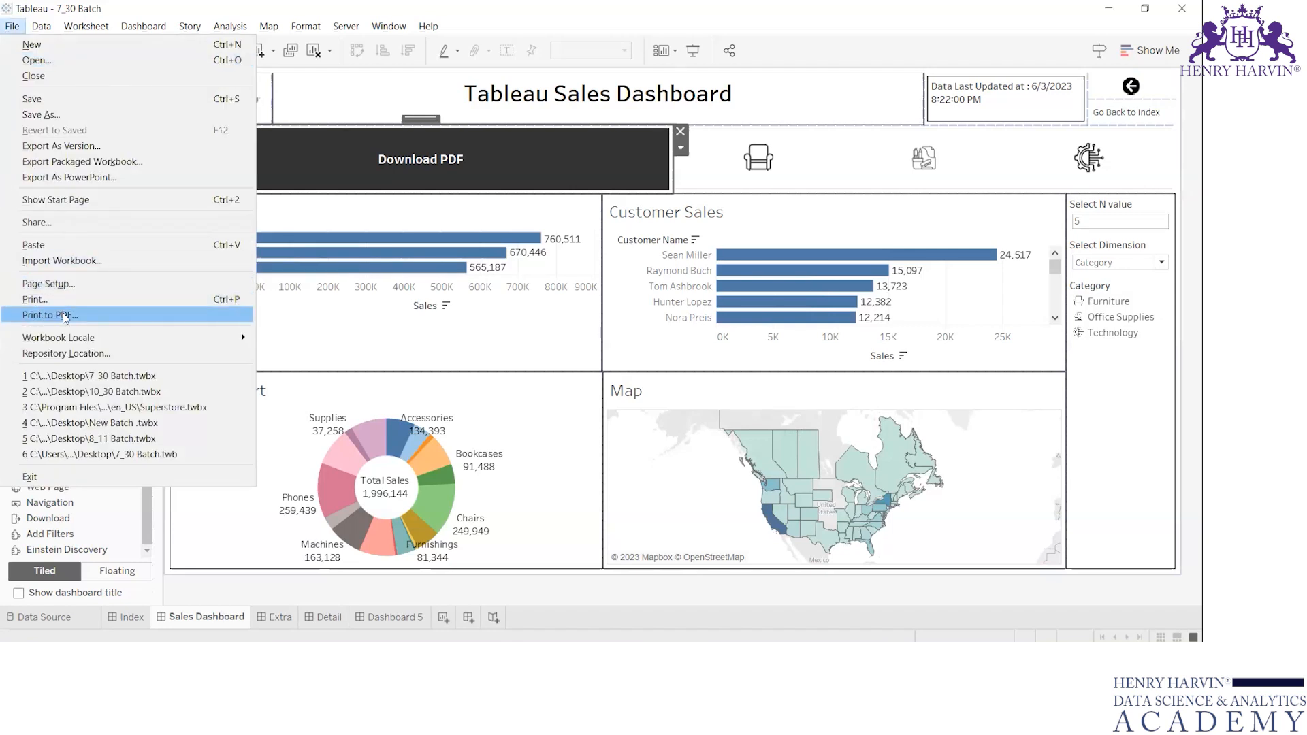
pyautogui.click(66, 317)
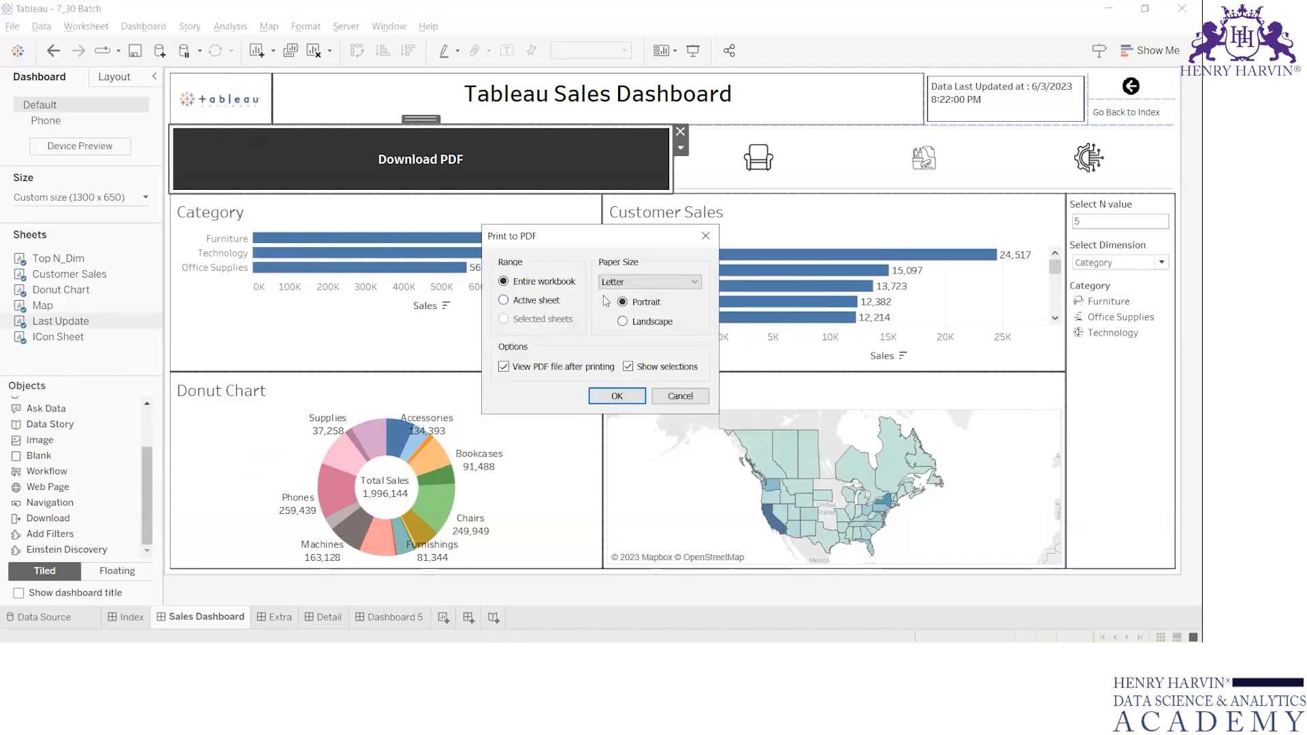
pyautogui.click(706, 235)
# View the Download PDF button's export and style settings, and remove the button from the dashboard.
pyautogui.doubleClick(417, 166)
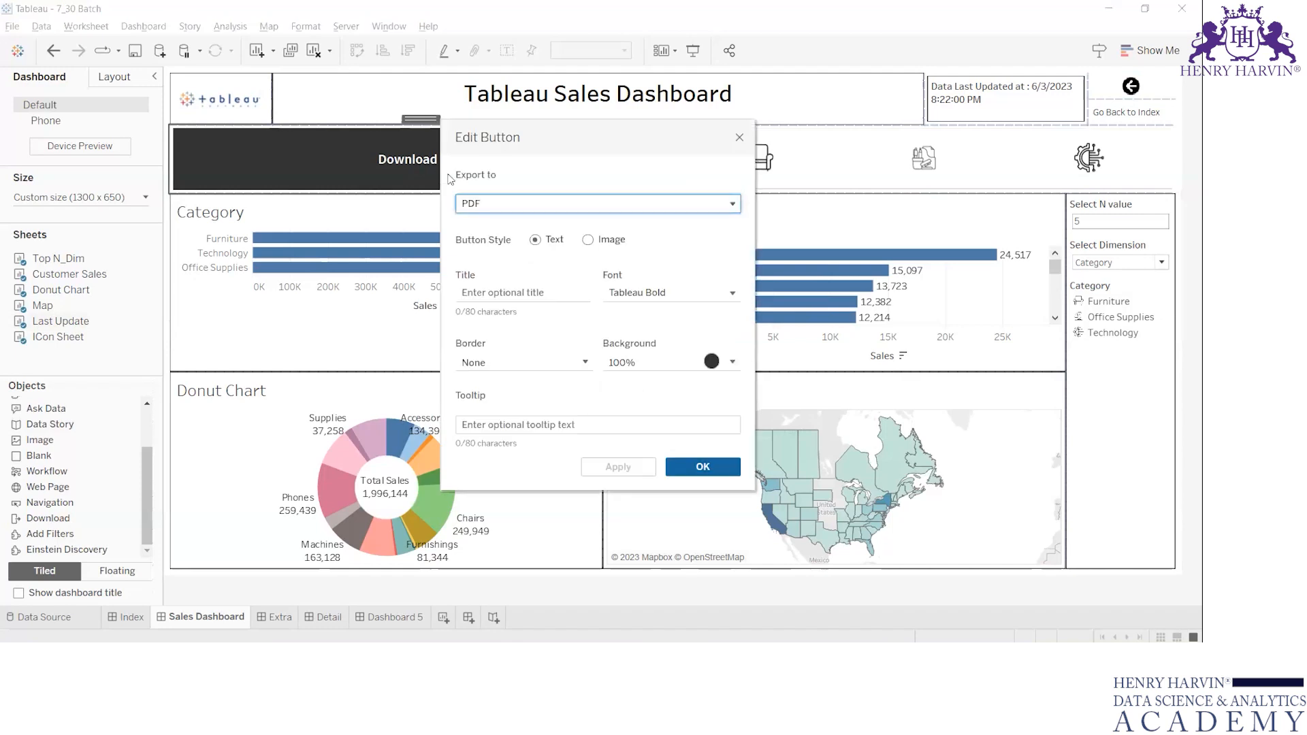
pyautogui.click(740, 138)
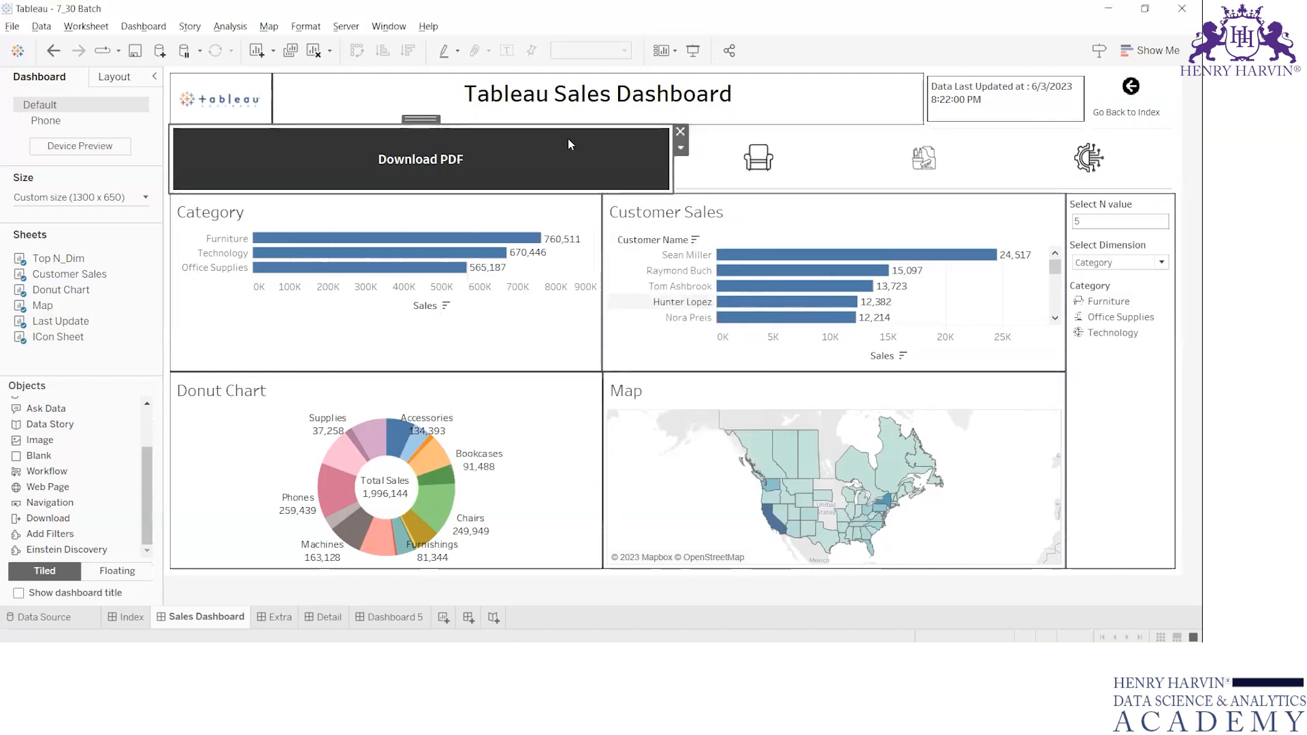
pyautogui.click(681, 132)
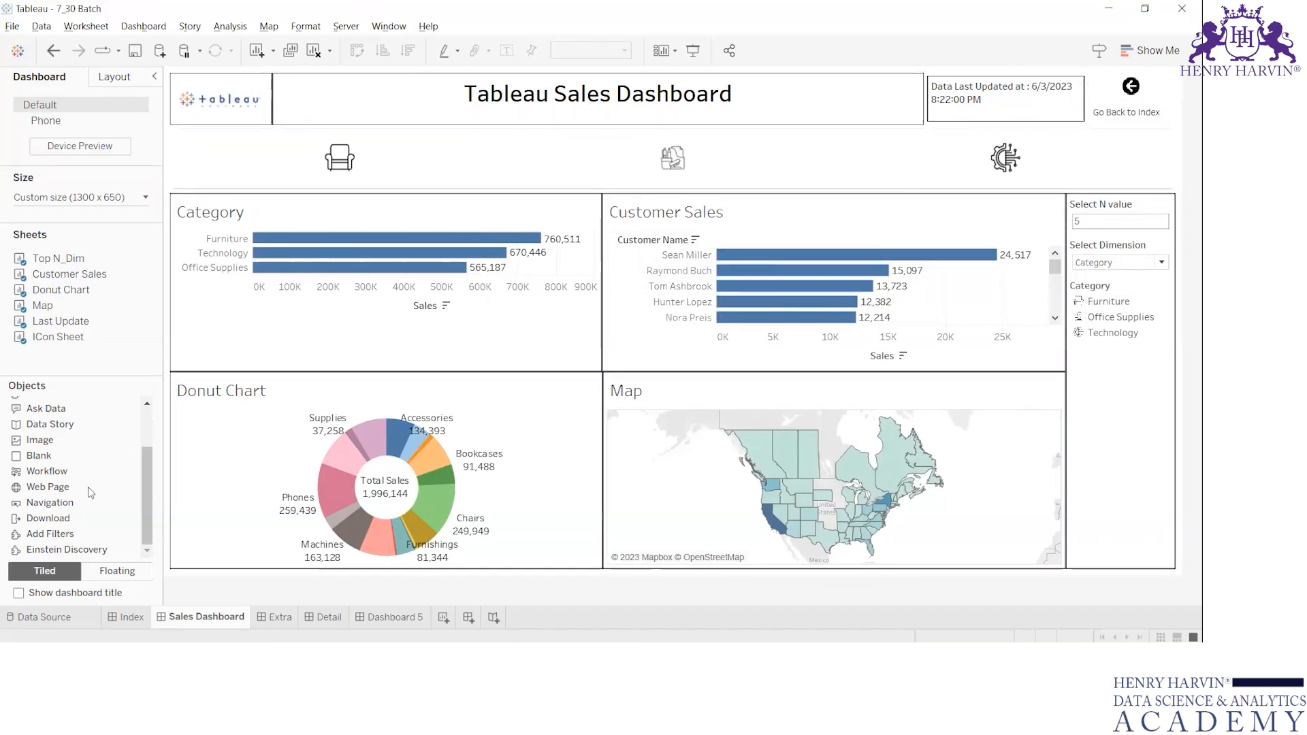
# Try an Add Filters object above the Donut Chart, view its dashboard item settings and remove the object.
pyautogui.click(62, 536)
pyautogui.moveTo(63, 536); pyautogui.dragTo(315, 409)
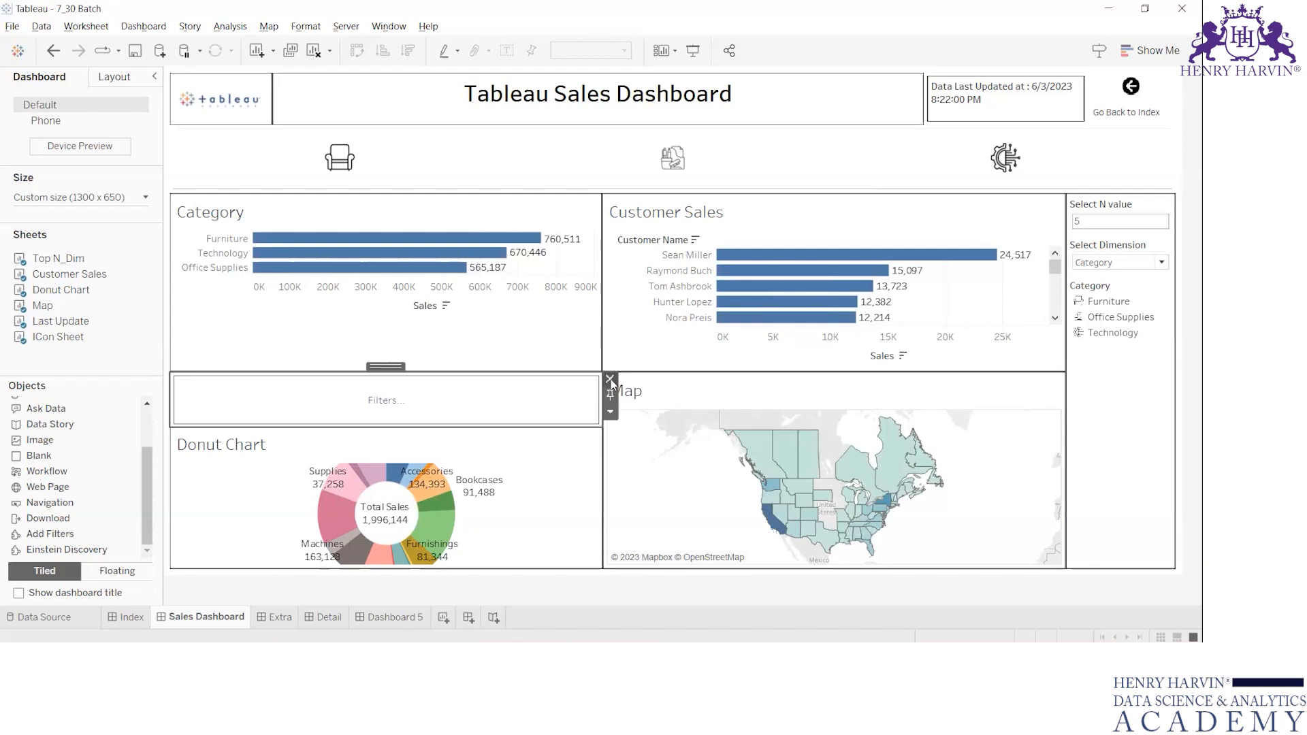
pyautogui.click(385, 403)
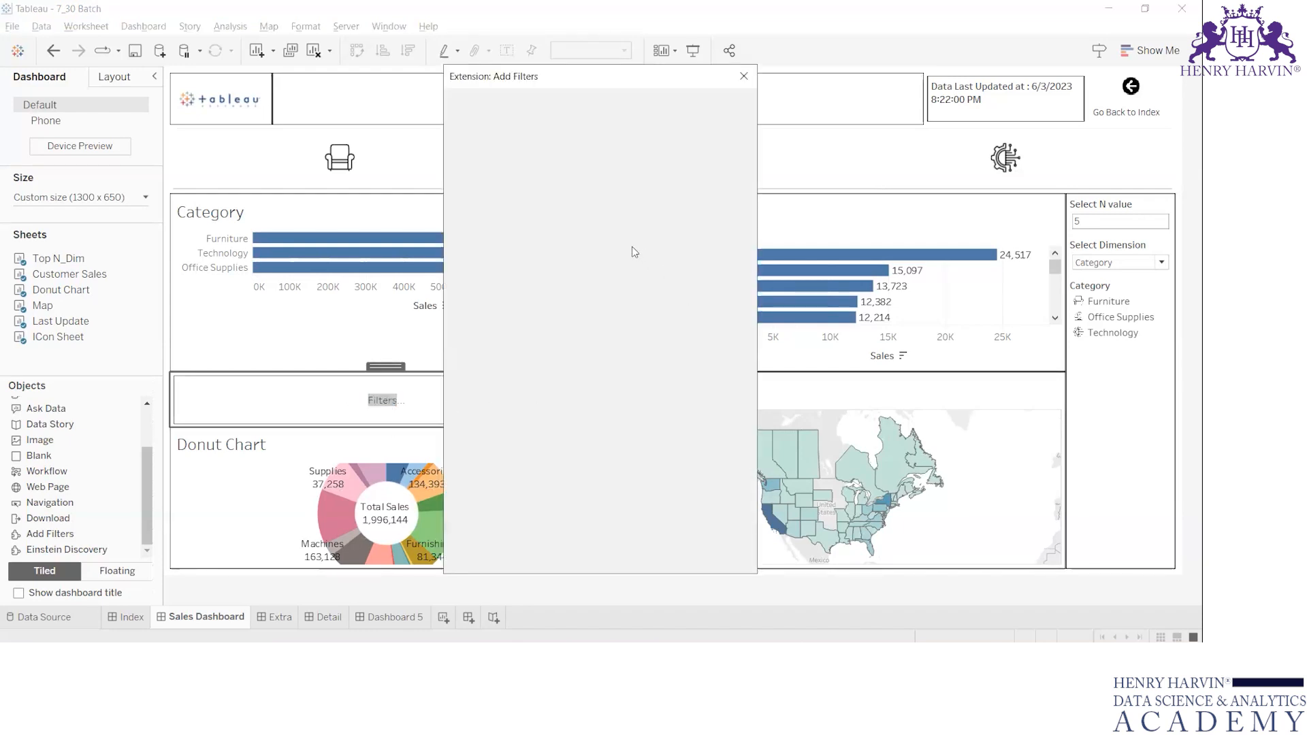
pyautogui.click(743, 76)
pyautogui.click(610, 379)
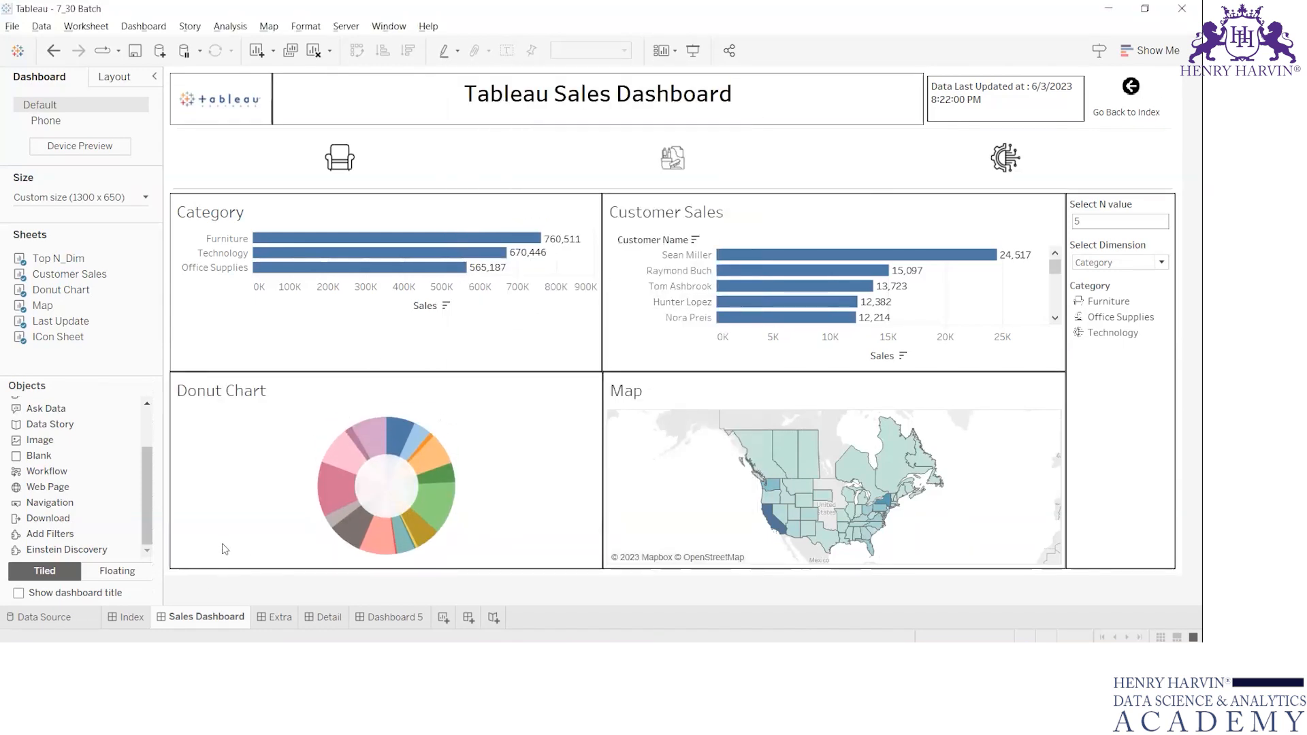